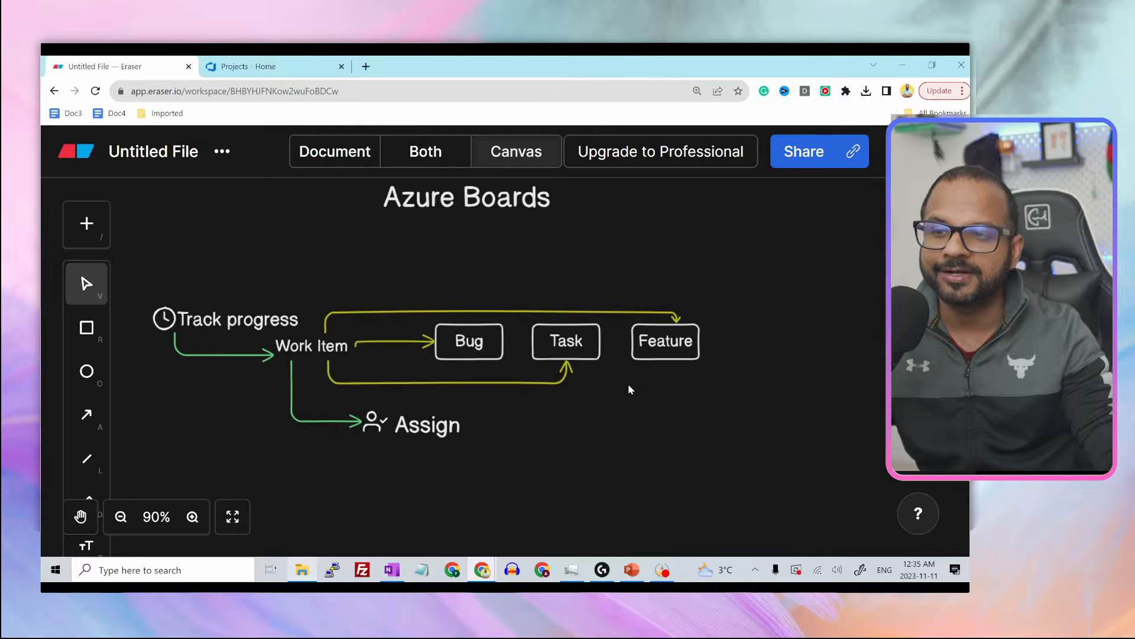
Step: Switch to Azure DevOps, inspect the work item process options for a new project, and cancel the creation form
scroll(628, 384, "down", 5)
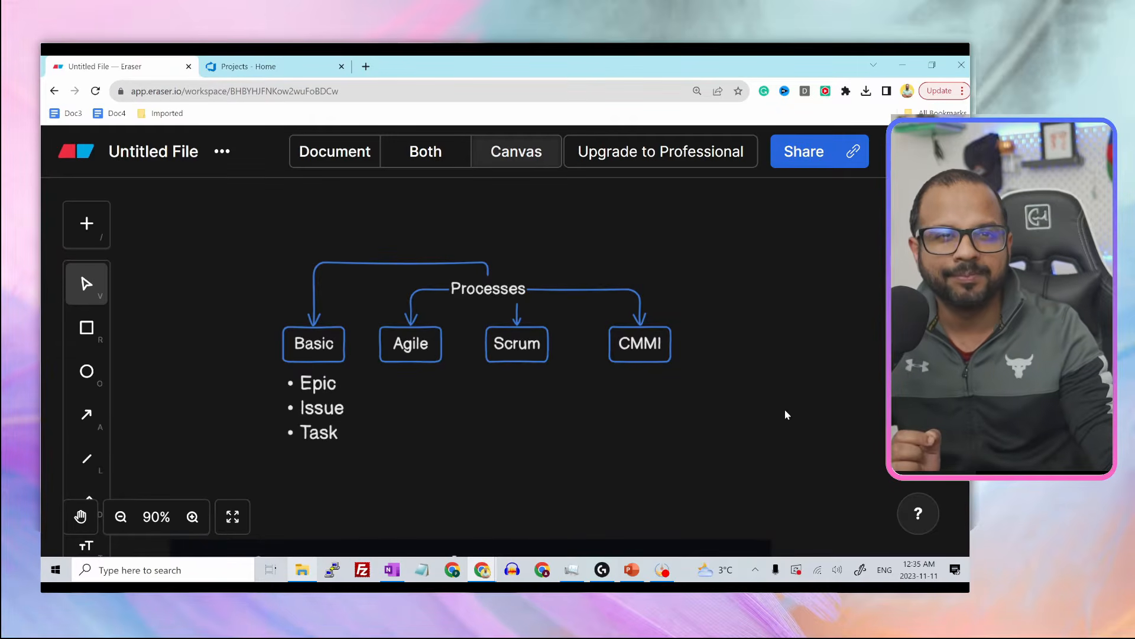
left_click(290, 60)
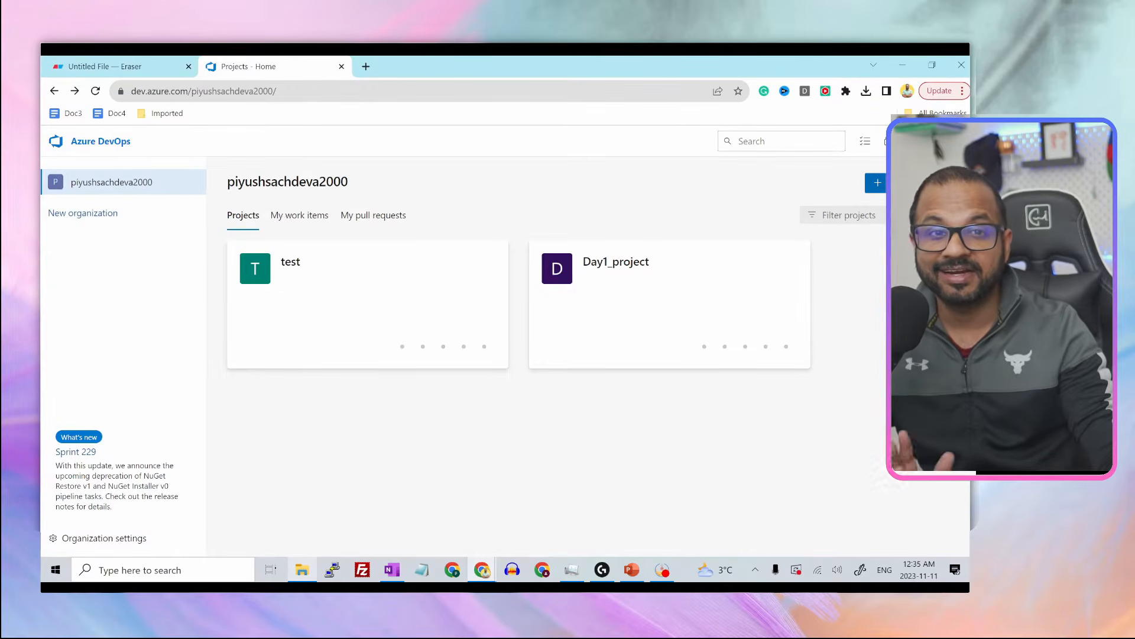
left_click(910, 183)
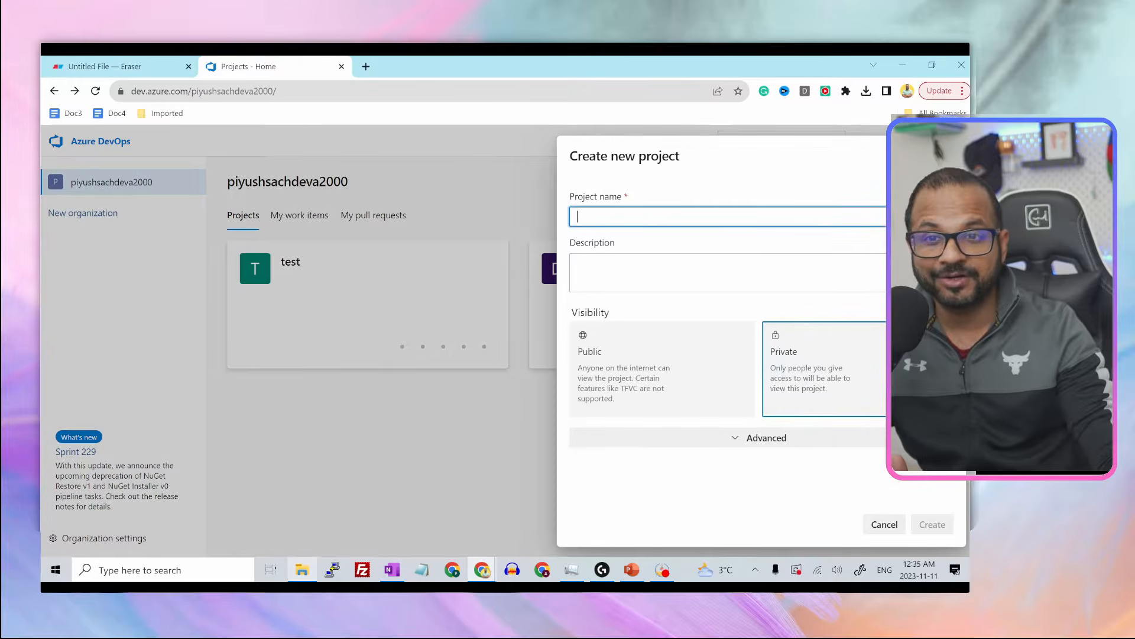
left_click(781, 438)
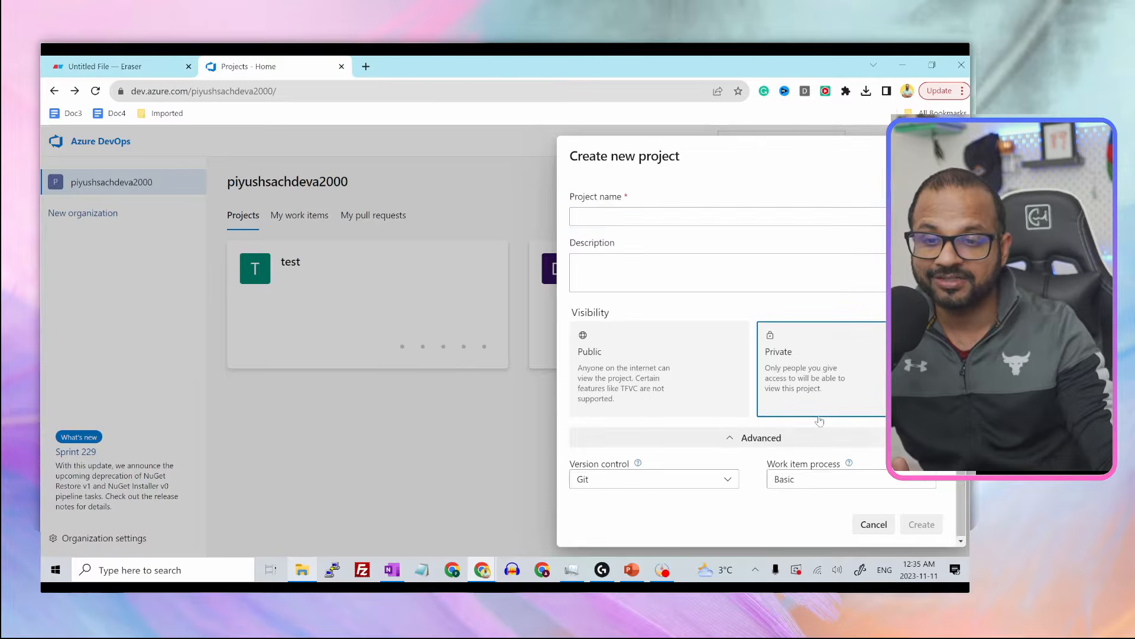
left_click(818, 483)
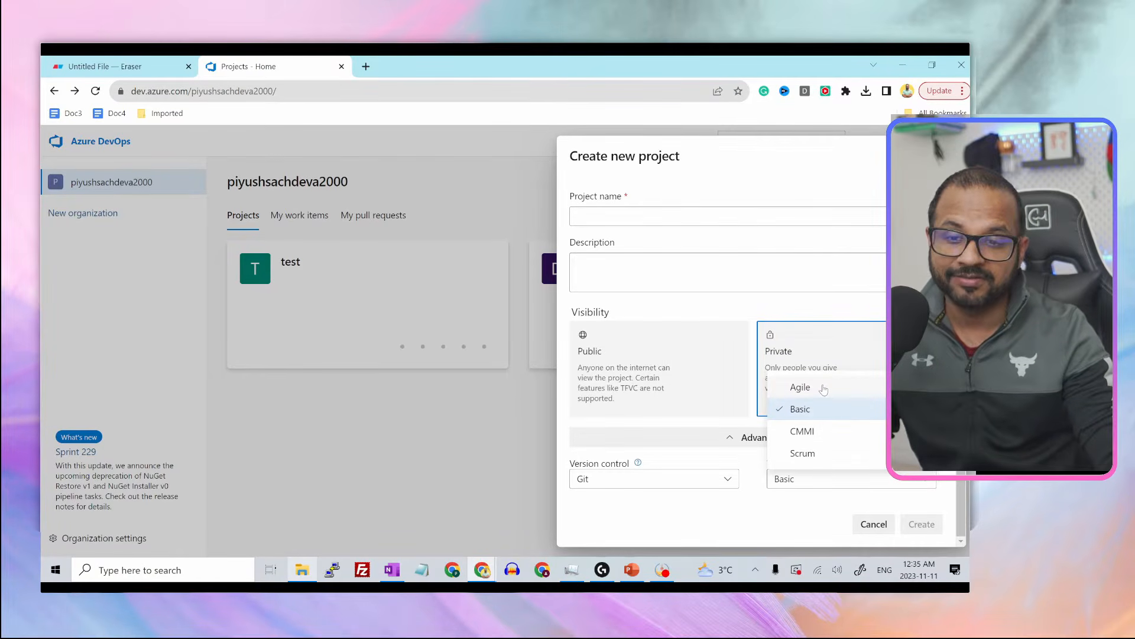
left_click(869, 523)
Step: Switch to the Eraser canvas and examine the Basic Azure Board outline of epics, issues and tasks
left_click(106, 66)
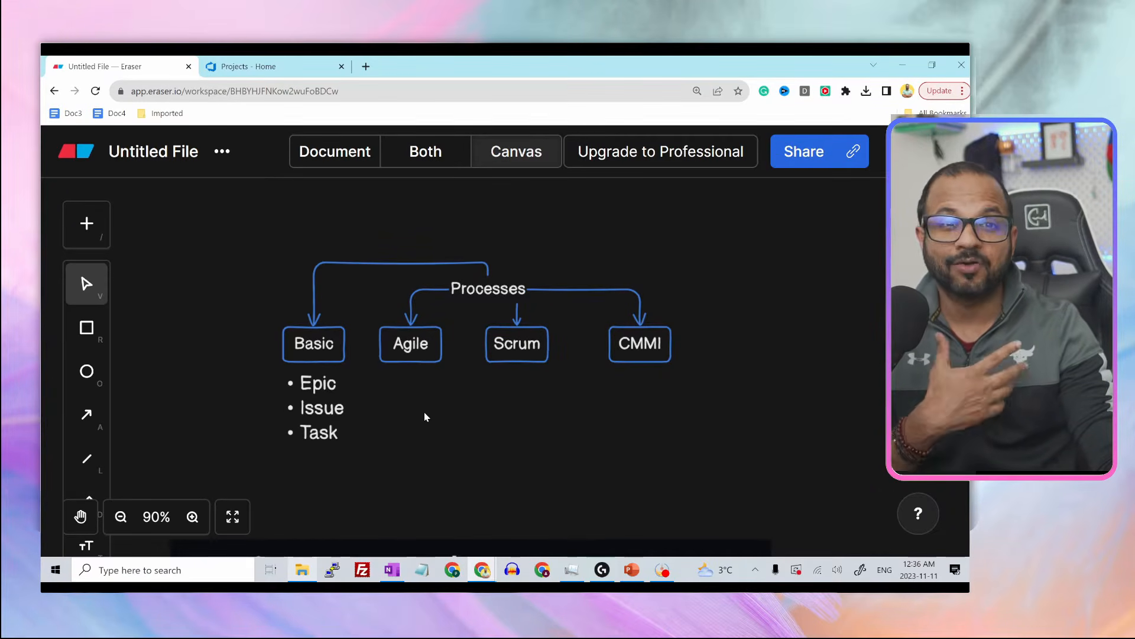
scroll(432, 410, "down", 3)
scroll(433, 412, "down", 4)
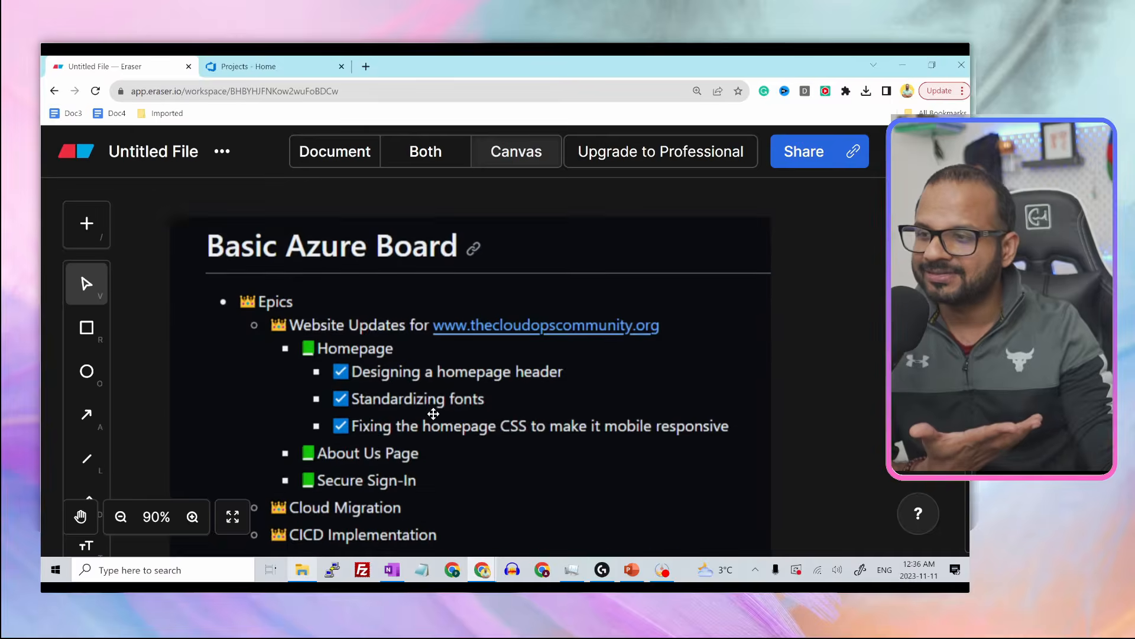
scroll(715, 391, "up", 1)
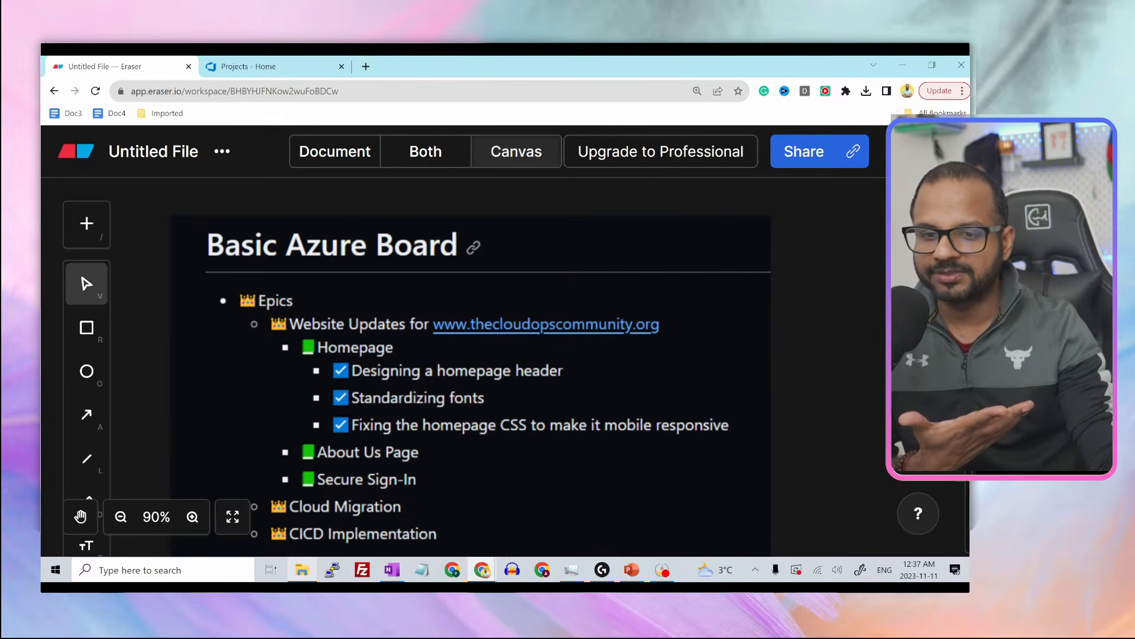
scroll(818, 399, "down", 1)
scroll(803, 388, "down", 1)
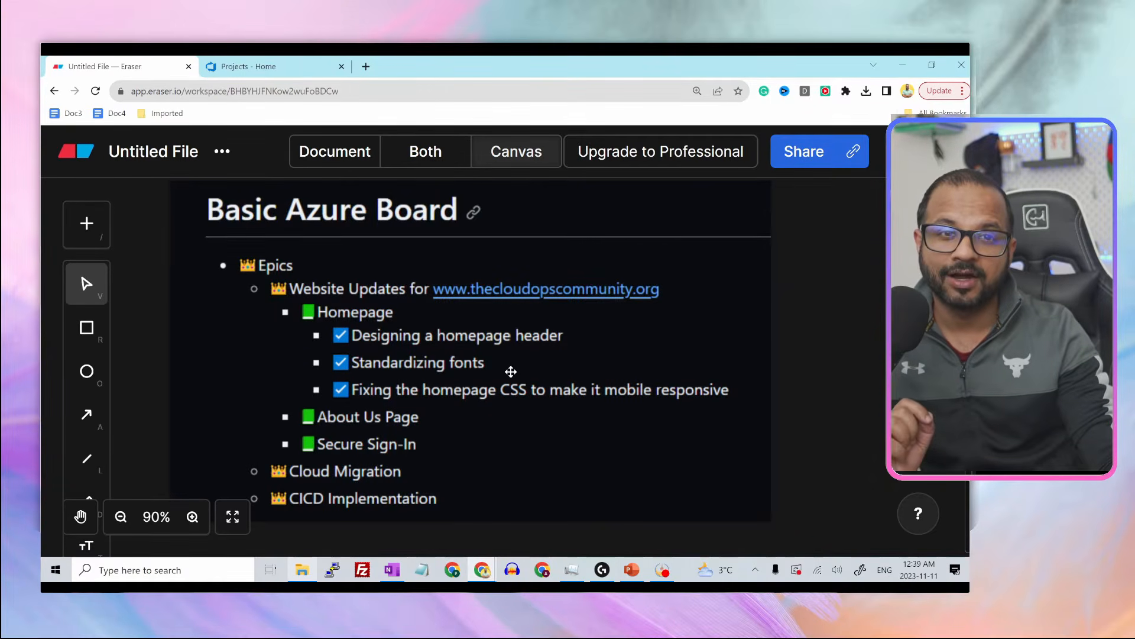
Step: Switch to Azure DevOps and create a private project named DAy2_project_boards with Git version control and the Basic work item process
left_click(267, 62)
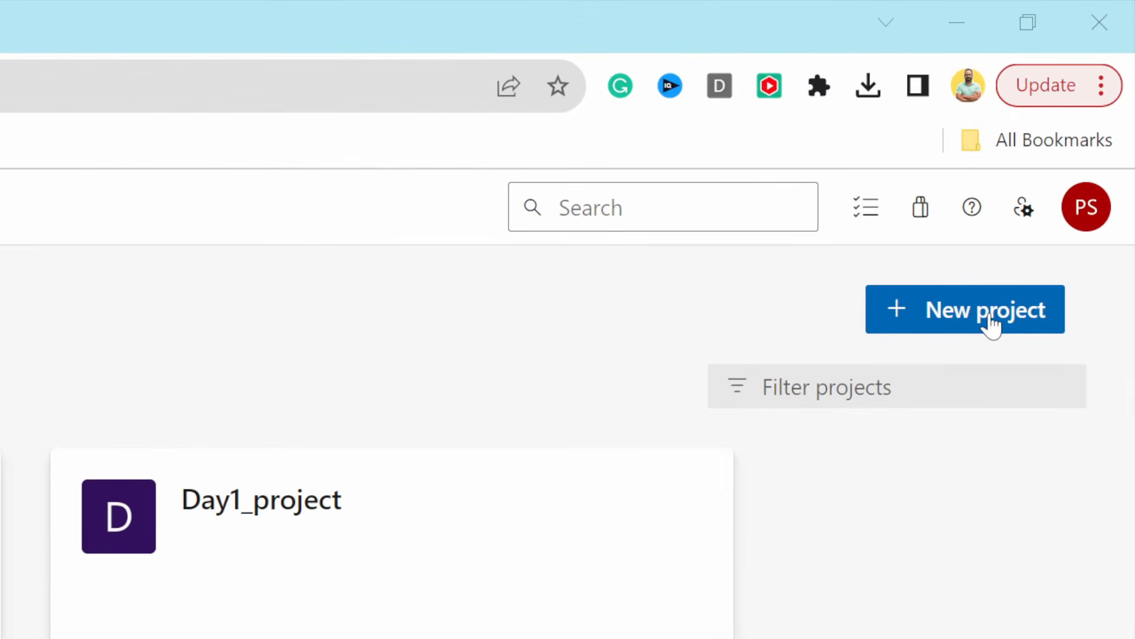
left_click(992, 324)
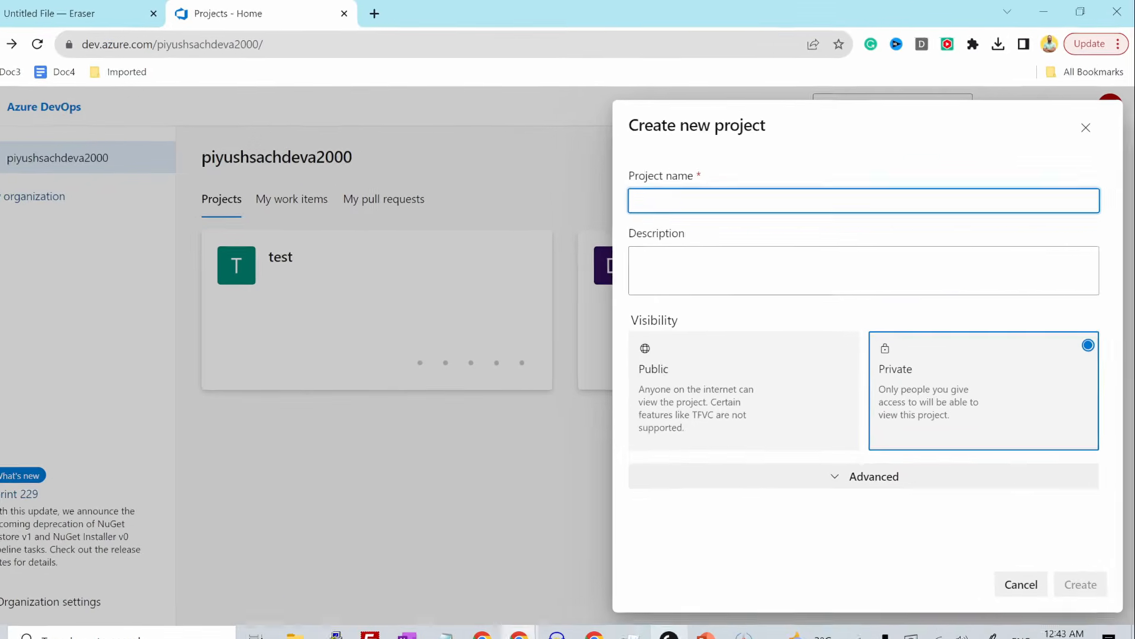
type("DAy2_p")
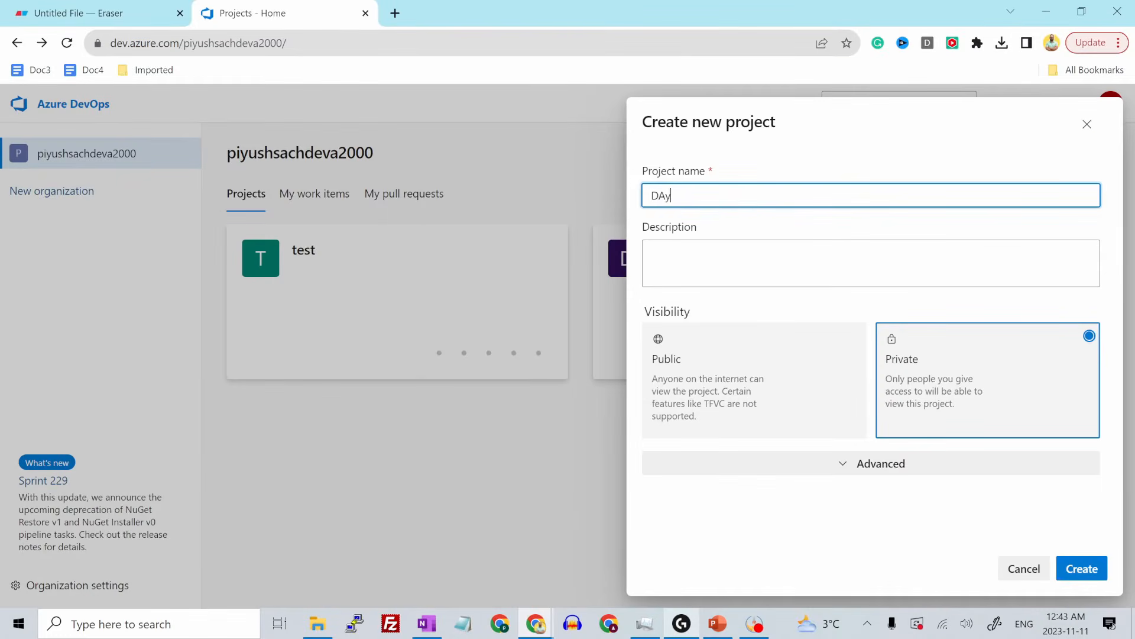
type("roject_boards")
left_click(892, 467)
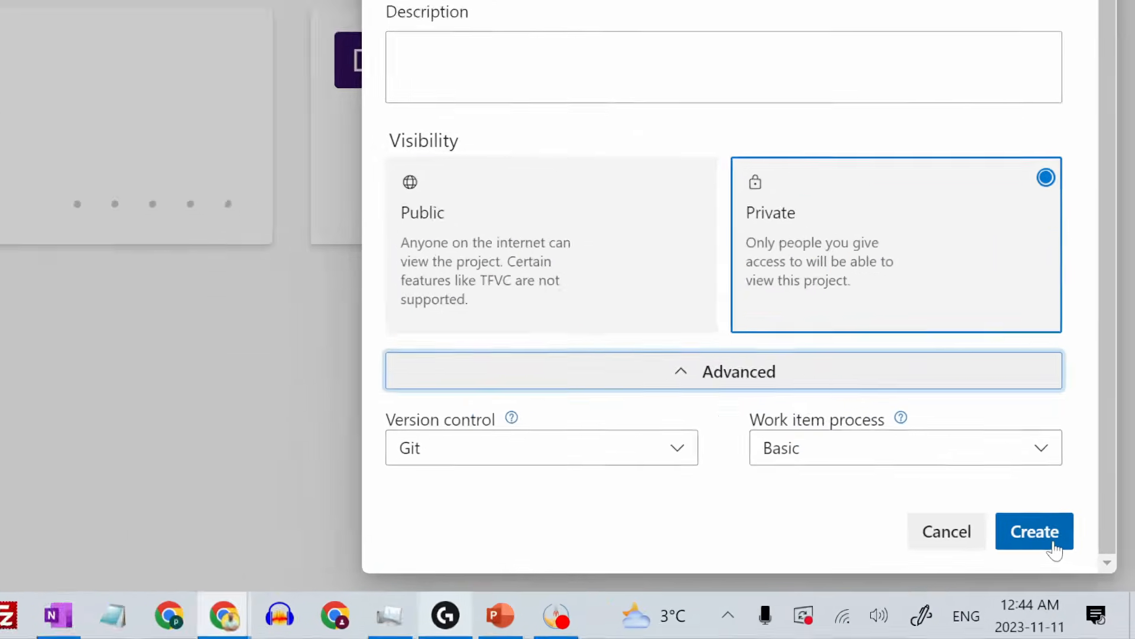
left_click(1080, 570)
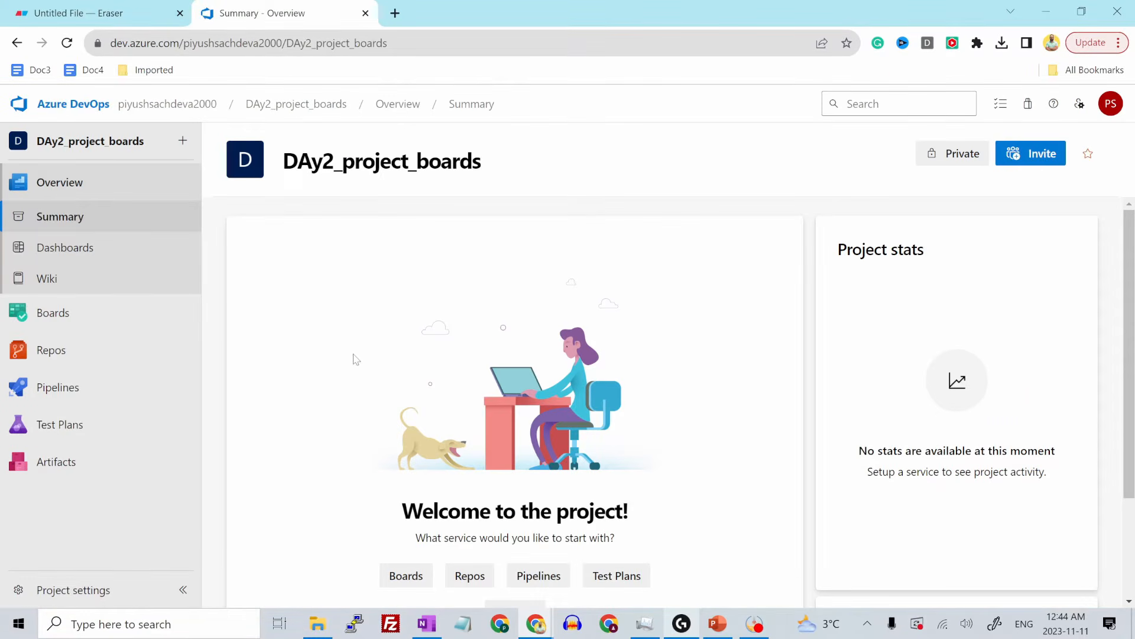
Step: Open the project team's board, viewing it as a backlog before returning to the board view
mouse_move(56, 314)
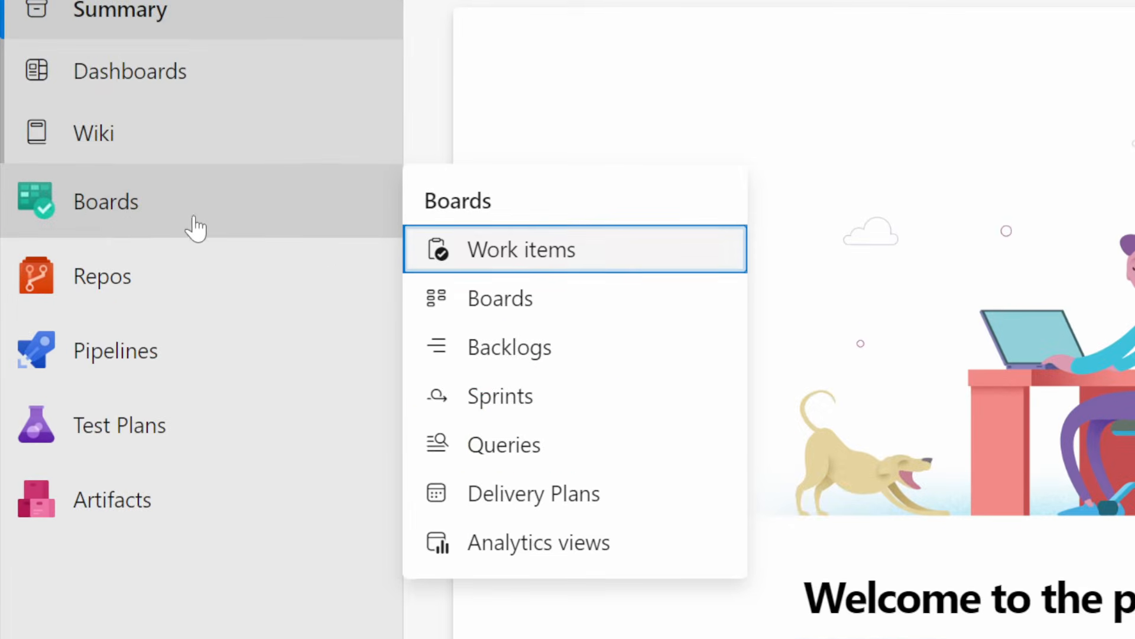
mouse_move(165, 211)
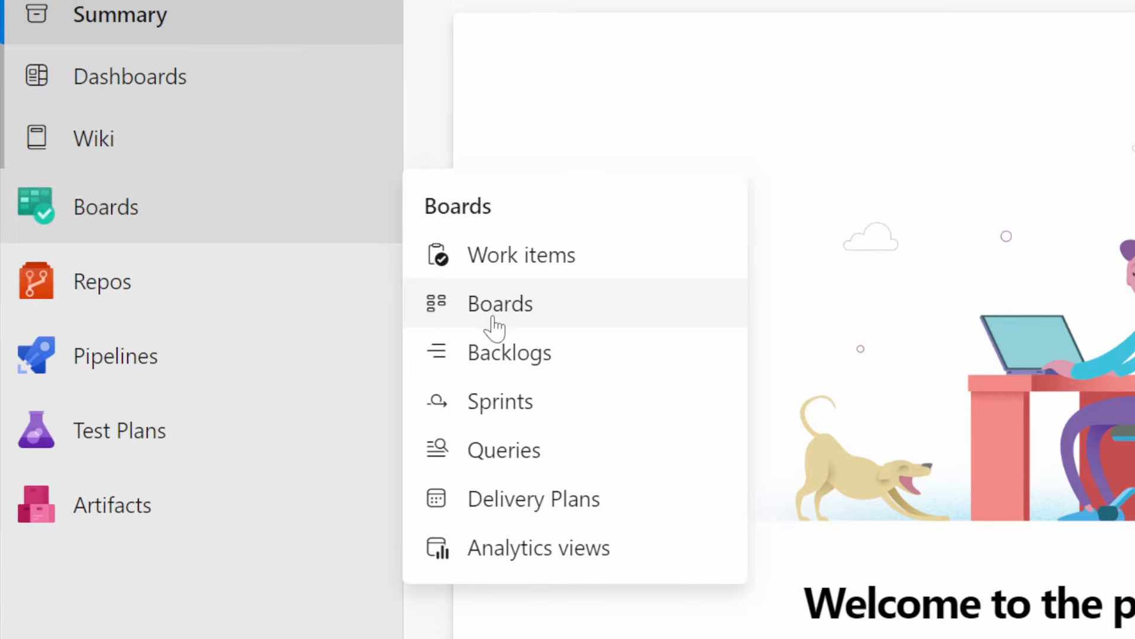
left_click(494, 320)
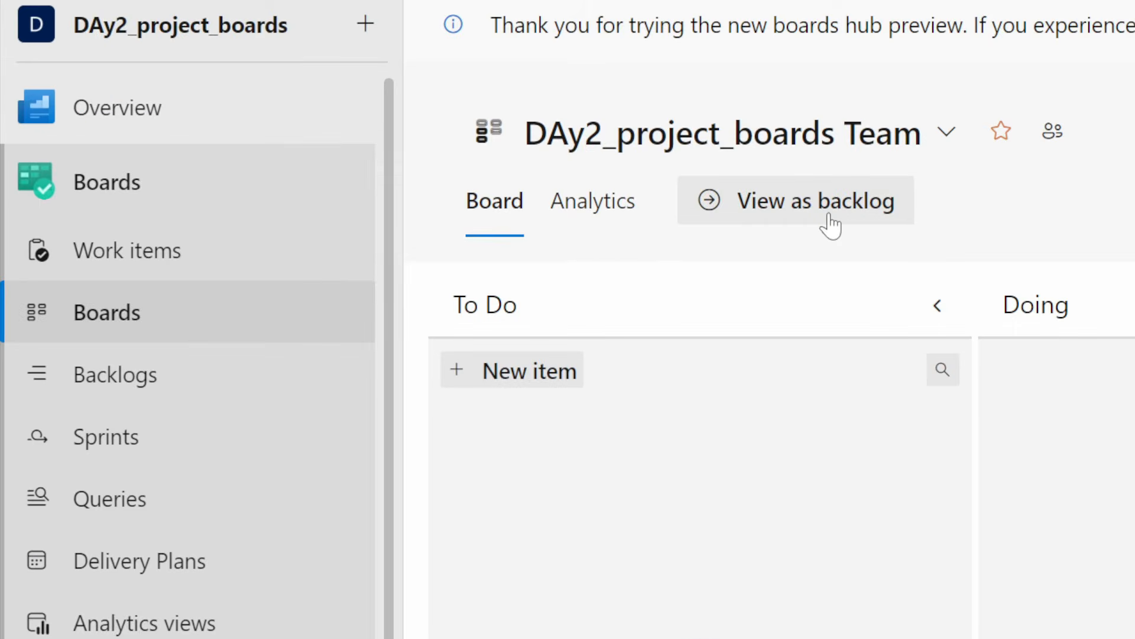
left_click(828, 218)
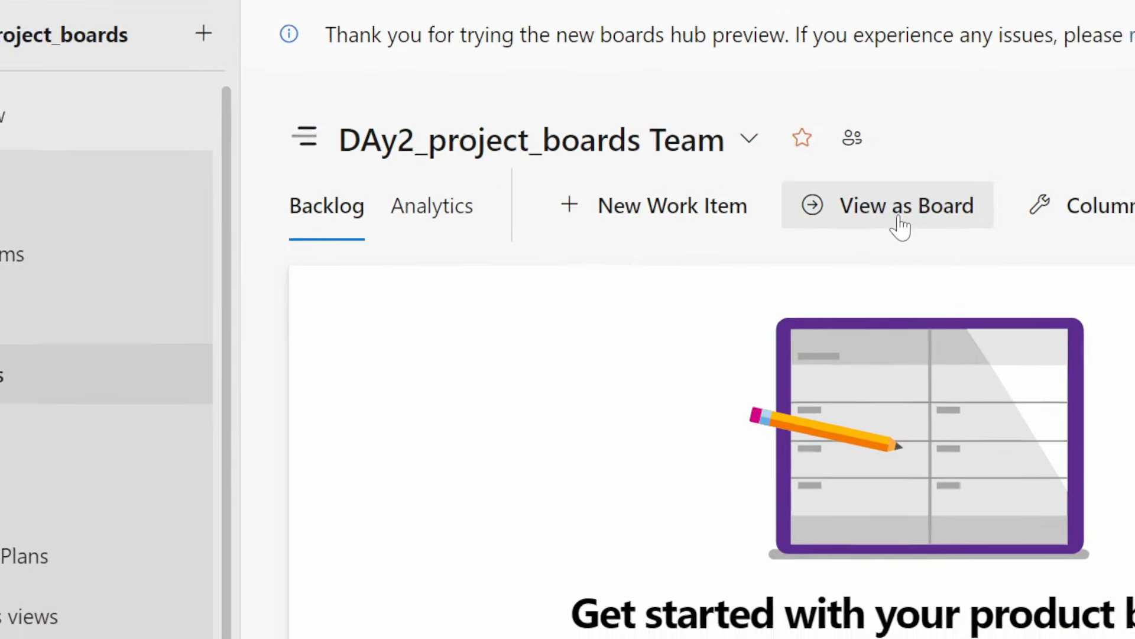
left_click(921, 221)
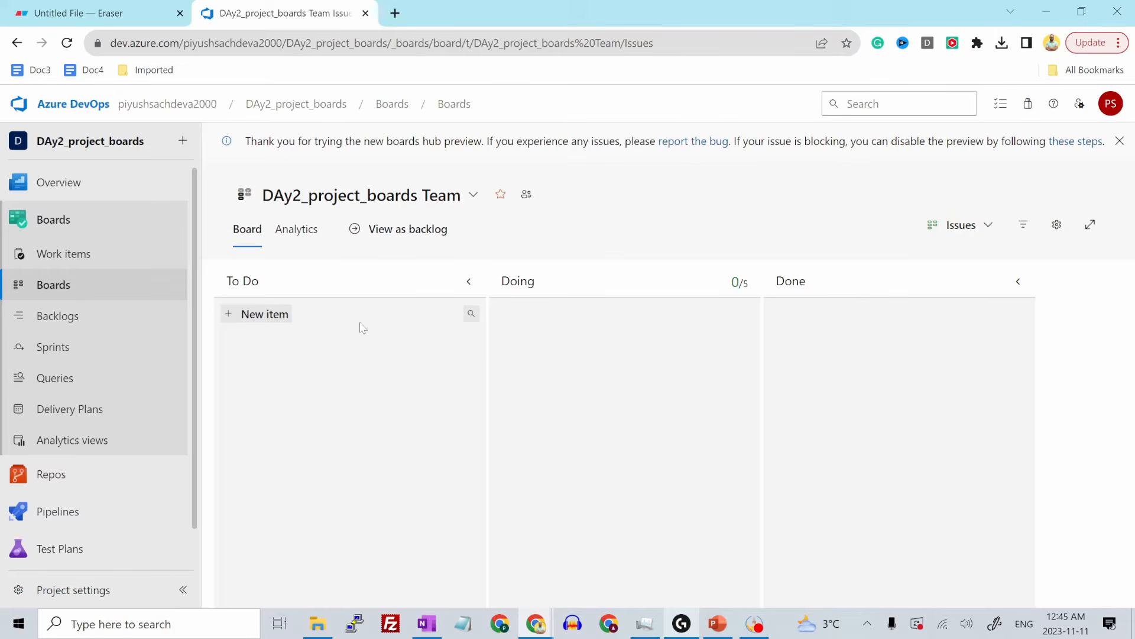
Step: Show the Epics board and add an epic titled "Website updates for thecloudopscommunity.org" to the To Do column
left_click(987, 226)
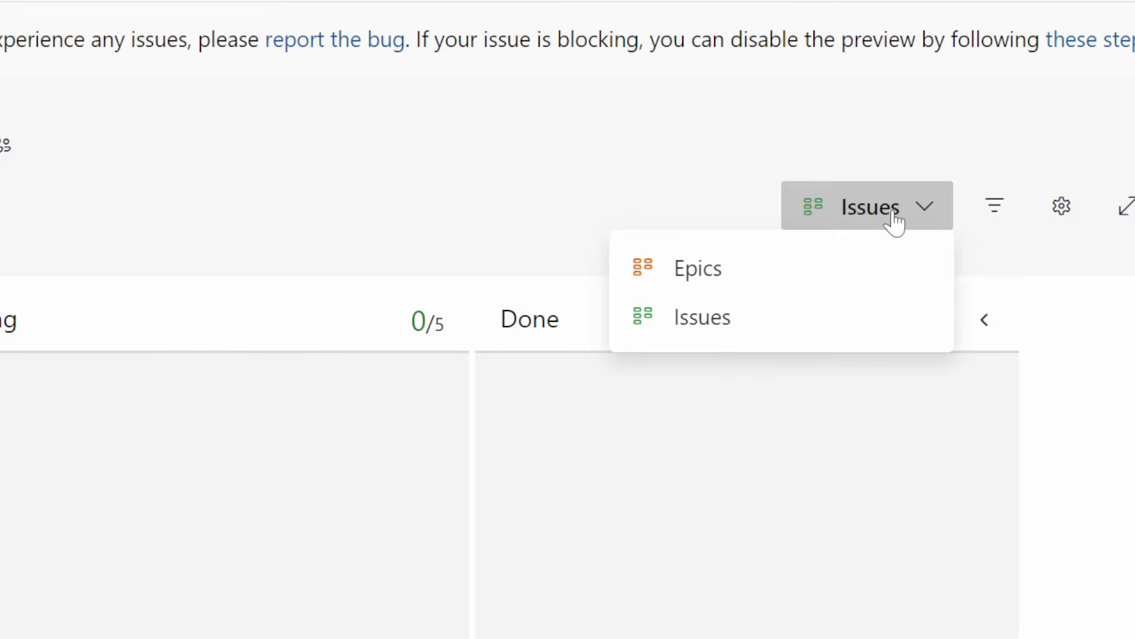
left_click(739, 275)
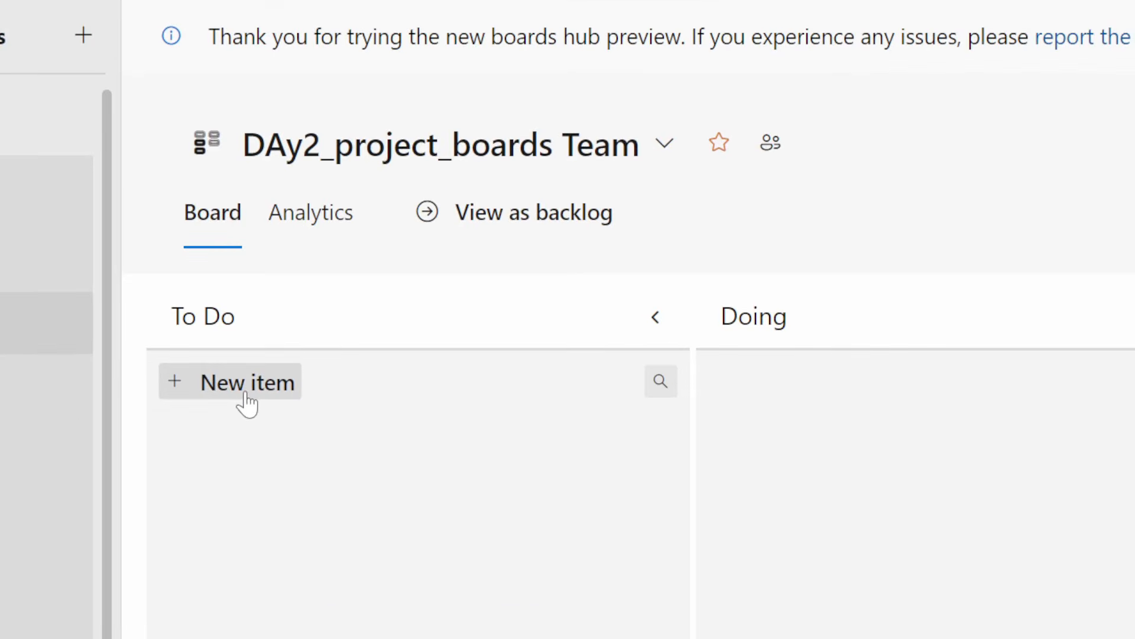
left_click(246, 394)
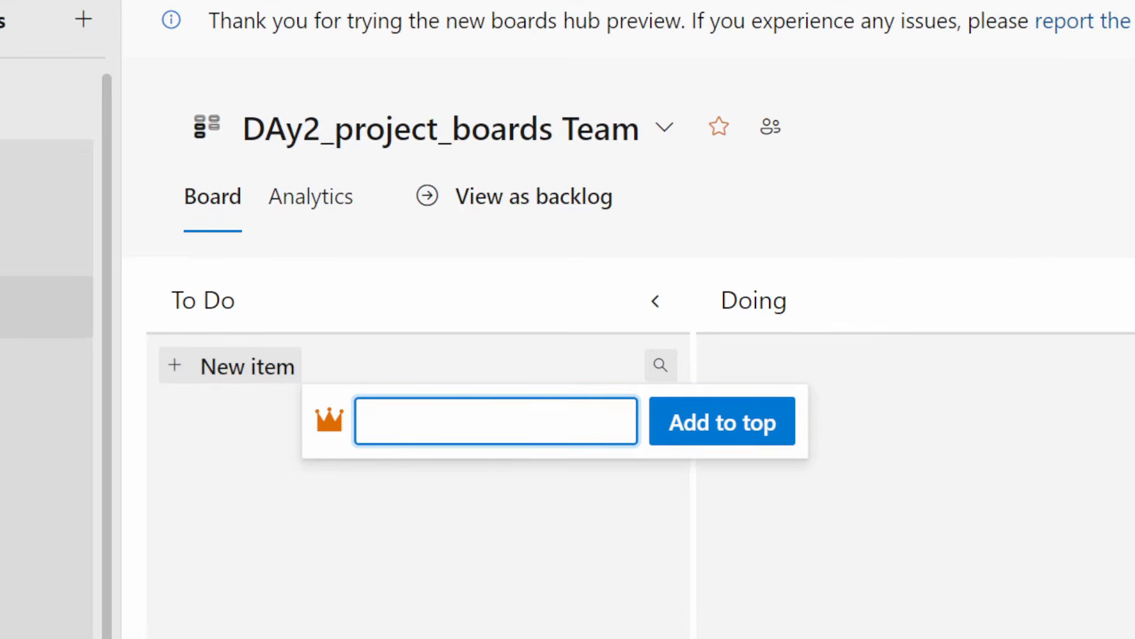
type("Website upda")
type("tes for ")
type("thecloudopscpom")
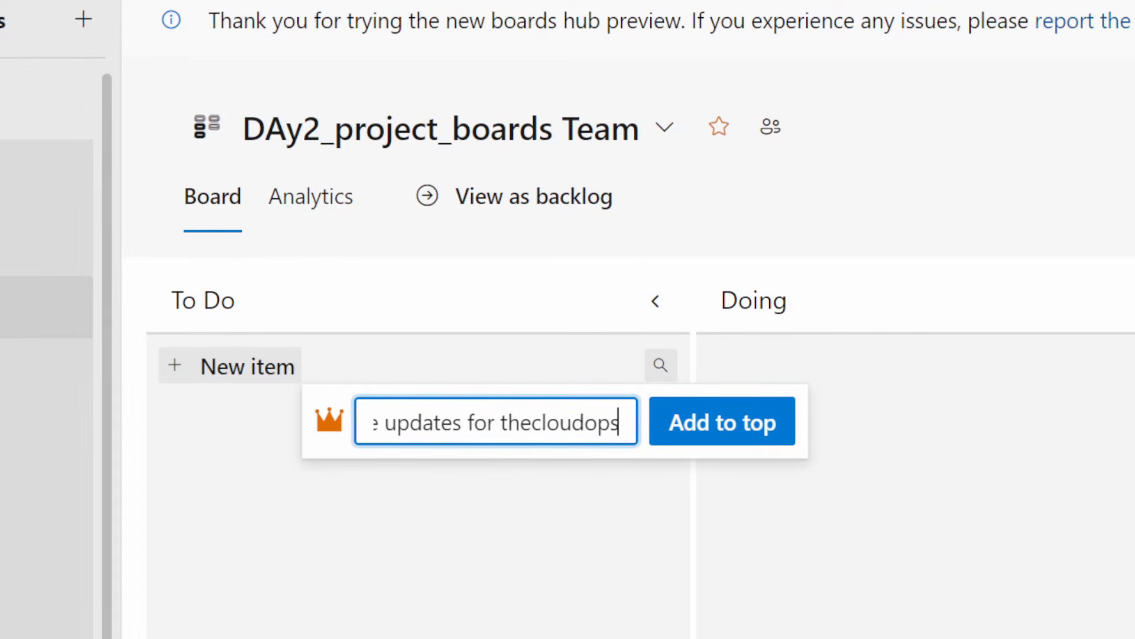
key("BackSpace")
key("BackSpace")
key("BackSpace")
type("ommunity.org")
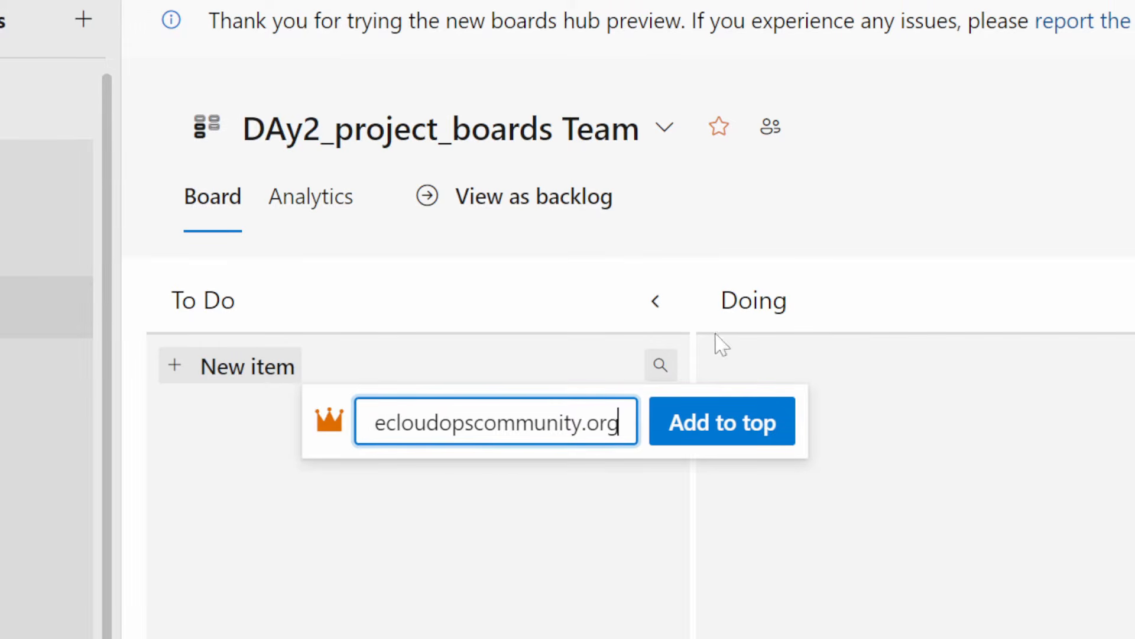
left_click(680, 435)
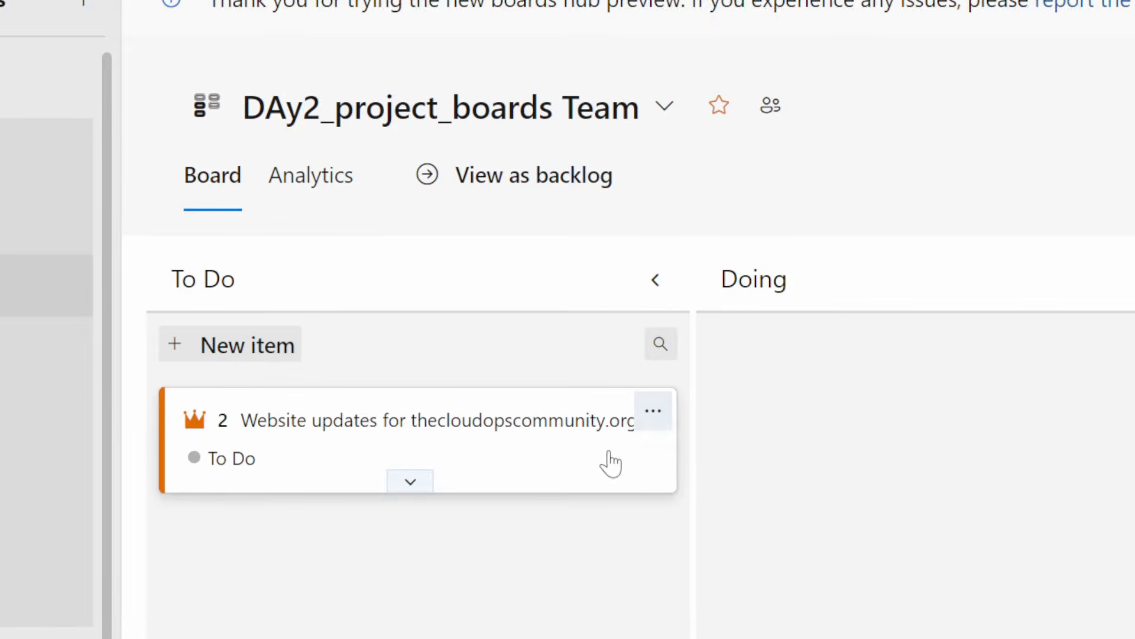
Step: Open the website updates epic and check which iterations it can be assigned to, keeping the current one
left_click(308, 402)
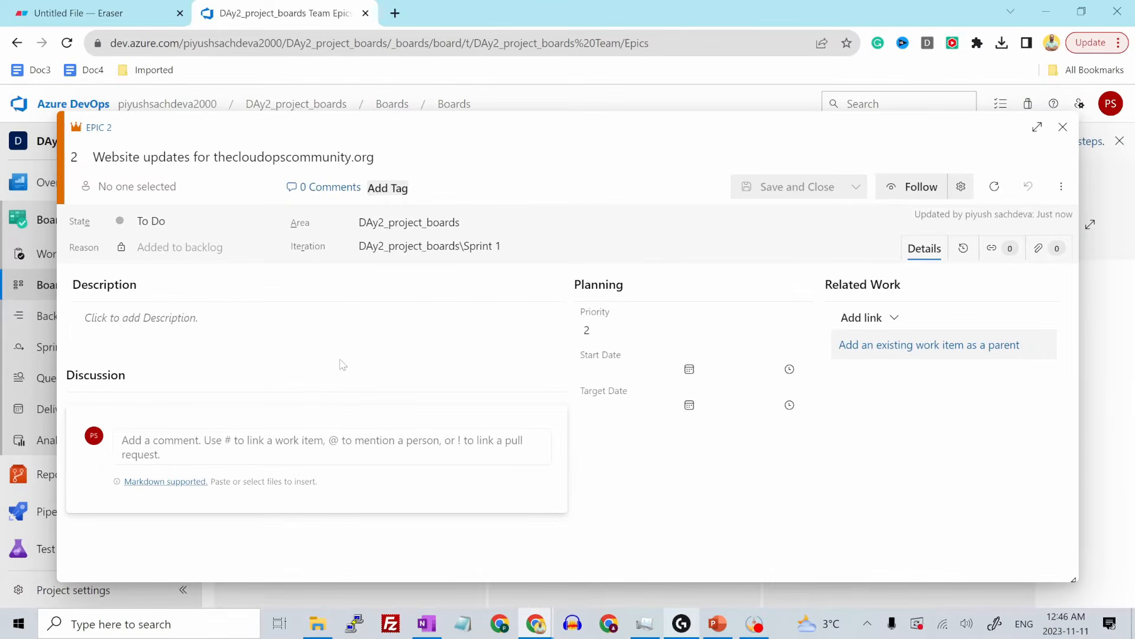
mouse_move(317, 256)
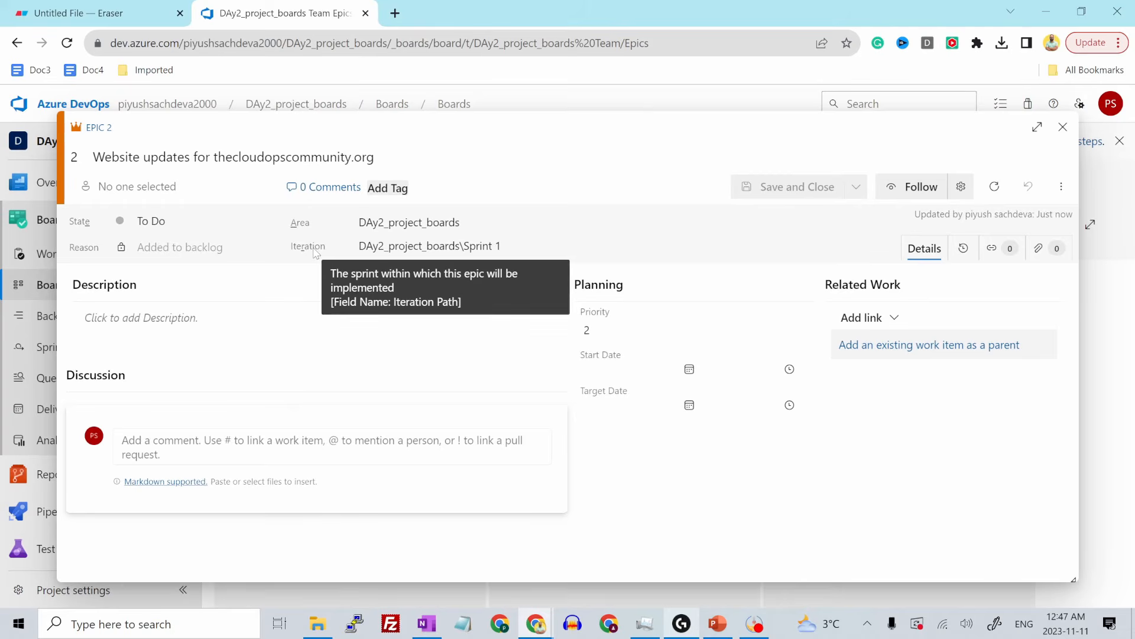
left_click(503, 246)
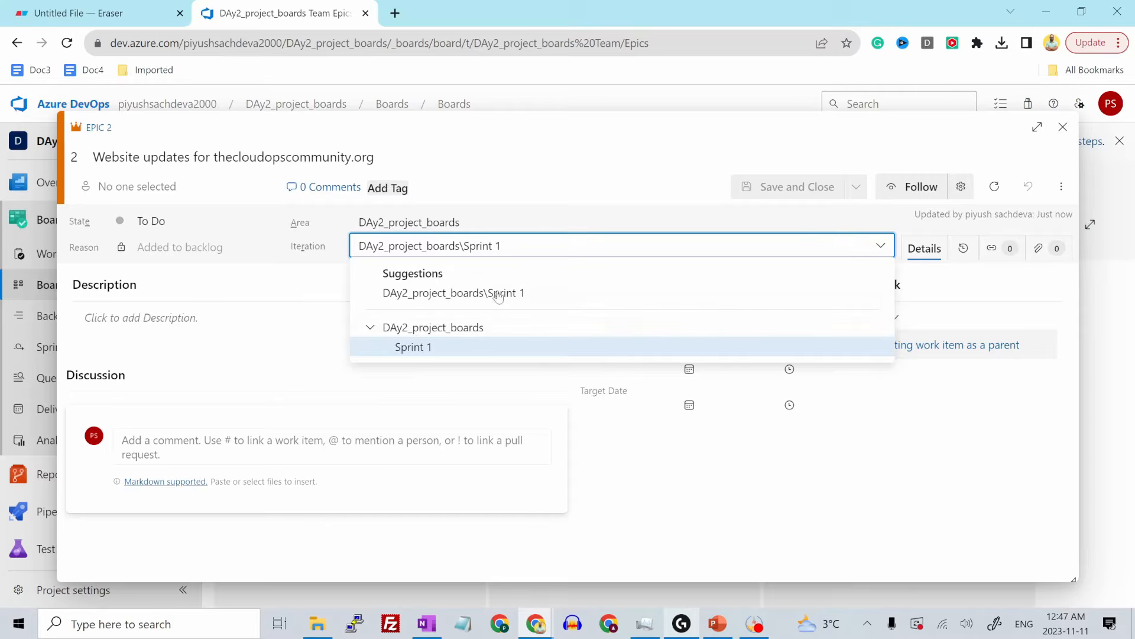
left_click(547, 208)
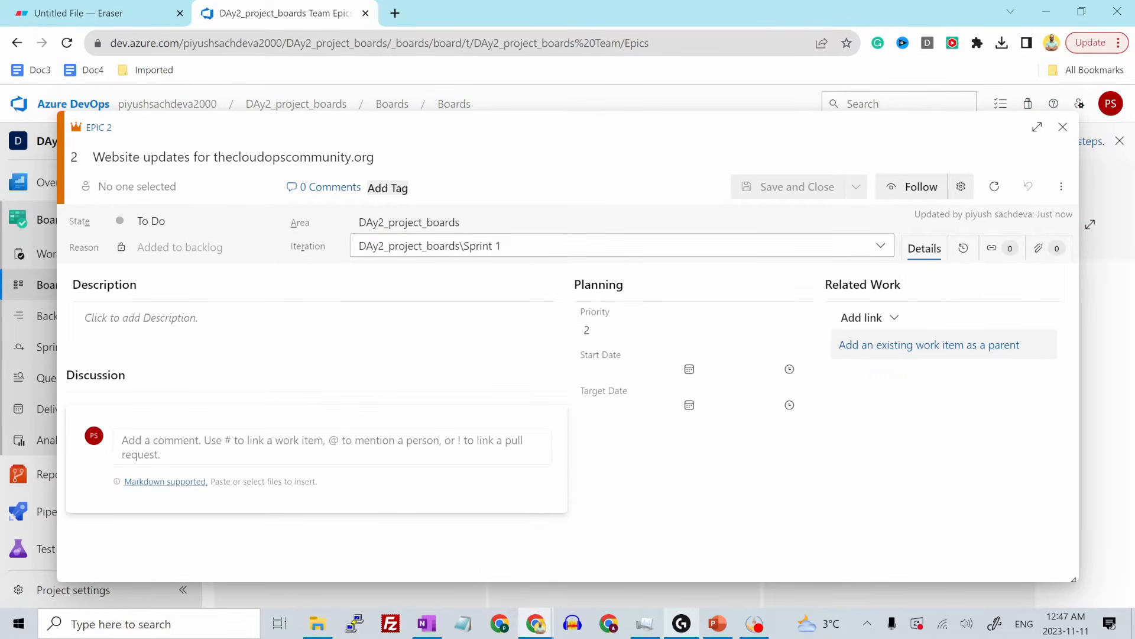
left_click(546, 246)
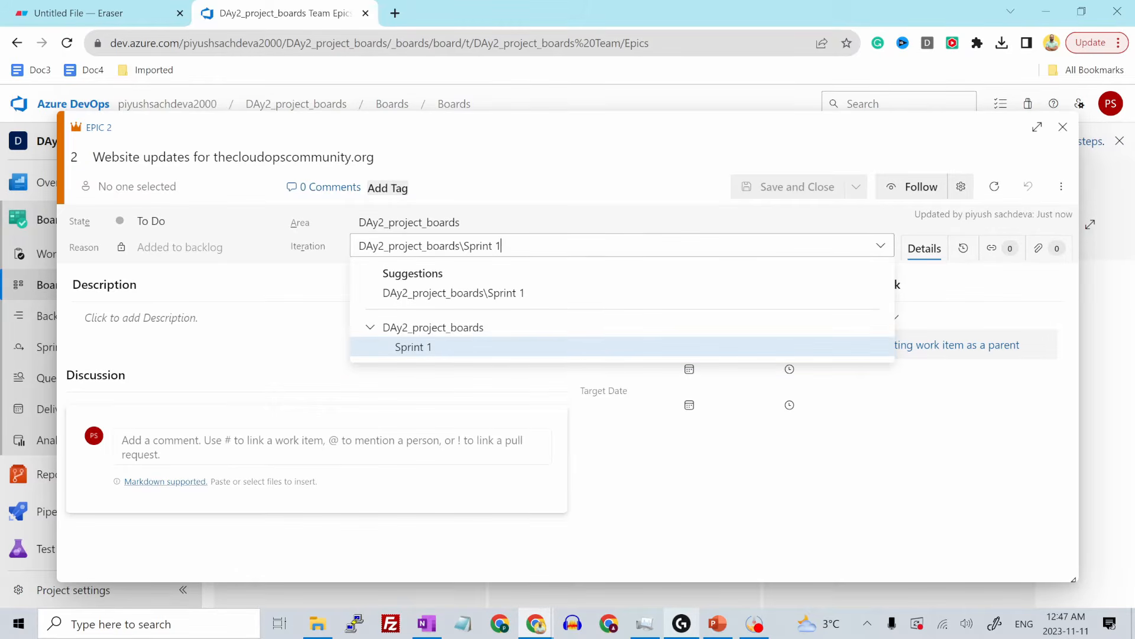
left_click(546, 222)
Step: Start the epic's description with "We need to make the updates to our website to provide a better experience to the users."
left_click(260, 324)
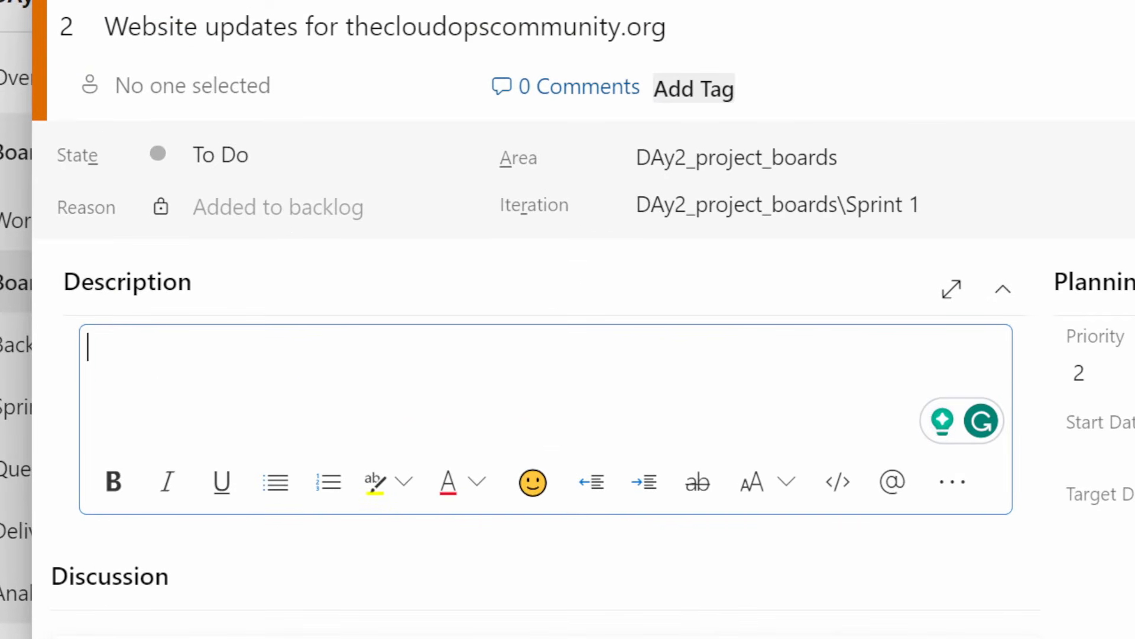
type("We need to ")
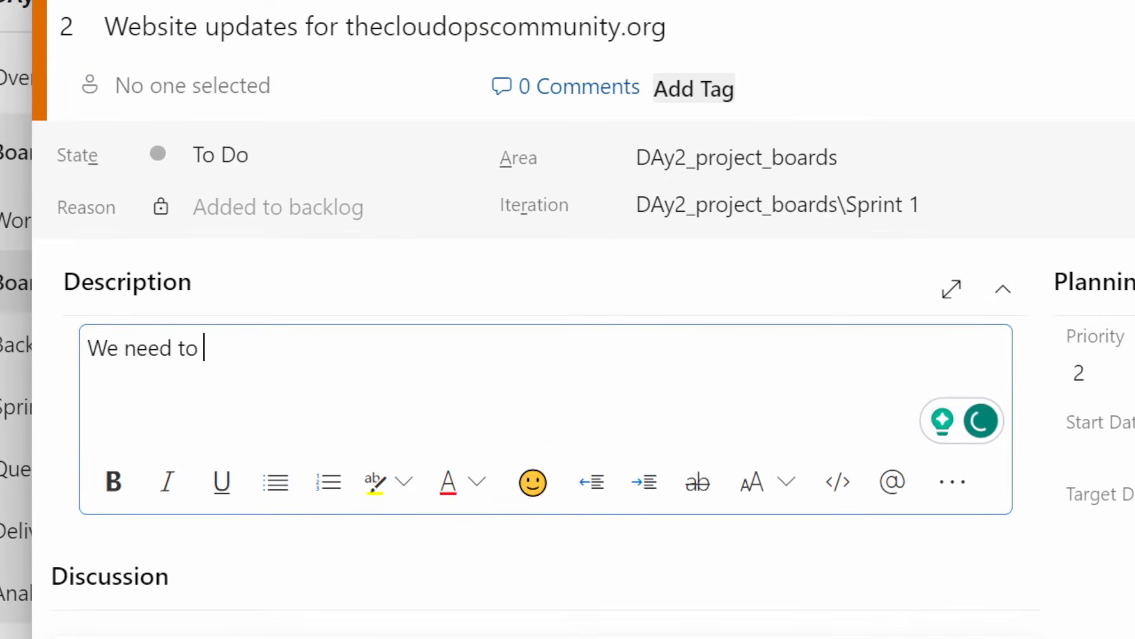
type("make the updates")
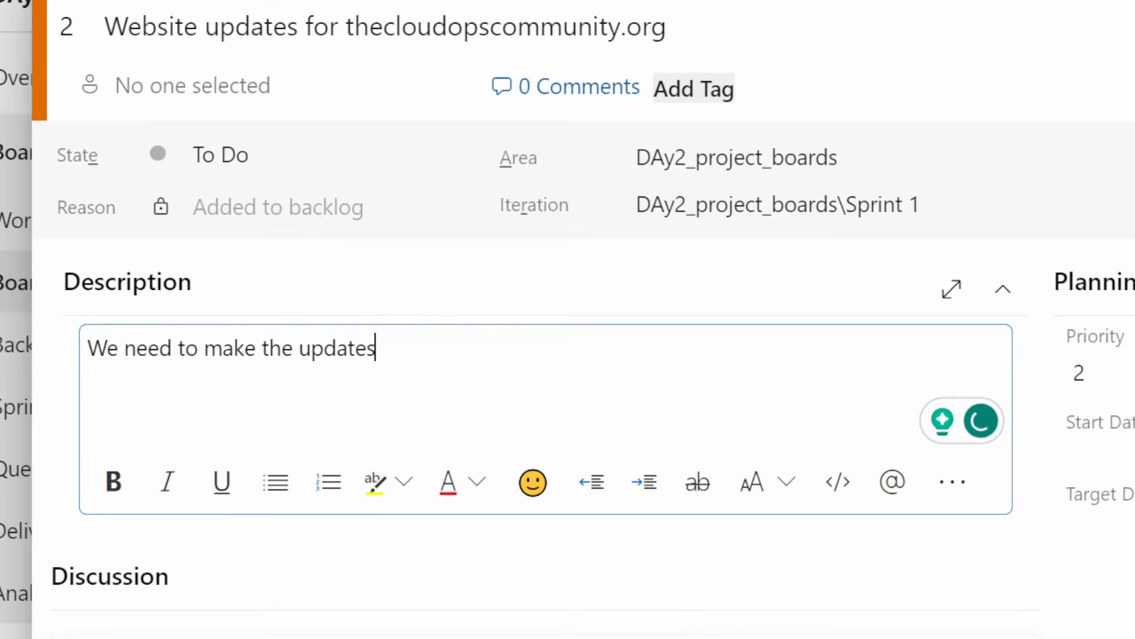
type(" to our website")
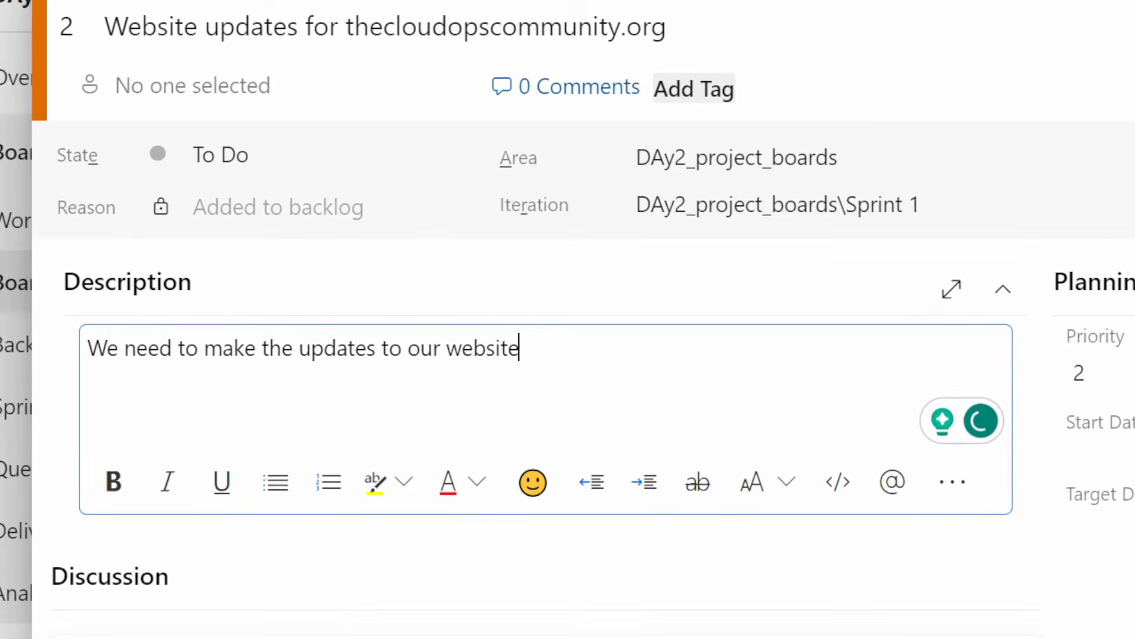
type(" to provide a better")
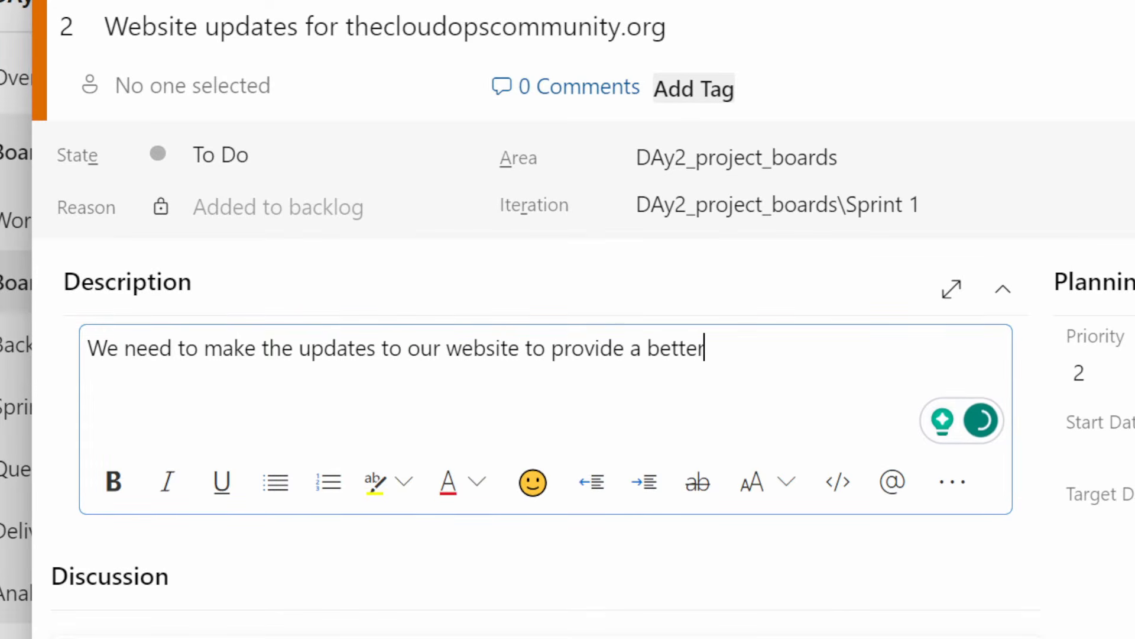
type(" experience to the")
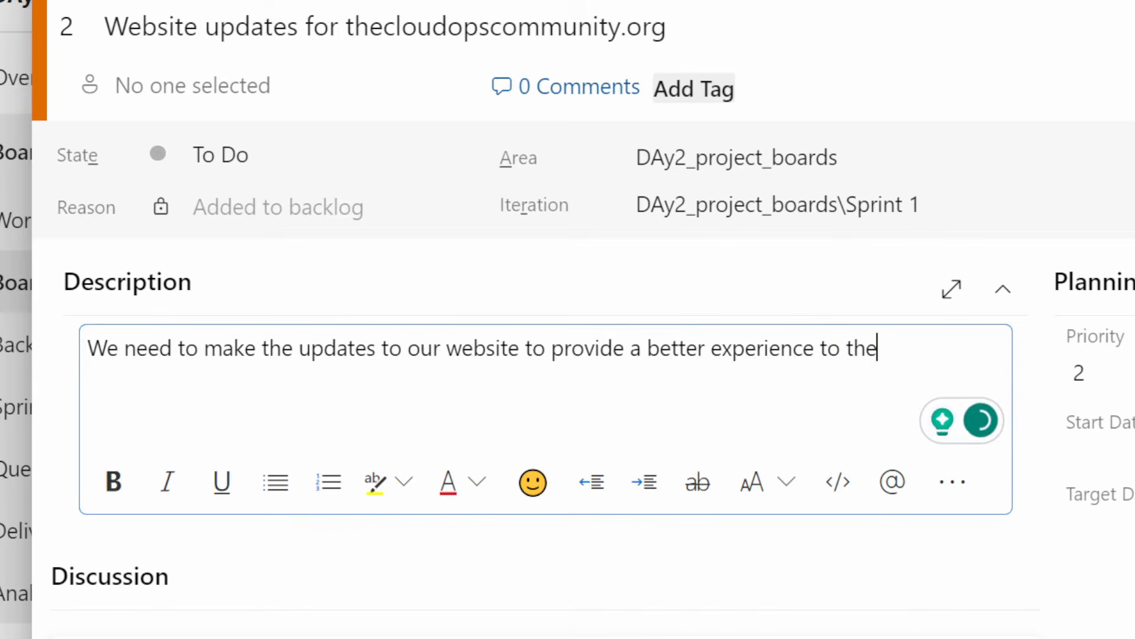
type(" users.")
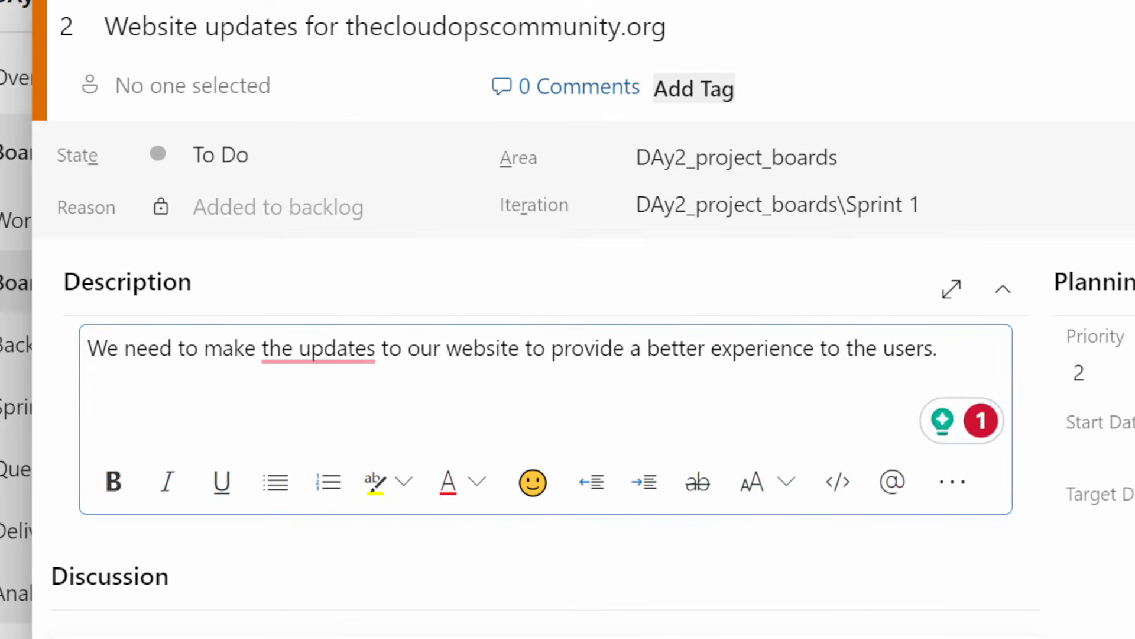
Step: Add a bold "Acceptance criteria:" heading below the first sentence of the description, with regular text following it
key("Return")
type("Acceptance criteria:")
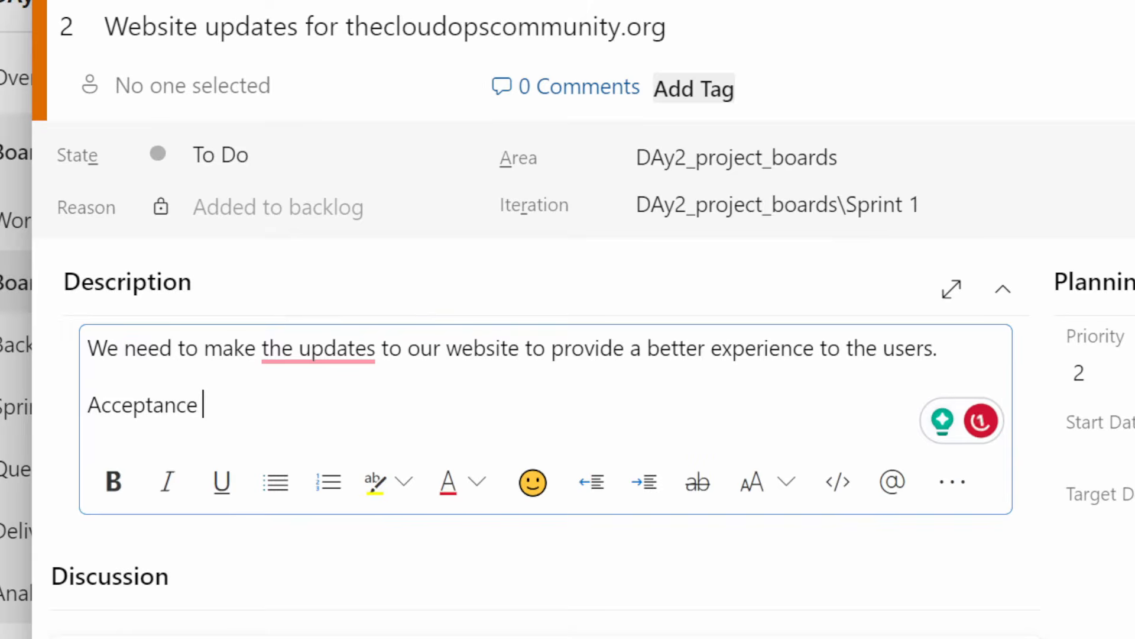
key("shift+Home")
key("ctrl+b")
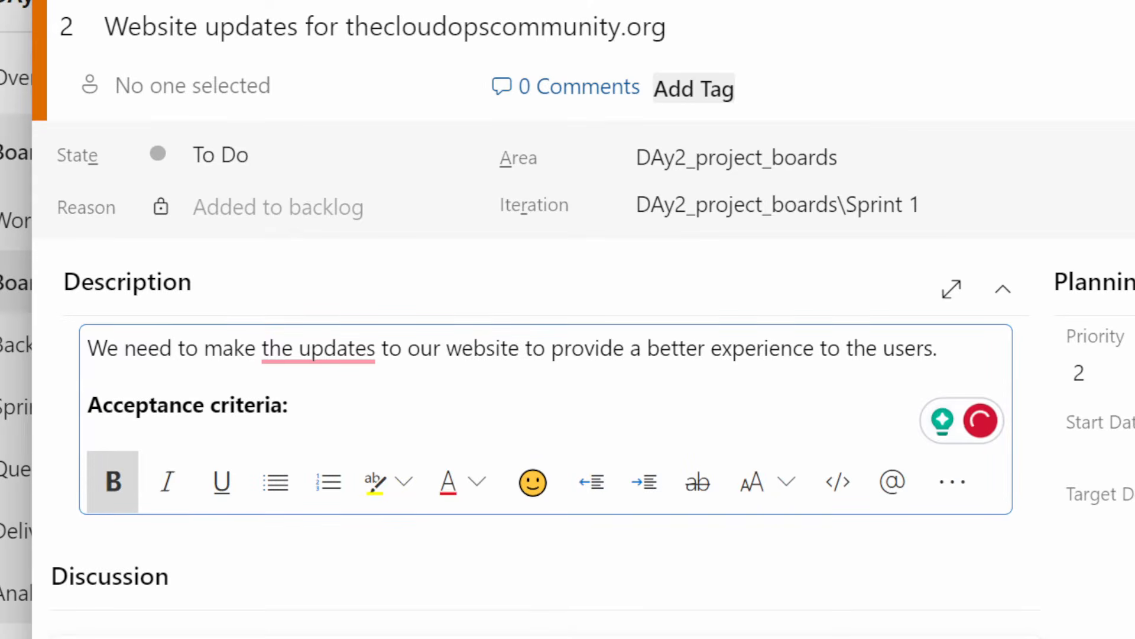
key("ctrl+b")
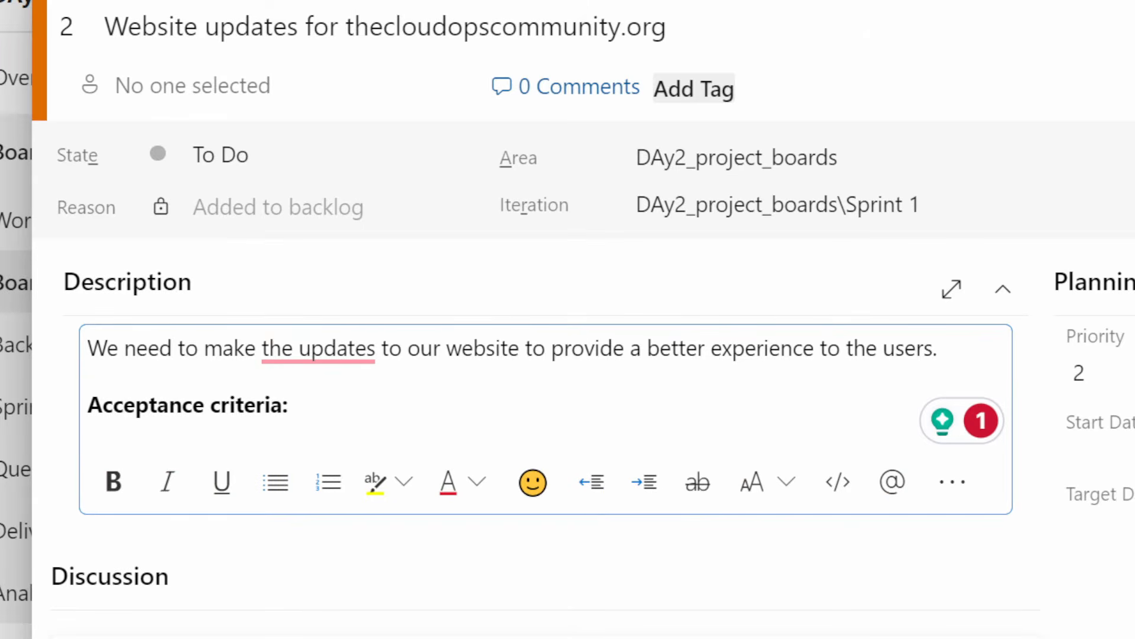
Step: Append criterion "As a developer I will update the website UI to make it user friendly and responsive so that we provide a better experience to the users."
type("As a dev")
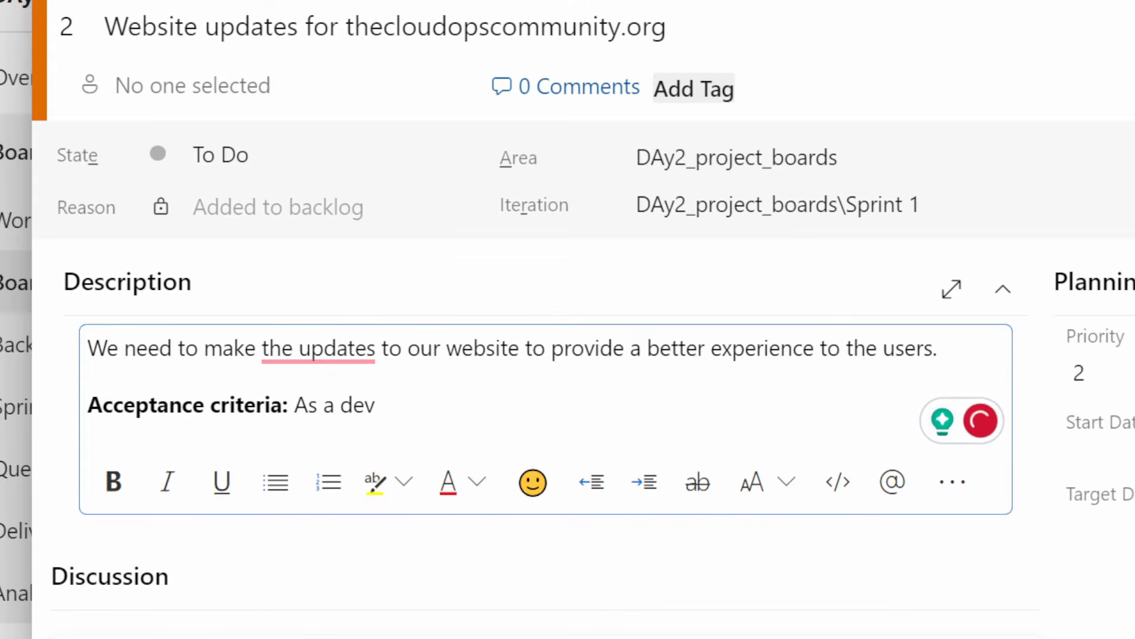
type("eloper I will update the w")
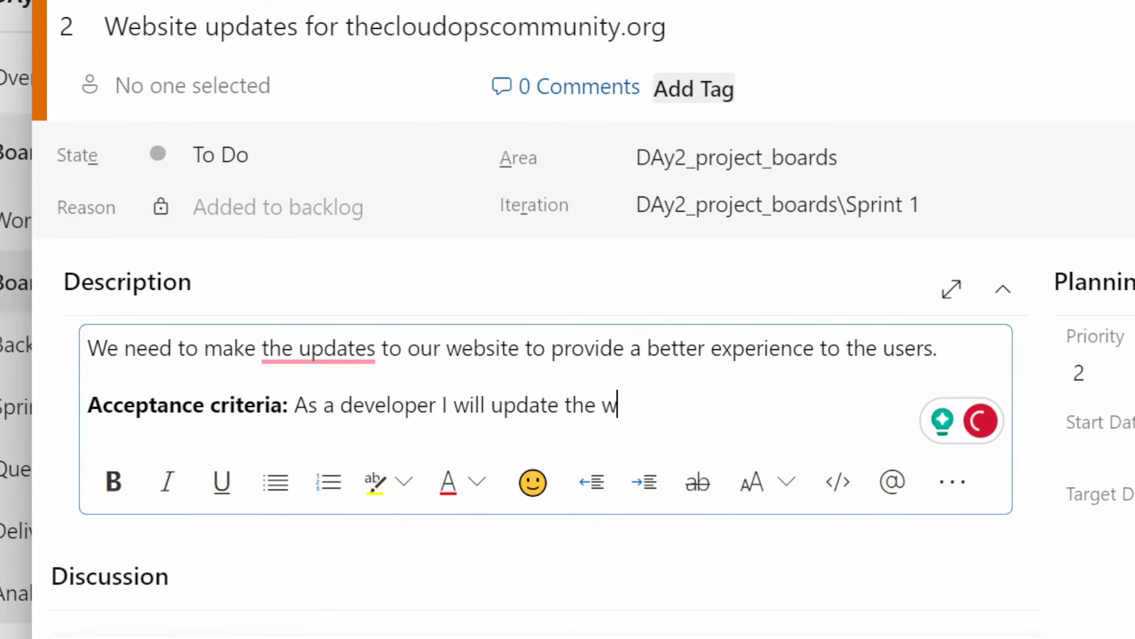
type("ebsite UI ")
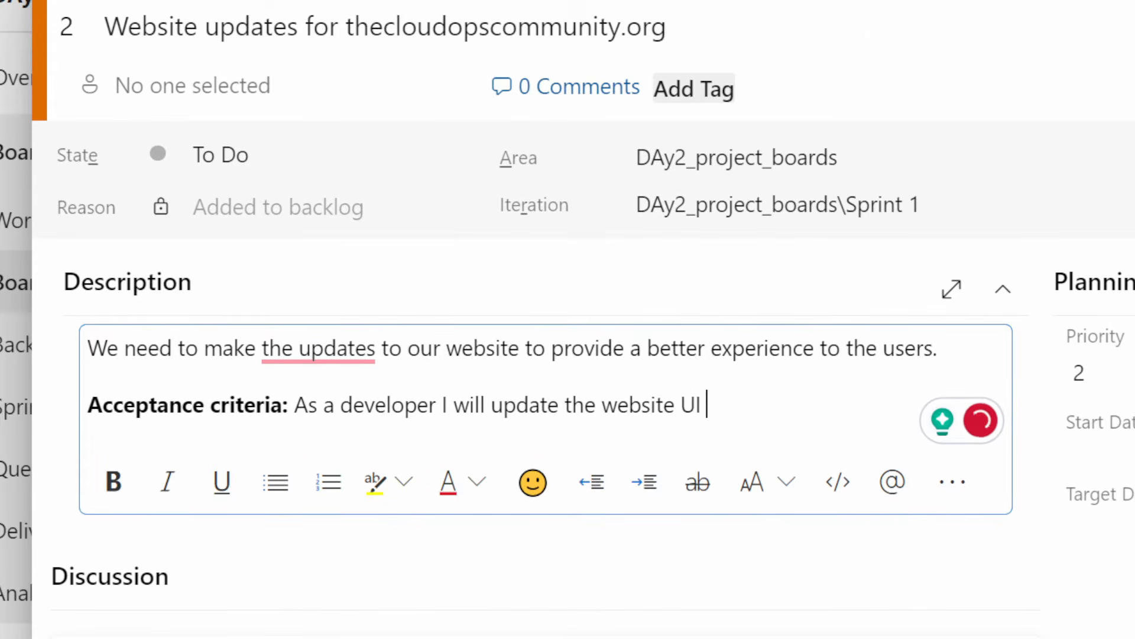
type("to make it user firned")
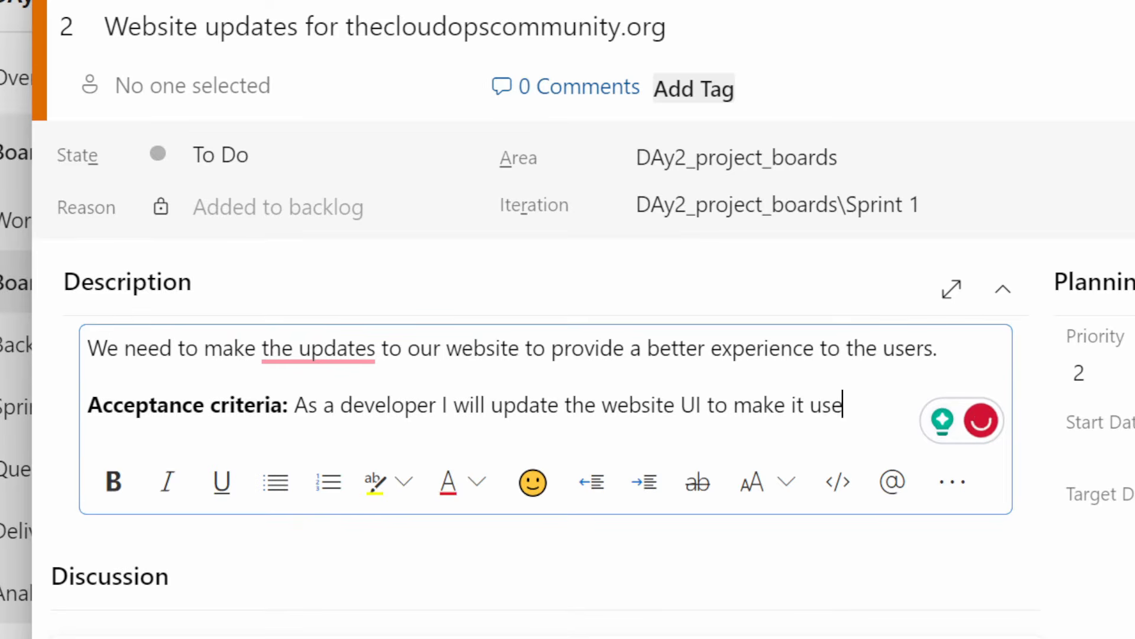
key("BackSpace")
key("BackSpace")
key("BackSpace")
key("BackSpace")
key("BackSpace")
type("riendly and re")
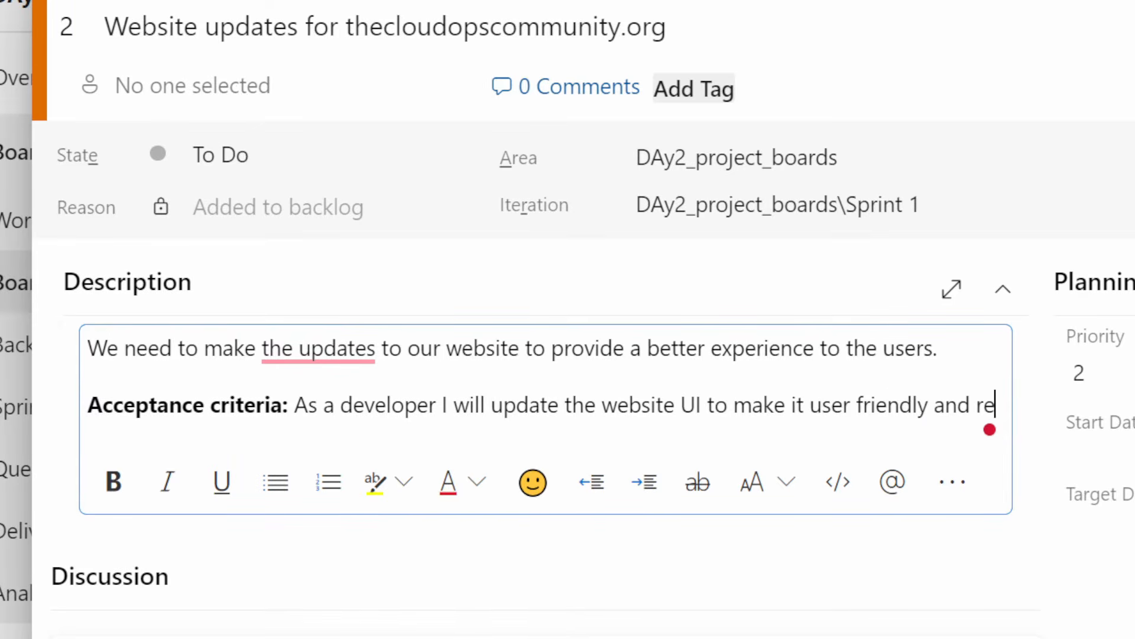
type("sponsive so that")
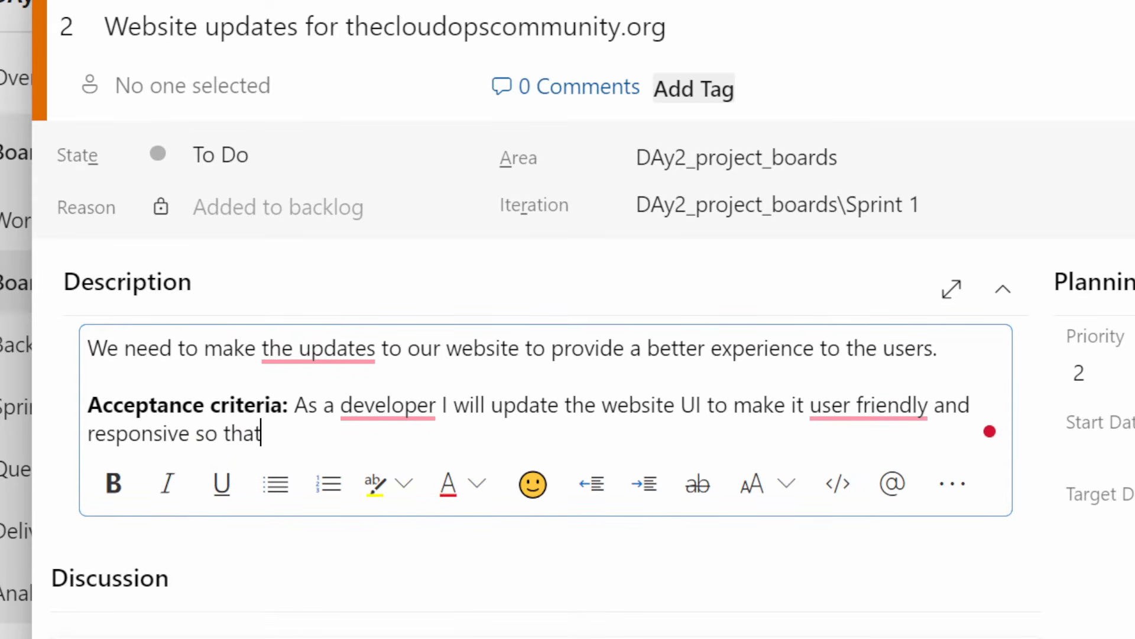
type(" we provide a bett")
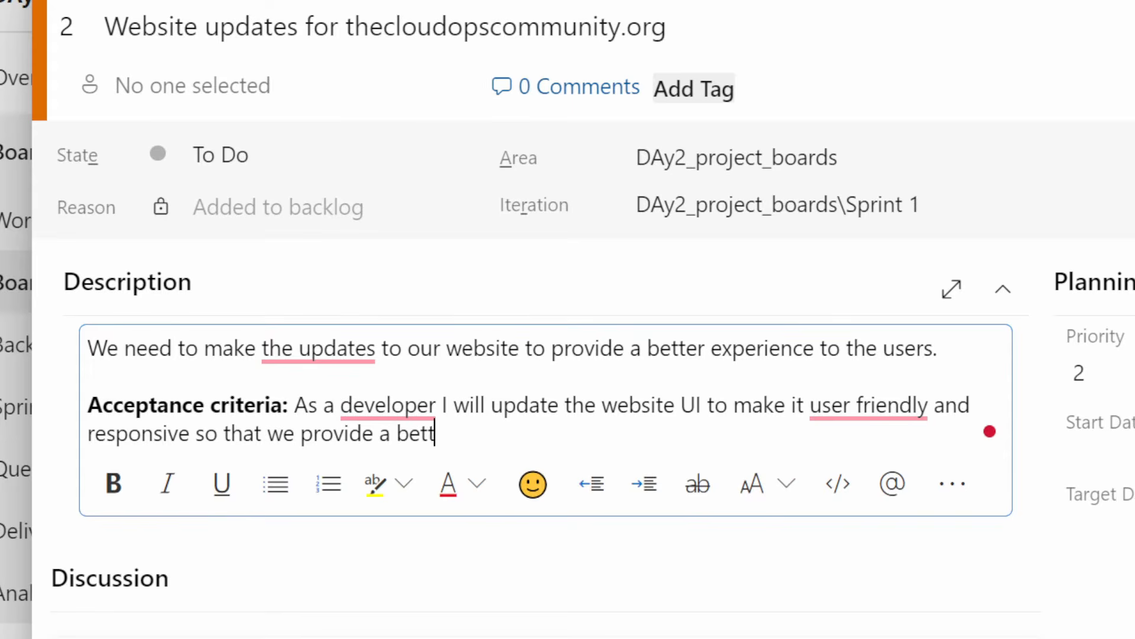
type("er experience to the user")
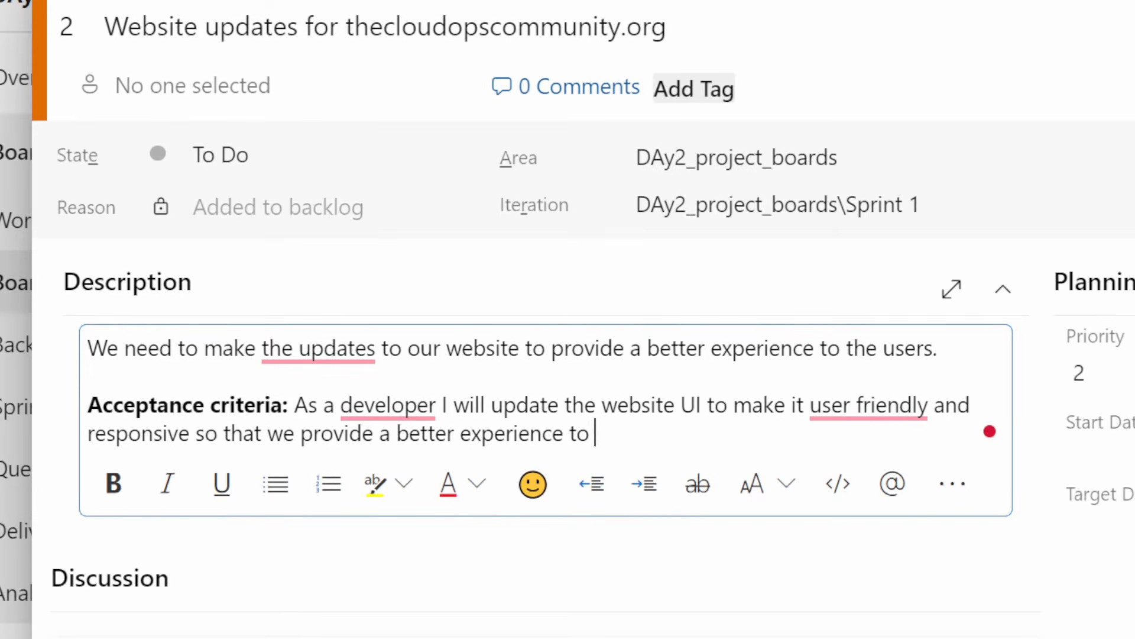
type("s.")
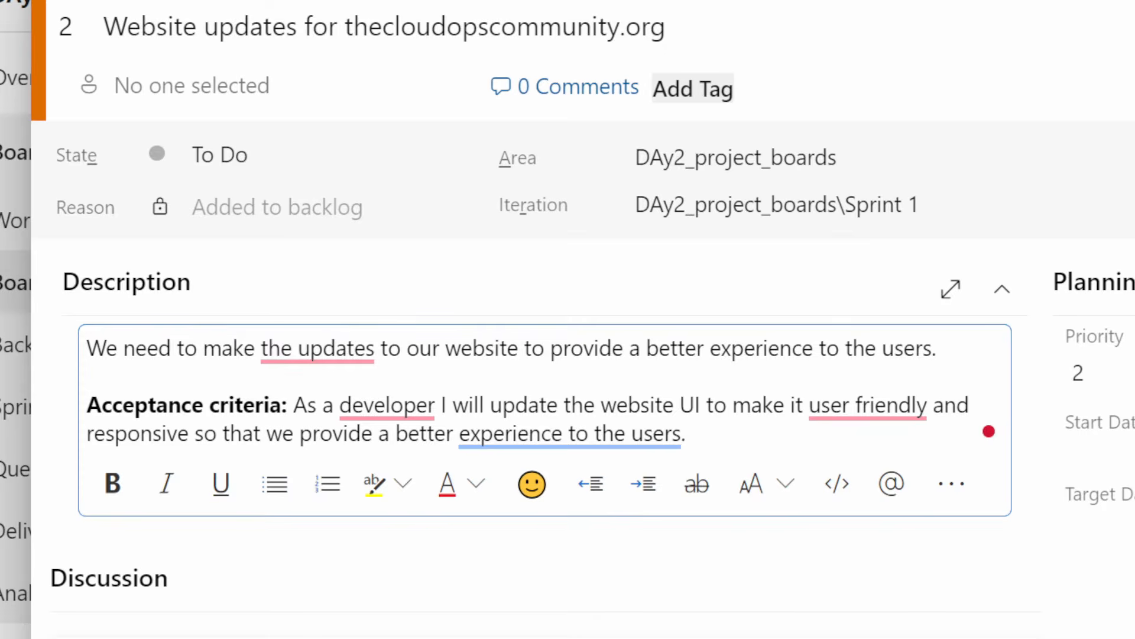
Step: Apply the suggested grammar corrections to the description and make "As a developer" bold in the acceptance criteria
left_click(89, 375)
left_click(291, 404)
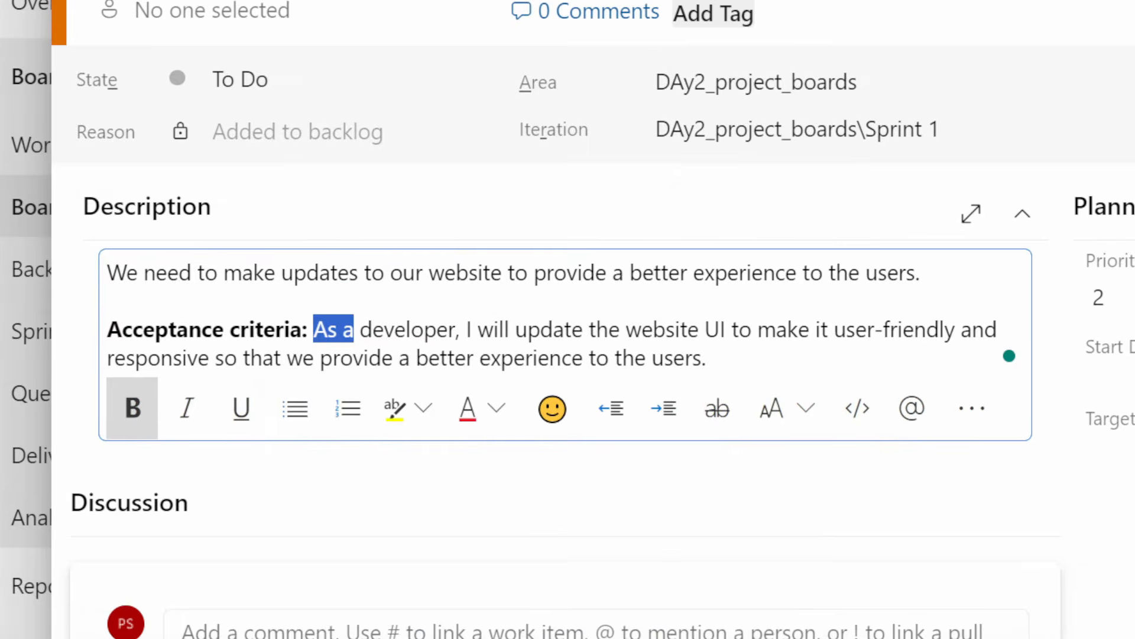
key("shift+Right")
key("shift+Right")
key("shift+Right")
key("shift+Right")
key("shift+Right")
key("shift+Right")
key("shift+Right")
key("shift+Right")
key("shift+Right")
key("shift+Right")
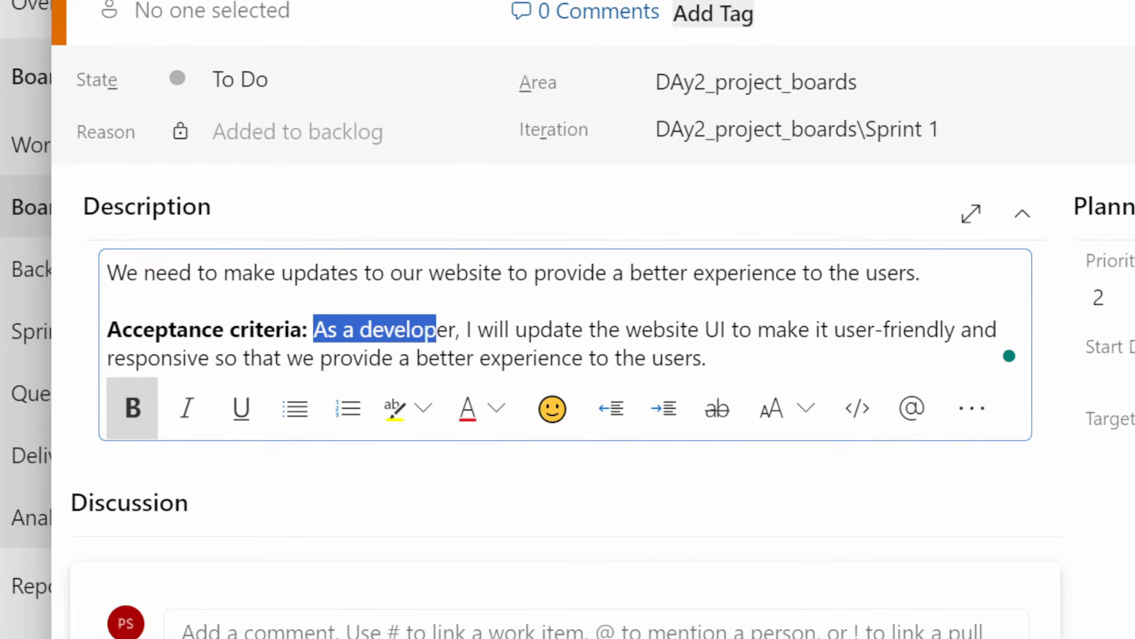
key("ctrl+b")
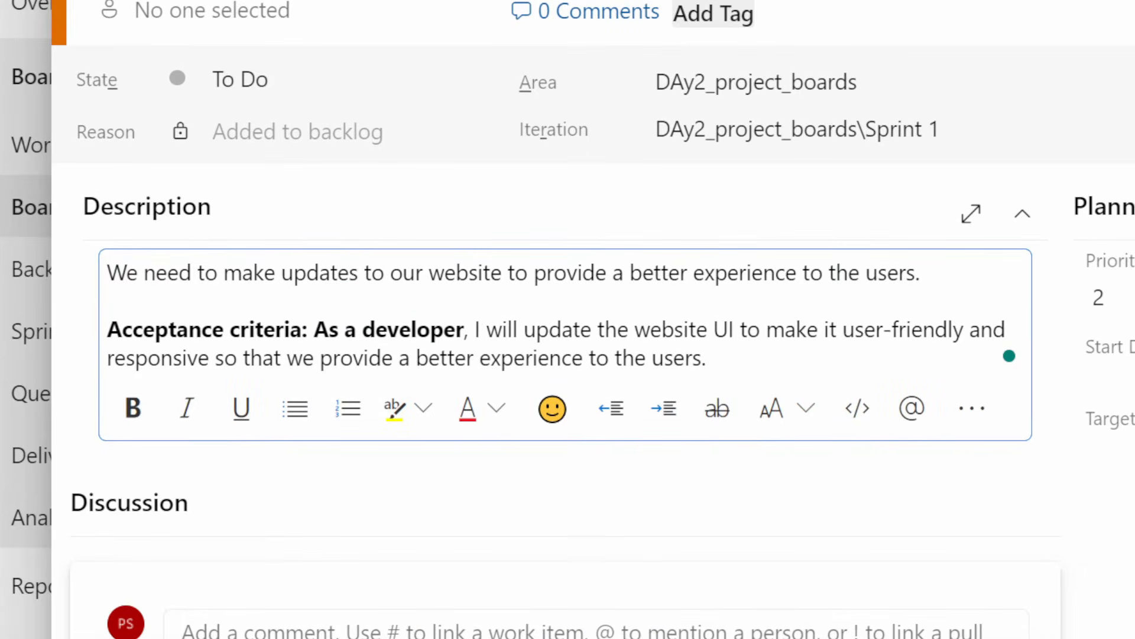
Step: Make the words "so that" bold in the acceptance criteria of the epic's description
left_click_drag(524, 329, 341, 358)
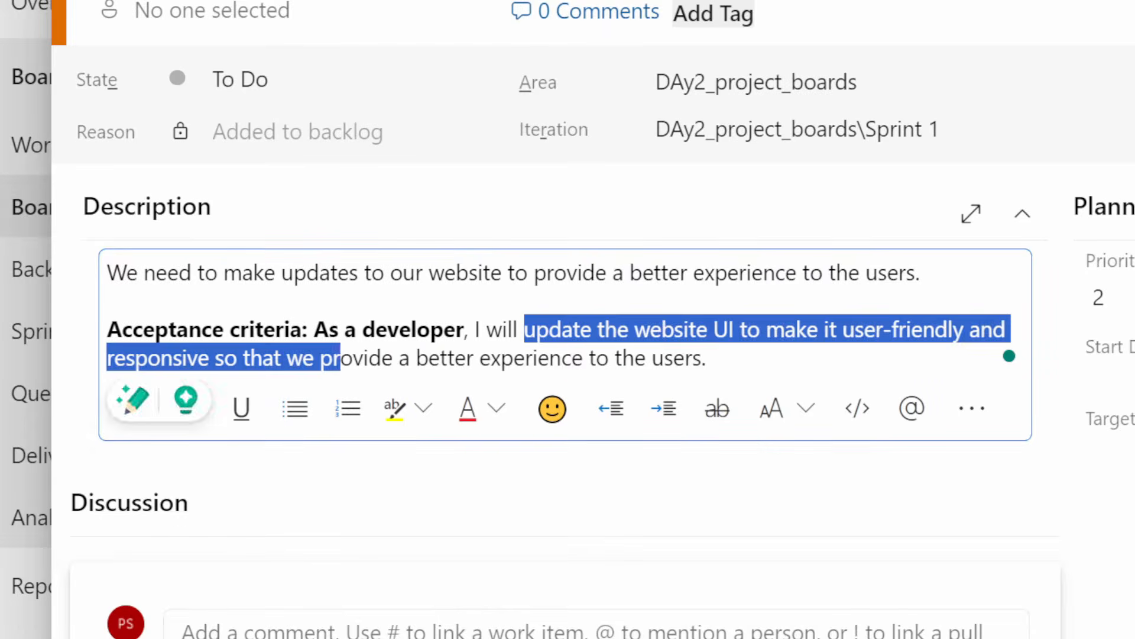
left_click(411, 329)
left_click_drag(214, 358, 286, 357)
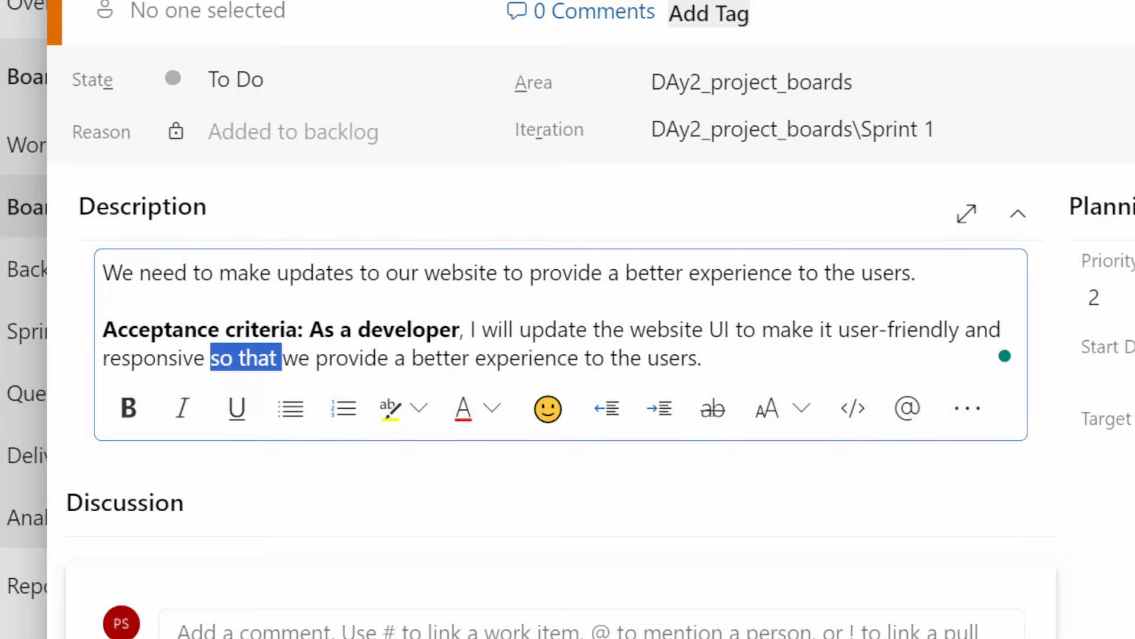
key("ctrl+b")
left_click(382, 329)
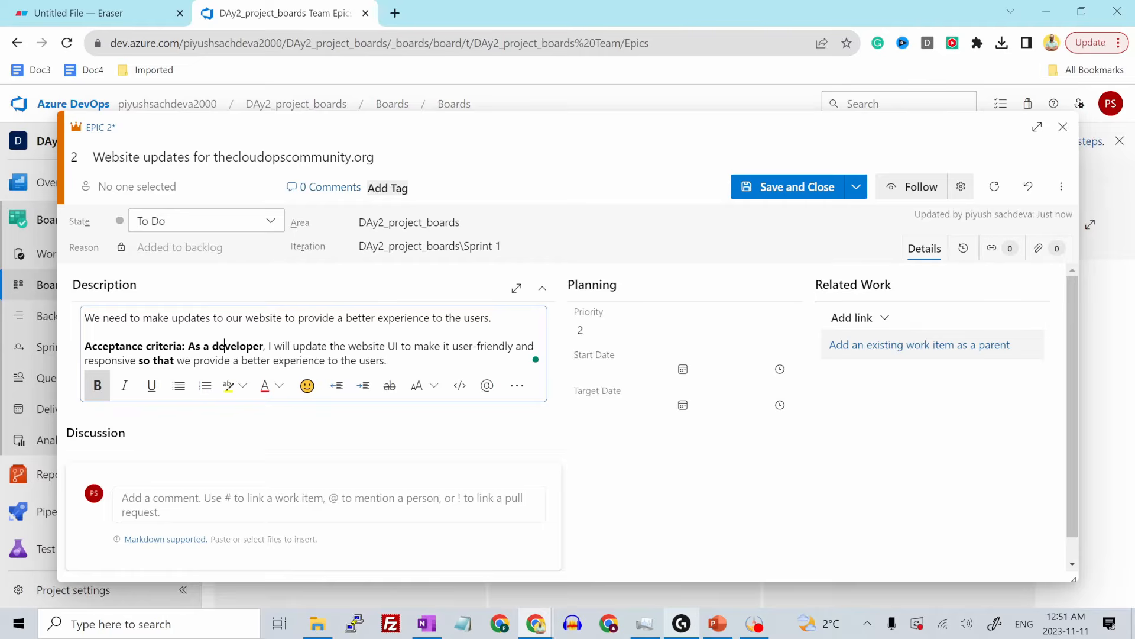
Step: Check the states available for the epic, keeping To Do, and add the tag "website"
left_click(272, 222)
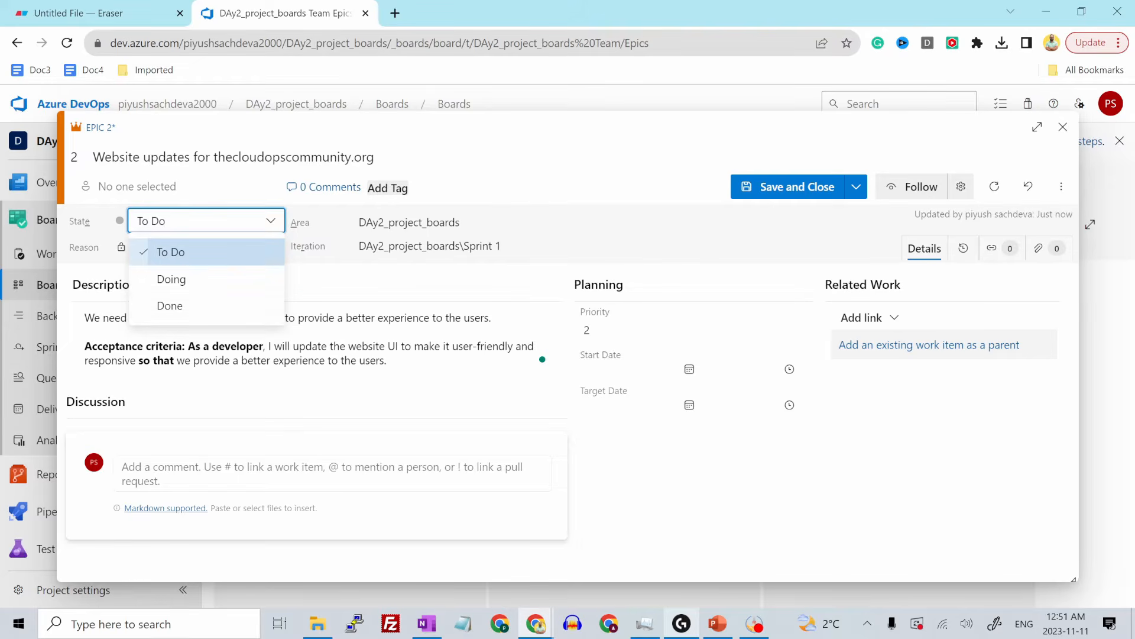
left_click(271, 222)
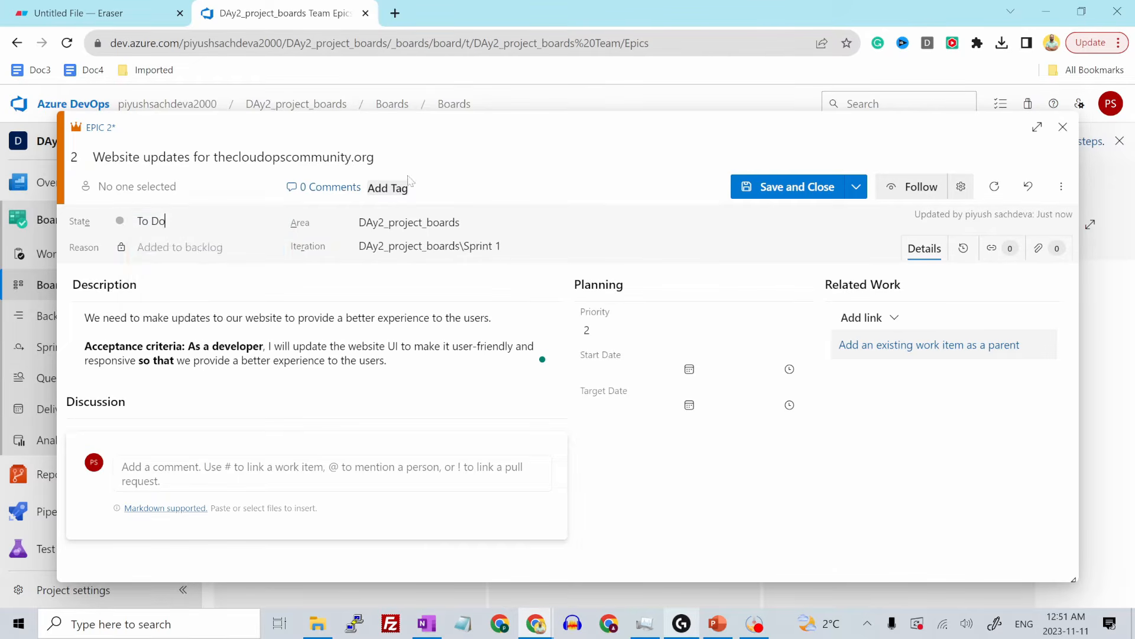
left_click(387, 188)
type("website")
key("Return")
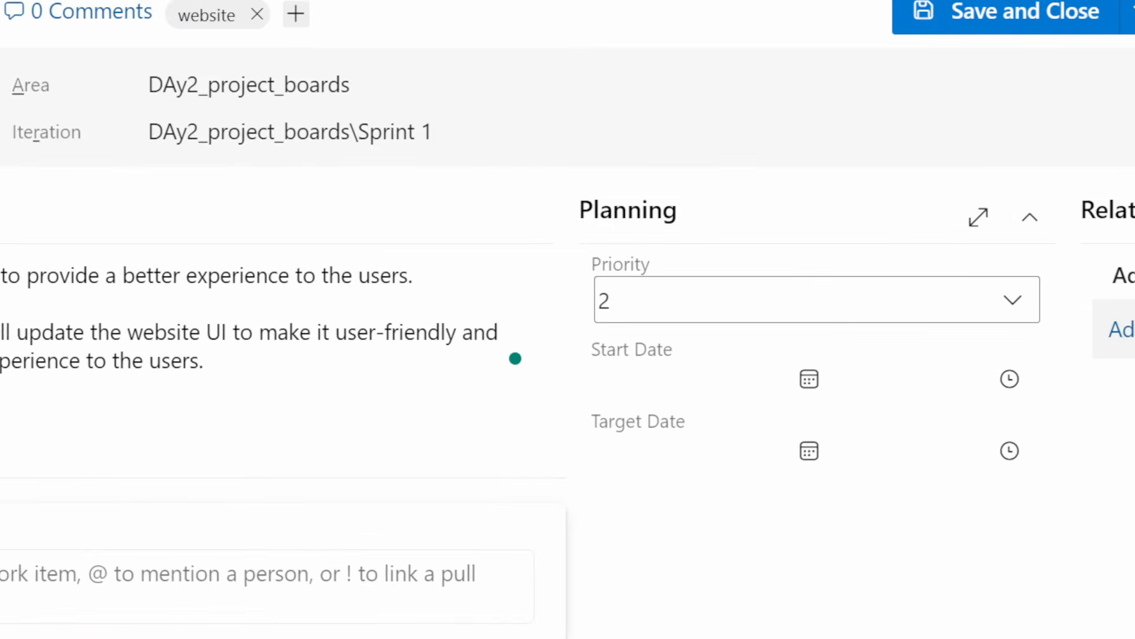
Step: Check the epic's priority options, keeping the current one, and set its start date to 11/13/2023
left_click(961, 305)
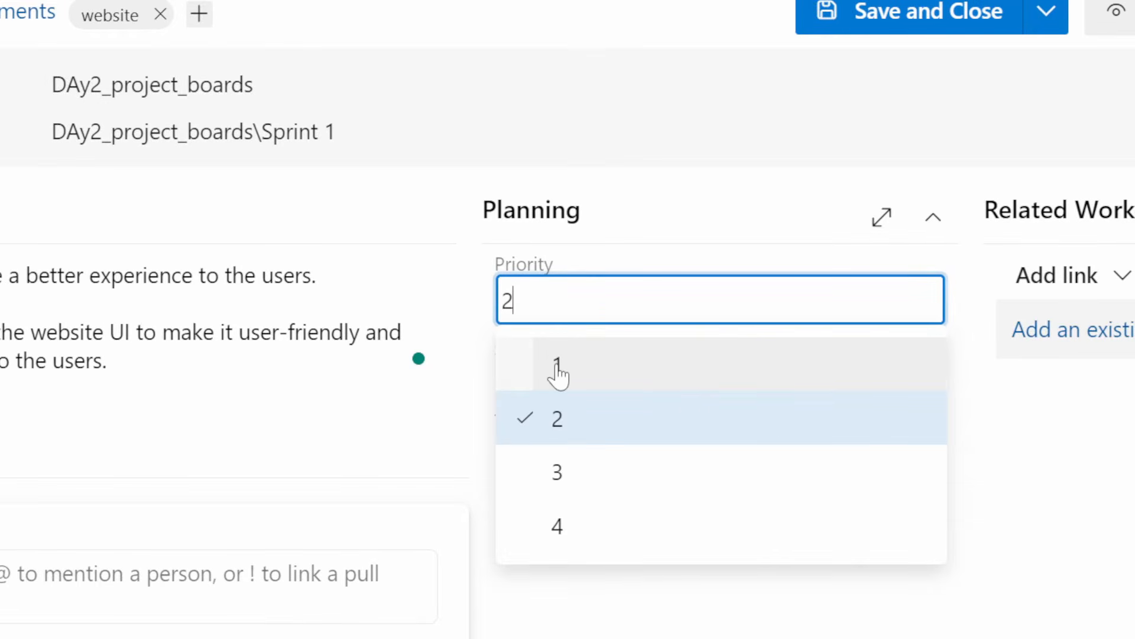
left_click(602, 431)
left_click(587, 310)
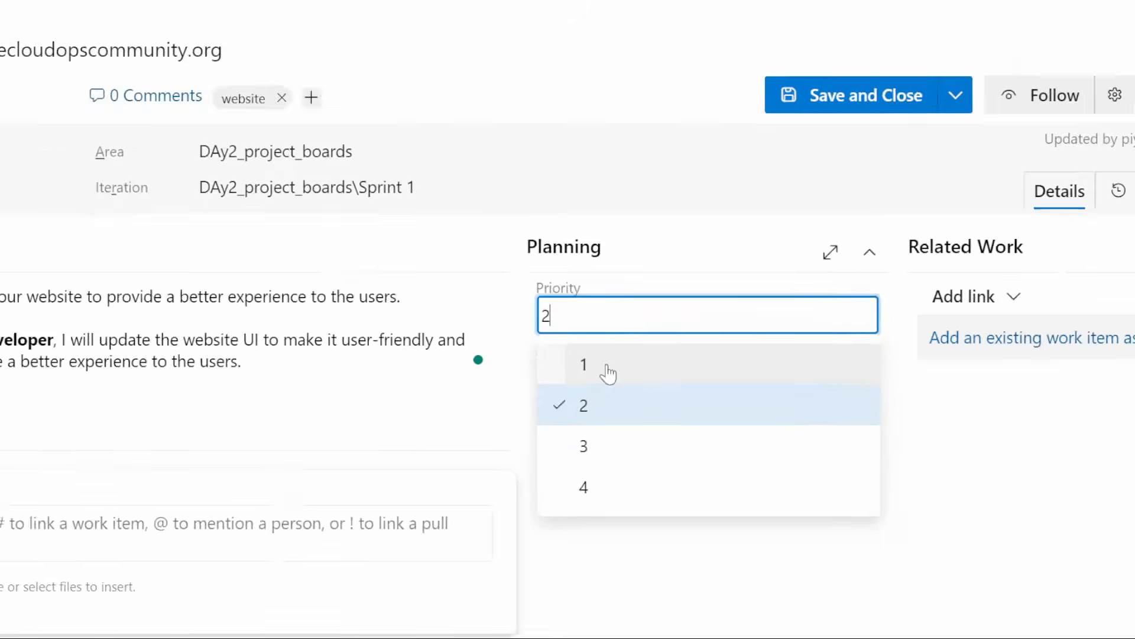
left_click(786, 503)
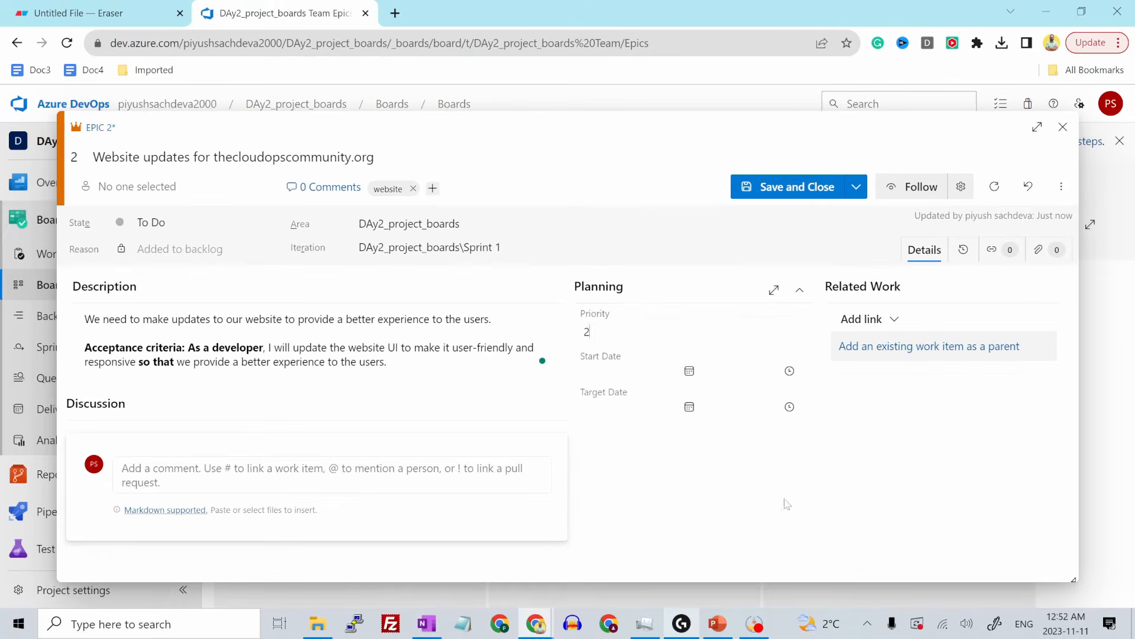
left_click(687, 371)
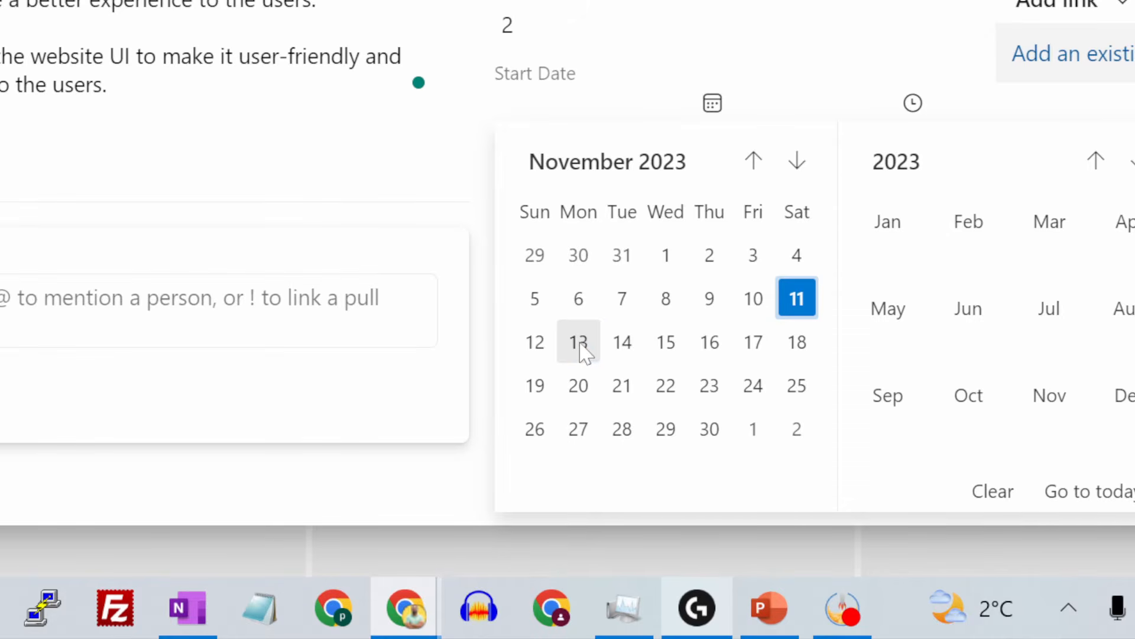
left_click(579, 346)
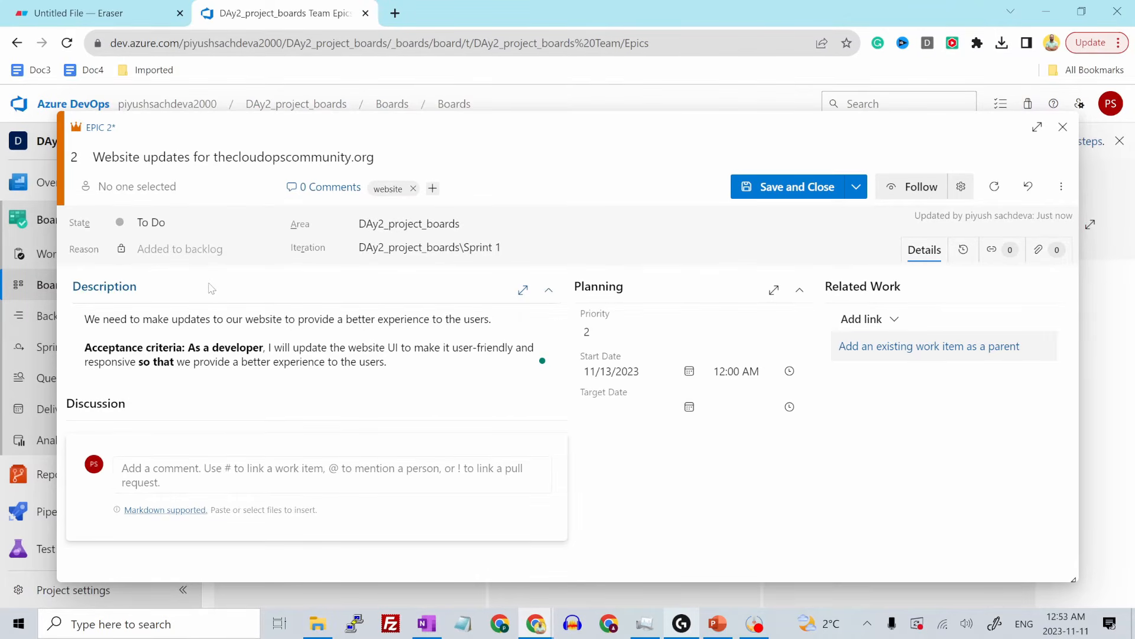
Step: Post a discussion comment on the epic reading "Can you look into this? along with", mentioning the suggested team member before and after the text
left_click(273, 473)
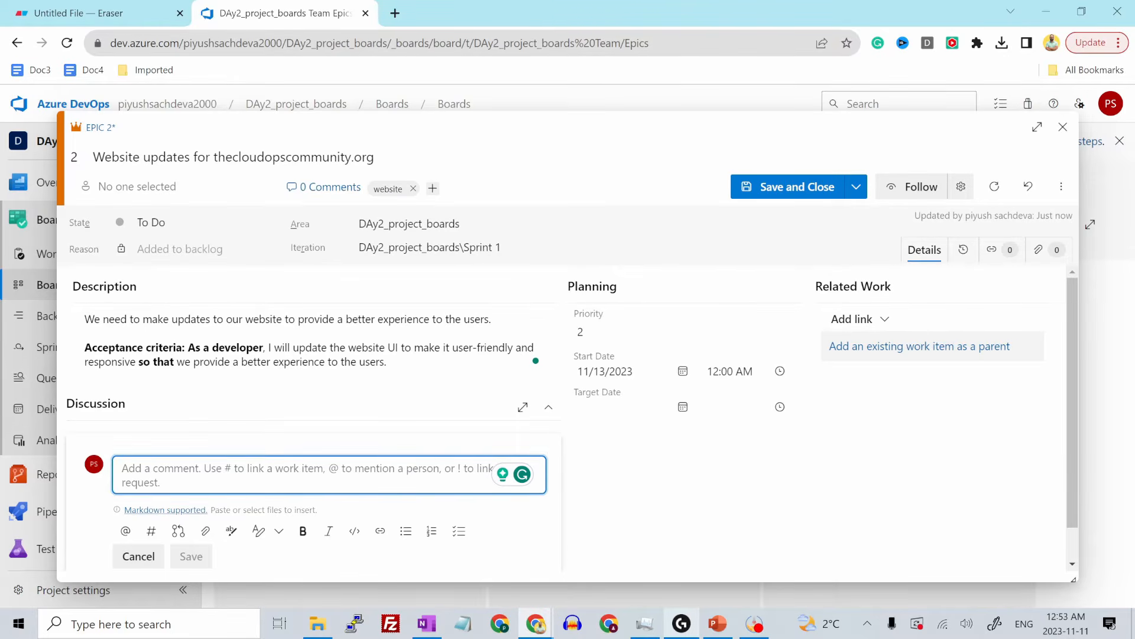
type("@")
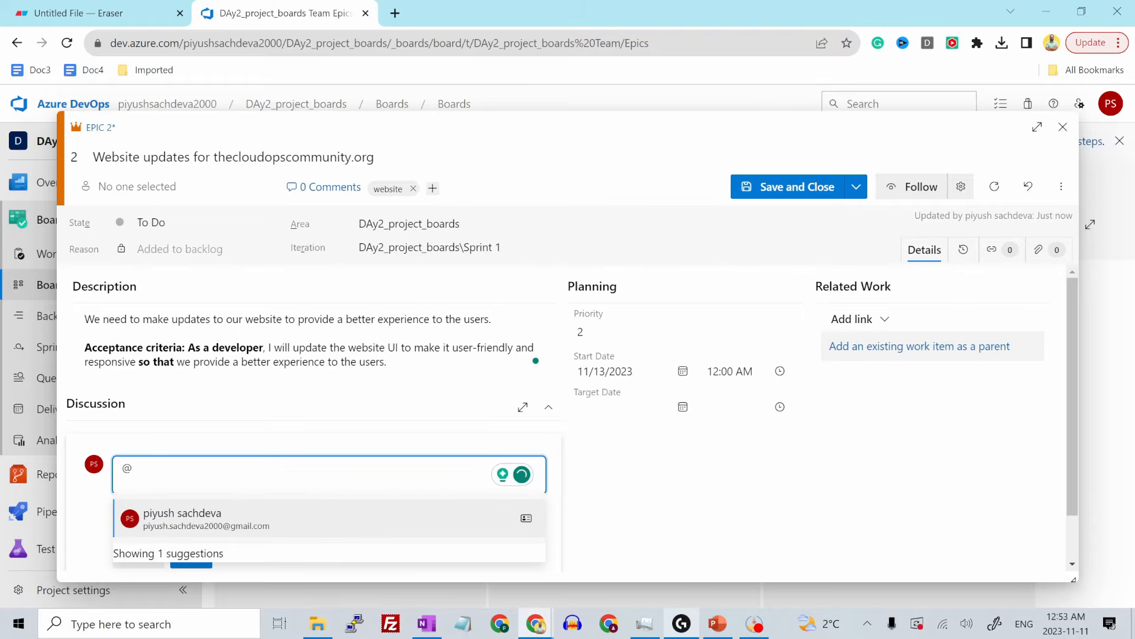
left_click(199, 520)
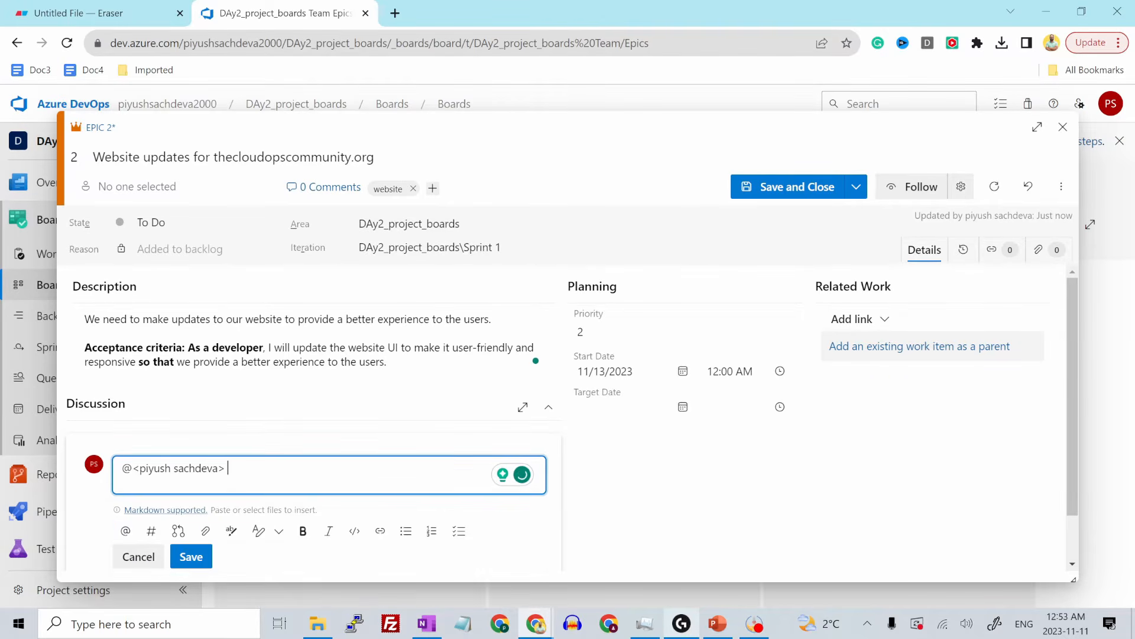
type("Can you look into this? along with @")
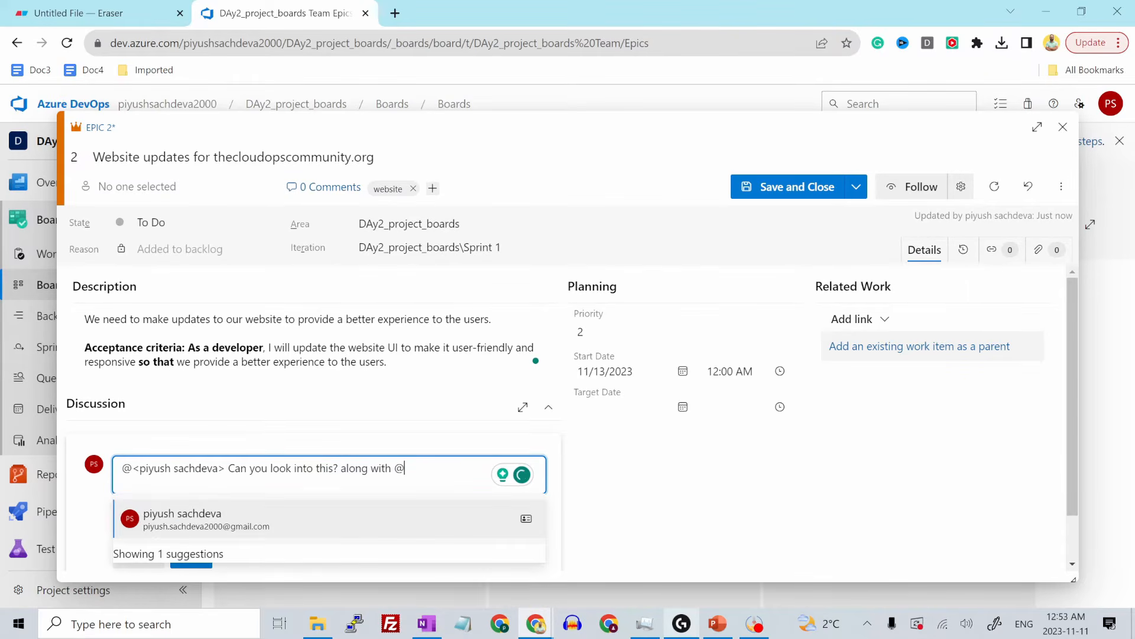
key("Return")
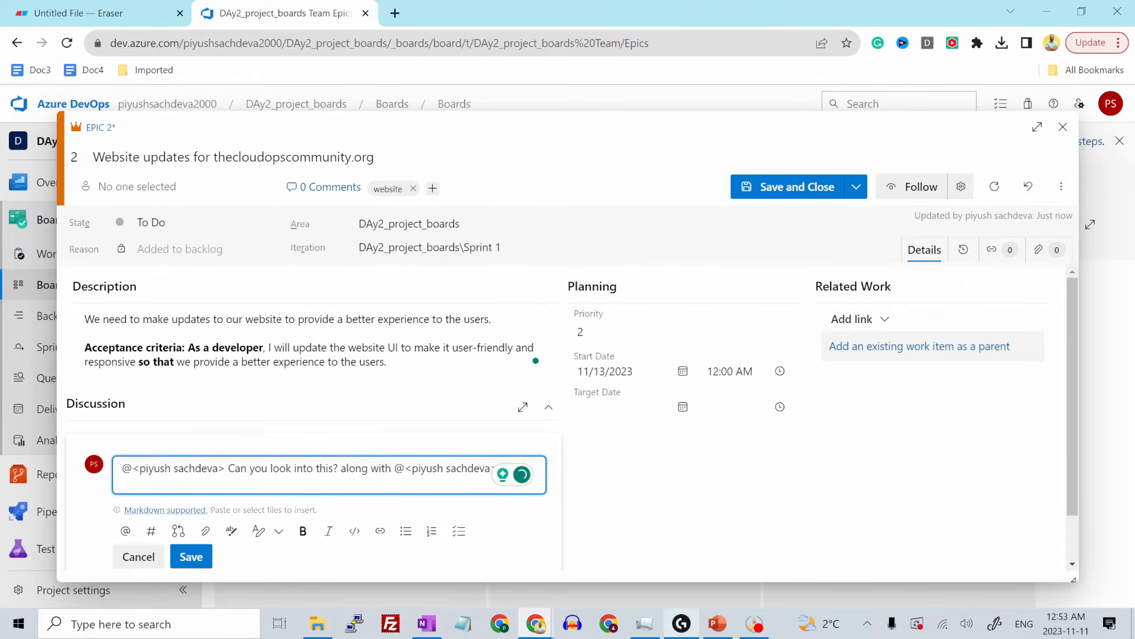
left_click(191, 556)
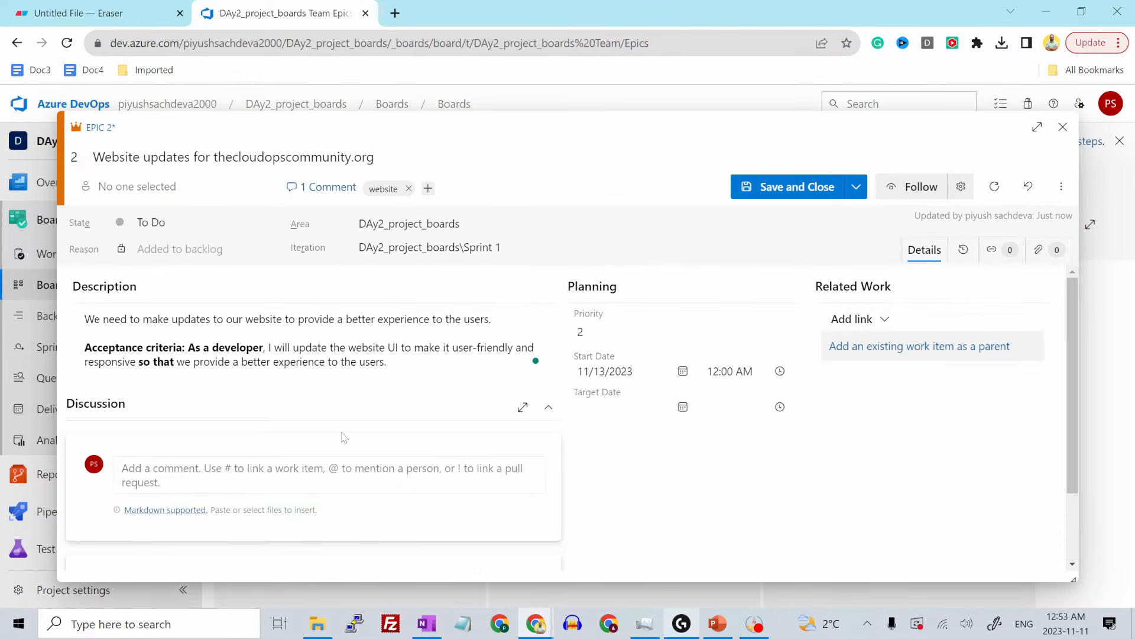
scroll(225, 432, "down", 2)
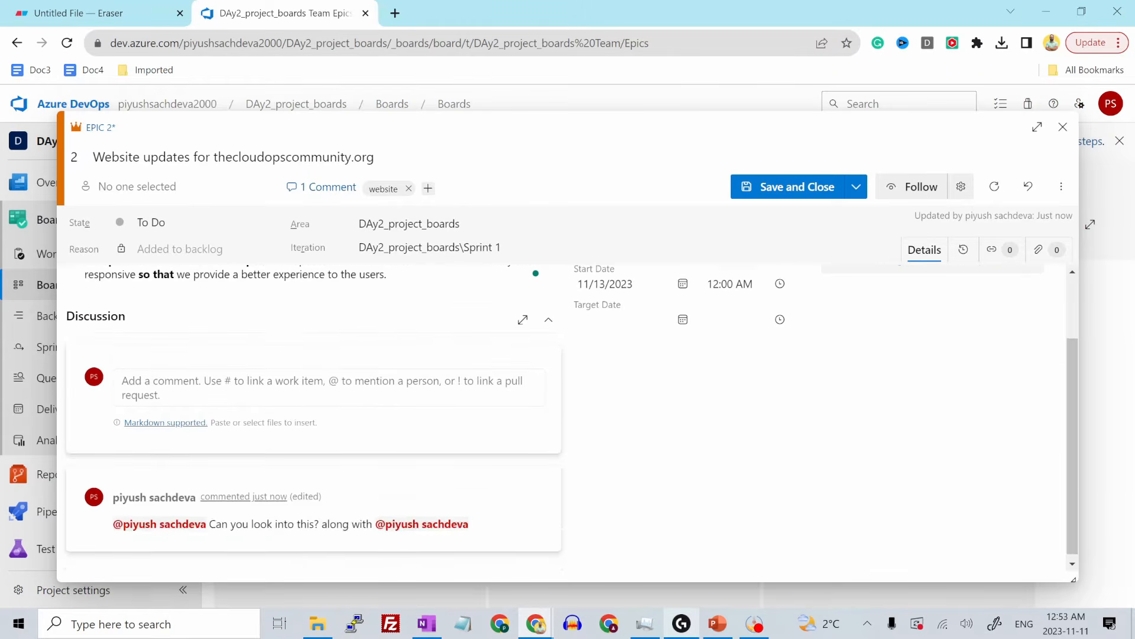
scroll(313, 414, "up", 2)
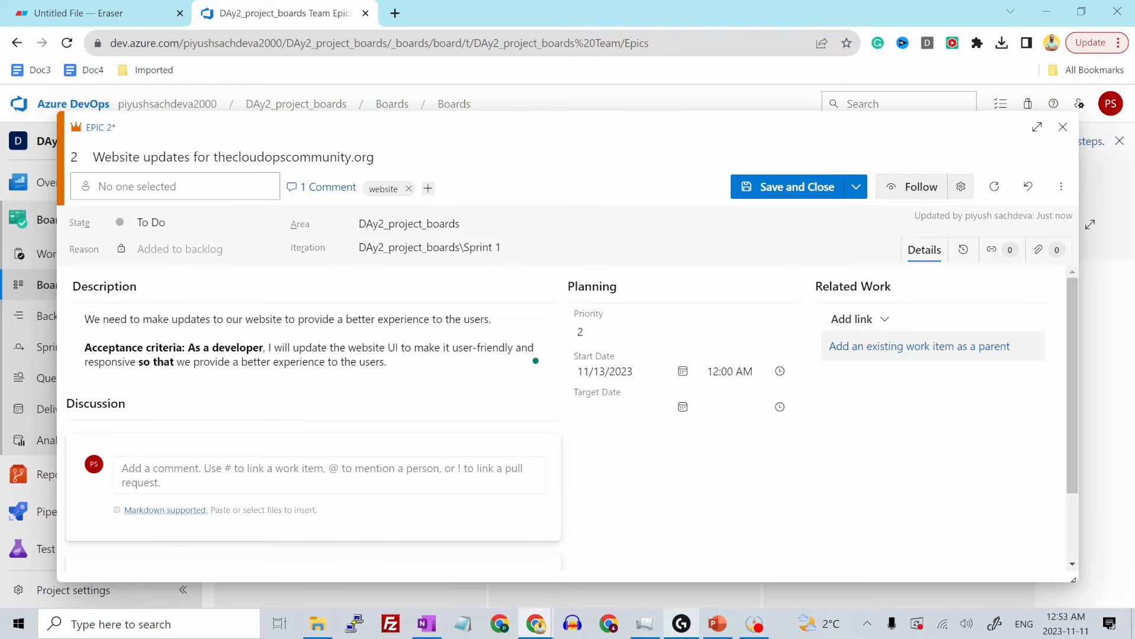
Step: Assign the website updates epic to the suggested team member, save and close it, and move its card to Doing
left_click(175, 187)
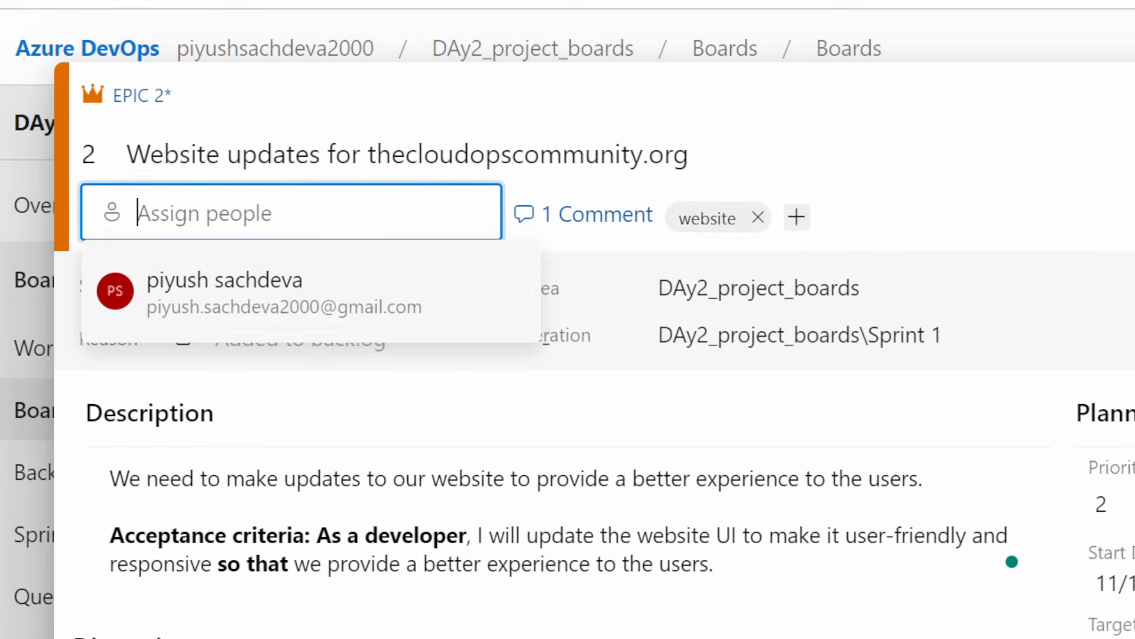
left_click(300, 298)
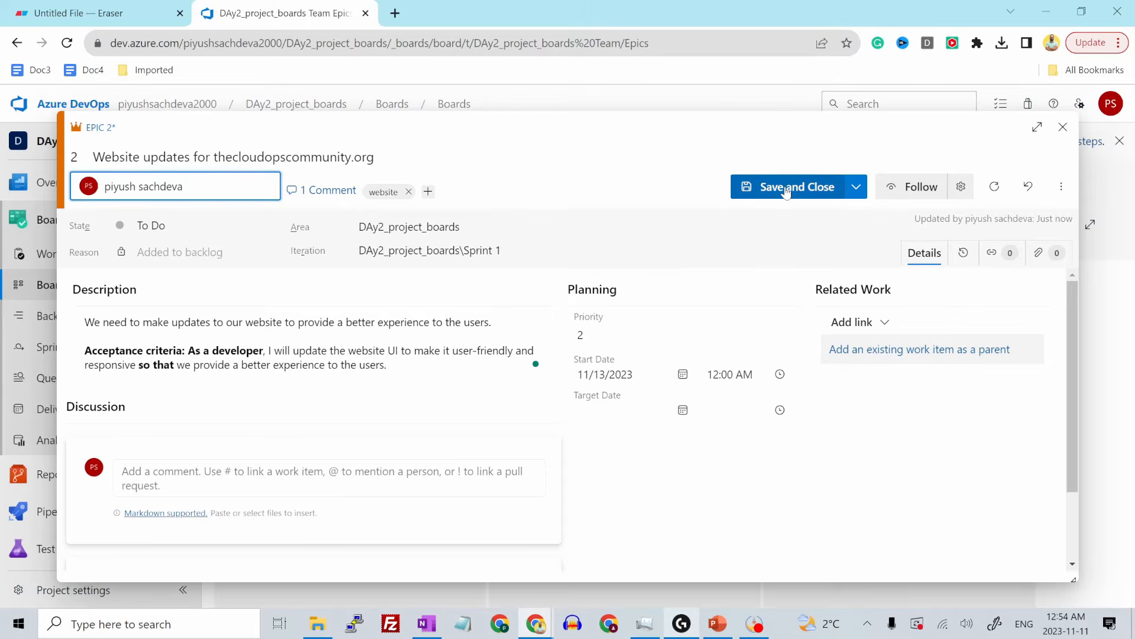
left_click(785, 188)
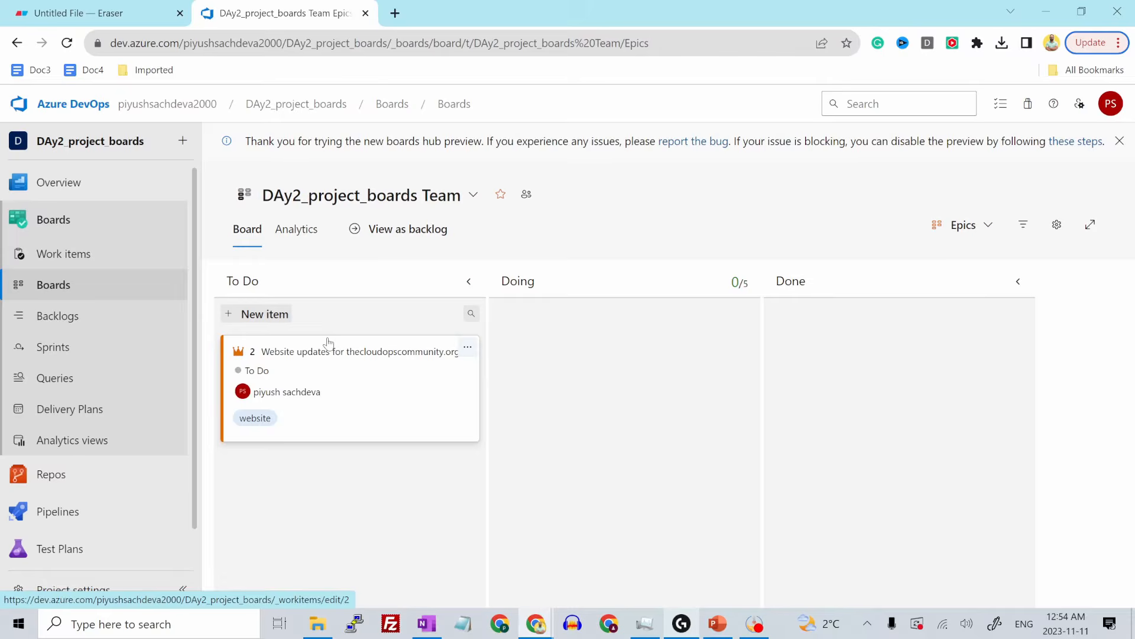
left_click_drag(328, 342, 588, 320)
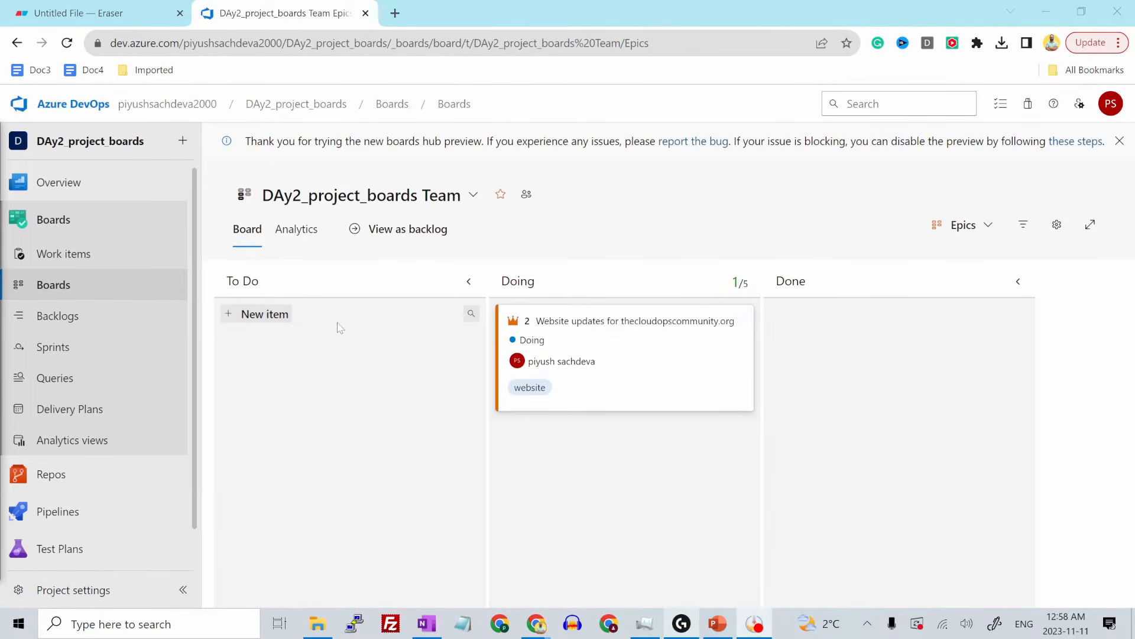
Step: Switch the board to the Issues level and add an issue titled "Website homepage" under To Do
left_click(260, 315)
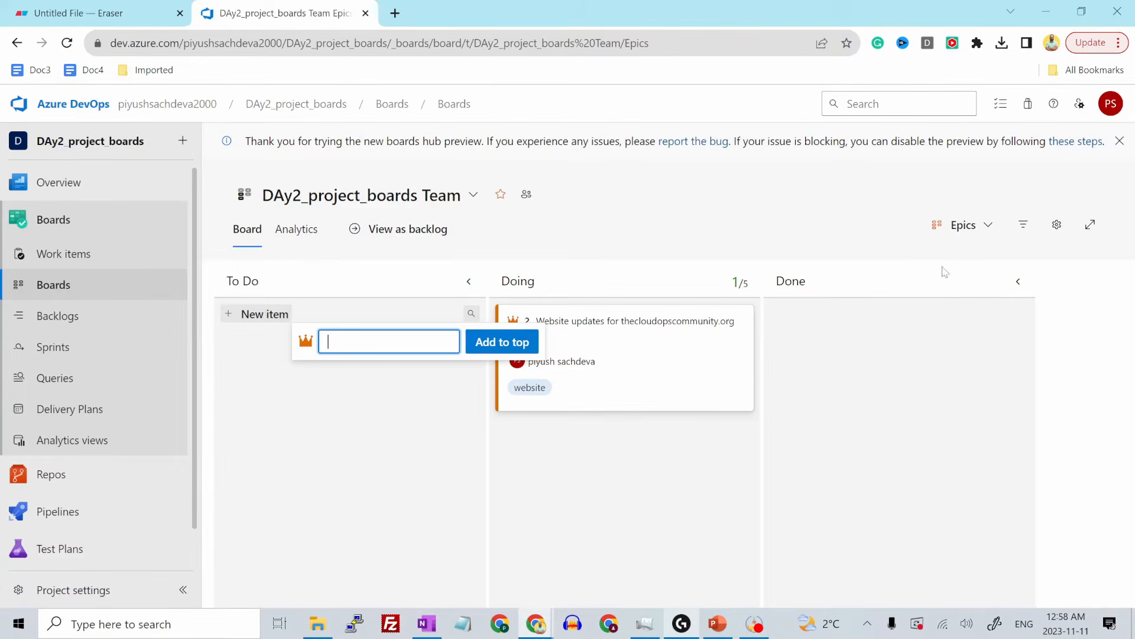
left_click(974, 226)
left_click(894, 280)
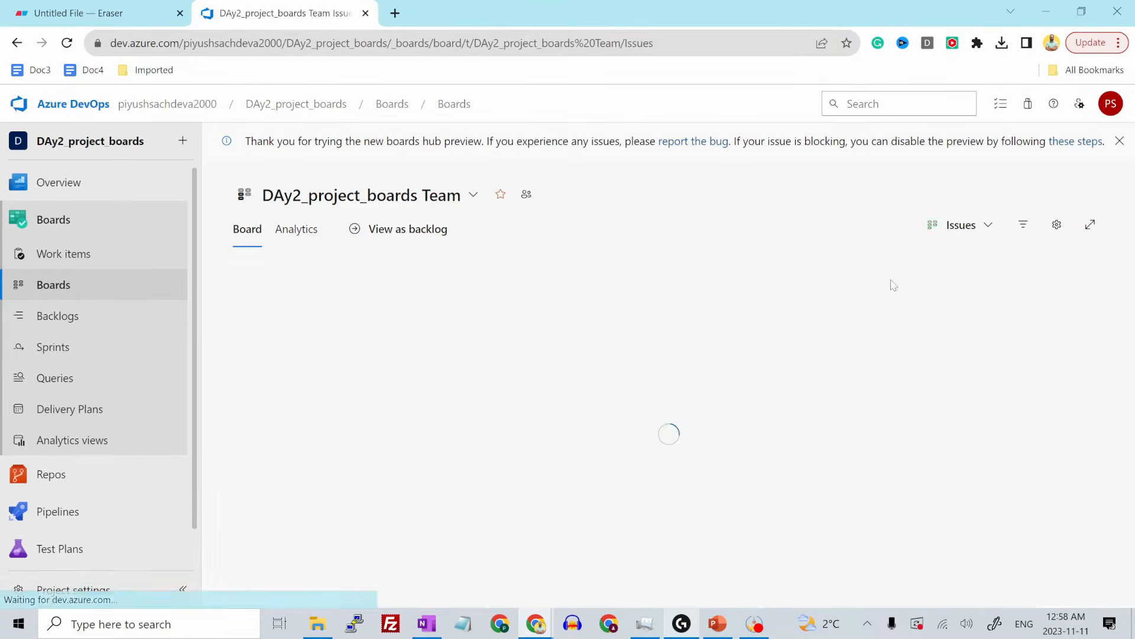
left_click(258, 314)
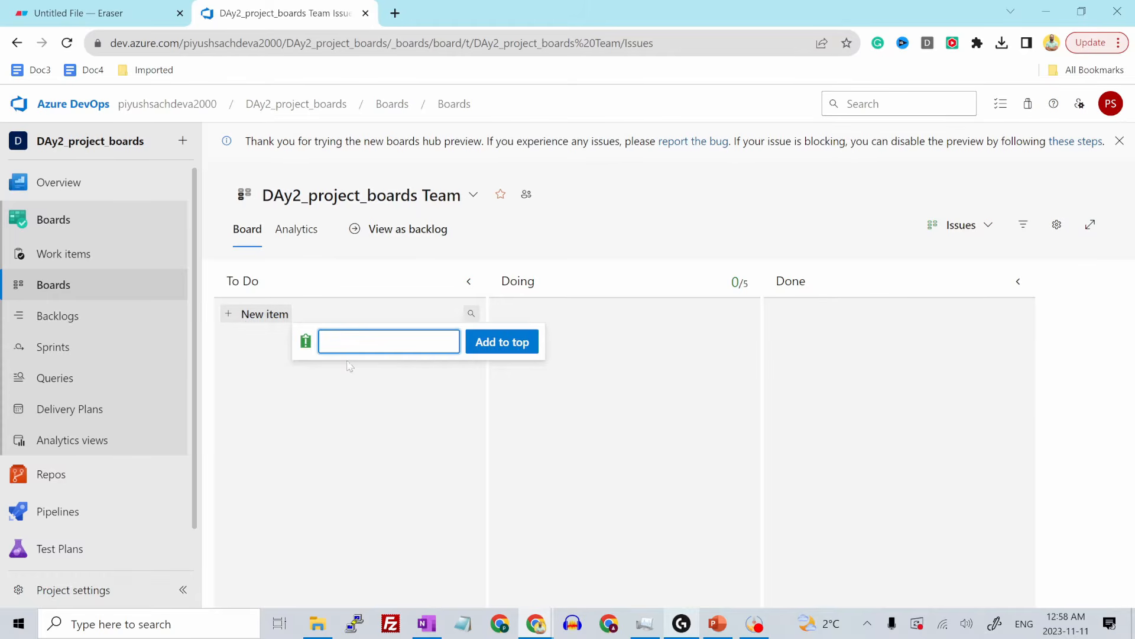
type("Website homepag")
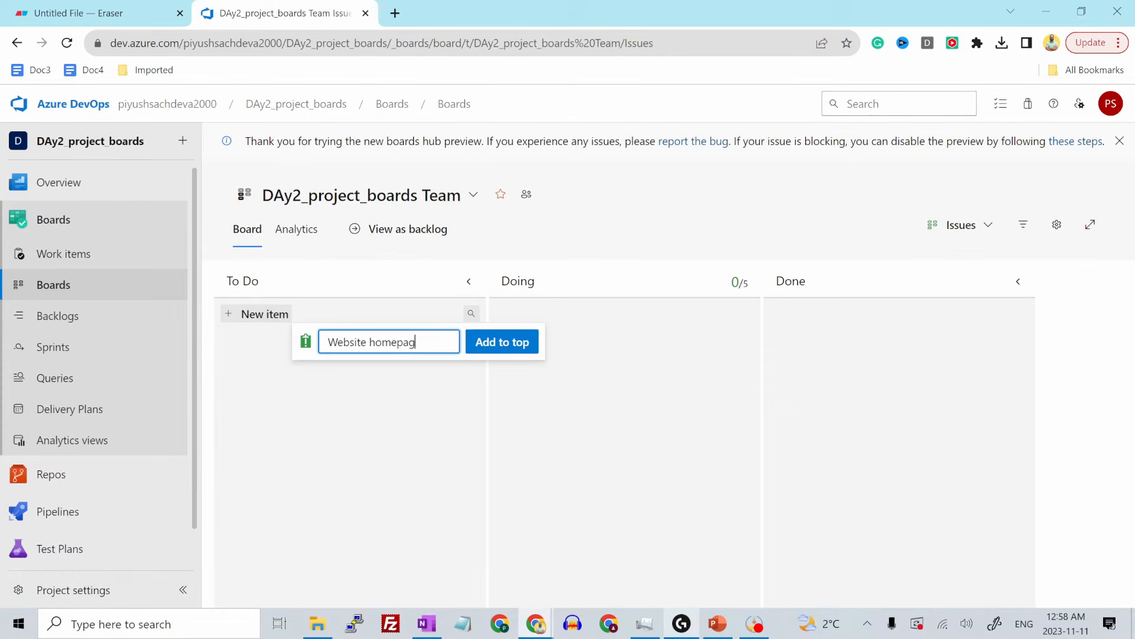
type("e")
left_click(503, 342)
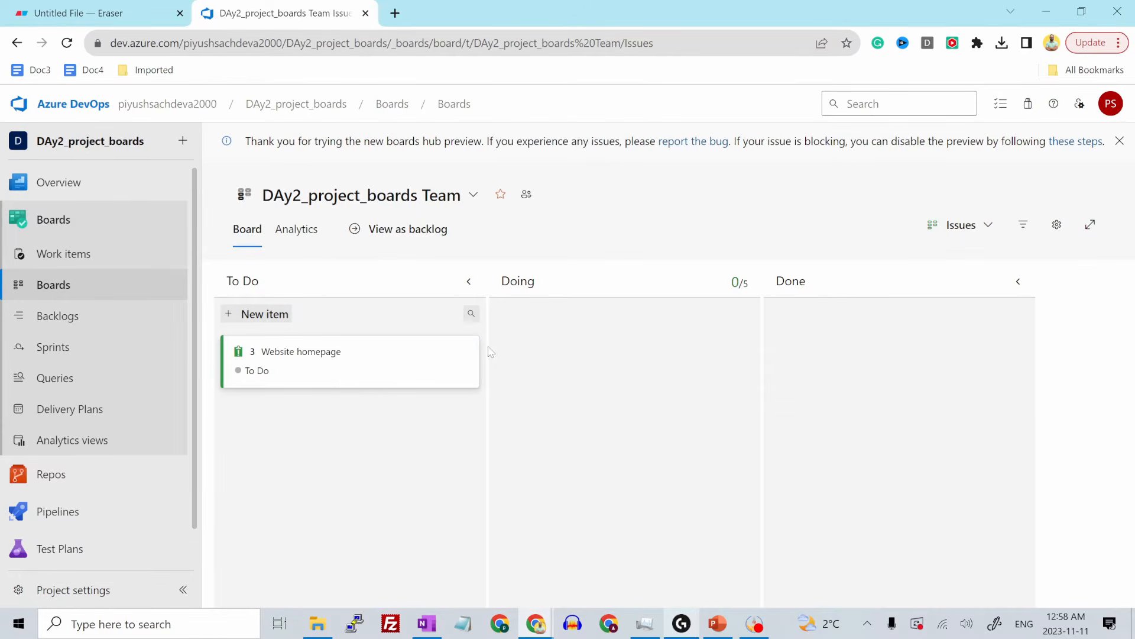
Step: Add an issue titled "About us section" under To Do
left_click(260, 314)
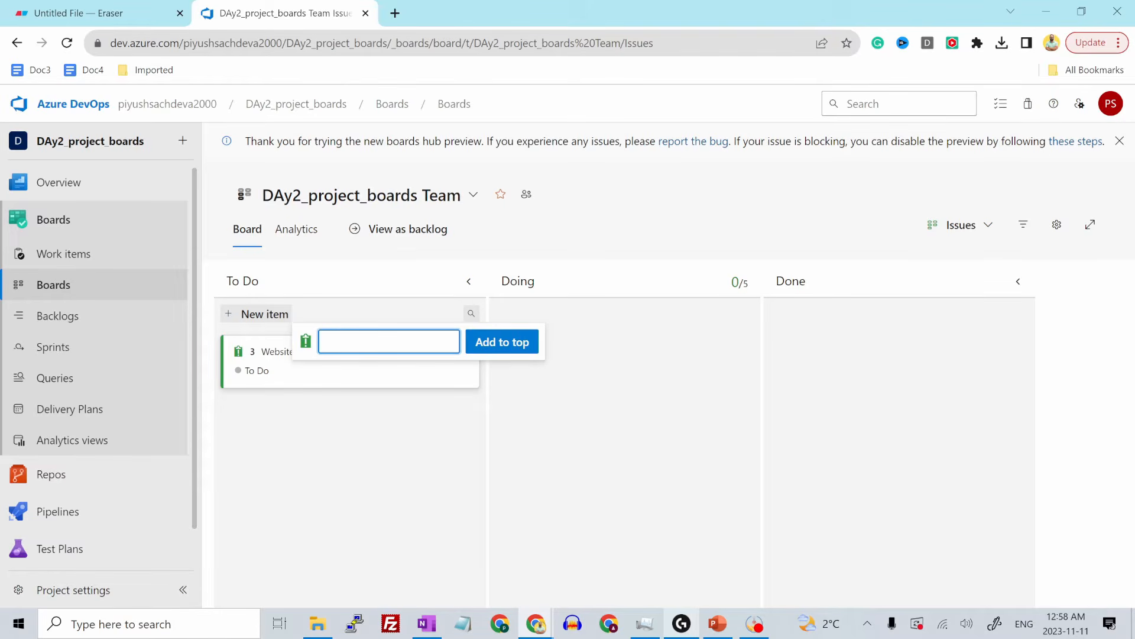
type("About us section")
key("Return")
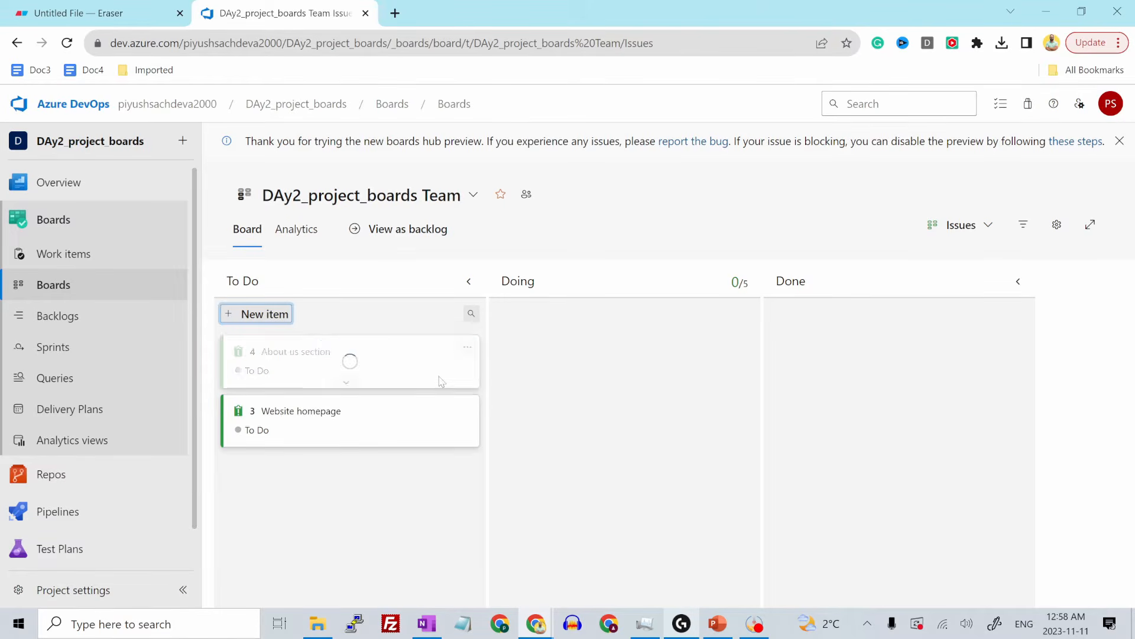
Step: Check the Basic Azure Board outline in Eraser, return to the Azure DevOps board and add an issue titled "secure sign-in" under To Do
left_click(119, 8)
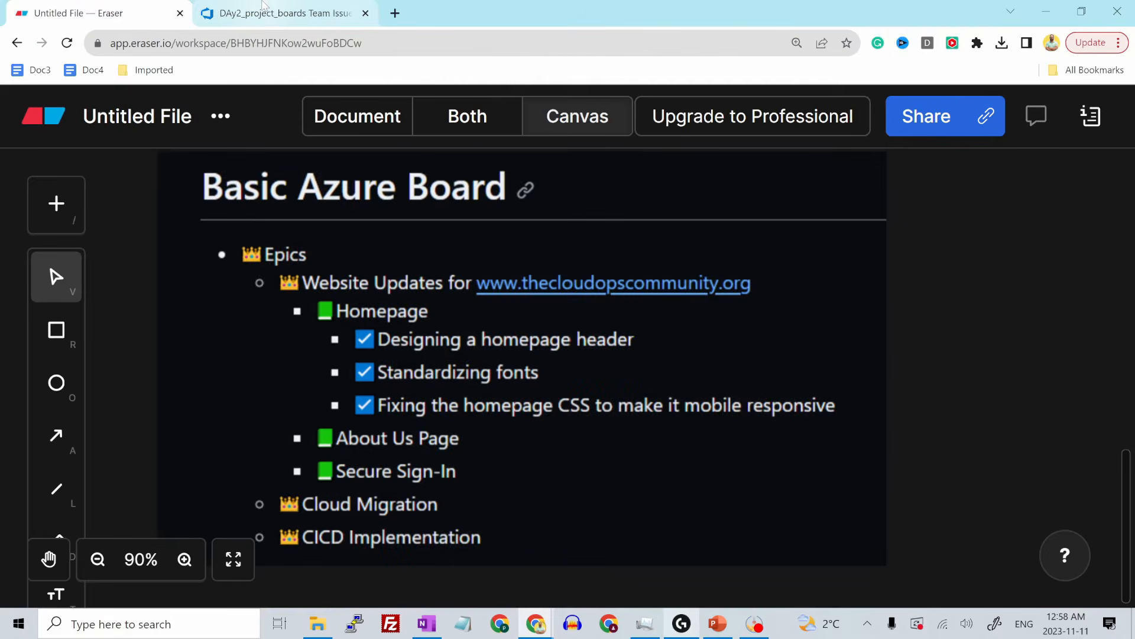
left_click(263, 7)
left_click(272, 316)
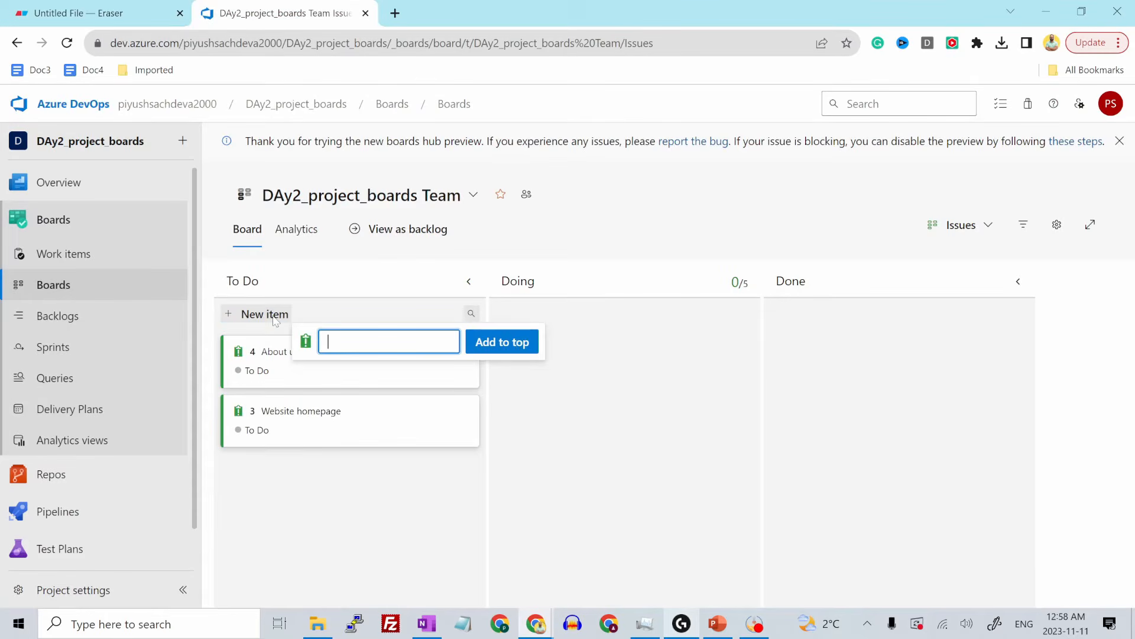
type("secure sign-in")
key("Return")
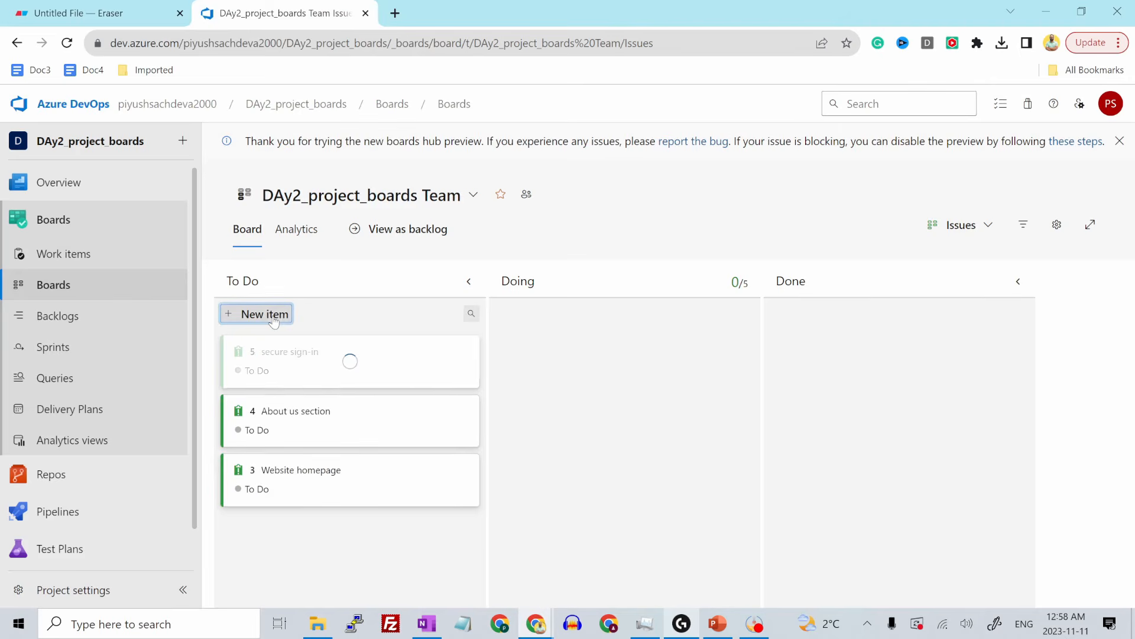
Step: Put the Website homepage issue first in To Do and add the task "As a UI designer add the homepage banner" to it
left_click_drag(373, 473, 364, 351)
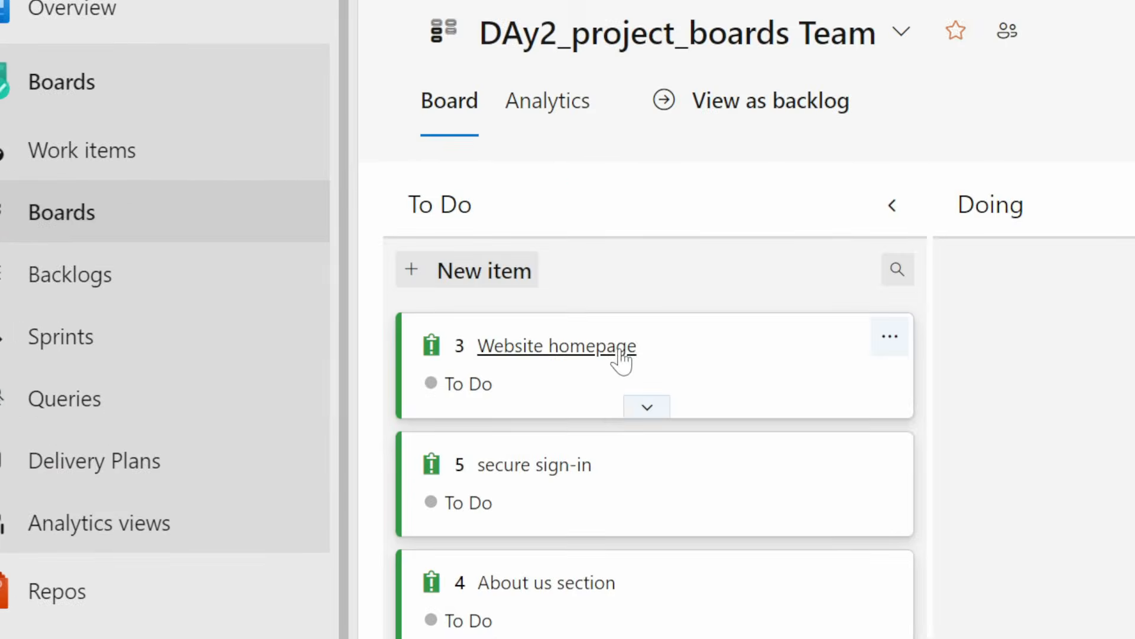
left_click(889, 339)
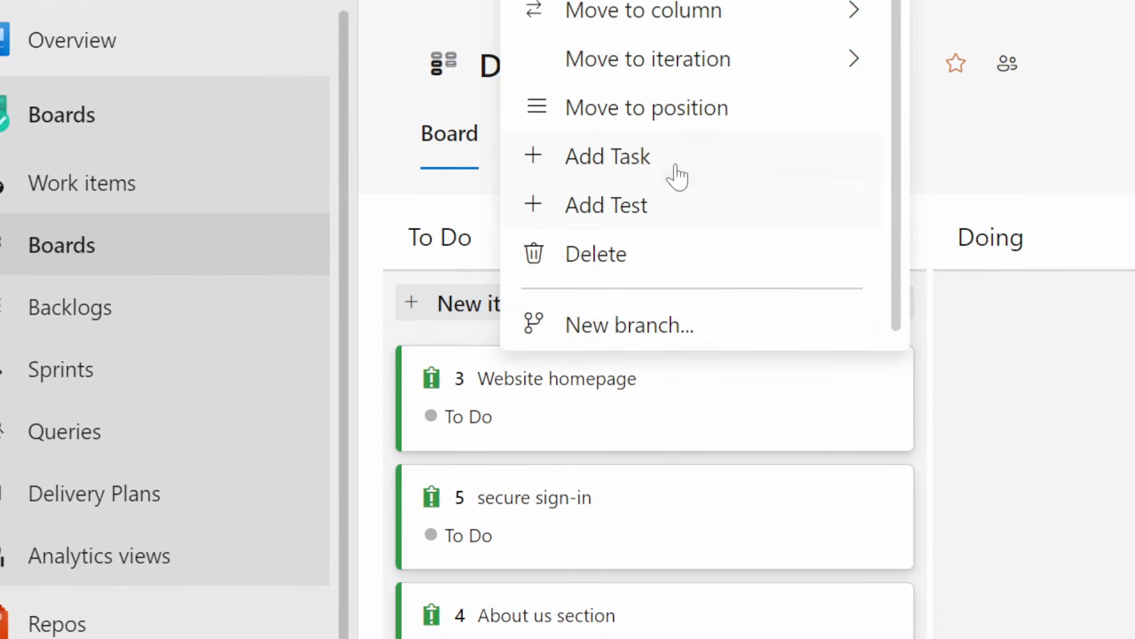
left_click(667, 207)
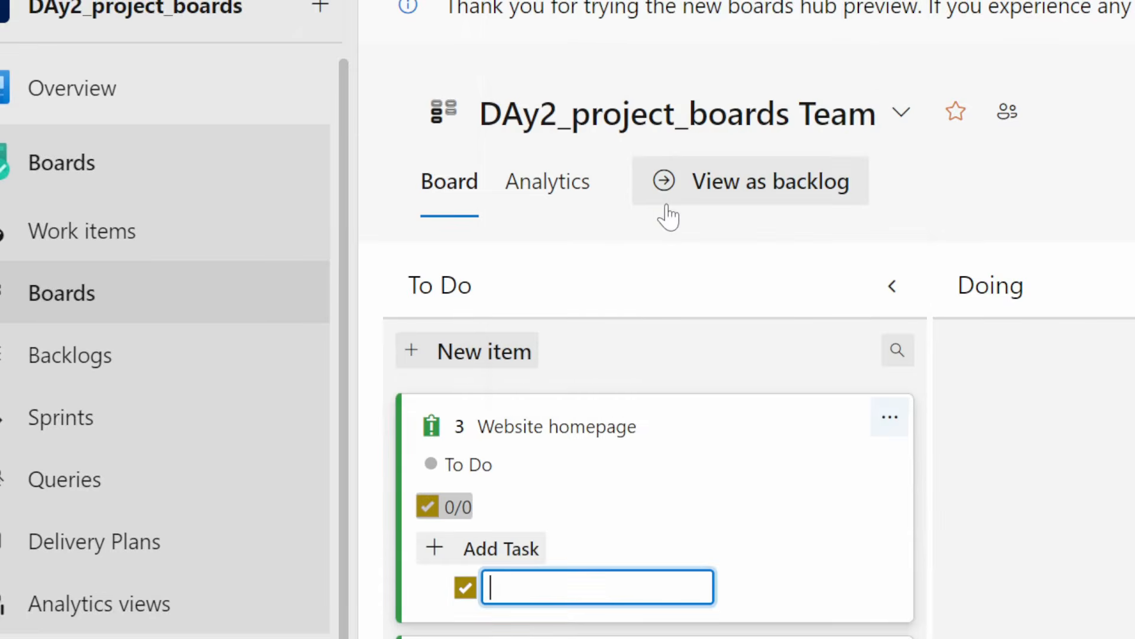
type("As a UI de")
type("signer add")
type(" the homepa")
type("ge ")
type("banner")
key("Return")
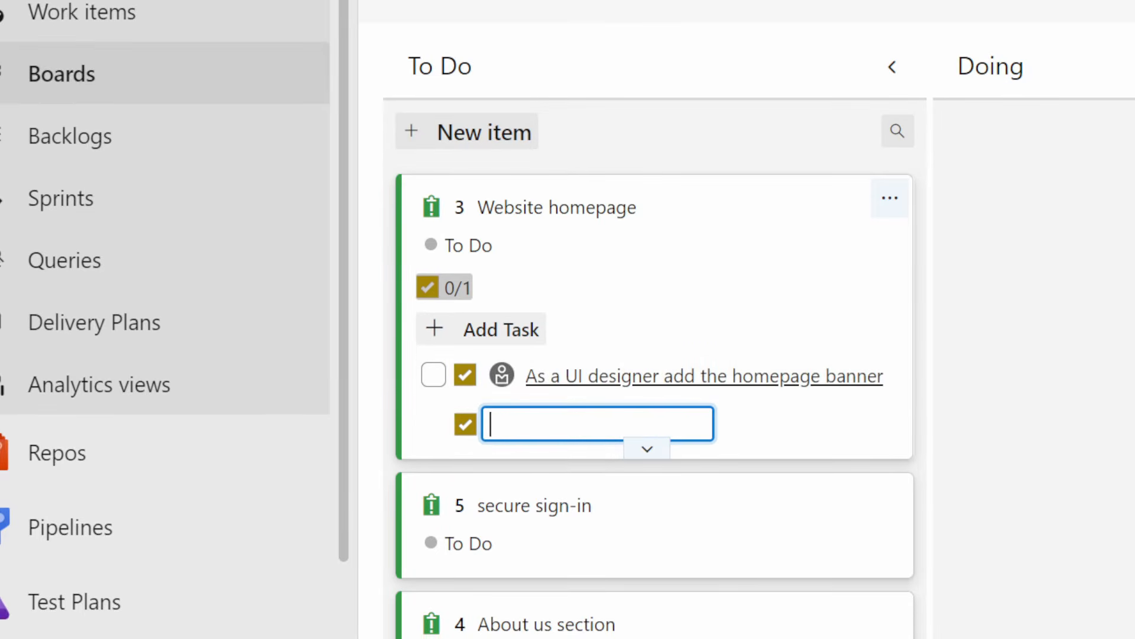
Step: Add a second task to the Website homepage issue titled "As a web dev add the css to homepage"
type("As a ")
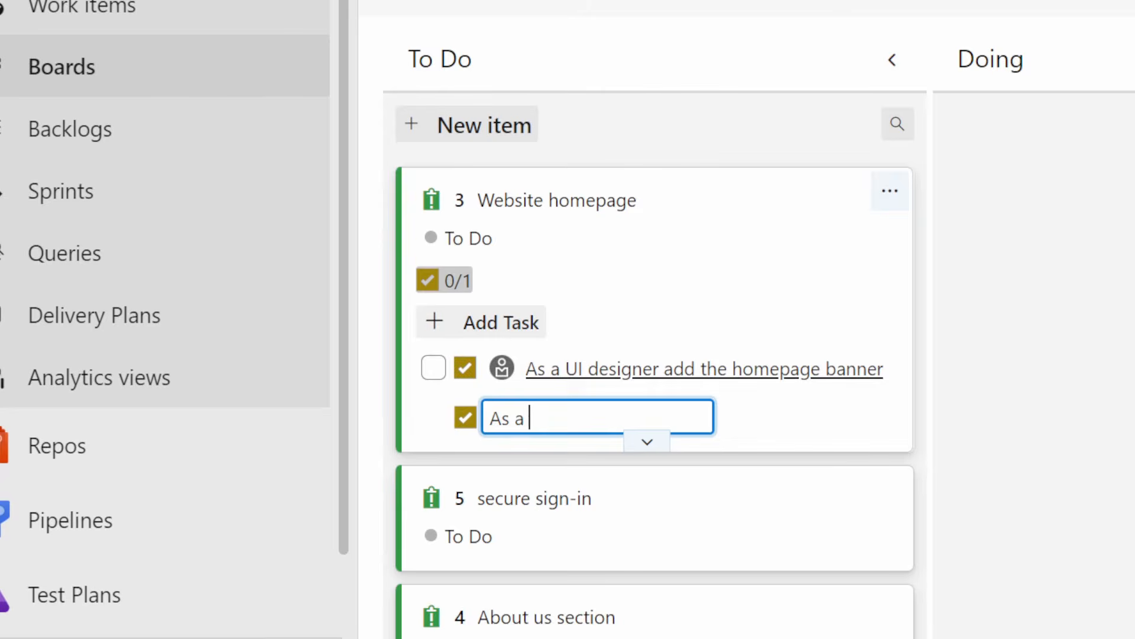
type("web dev add the csss")
key("BackSpace")
type("to homepage")
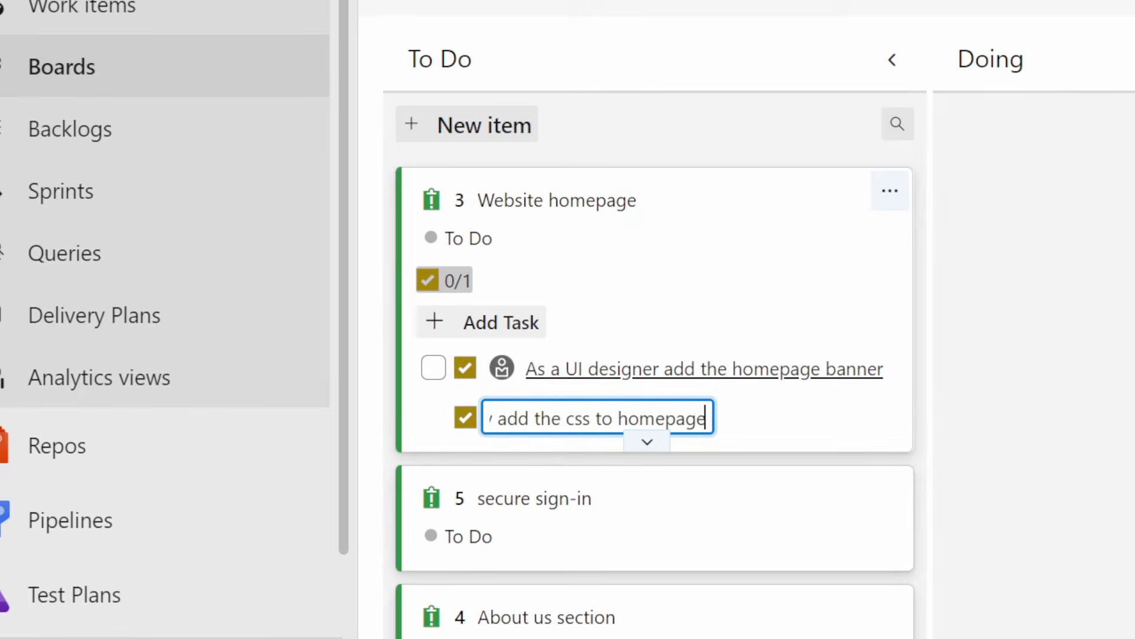
key("Return")
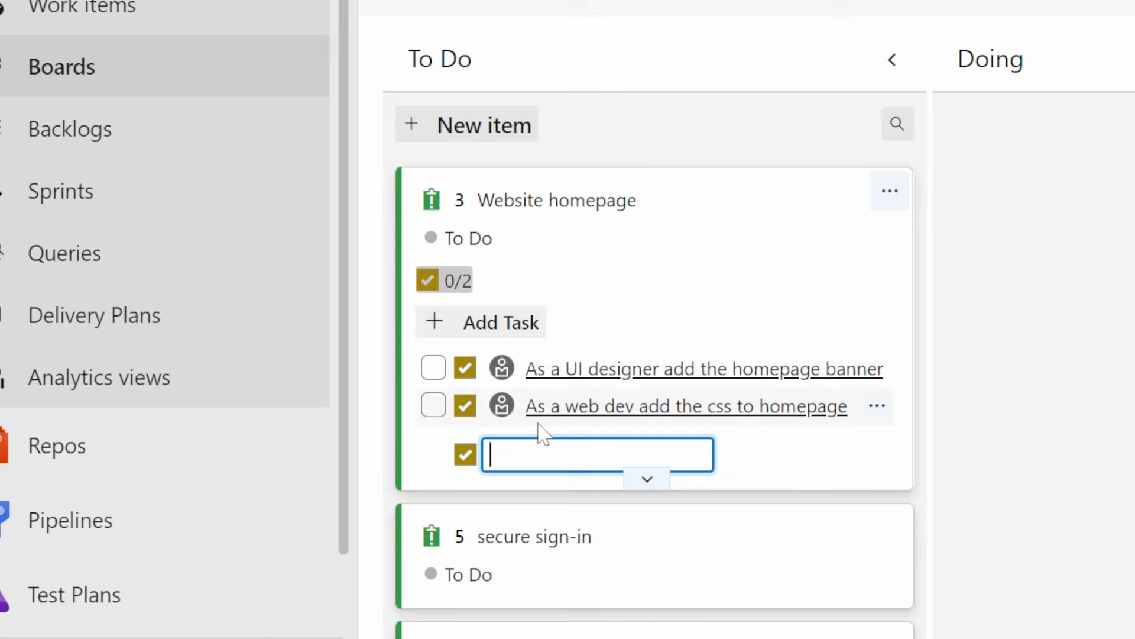
Step: Add a third task to the Website homepage issue titled "as a UI designer standardize the font" and finish adding tasks
type("as a UI designer standar")
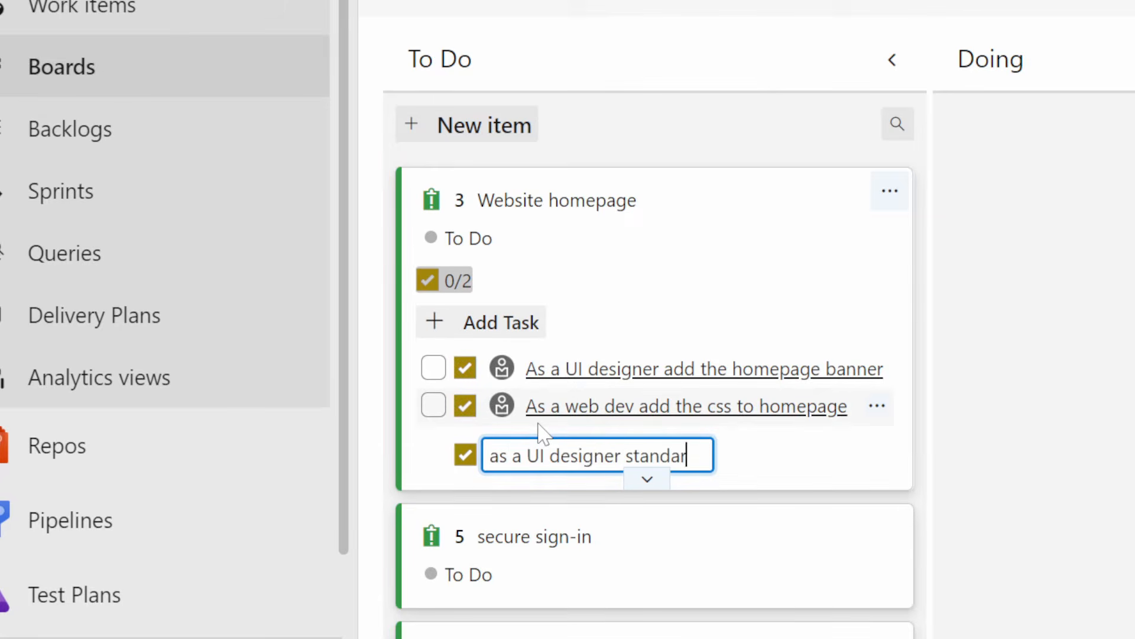
type("dize the font")
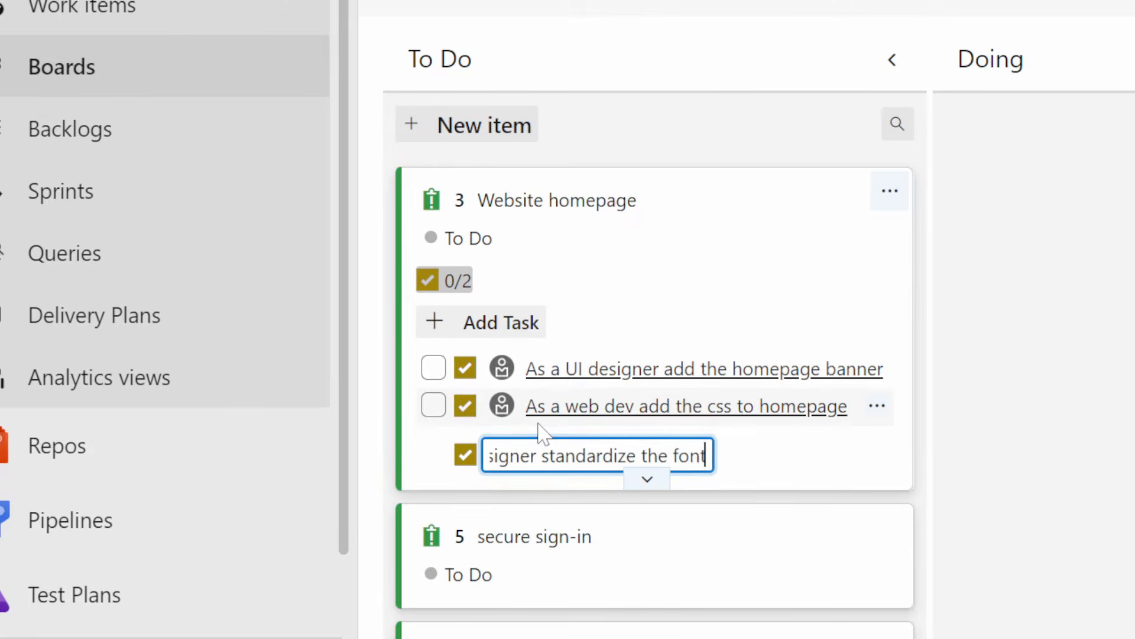
key("Return")
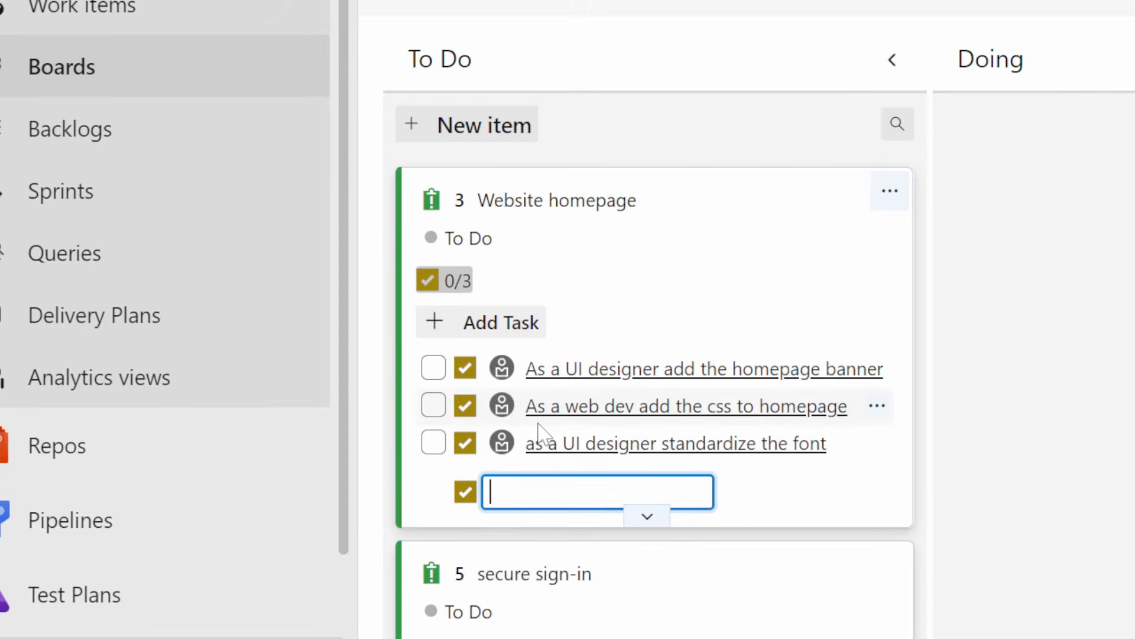
left_click(1110, 387)
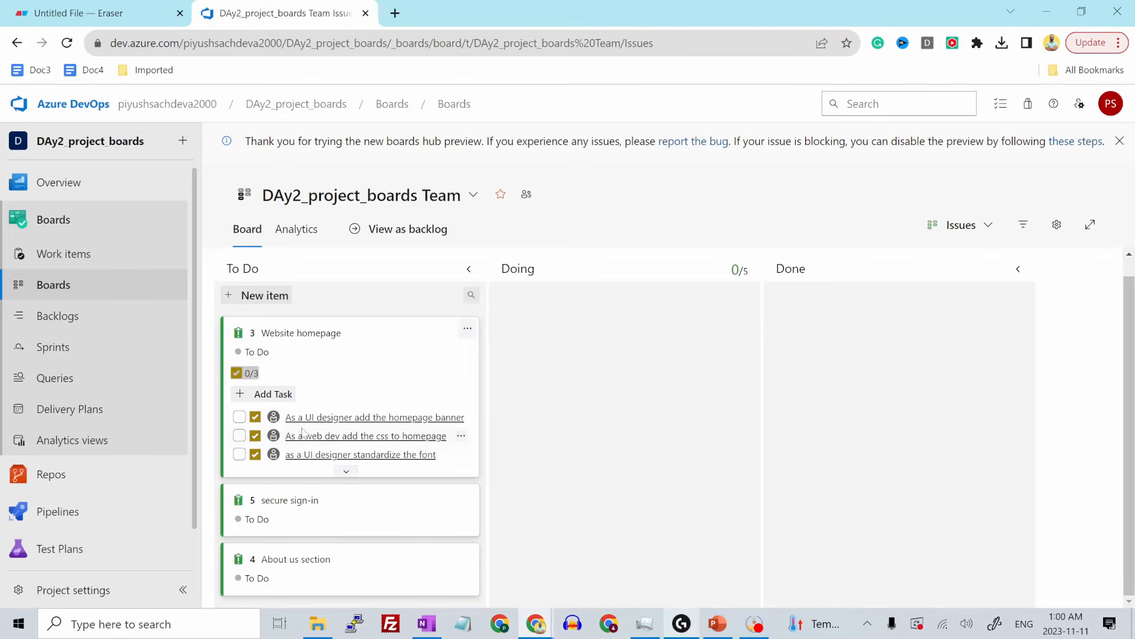
Step: Describe the homepage banner task as following the sample design and color scheme, with acceptance criteria of creating it in Figma from provided details, and save
left_click(321, 418)
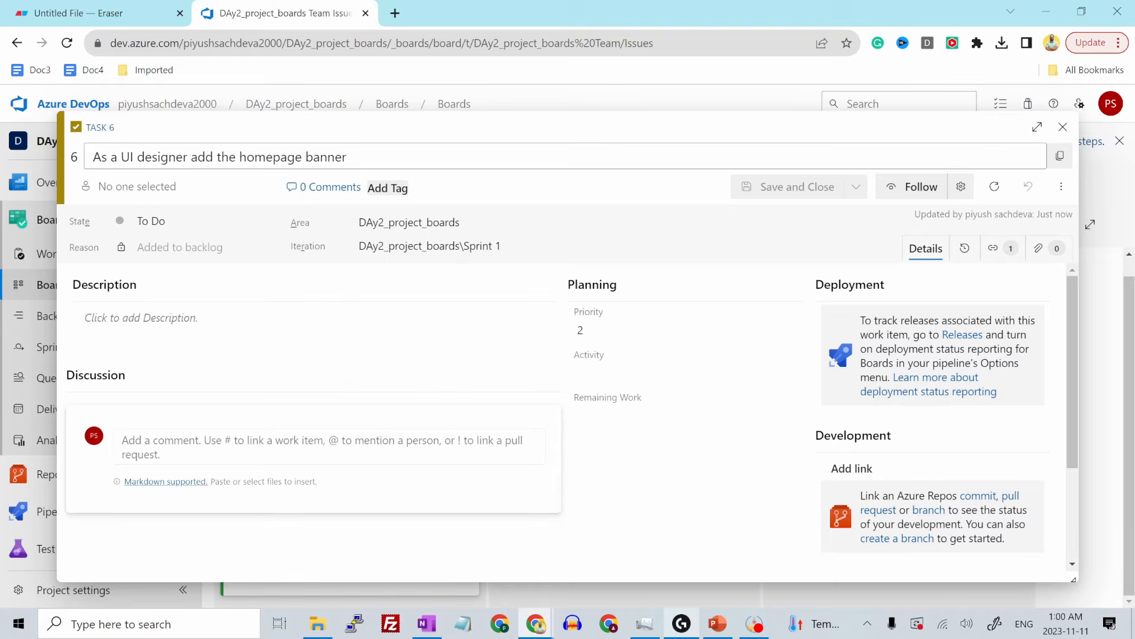
left_click(164, 354)
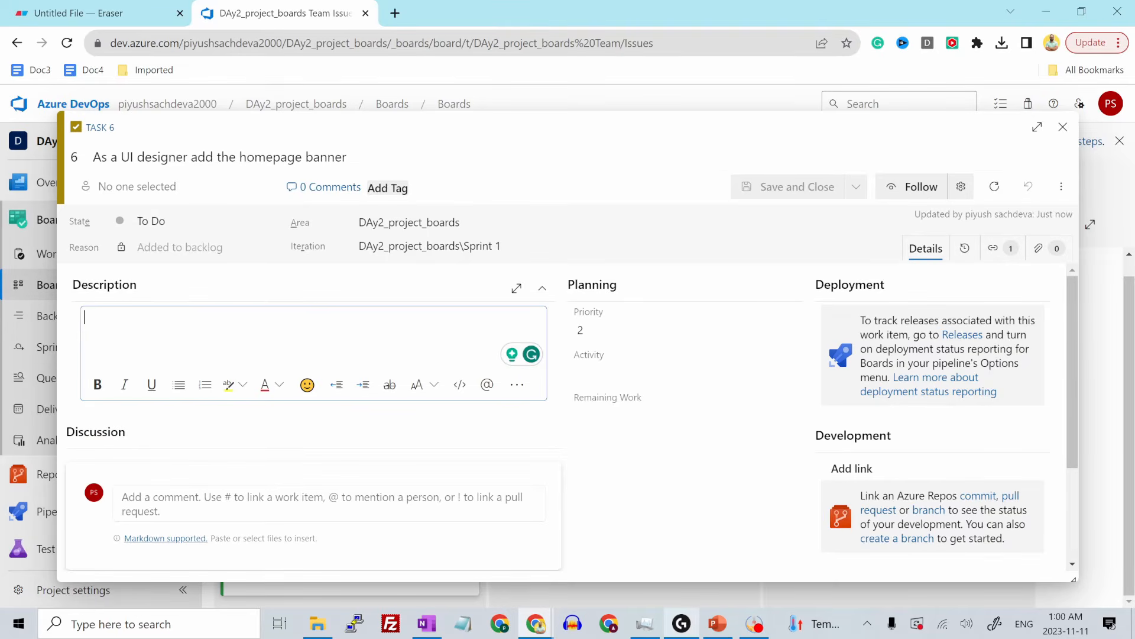
type("Create the homepage banner as per the sample design provided using the below color scheme.  Acceptance criteria: As a UI designer I will create the banner in Figma using the details provided.")
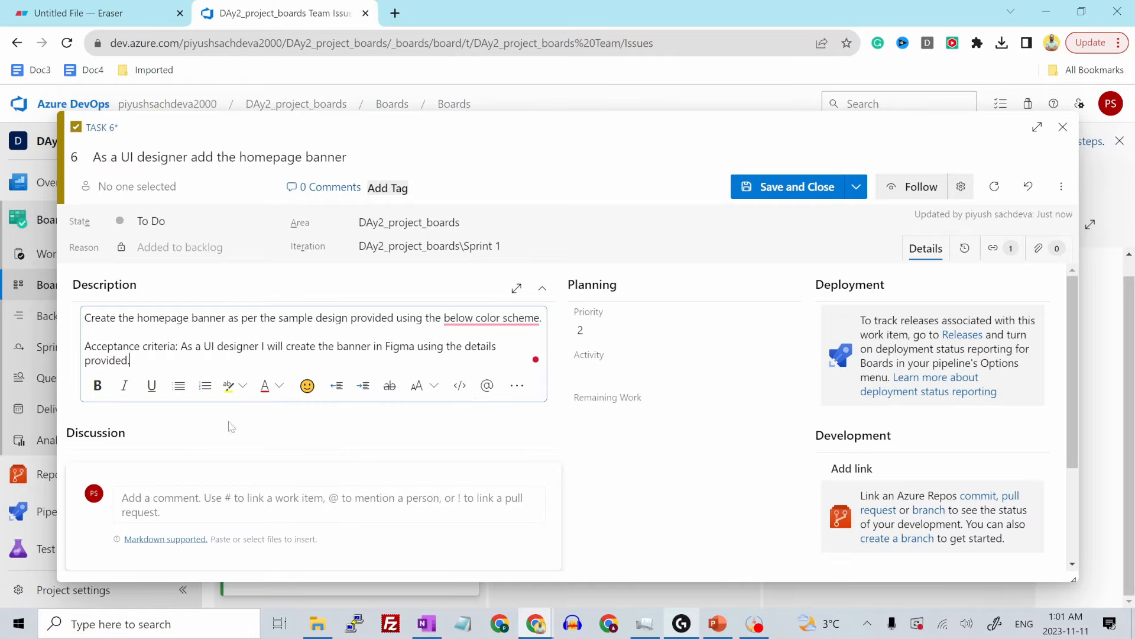
left_click(788, 187)
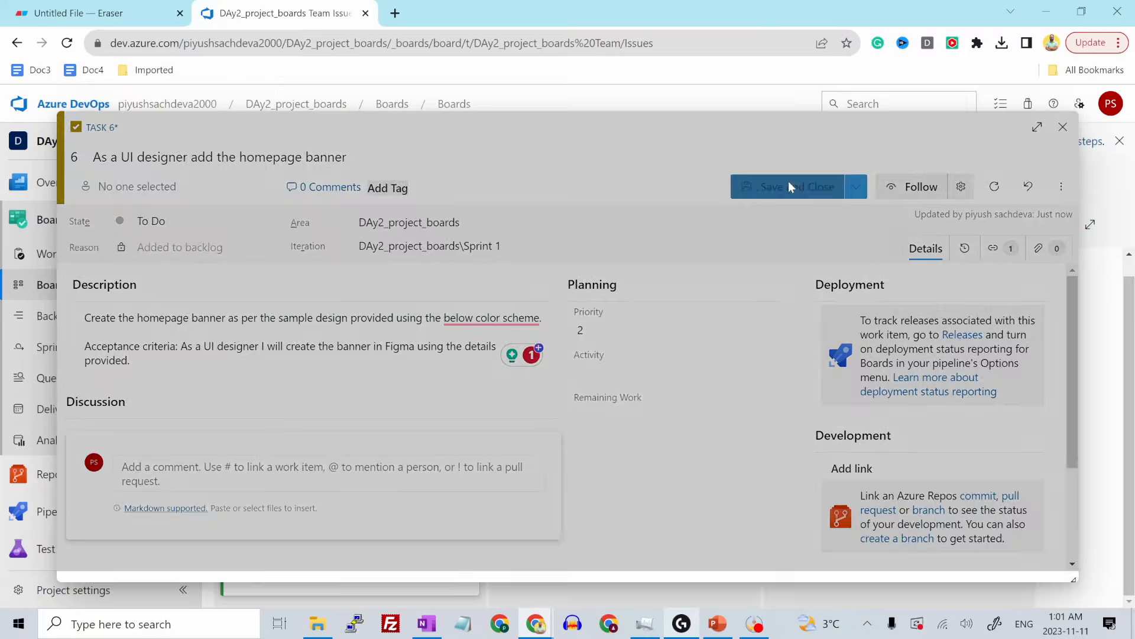
Step: Move the Website homepage issue with its tasks from To Do to Doing
left_click_drag(322, 417, 514, 314)
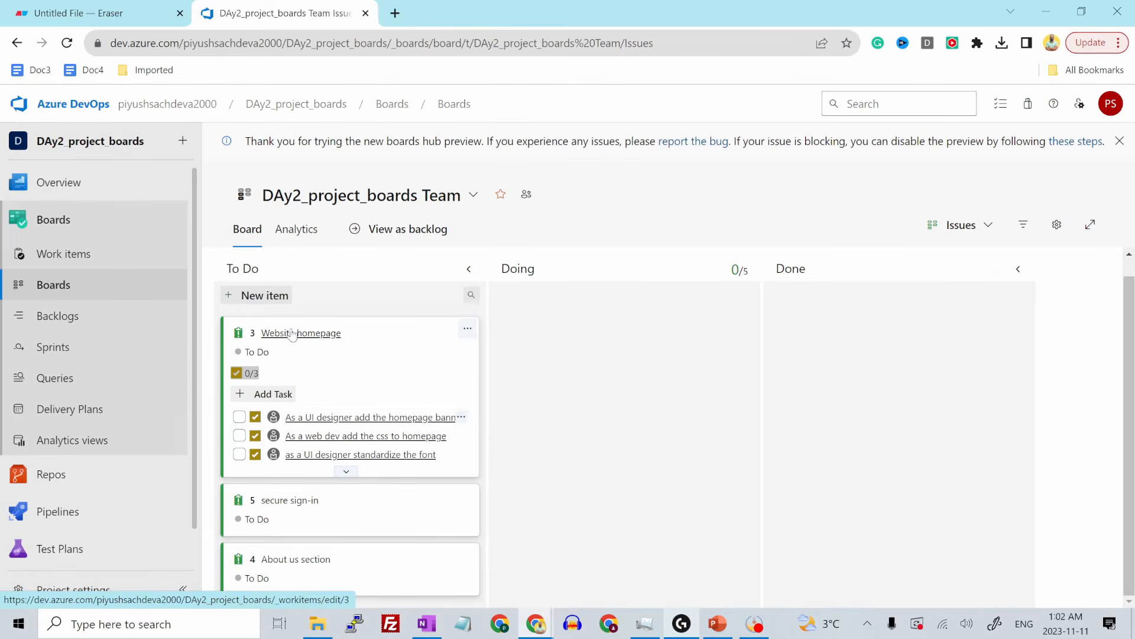
left_click_drag(408, 417, 556, 359)
left_click_drag(298, 335, 567, 323)
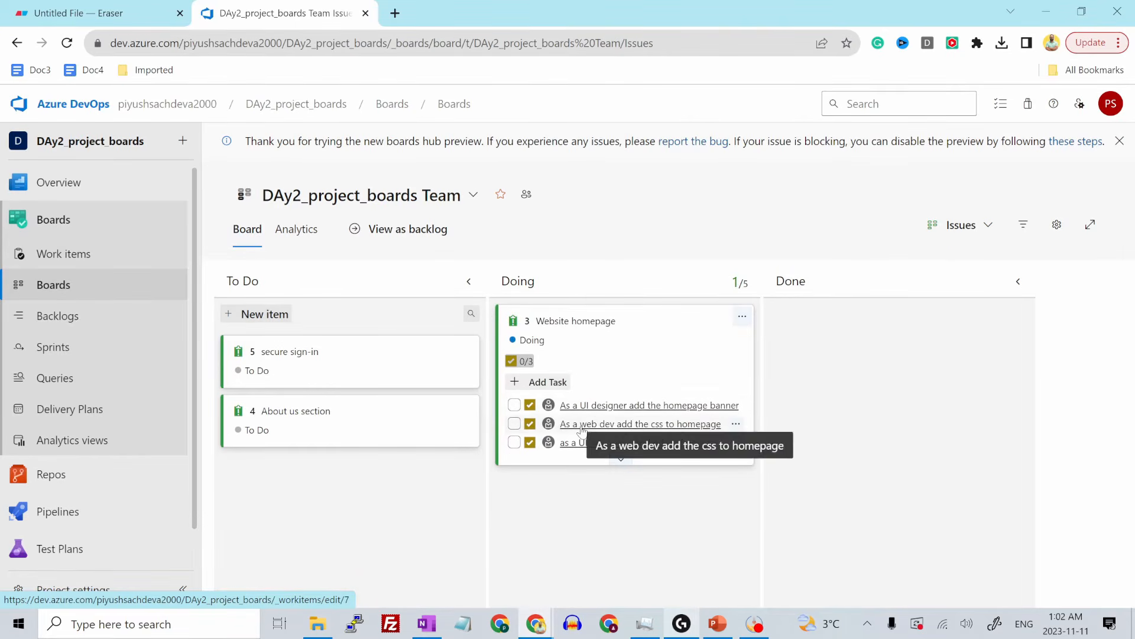
Step: Try marking the homepage banner task complete, revert it, and open the task to check its state options
left_click(514, 405)
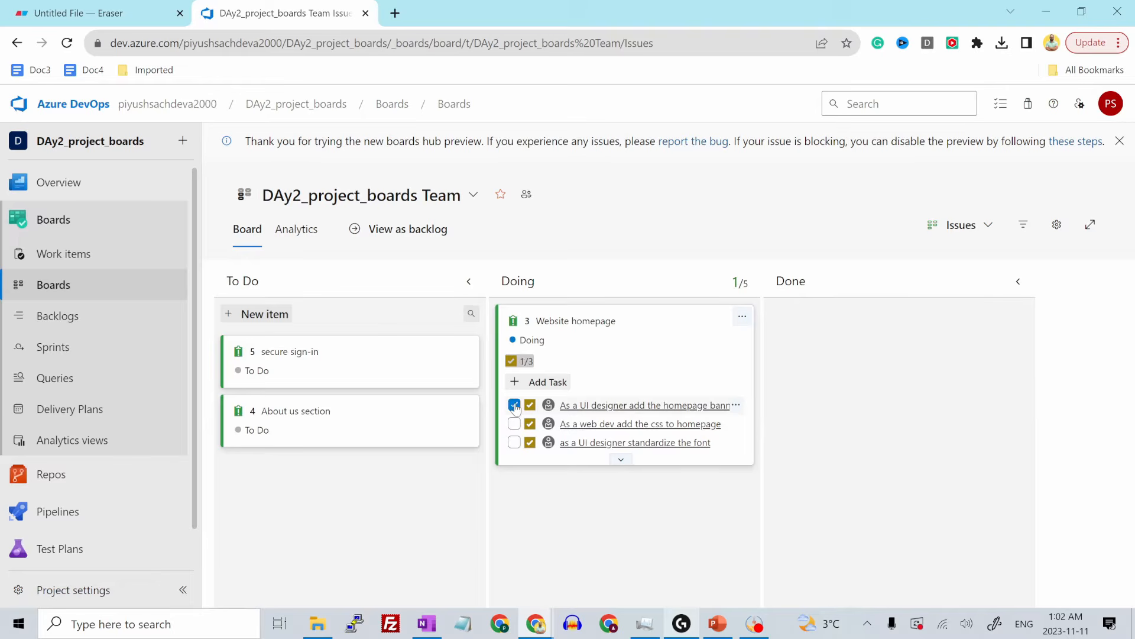
left_click(514, 406)
left_click(582, 405)
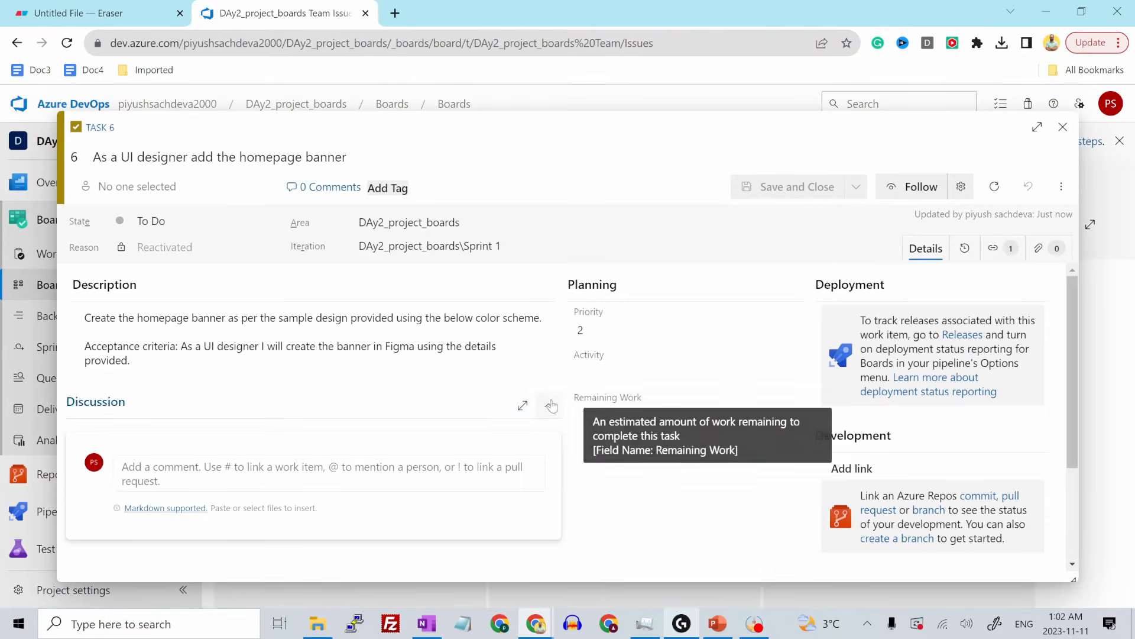
left_click(207, 221)
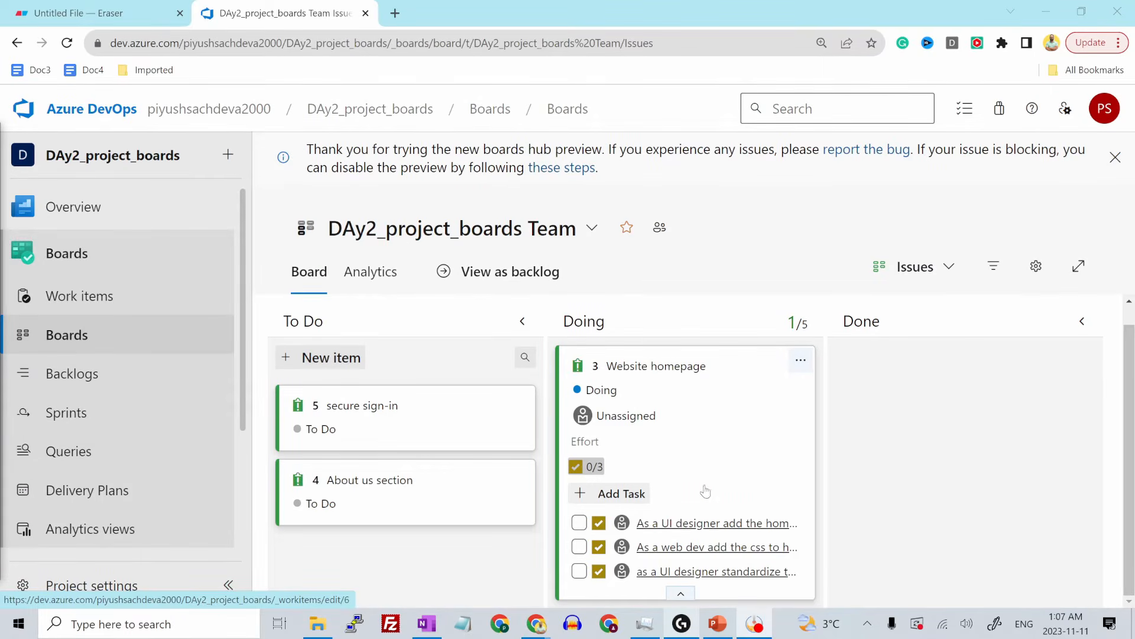
Step: Open the homepage banner task and set its Activity to Design
left_click(683, 523)
scroll(515, 393, "down", 1)
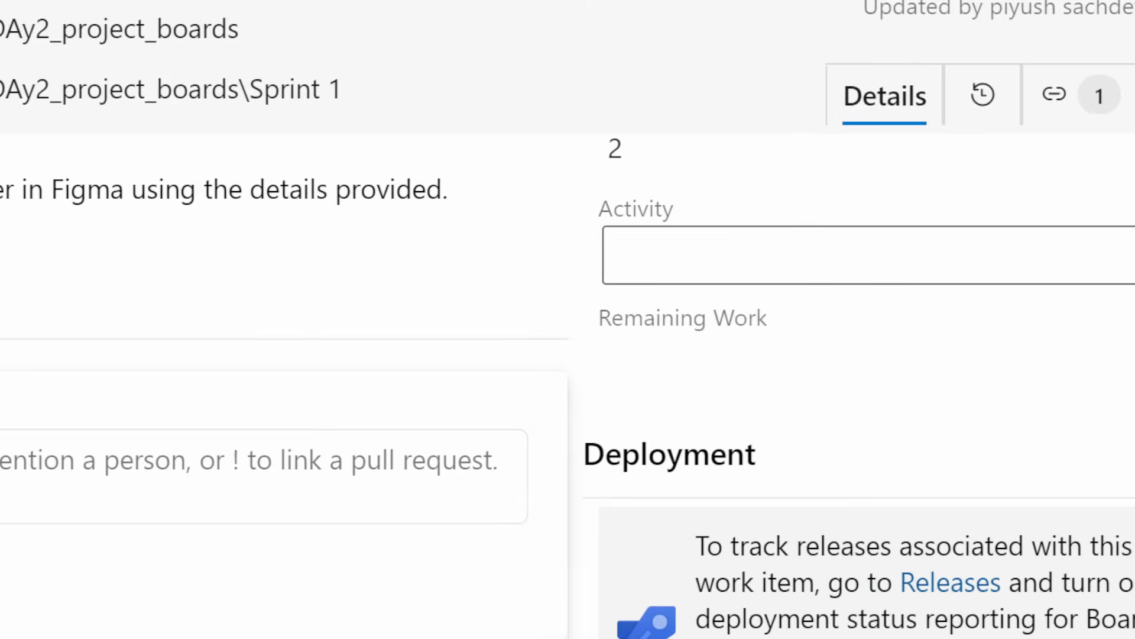
left_click(993, 255)
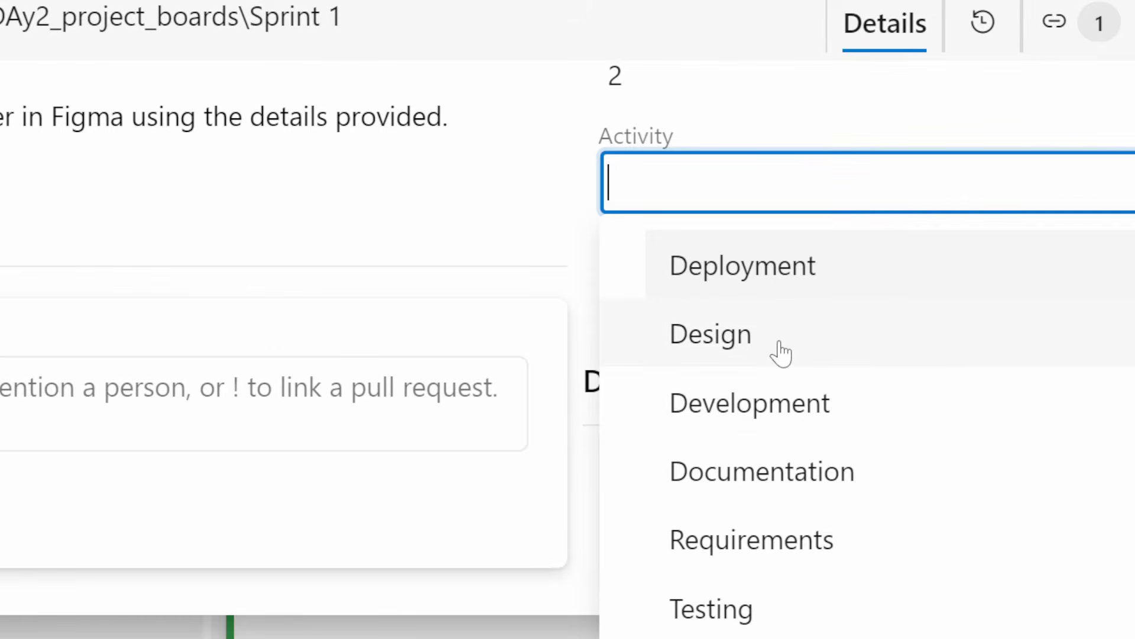
left_click(749, 346)
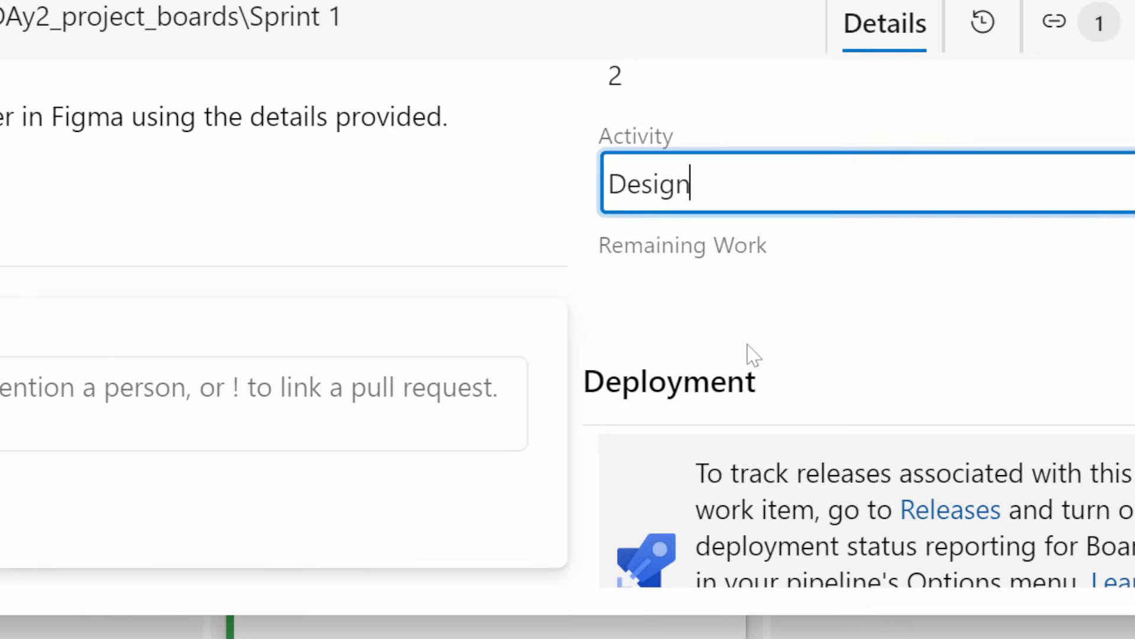
Step: Review the banner task's Deployment, Development and Related Work sections, keep Design as the activity, and save and close the task
scroll(631, 220, "down", 5)
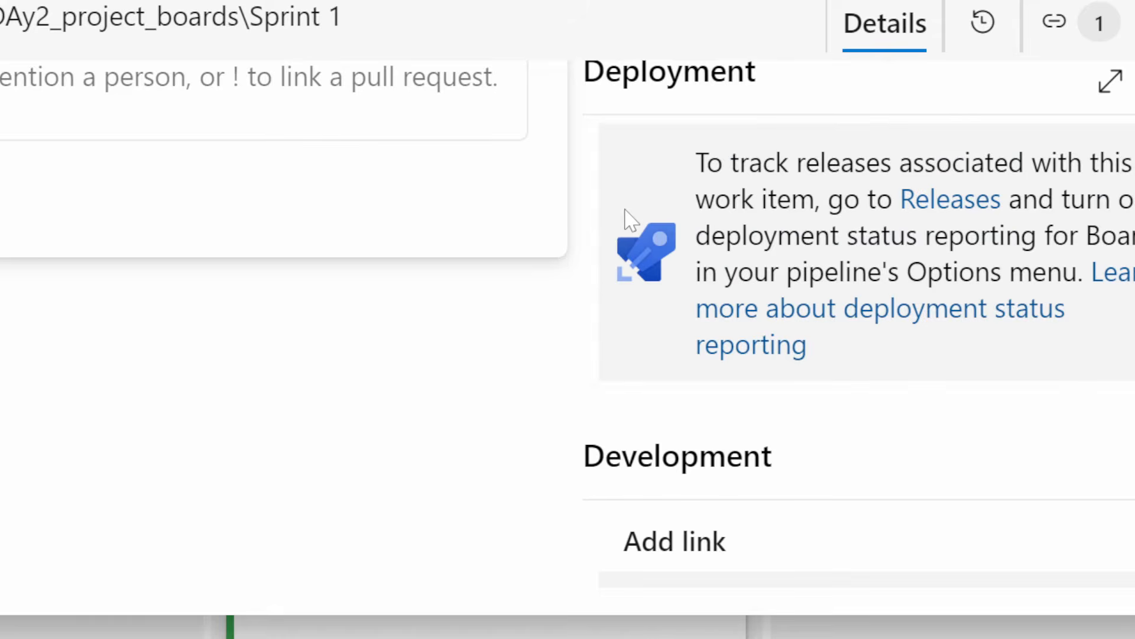
scroll(618, 220, "up", 2)
scroll(618, 220, "down", 5)
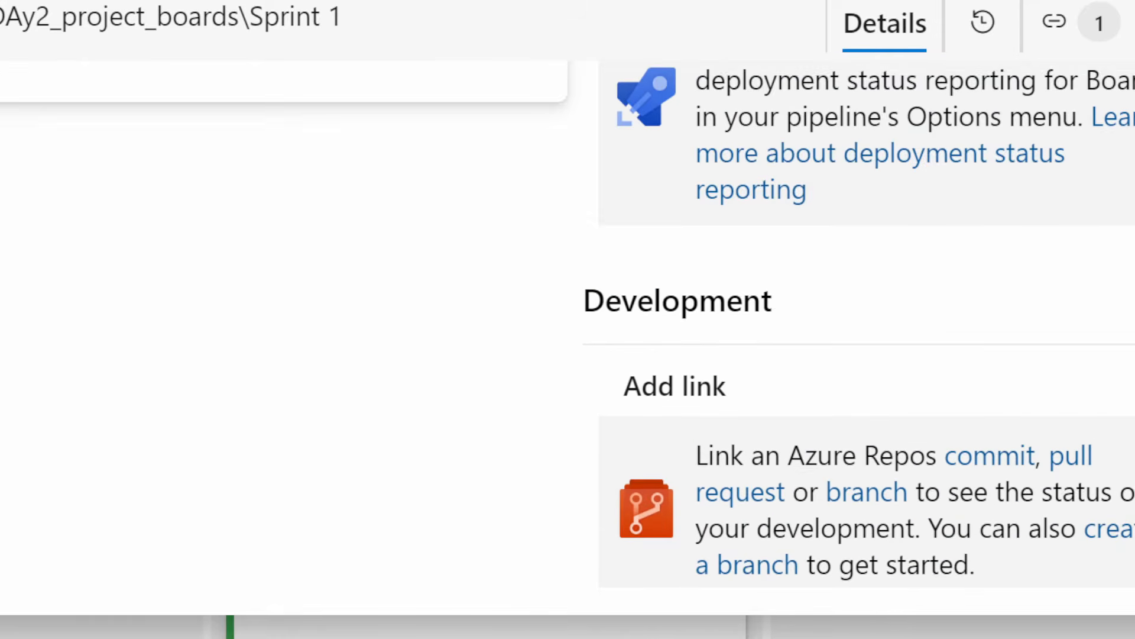
scroll(680, 292, "down", 3)
scroll(926, 283, "up", 5)
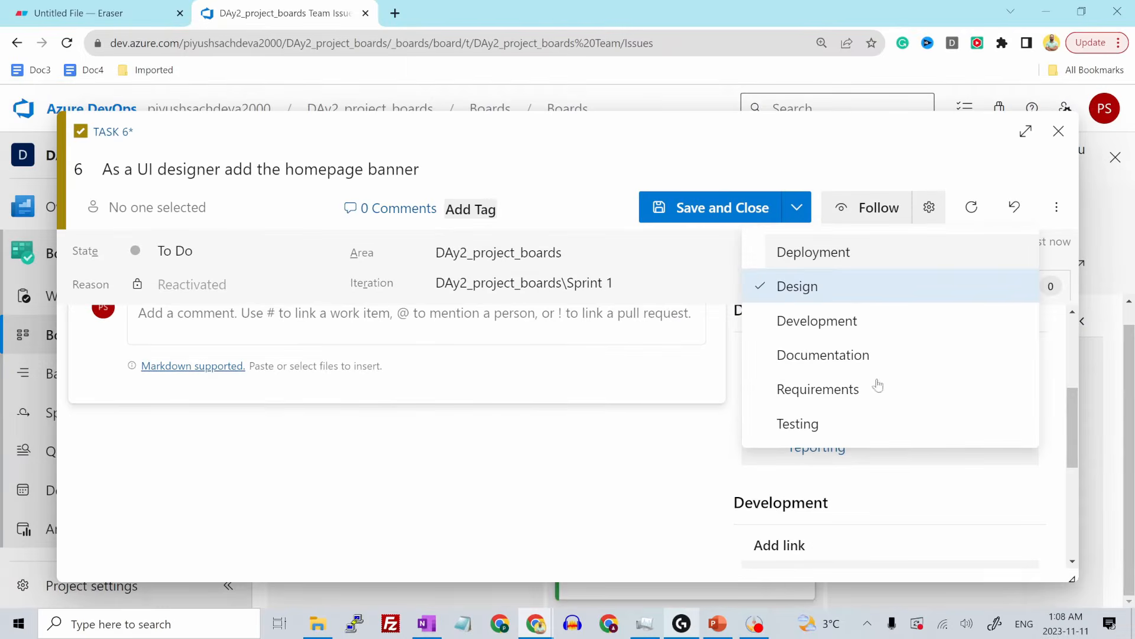
left_click(831, 288)
scroll(882, 401, "down", 5)
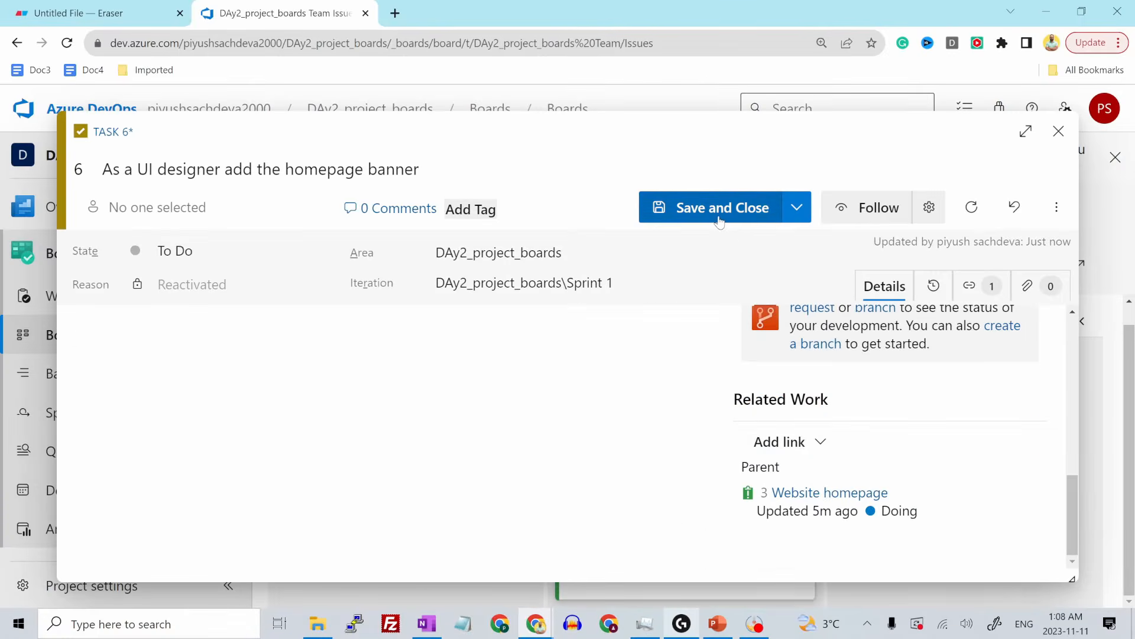
left_click(719, 220)
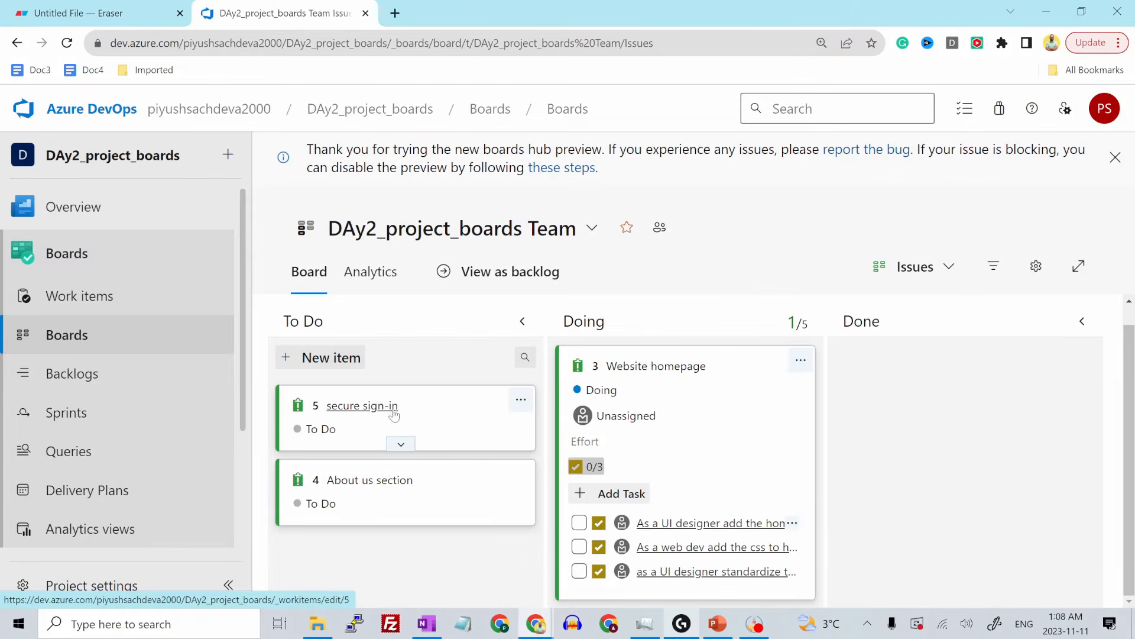
Step: Move the secure sign-in issue to Done and set the About us section issue's state to Done
left_click(419, 425)
left_click_drag(420, 425, 970, 391)
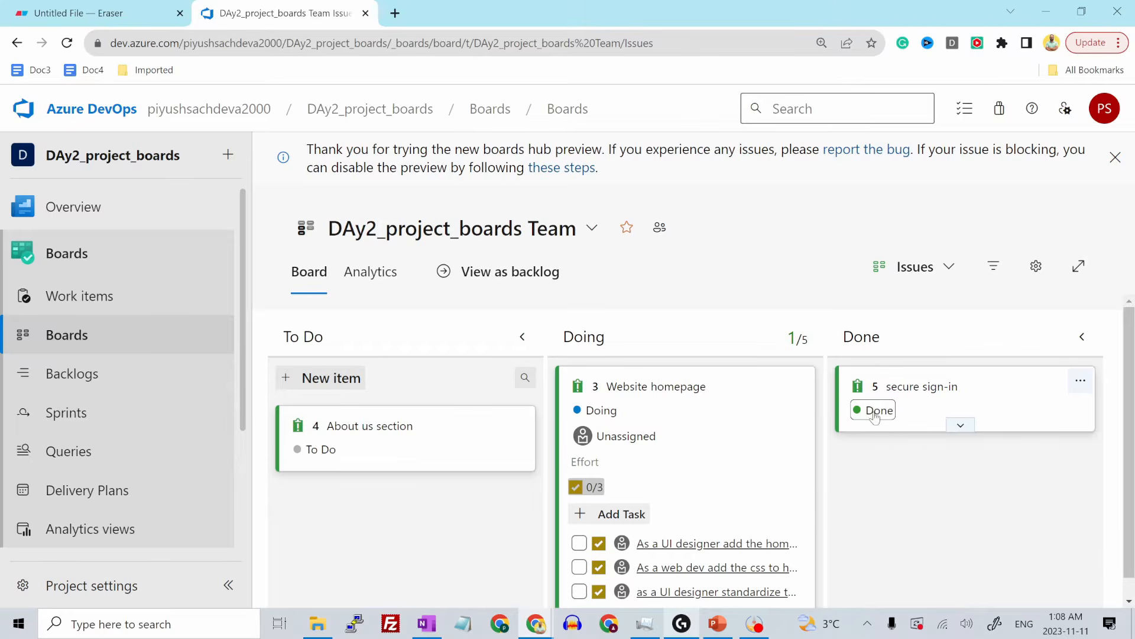
scroll(883, 467, "down", 1)
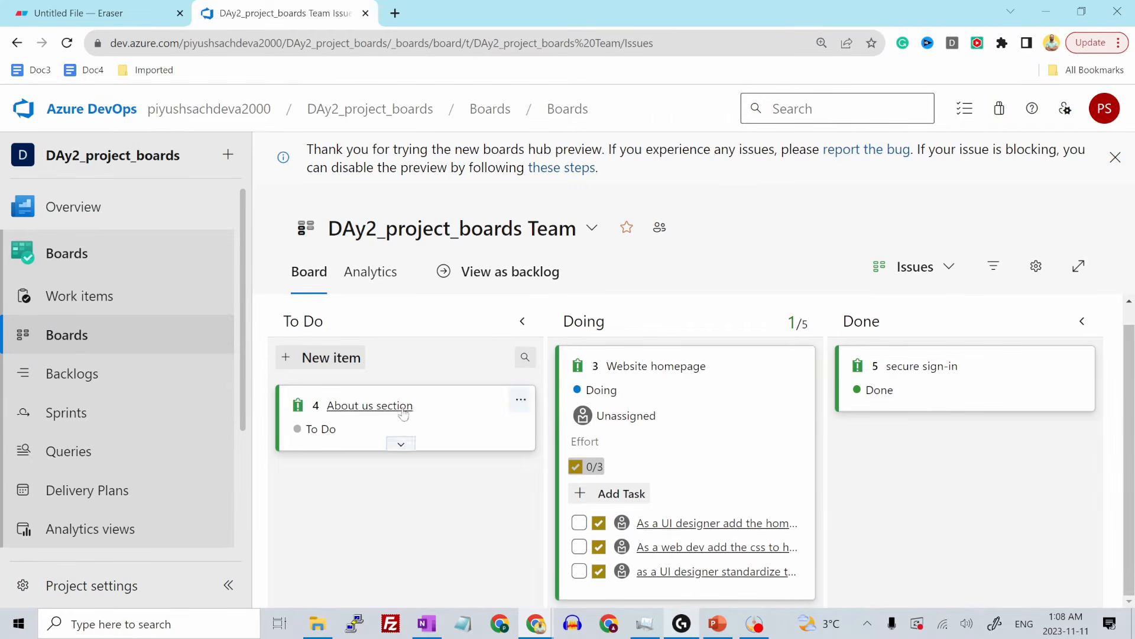
left_click(395, 441)
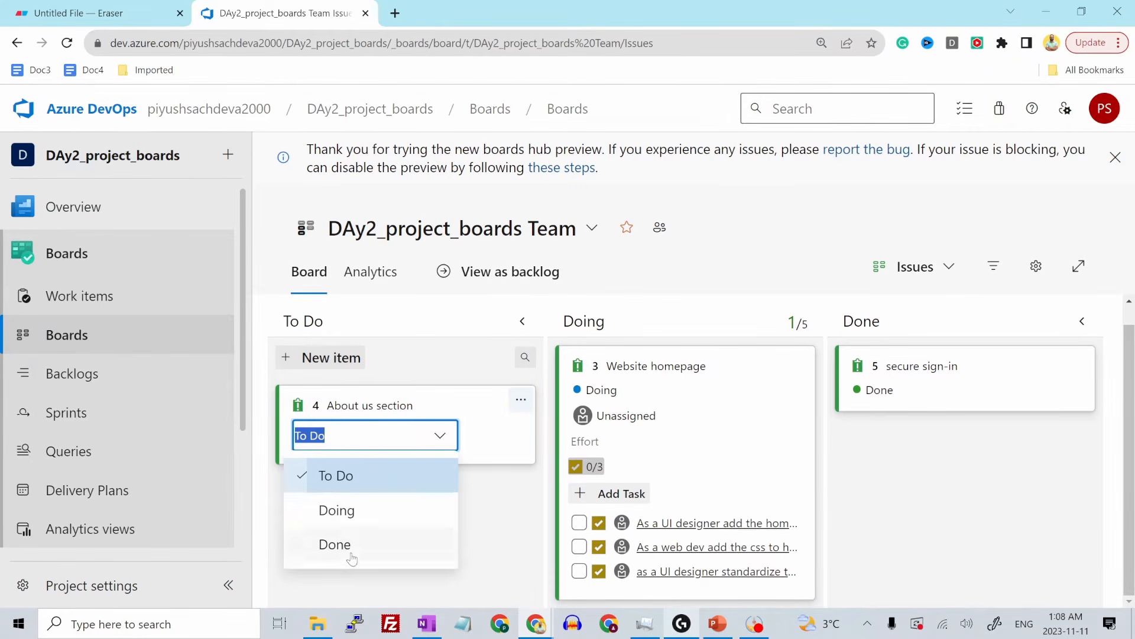
left_click(334, 544)
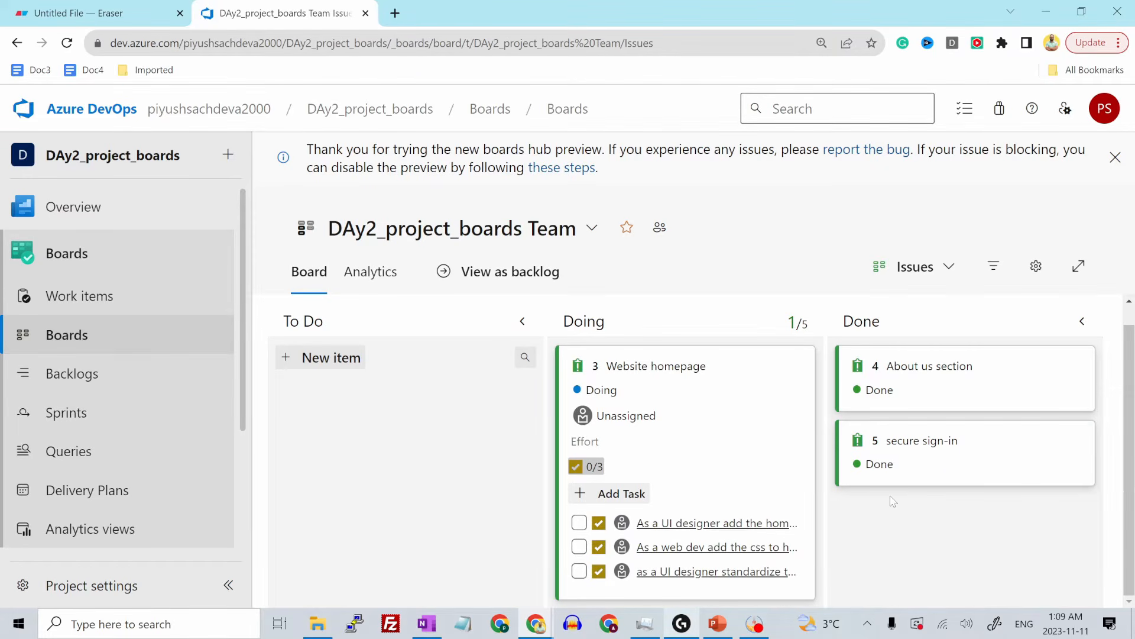
Step: Mark all three Website homepage tasks as complete and move the issue from Doing to Done
left_click(580, 523)
left_click(580, 547)
left_click(580, 571)
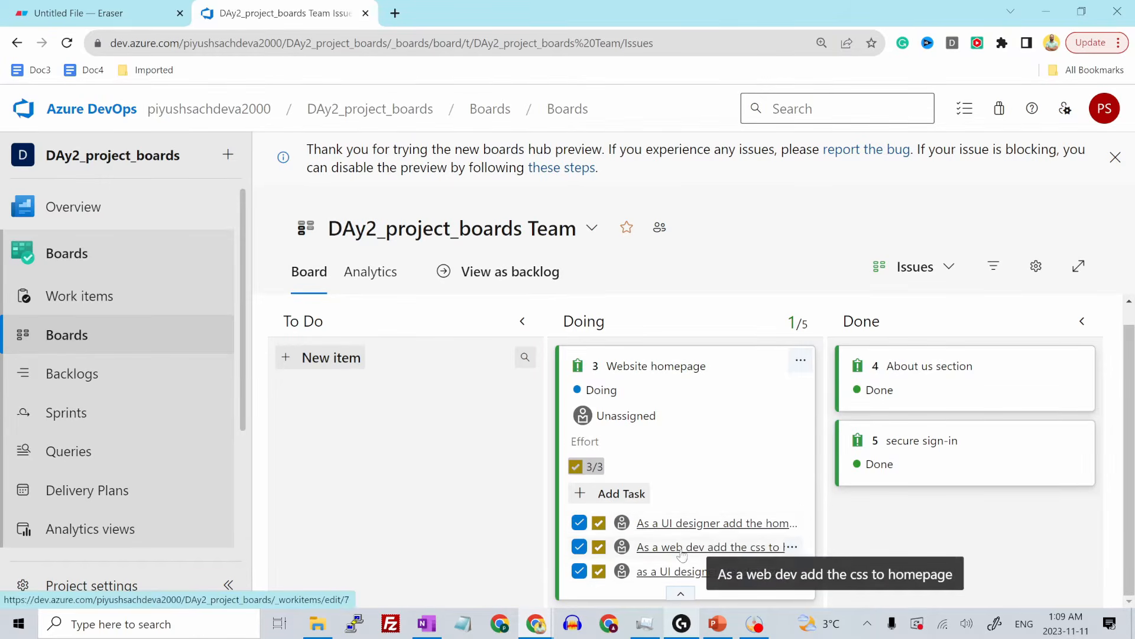
left_click_drag(650, 358, 931, 491)
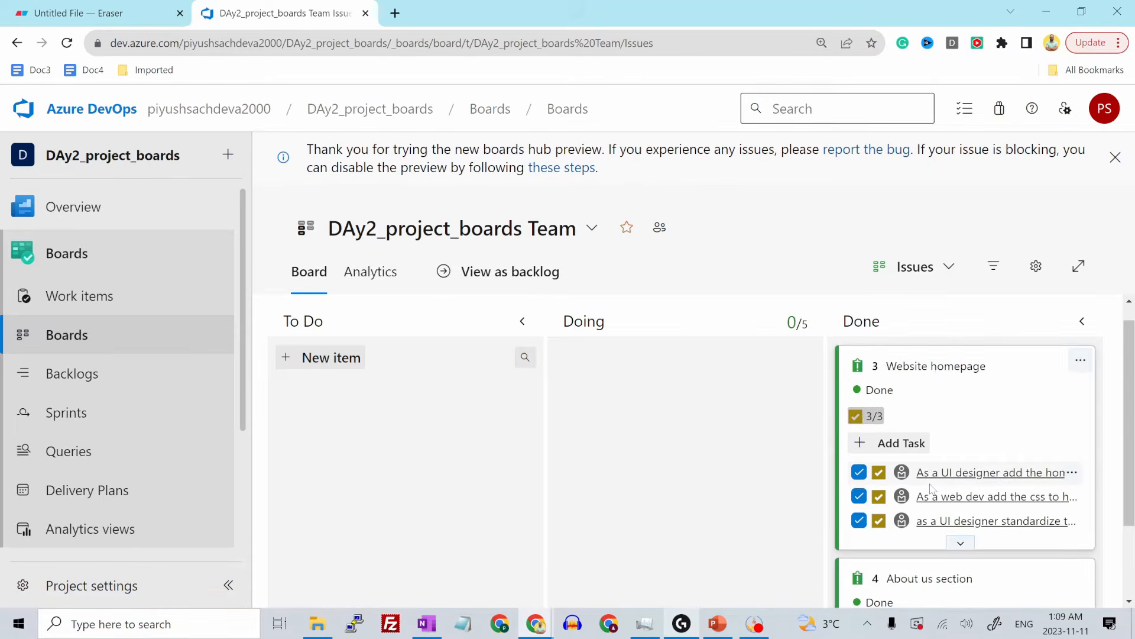
scroll(929, 492, "down", 2)
scroll(928, 490, "up", 2)
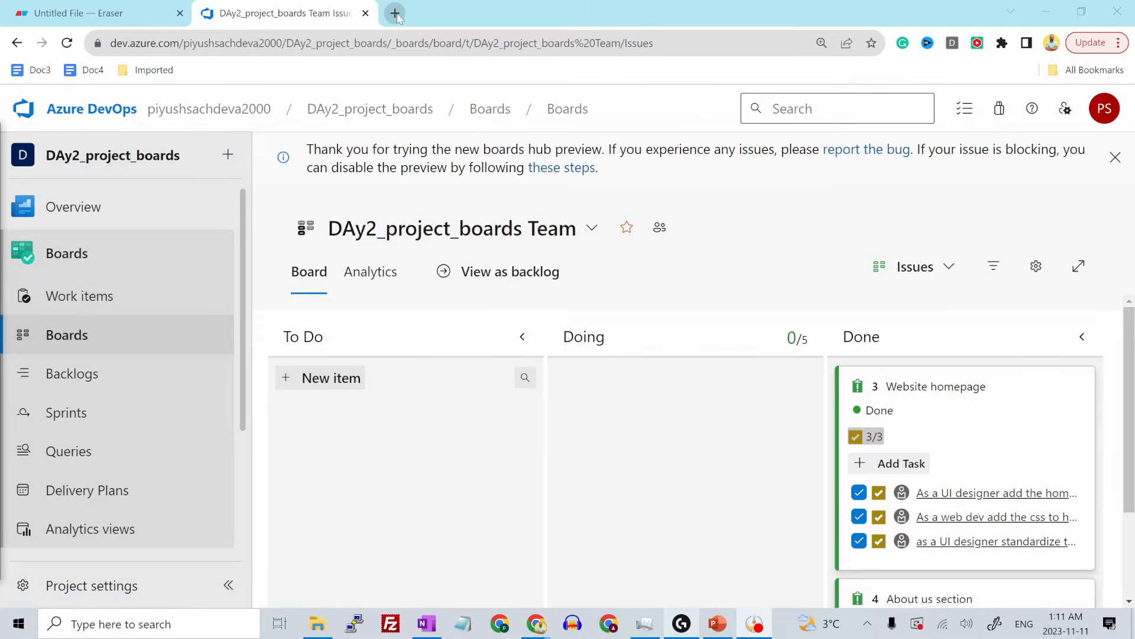
left_click(395, 13)
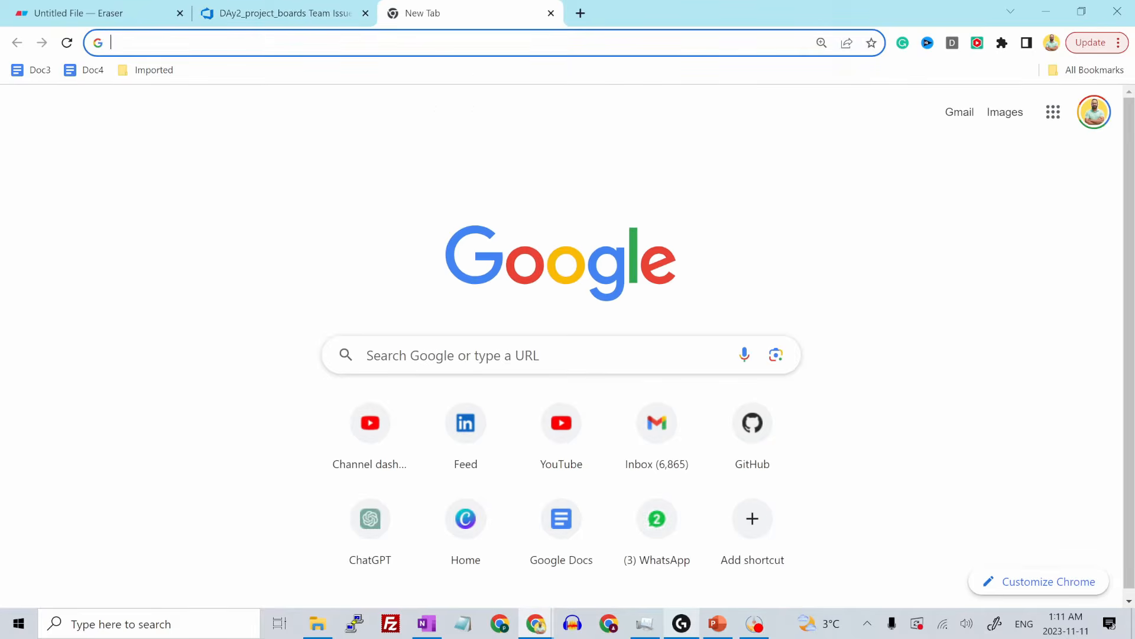
type("https://azuredevopsdemogenerator.azurewebsites.net")
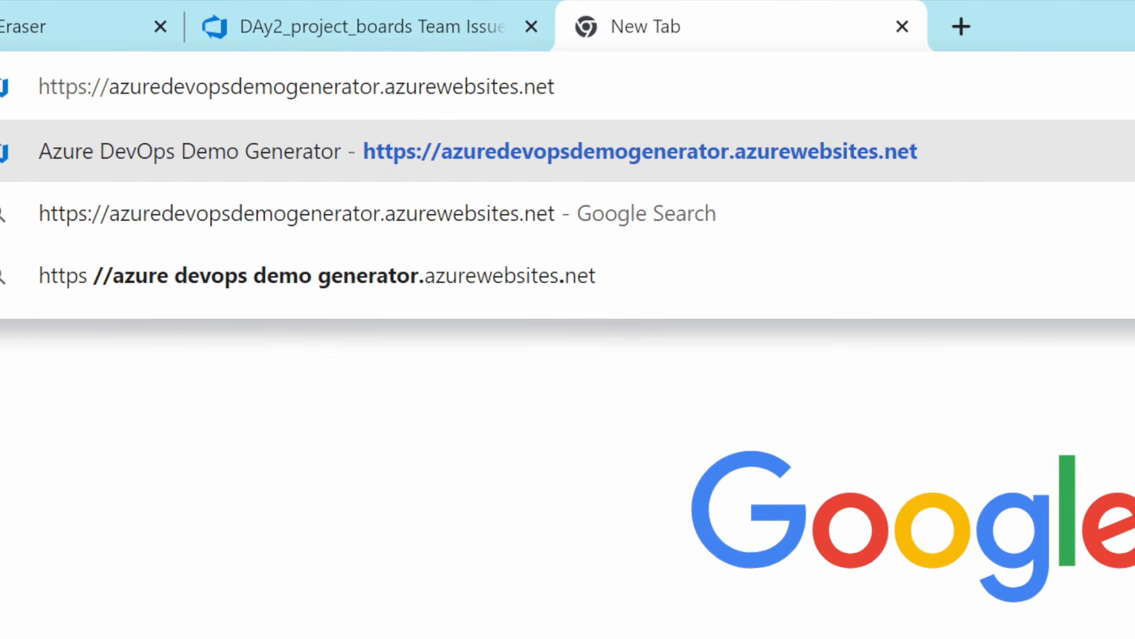
key("Return")
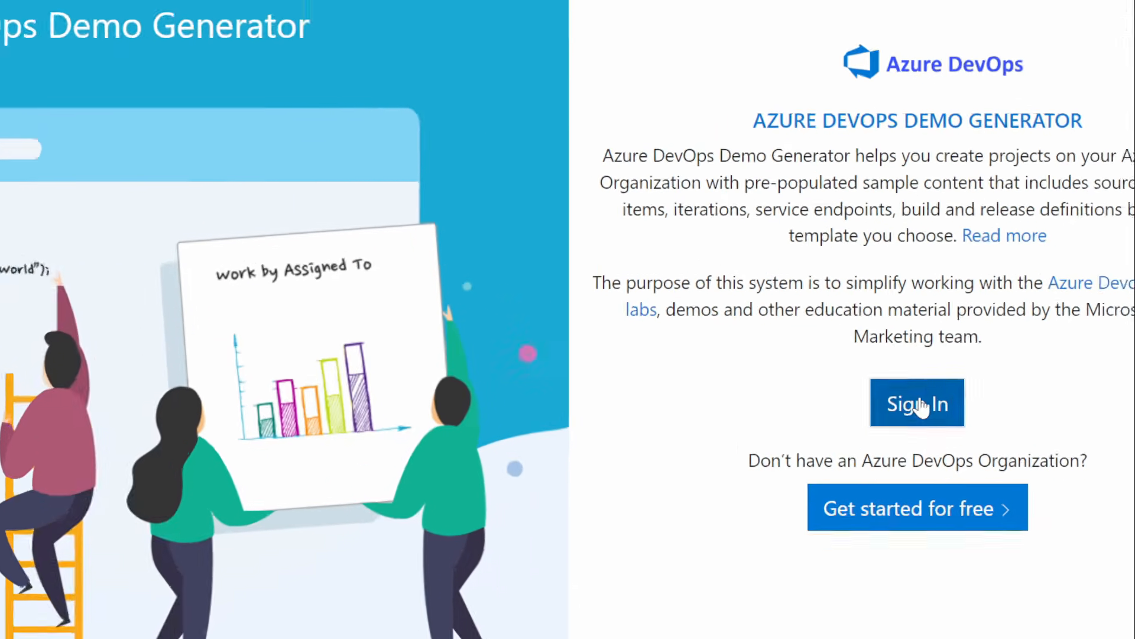
Step: Sign in to the demo generator with the existing Microsoft account using the emailed verification code, and accept the requested permissions
left_click(924, 356)
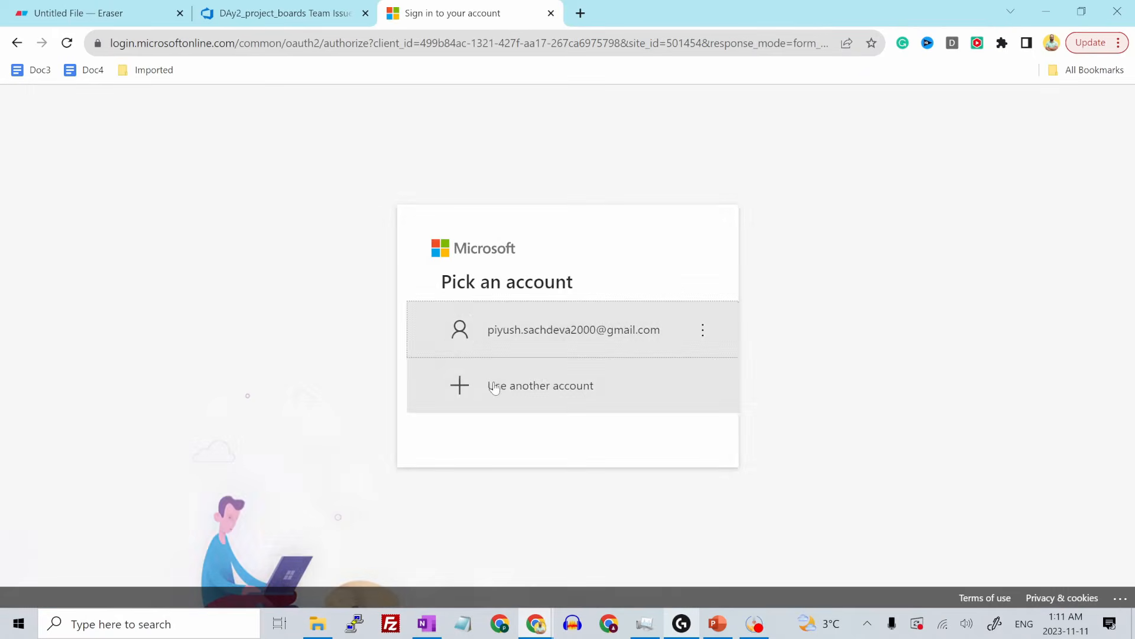
left_click(532, 337)
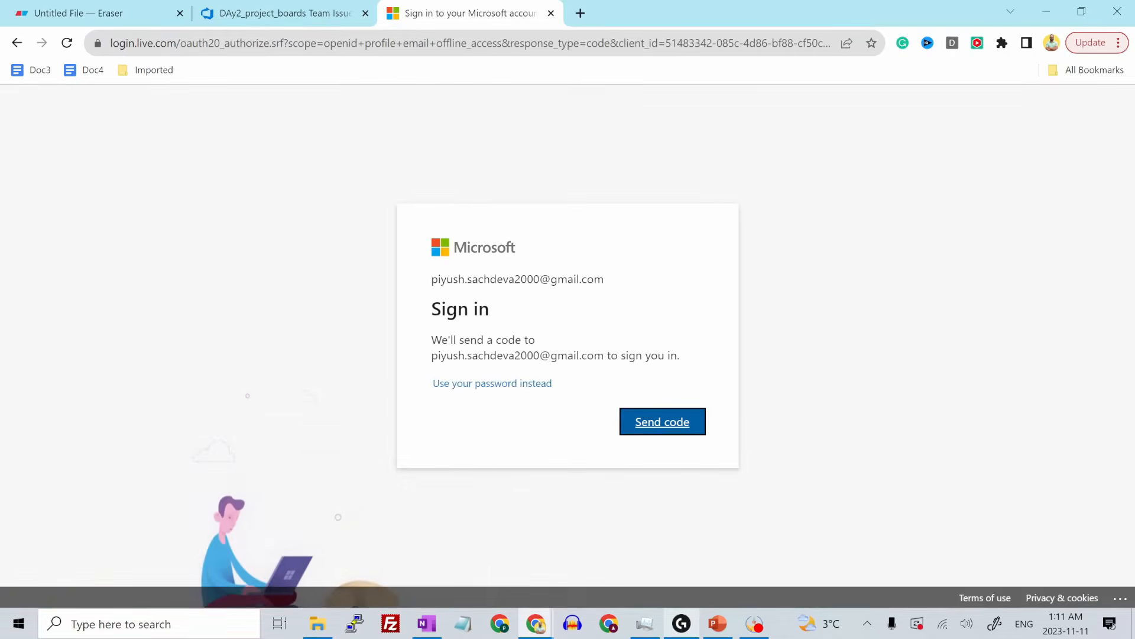
left_click(651, 425)
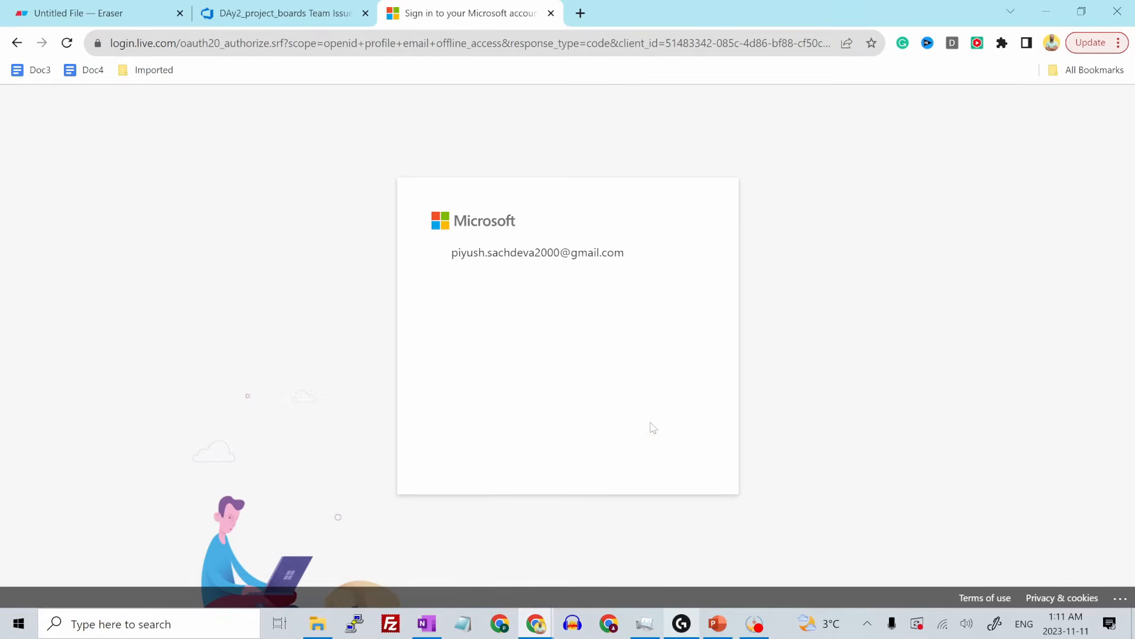
key("ctrl+v")
left_click(674, 456)
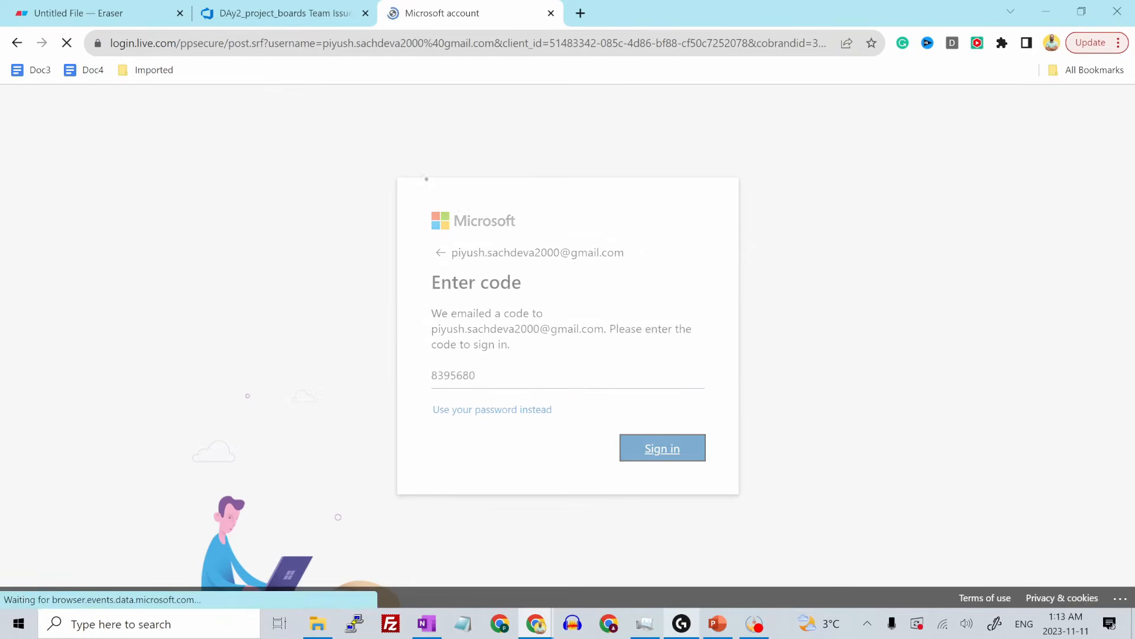
scroll(587, 343, "down", 10)
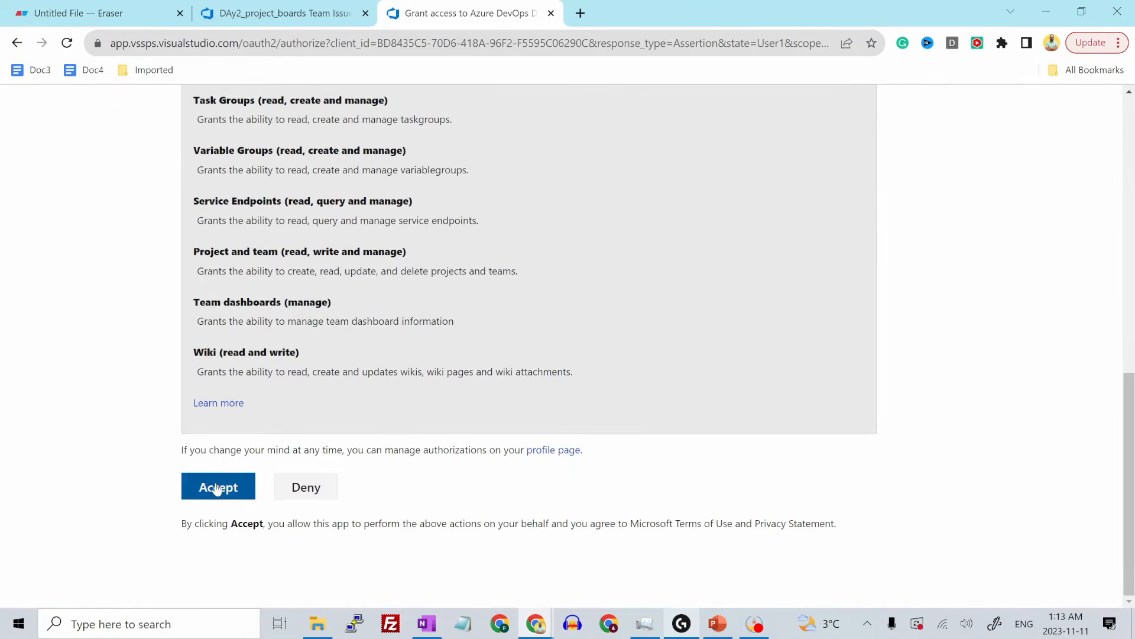
left_click(217, 488)
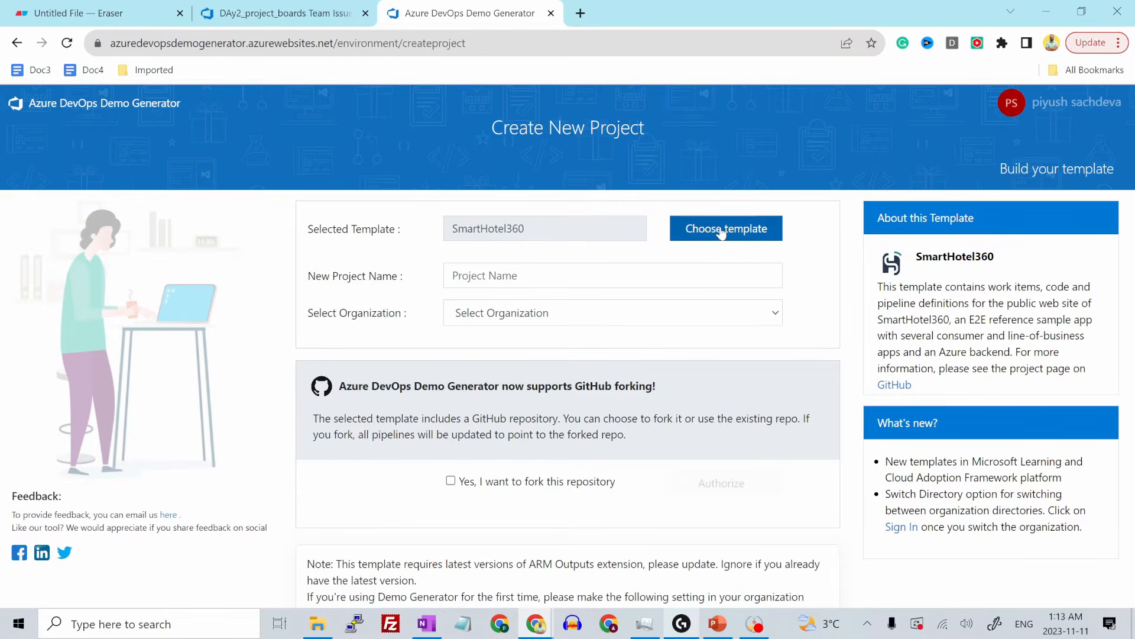
Step: Choose the PartsUnlimited template from the General templates for the new project
left_click(721, 232)
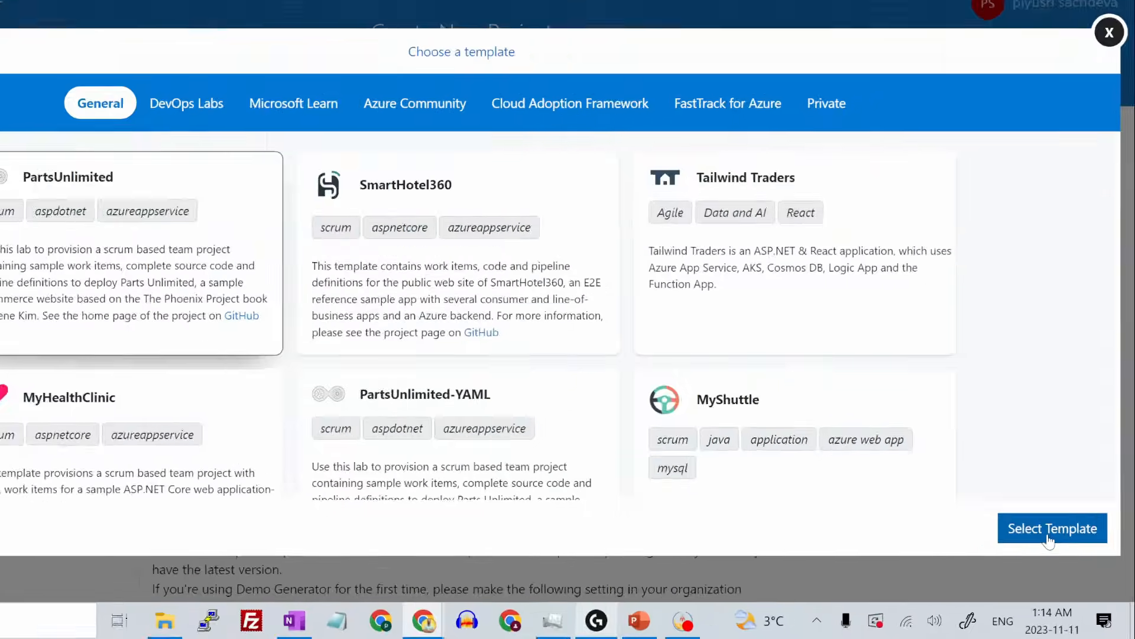
left_click(1049, 533)
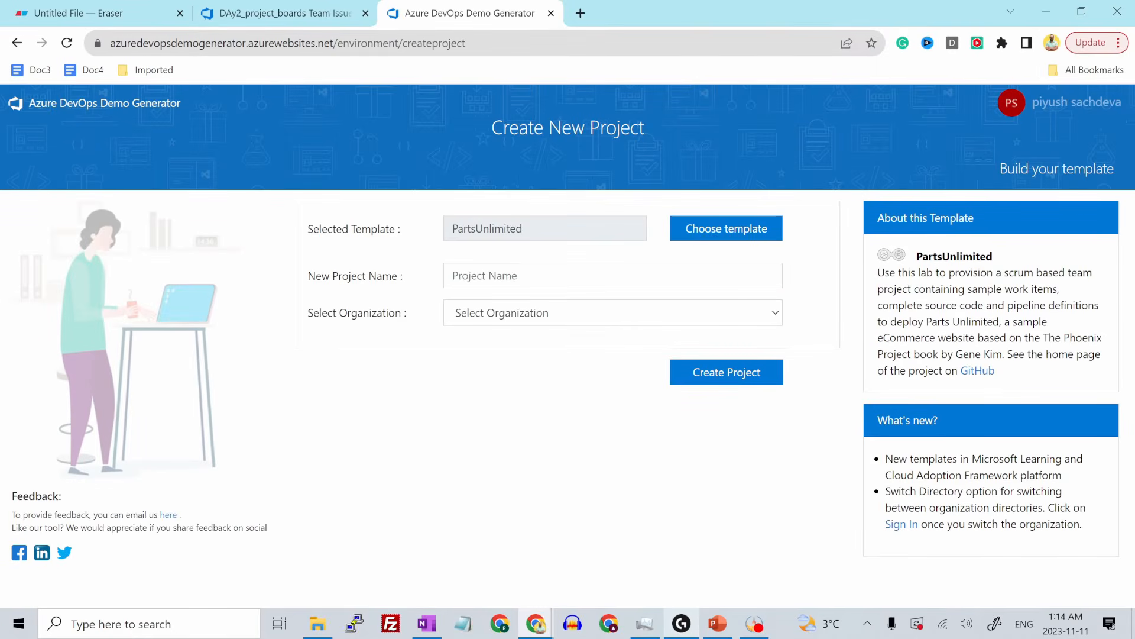
Step: Name the new project Parts Unlimited, assign it to the existing organization, and create it from the template
left_click(251, 83)
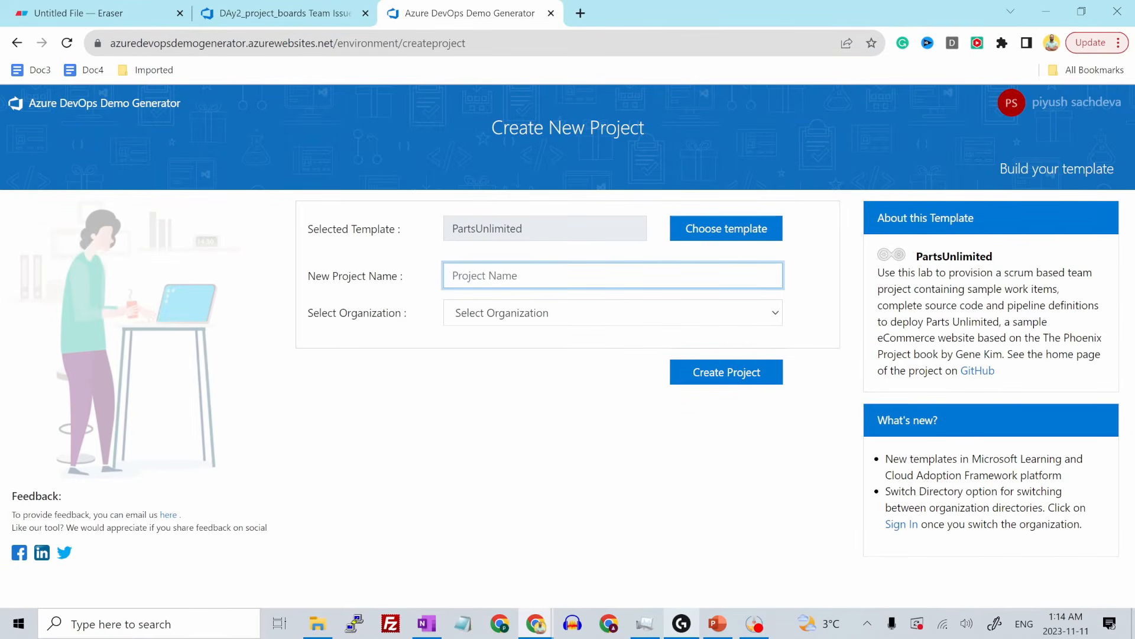
type("Parts Unlimited")
left_click(531, 319)
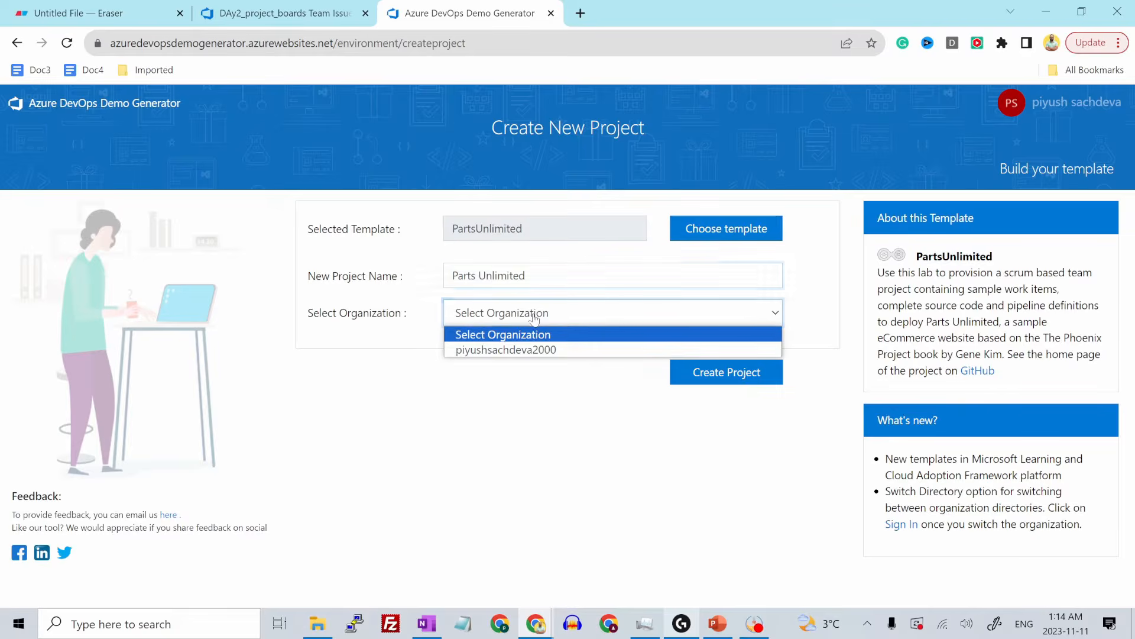
left_click(530, 351)
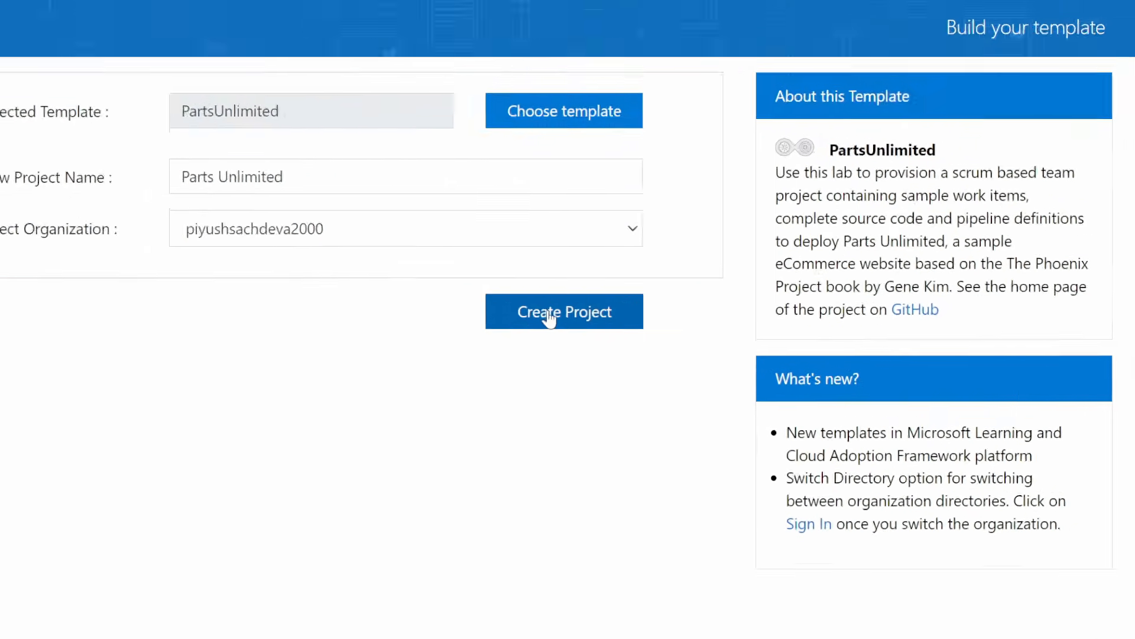
left_click(716, 376)
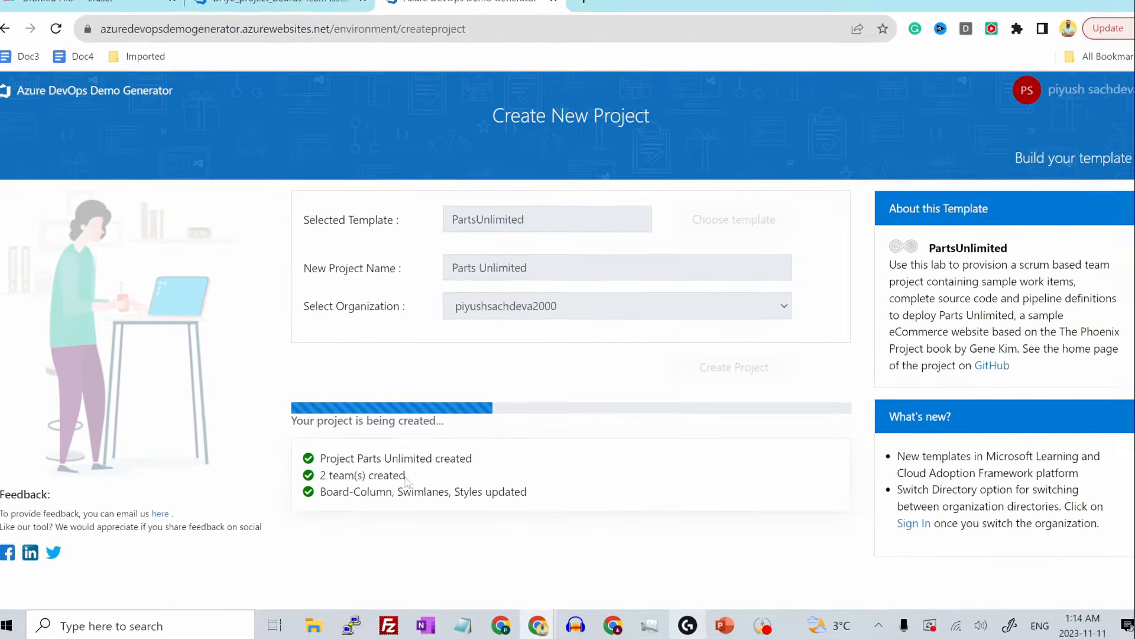
Step: Check the organization's project list for Parts Unlimited and review the demo generator's provisioning status
left_click(303, 5)
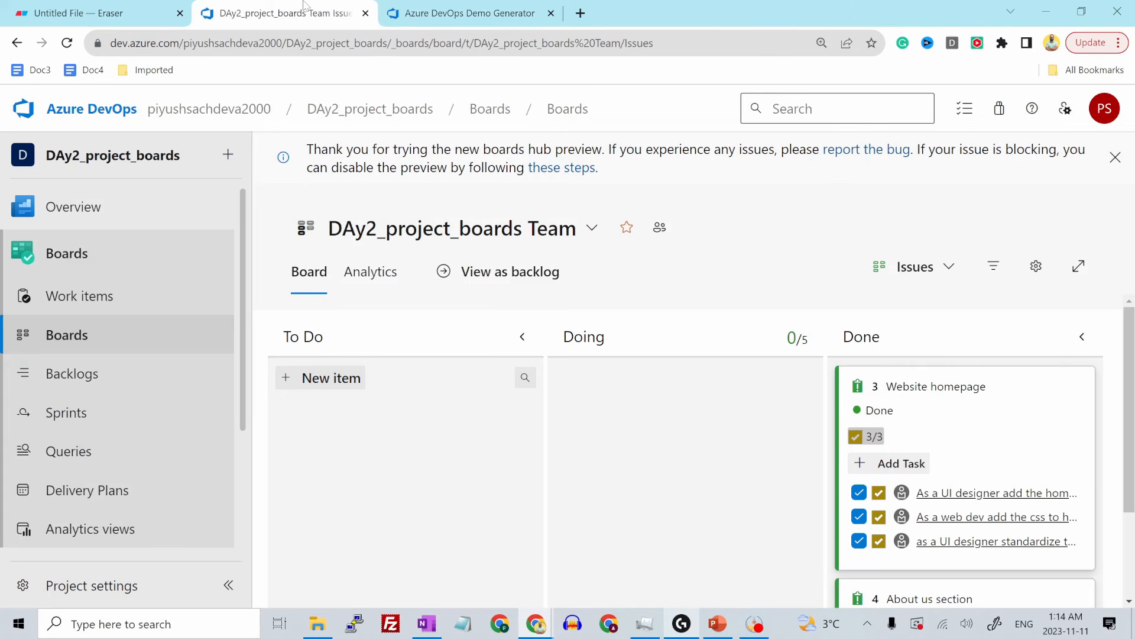
left_click(245, 118)
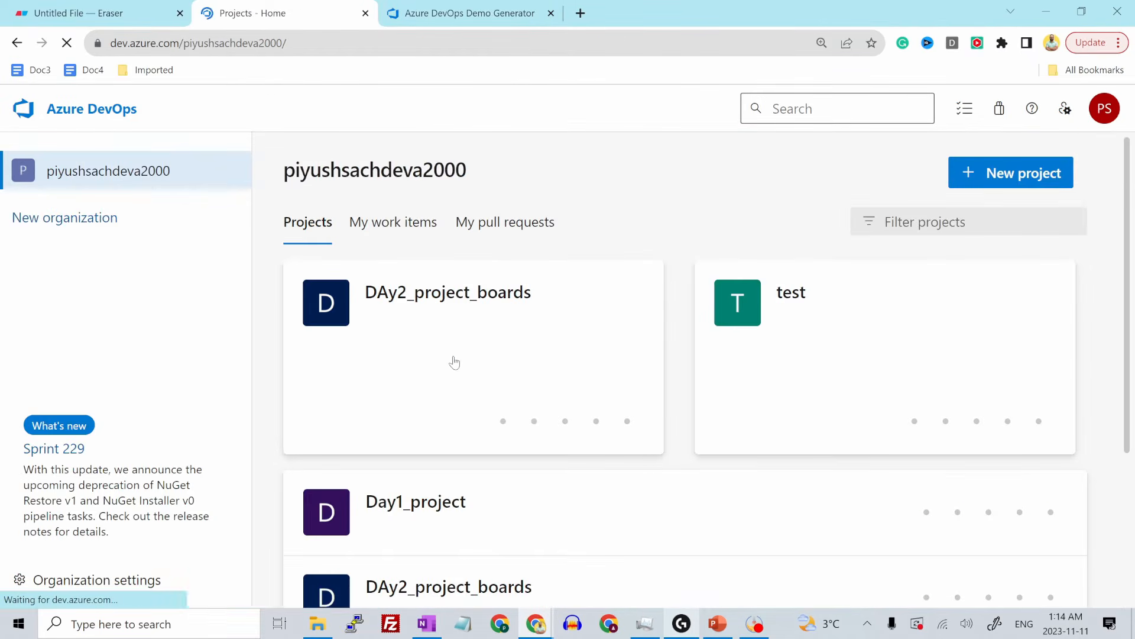
scroll(476, 384, "down", 4)
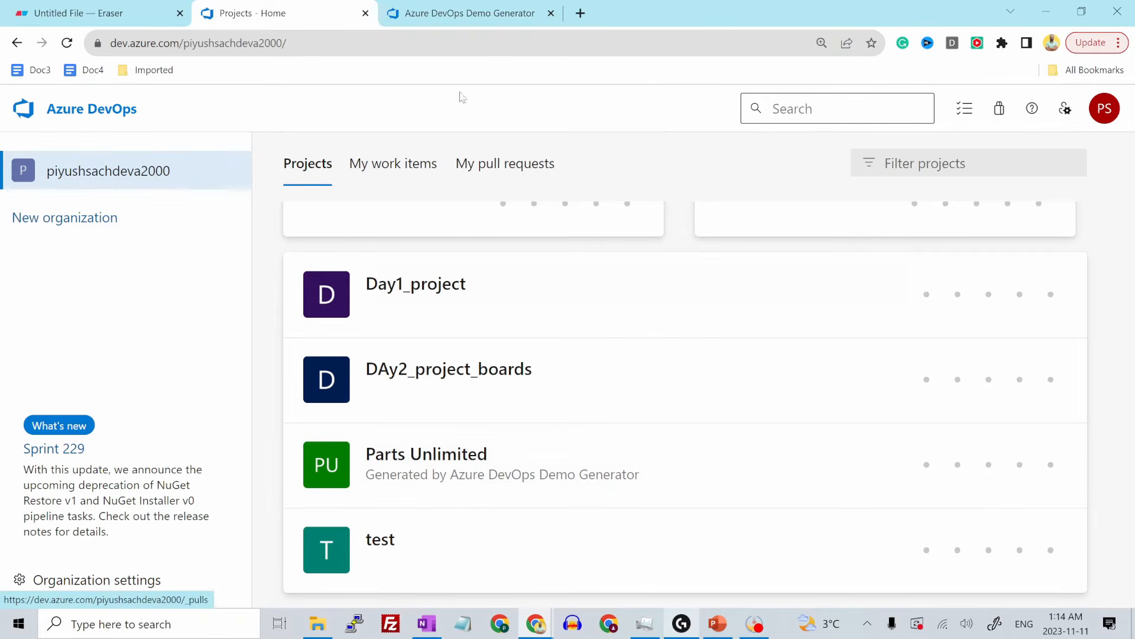
left_click(454, 8)
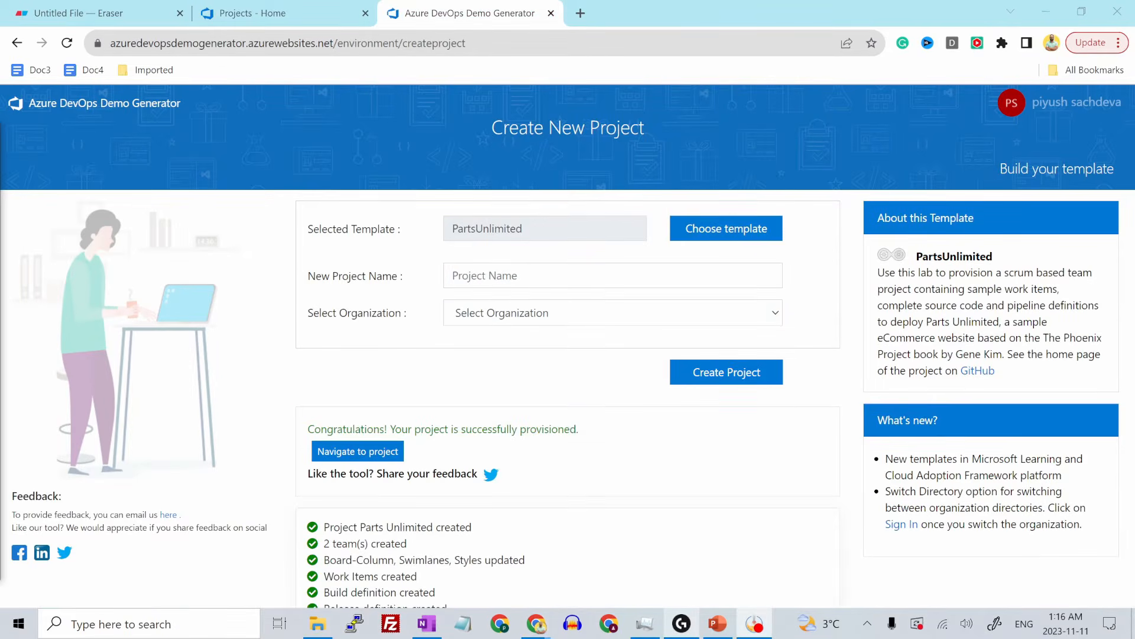
scroll(466, 511, "down", 1)
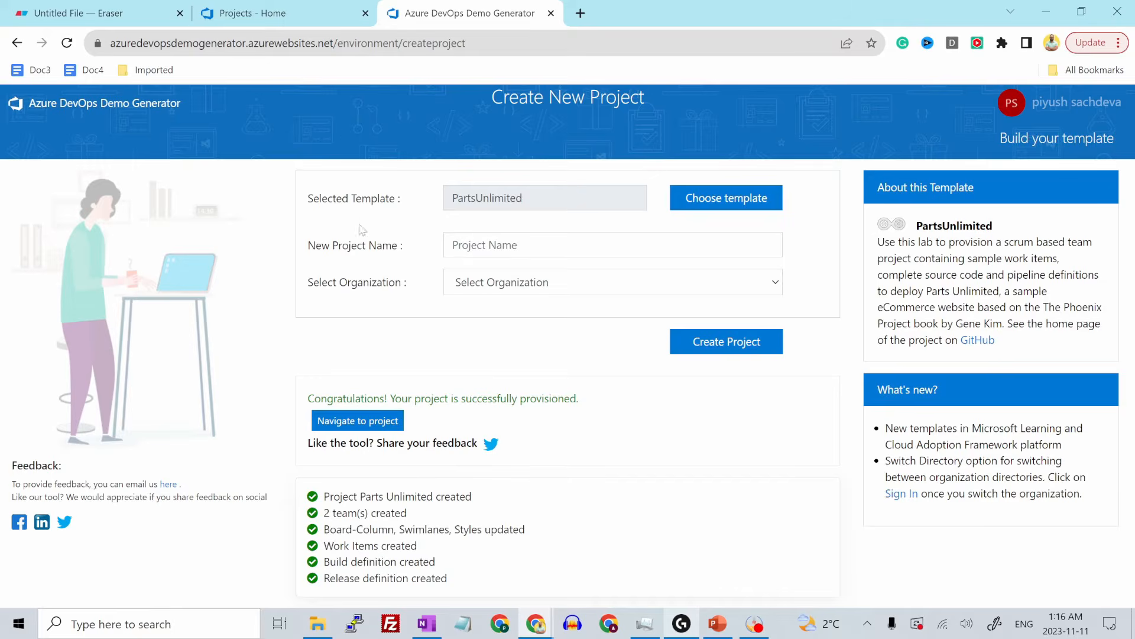
Step: Open the Parts Unlimited project's settings from the organization's project list and review its process and visibility
left_click(289, 13)
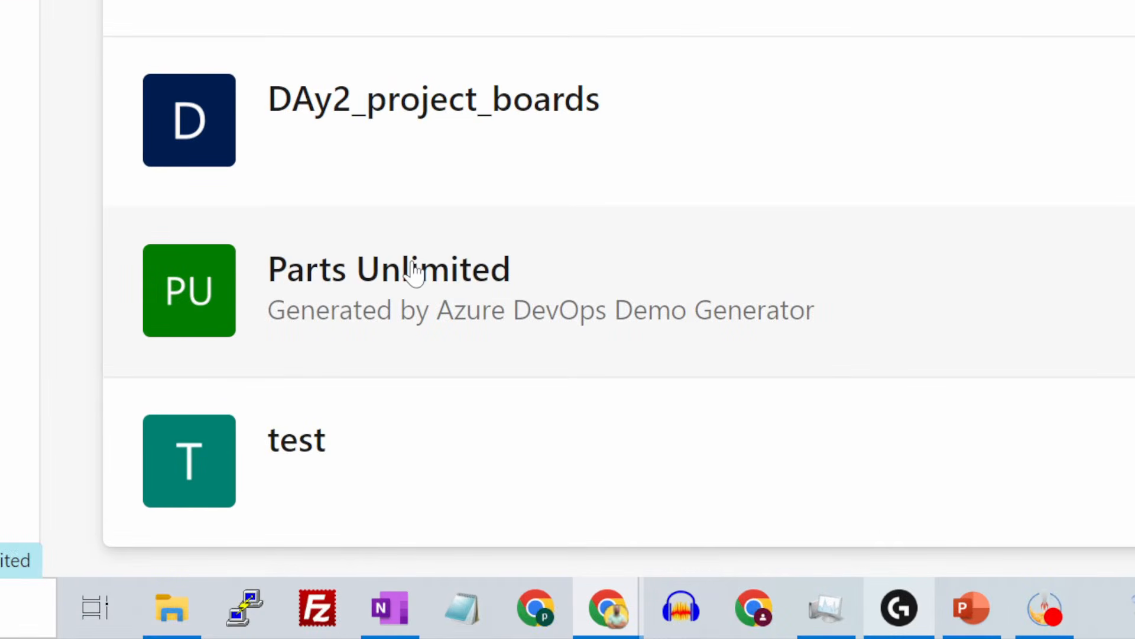
left_click(414, 273)
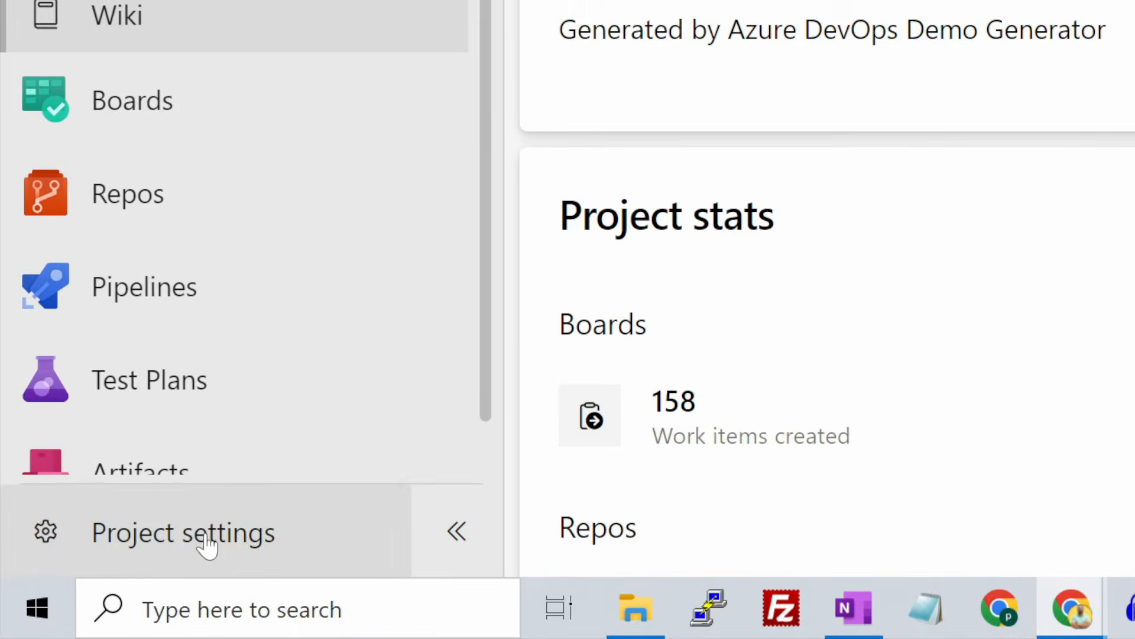
left_click(211, 538)
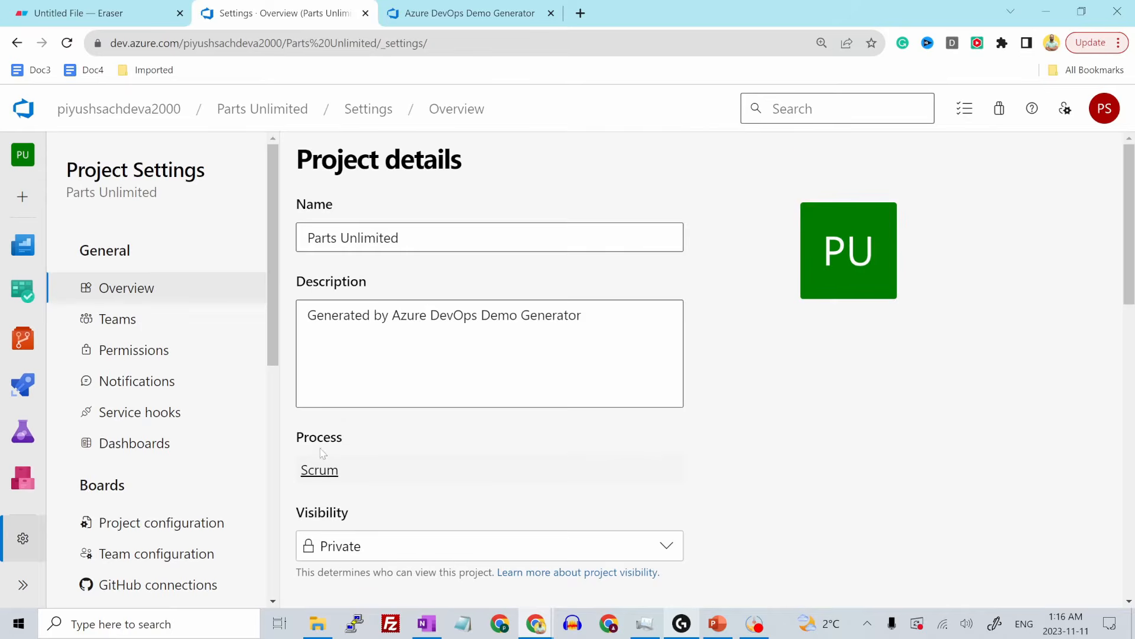
scroll(322, 453, "down", 1)
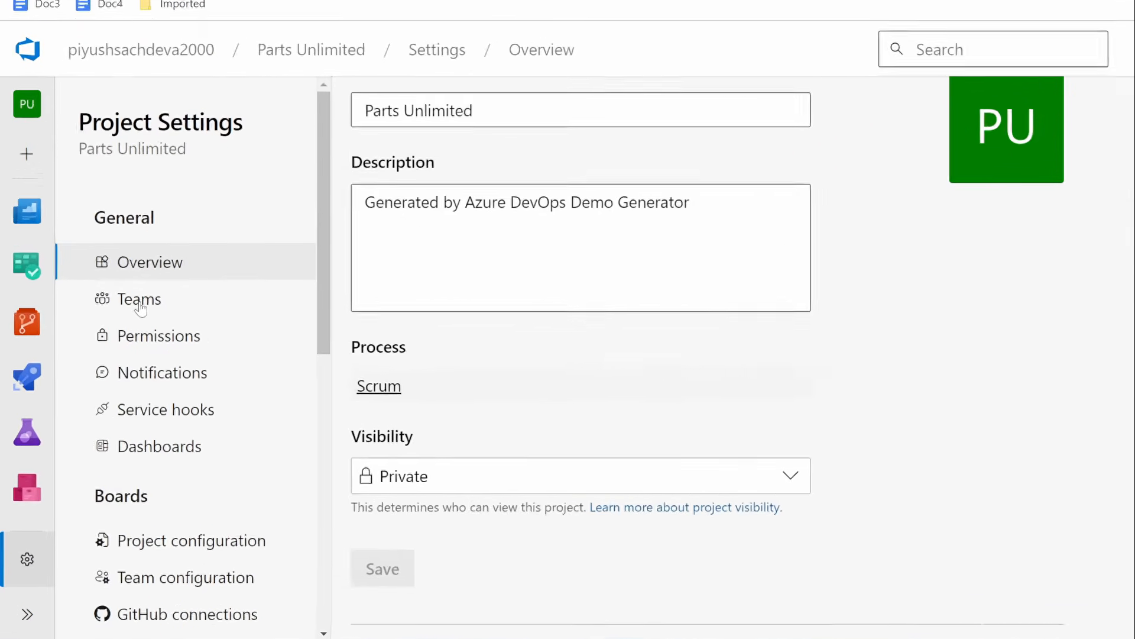
Step: Create a new team named PUL-Web in the Parts Unlimited project
left_click(118, 322)
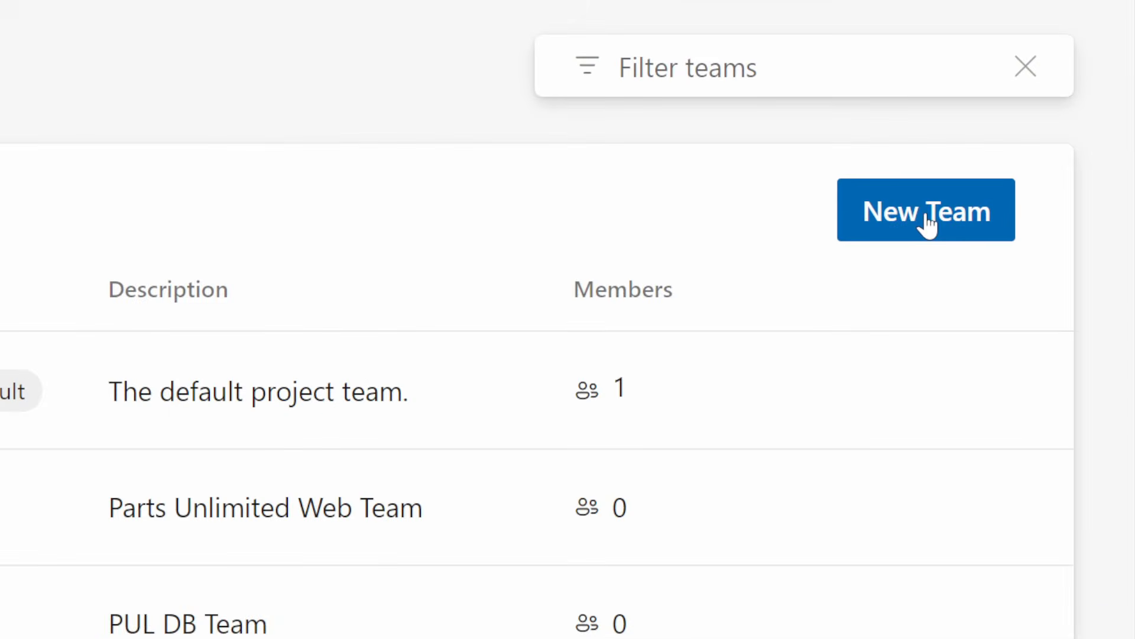
left_click(927, 225)
type("PUL-Web")
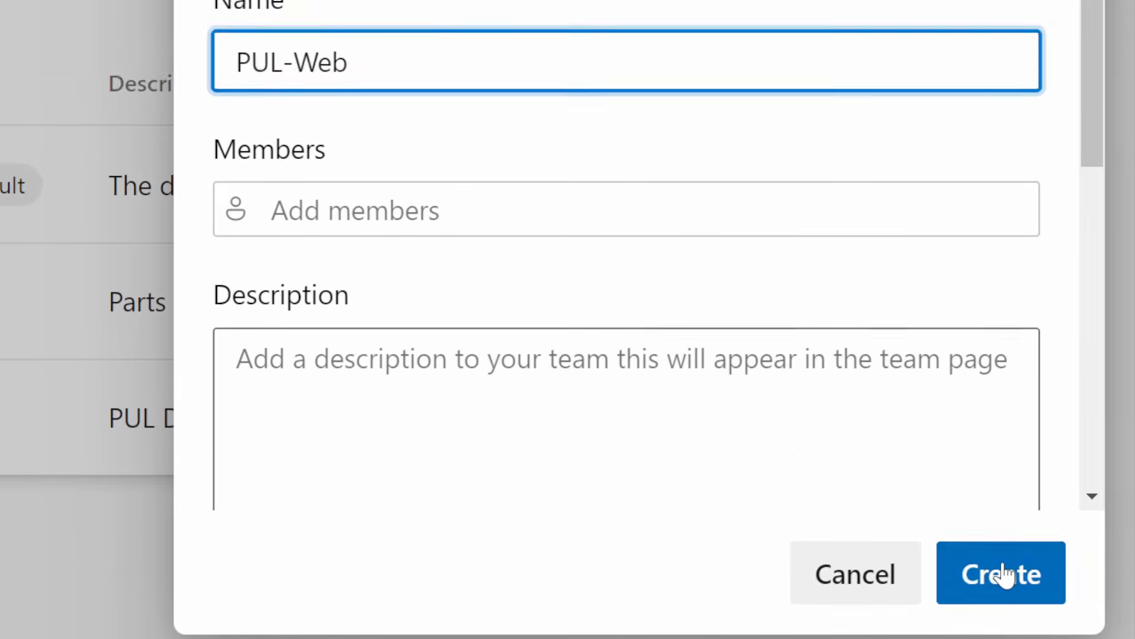
left_click(1004, 576)
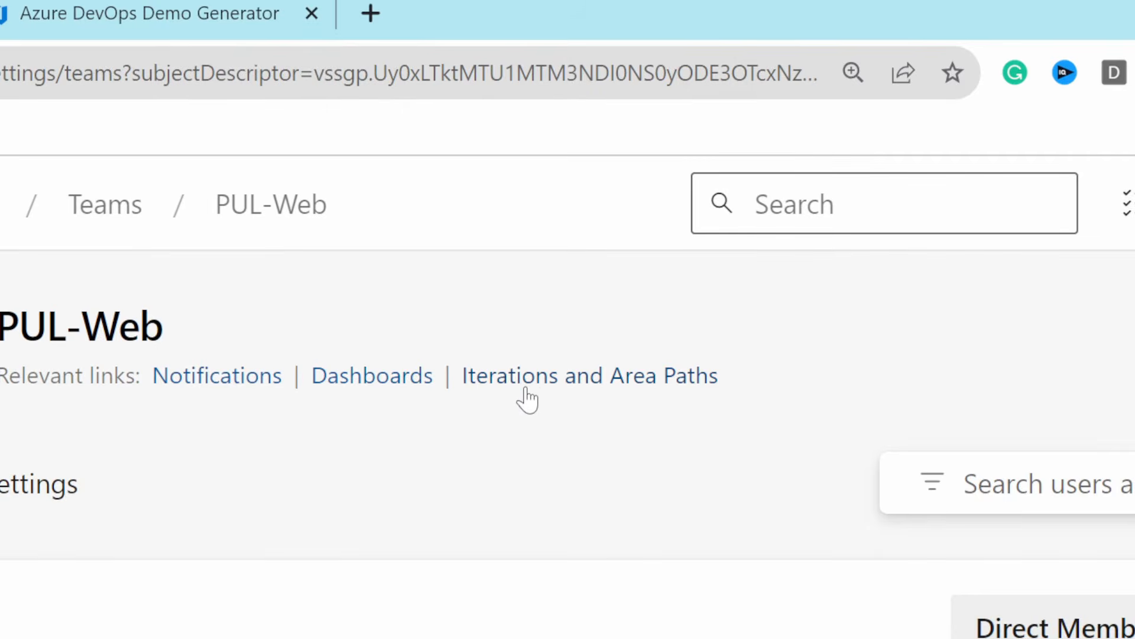
Step: Add the Parts Unlimited\Sprint 1 iteration to the PUL-Web team's configuration and save it
left_click(525, 381)
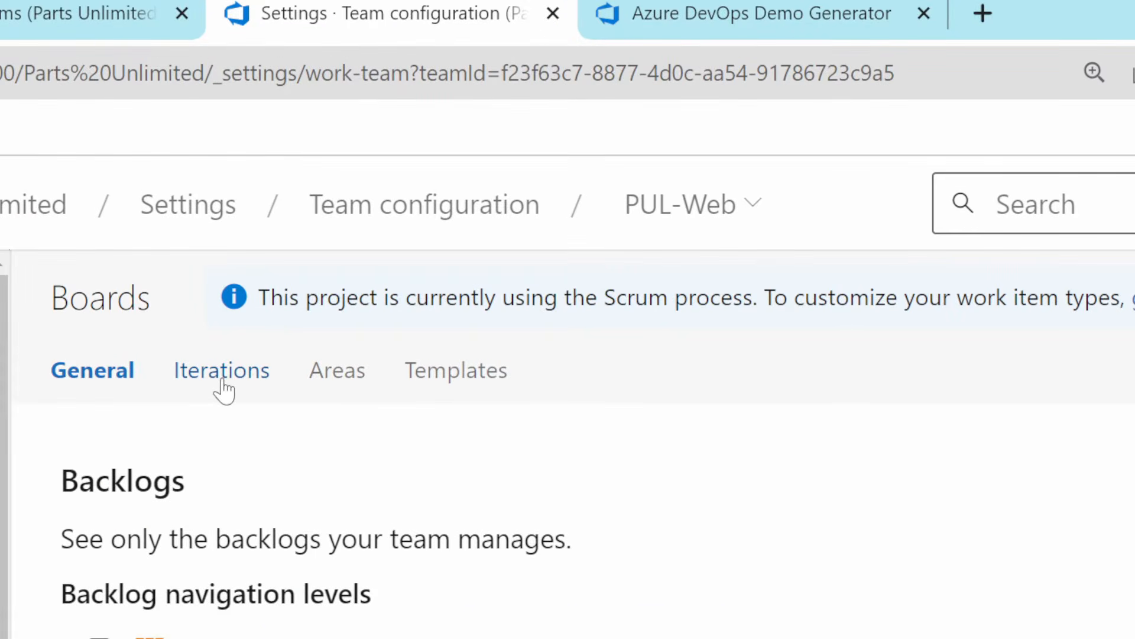
left_click(223, 378)
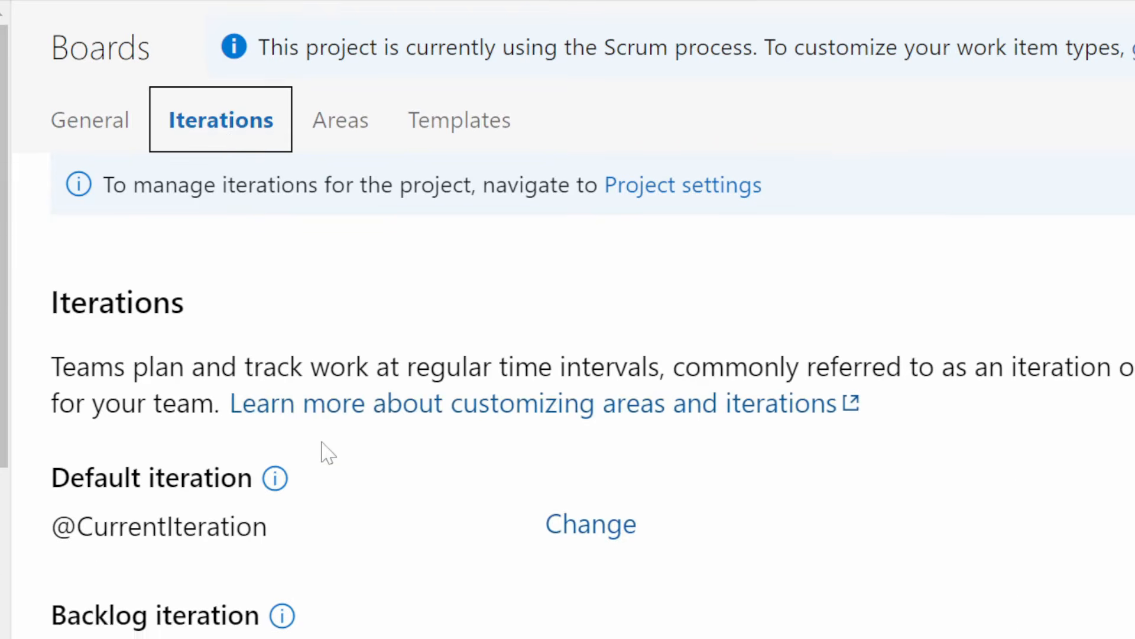
scroll(328, 454, "down", 1)
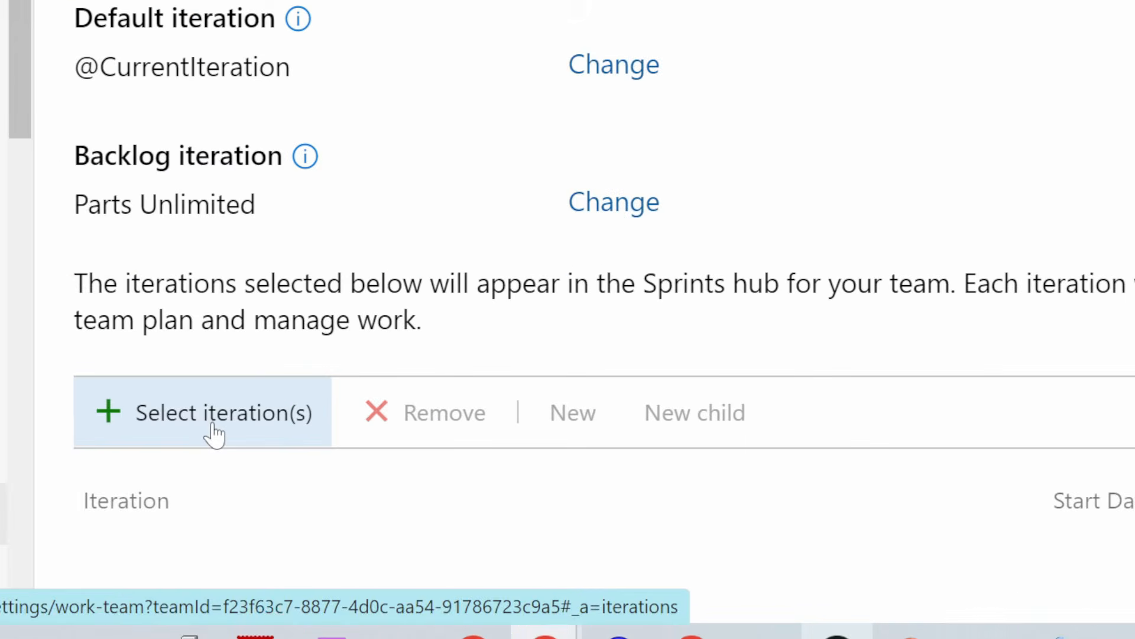
left_click(214, 433)
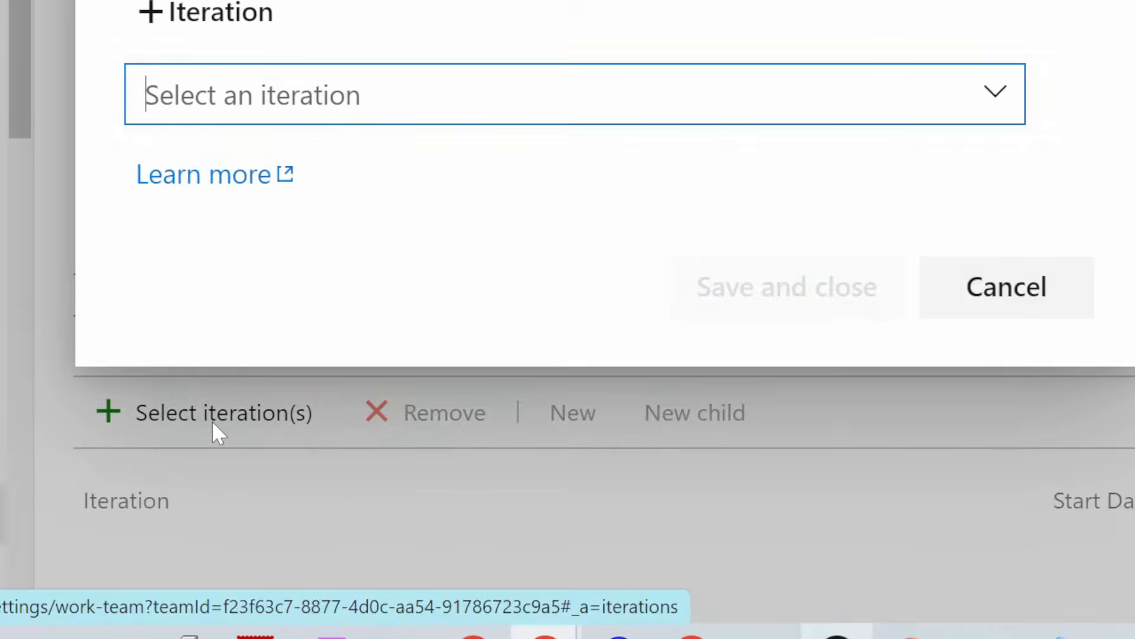
left_click(392, 98)
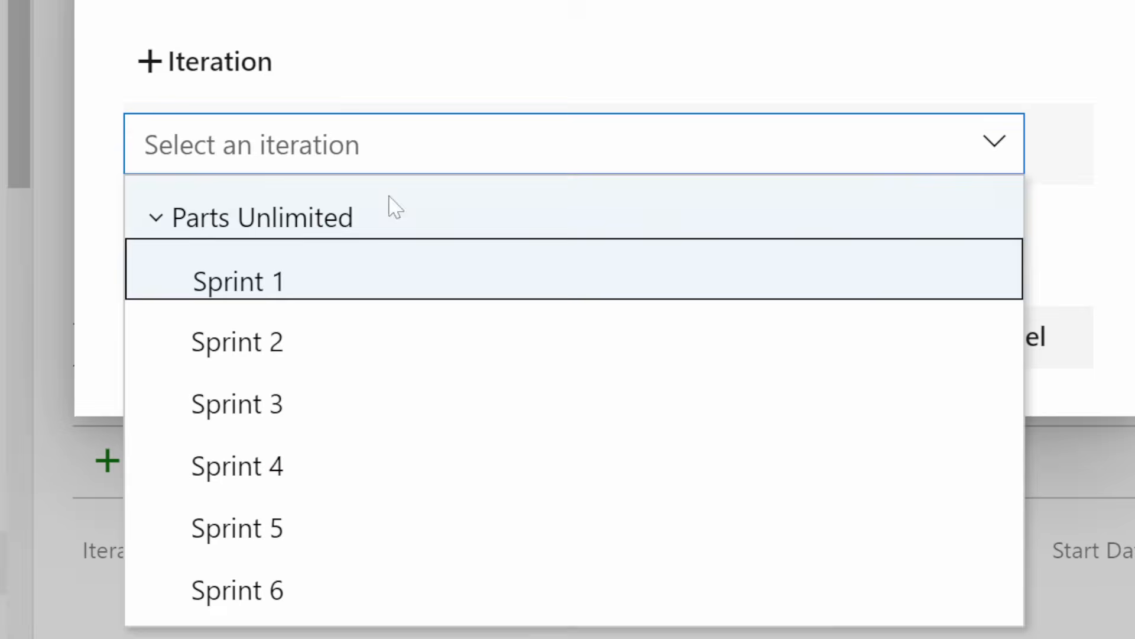
left_click(376, 273)
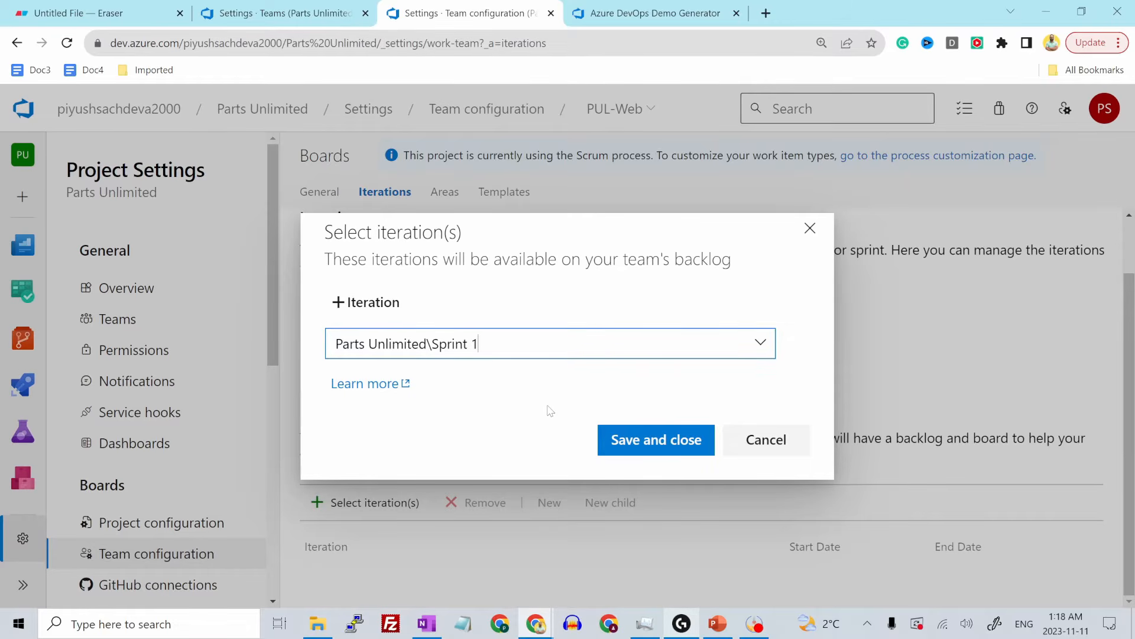
left_click(632, 447)
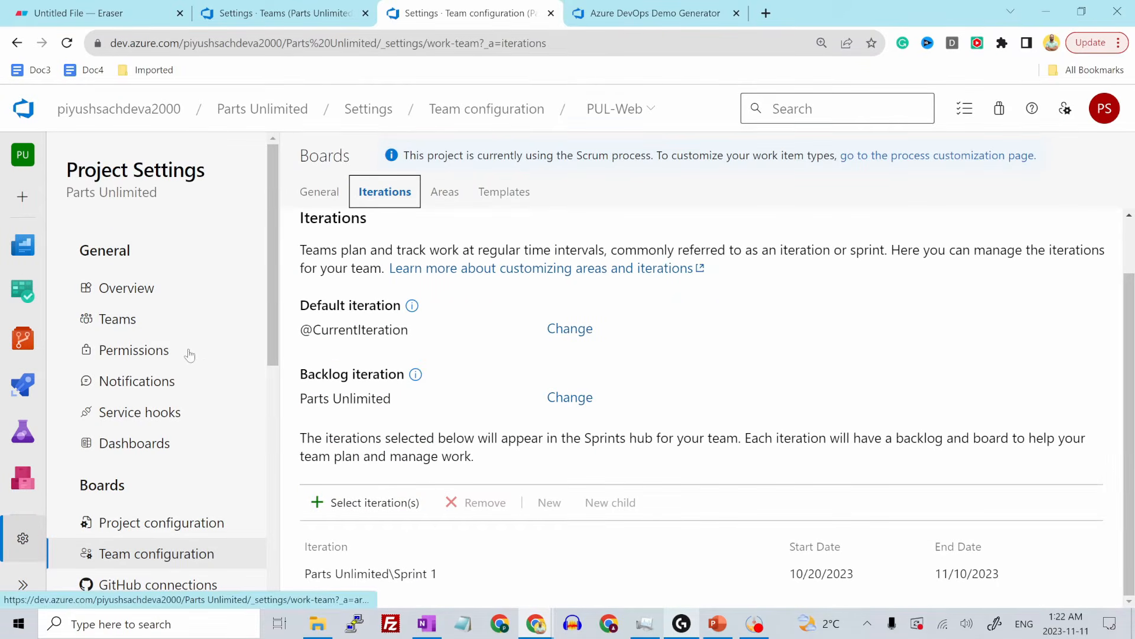
Step: Open the Parts Unlimited Team's Overview dashboard in the Parts Unlimited project
left_click(325, 15)
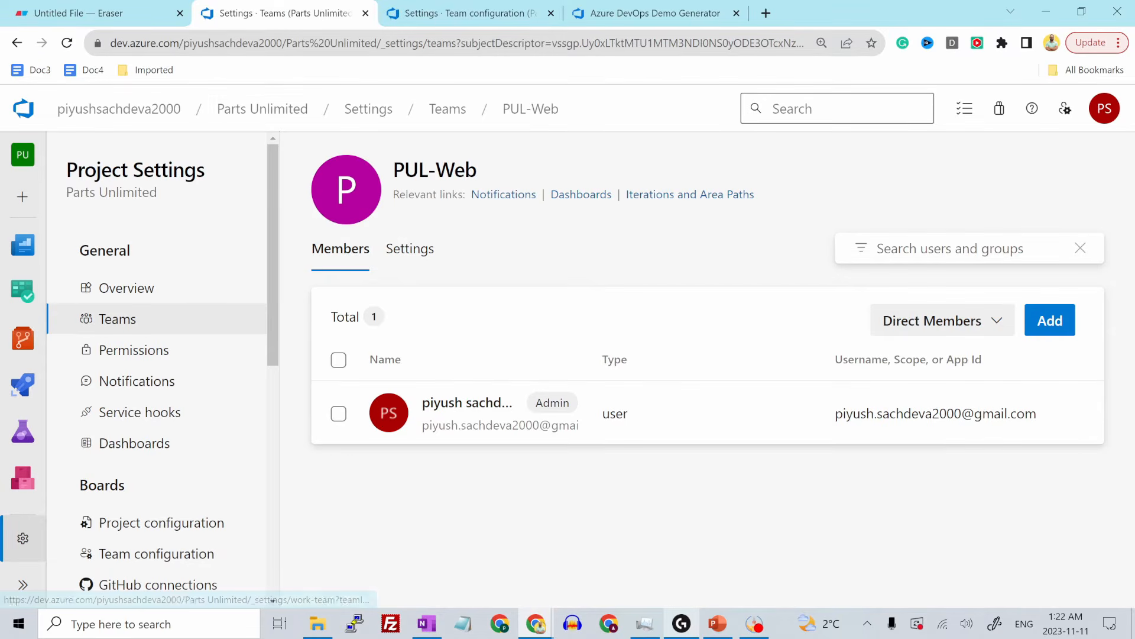
left_click(289, 113)
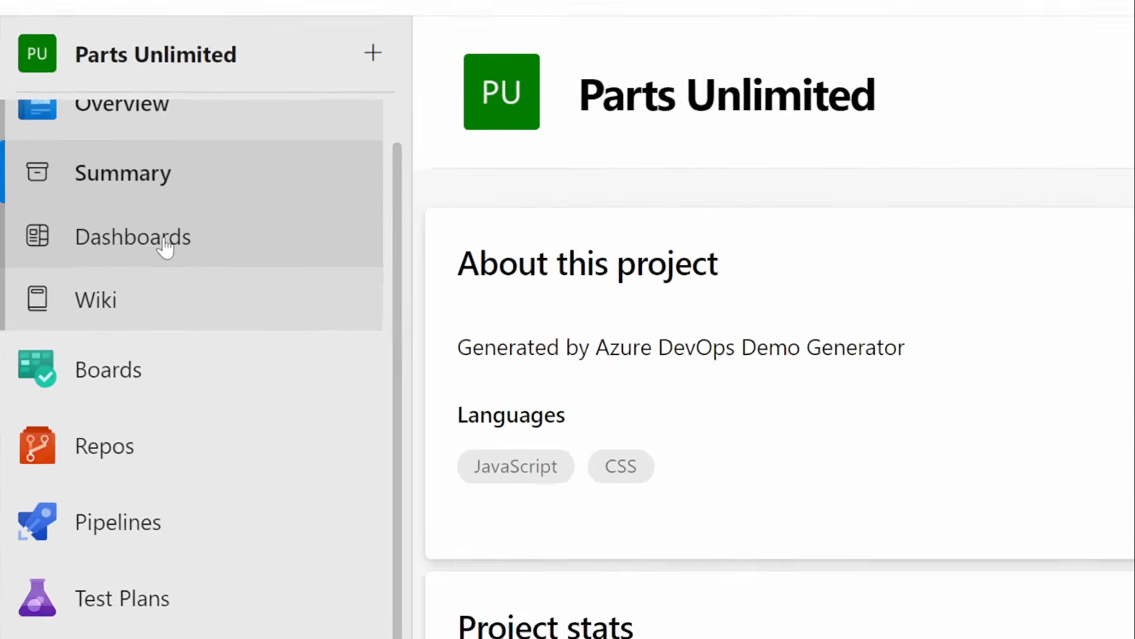
left_click(102, 269)
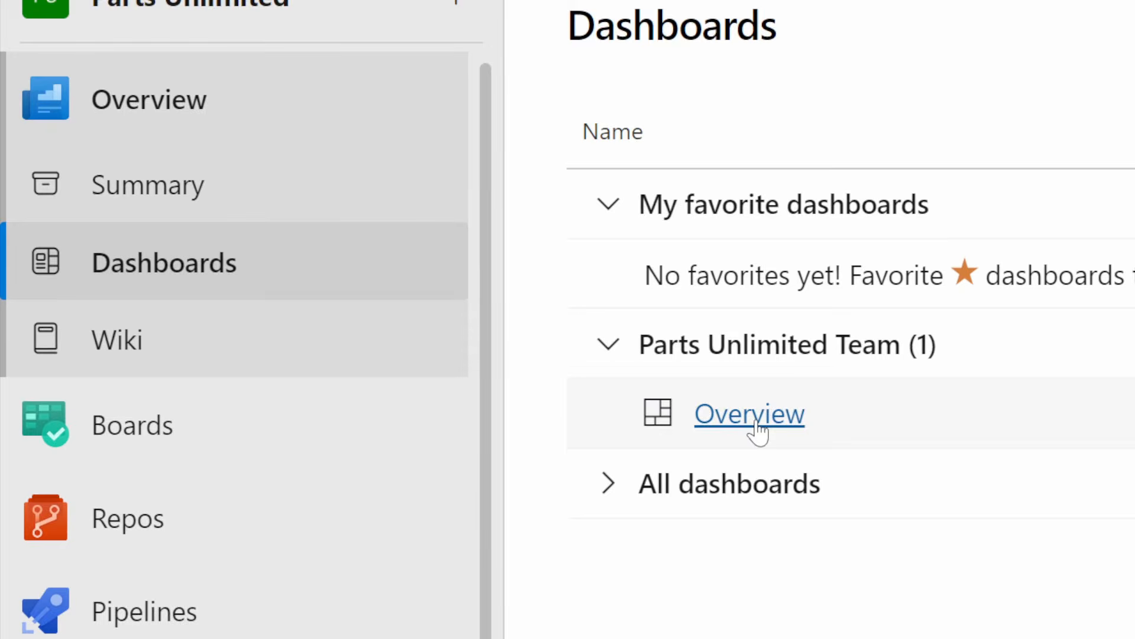
left_click(759, 430)
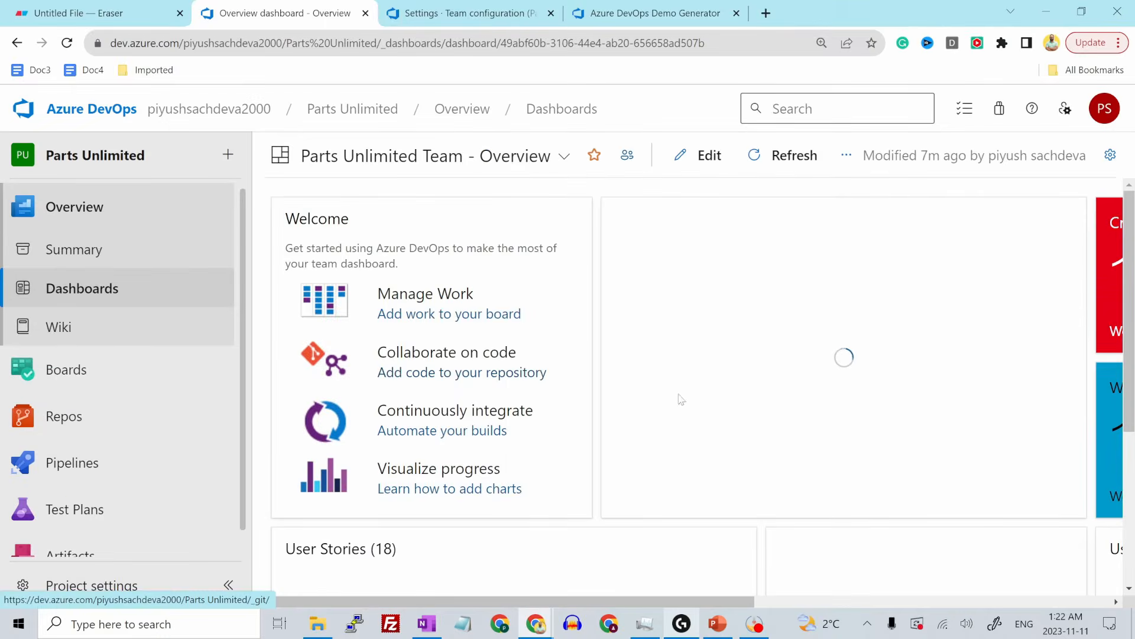
Step: Reset the browser zoom and examine the dashboard's work item tiles, user stories list, assignment and state charts, and work links
left_click_drag(750, 602, 1106, 596)
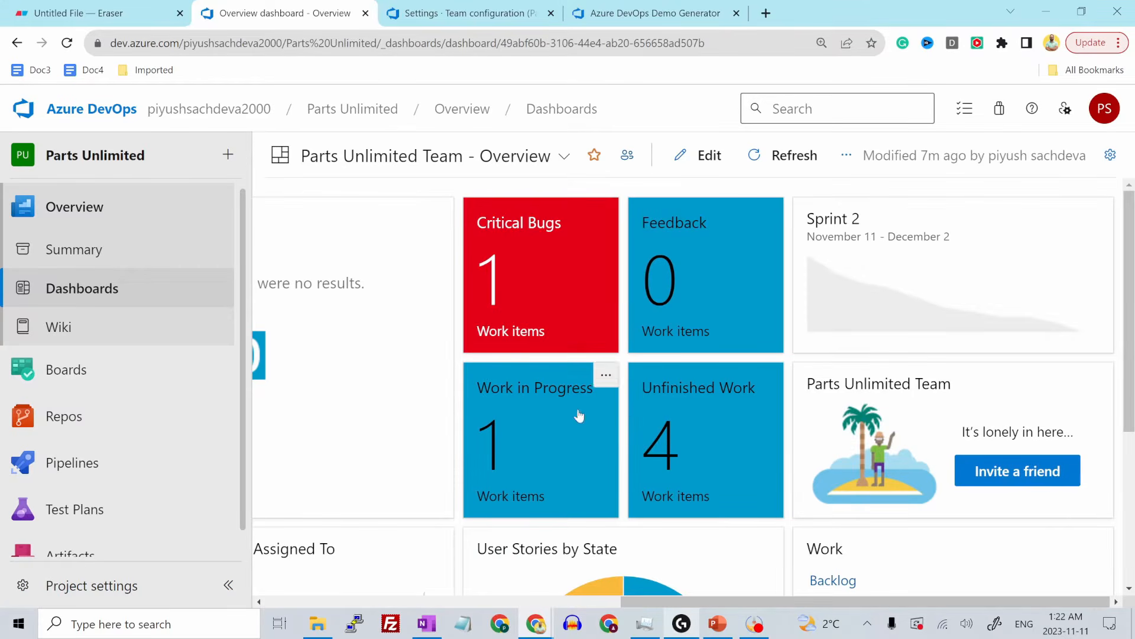
scroll(494, 445, "down", 5)
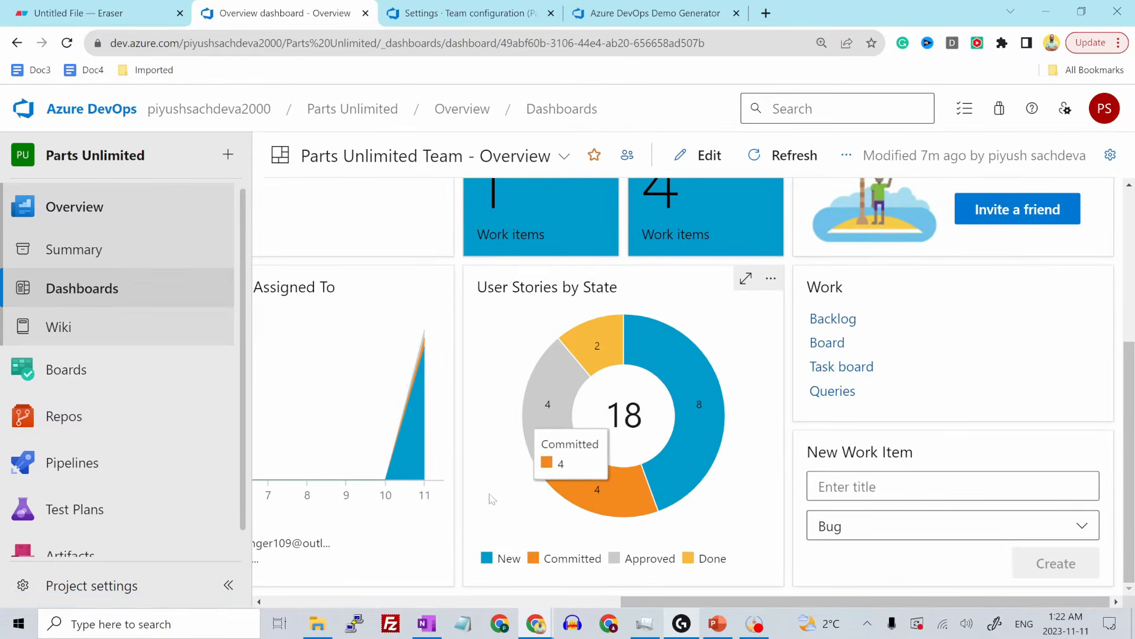
left_click_drag(691, 602, 312, 604)
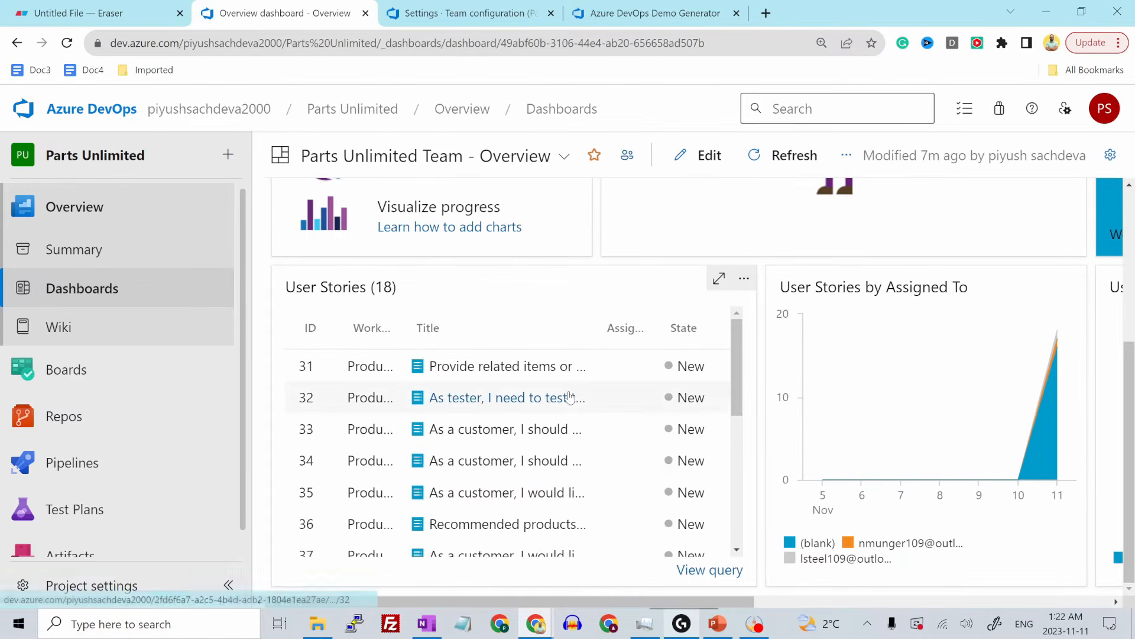
left_click_drag(729, 602, 1088, 602)
key("ctrl+0")
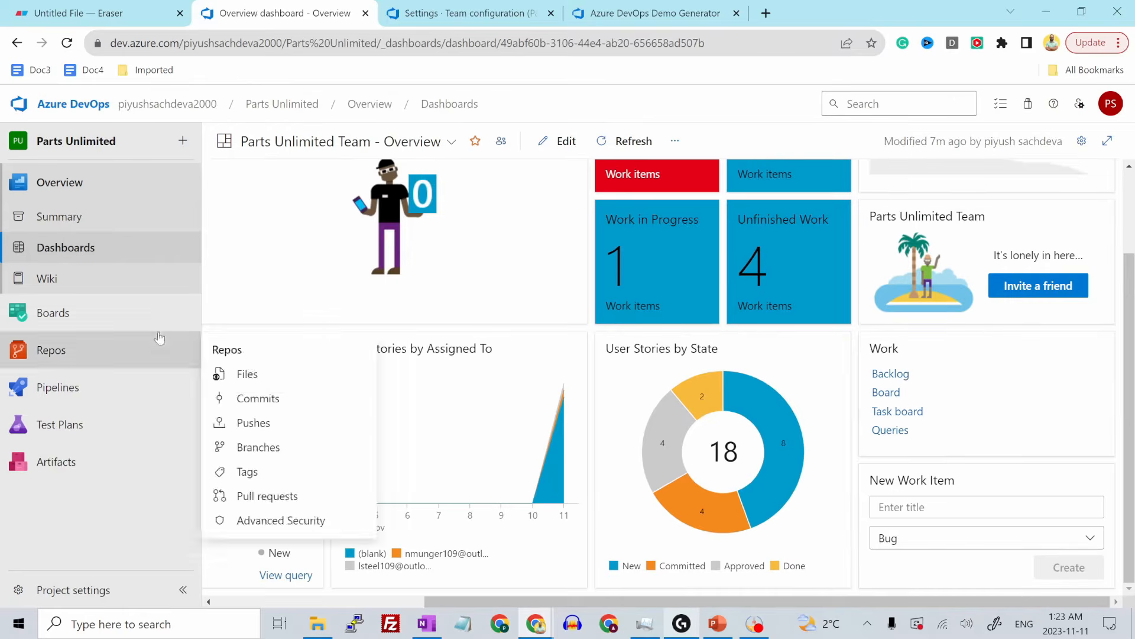
mouse_move(567, 454)
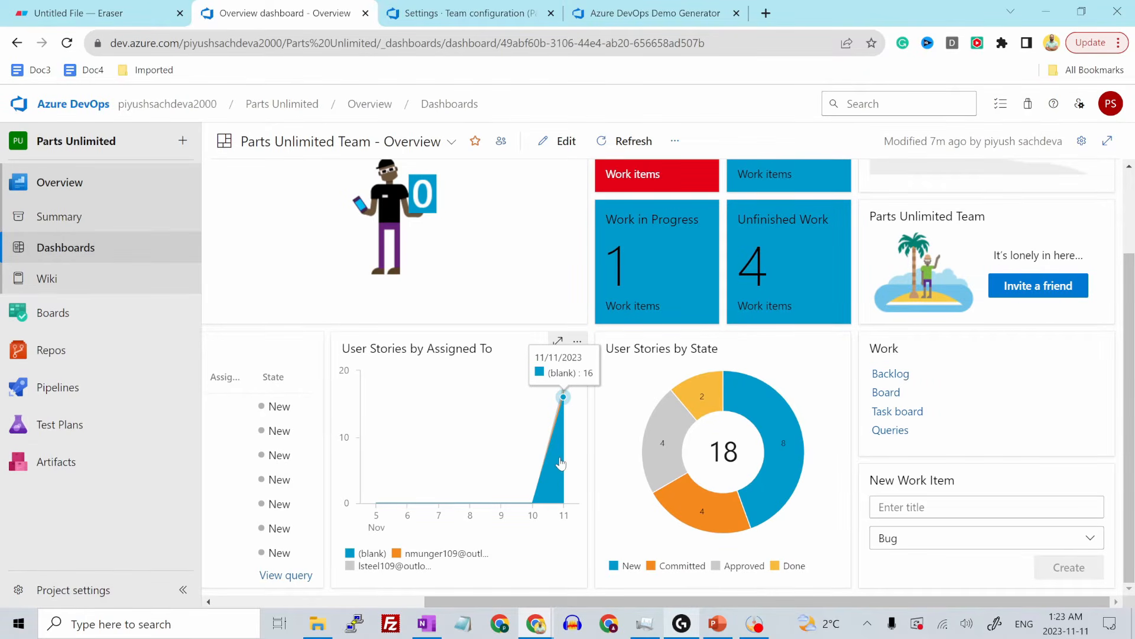
scroll(561, 463, "up", 2)
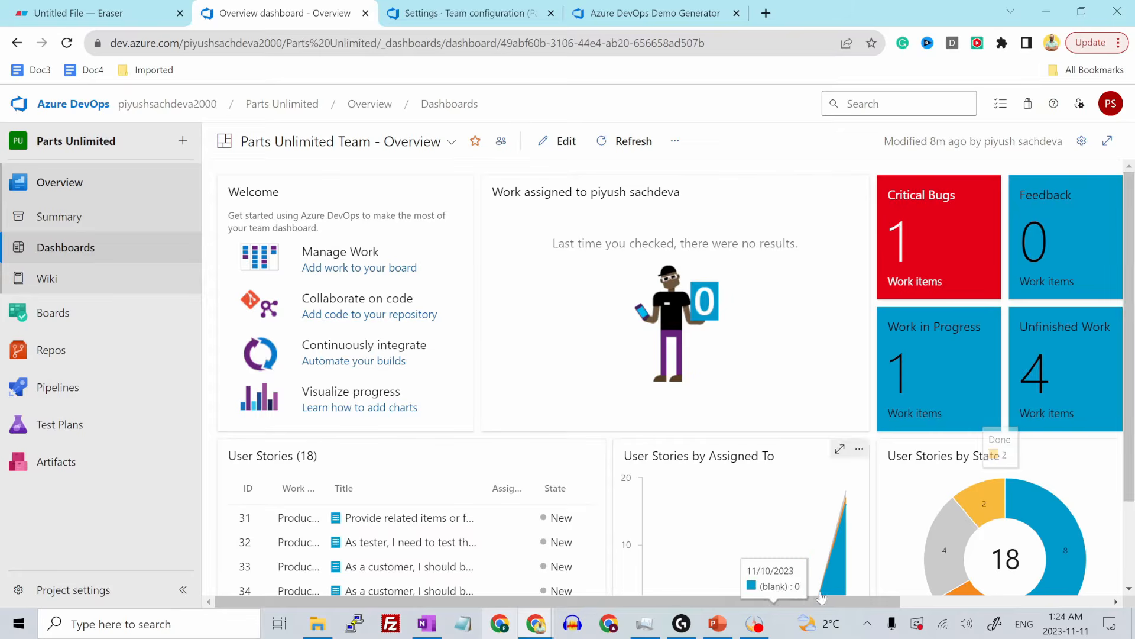
left_click_drag(849, 602, 1066, 594)
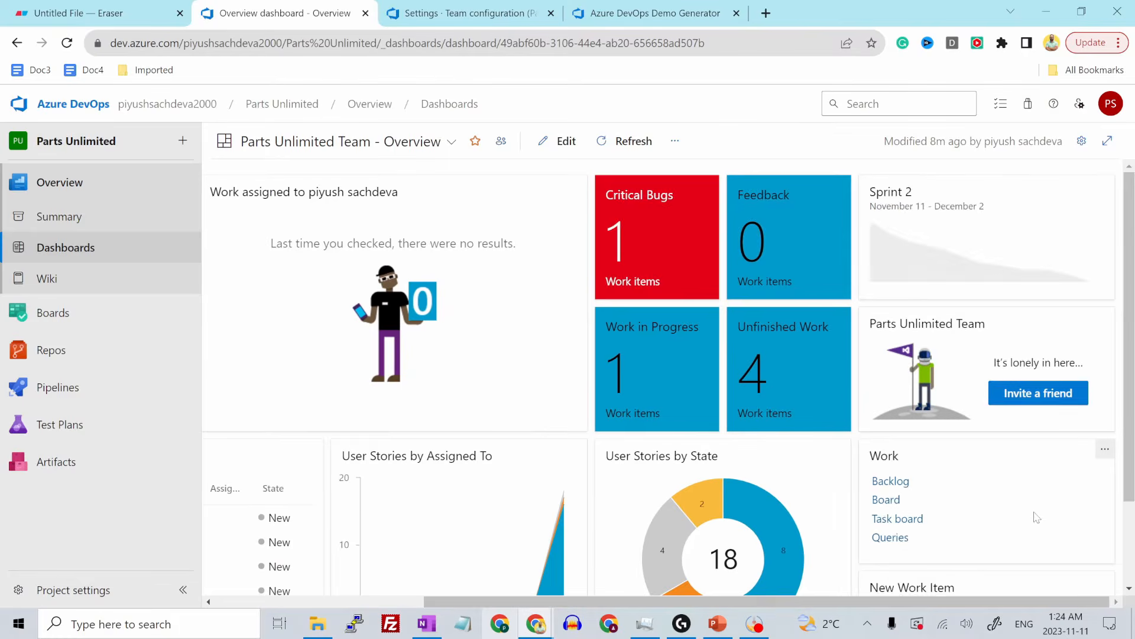
scroll(1031, 514, "down", 2)
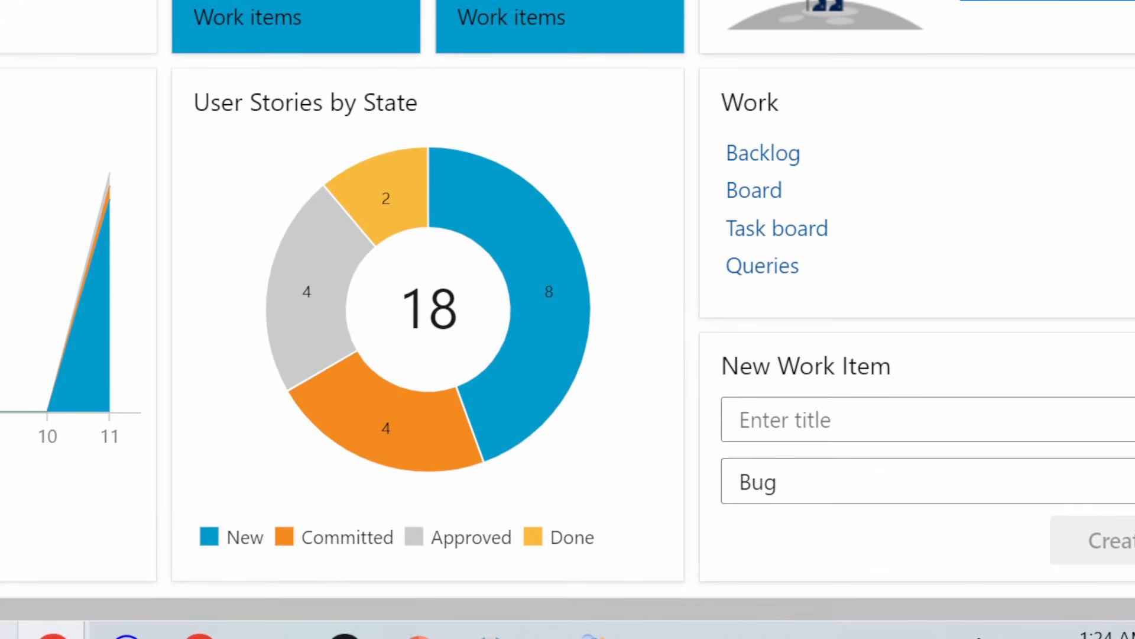
Step: Create a new Epic titled "Product training" from the dashboard's New Work Item widget
left_click(929, 420)
type("Product training")
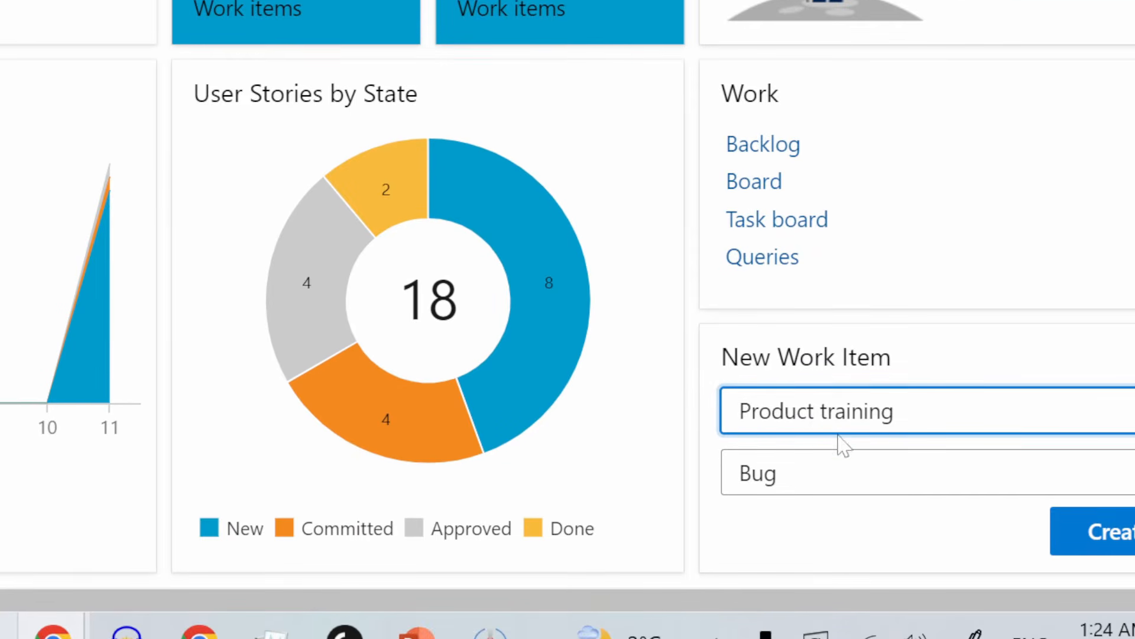
left_click(833, 471)
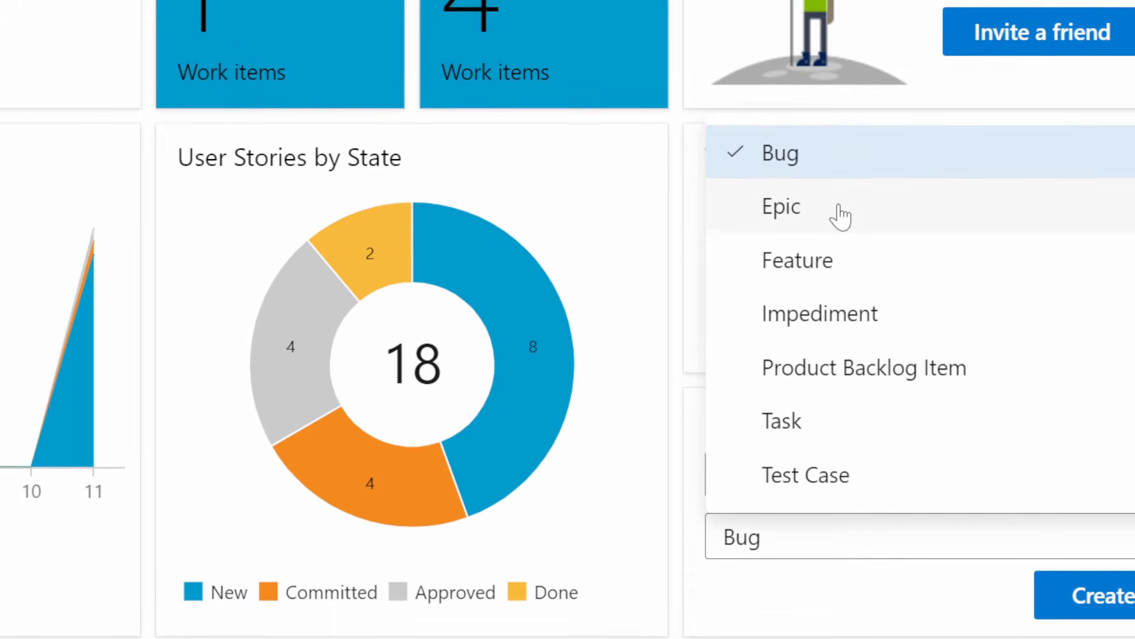
left_click(840, 214)
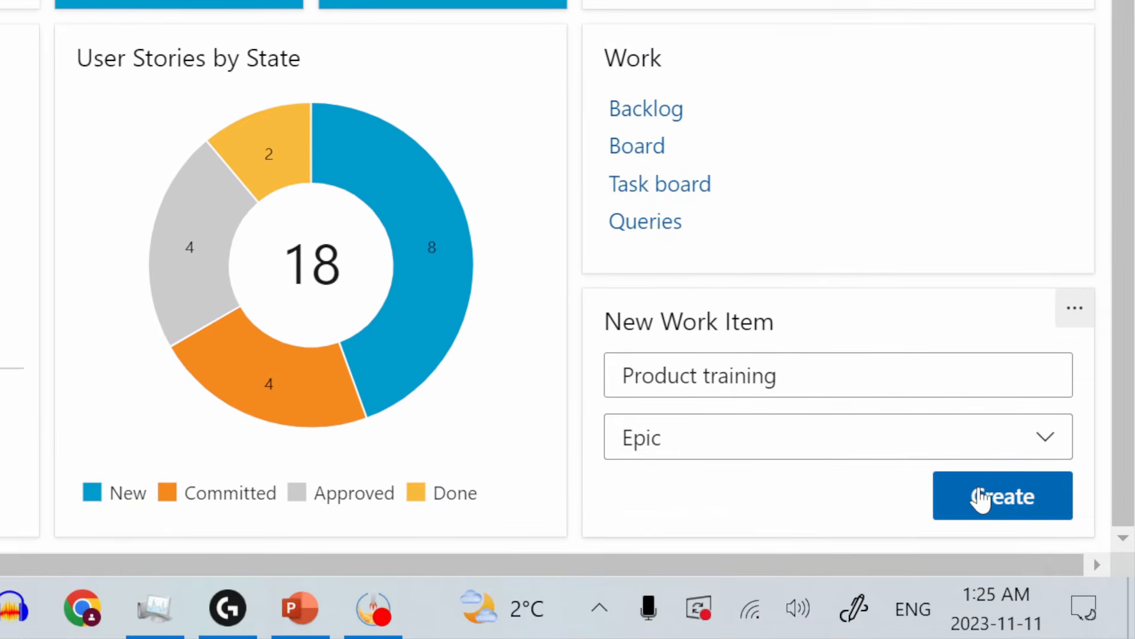
left_click(980, 498)
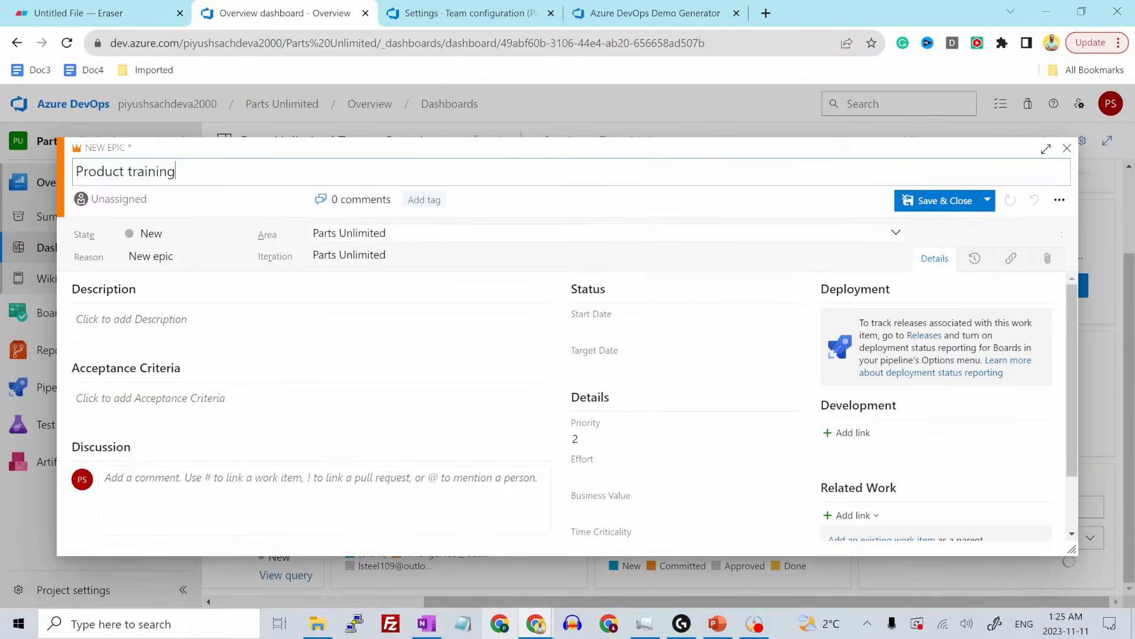
Step: Set the epic's area to Parts Unlimited\PUL-Web and its iteration to Parts Unlimited\Sprint 2, and save it
left_click(355, 232)
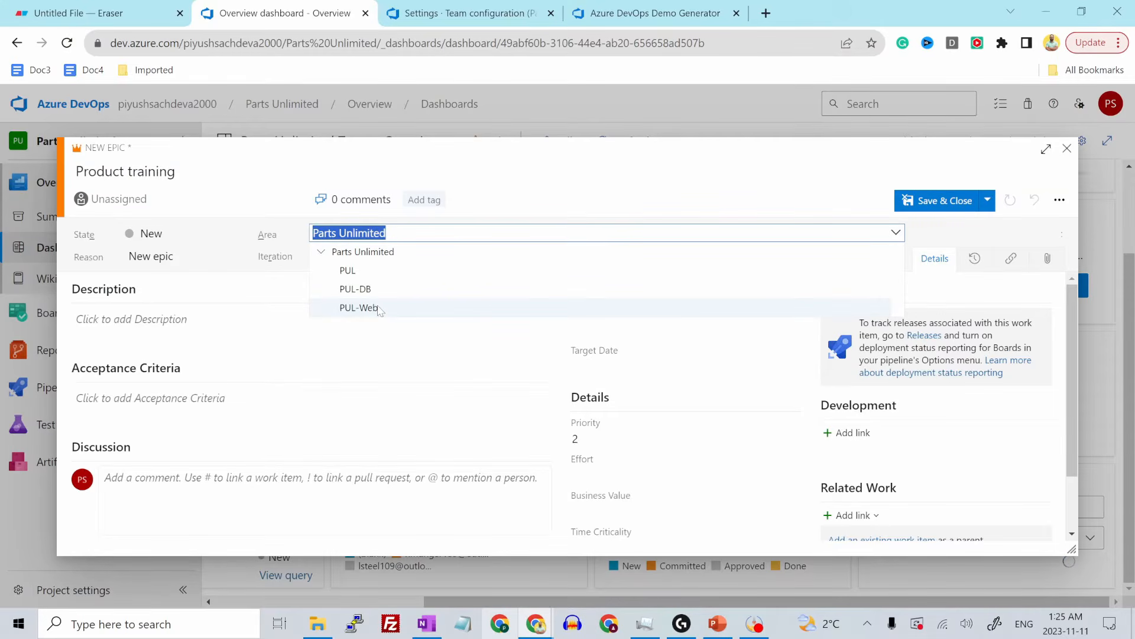
left_click(358, 308)
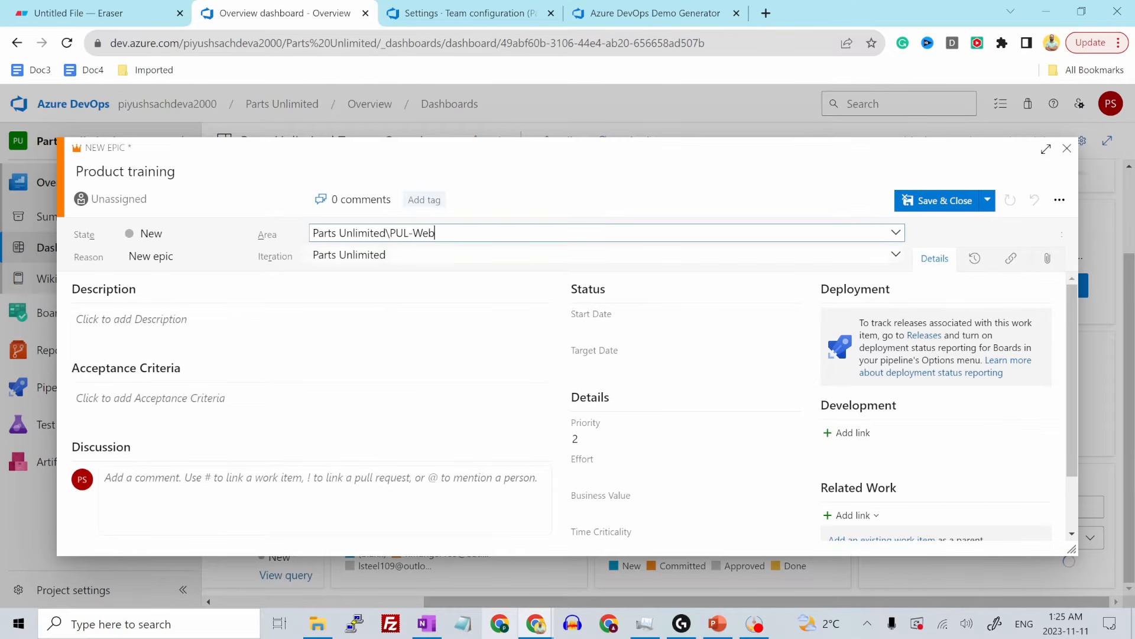
left_click(414, 254)
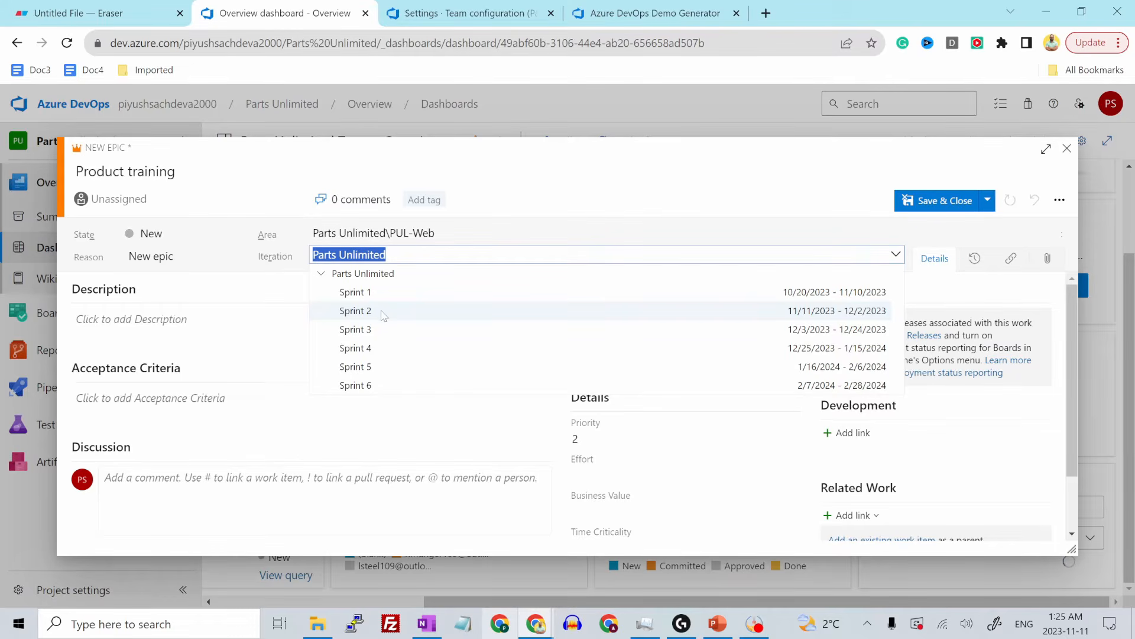
left_click(355, 311)
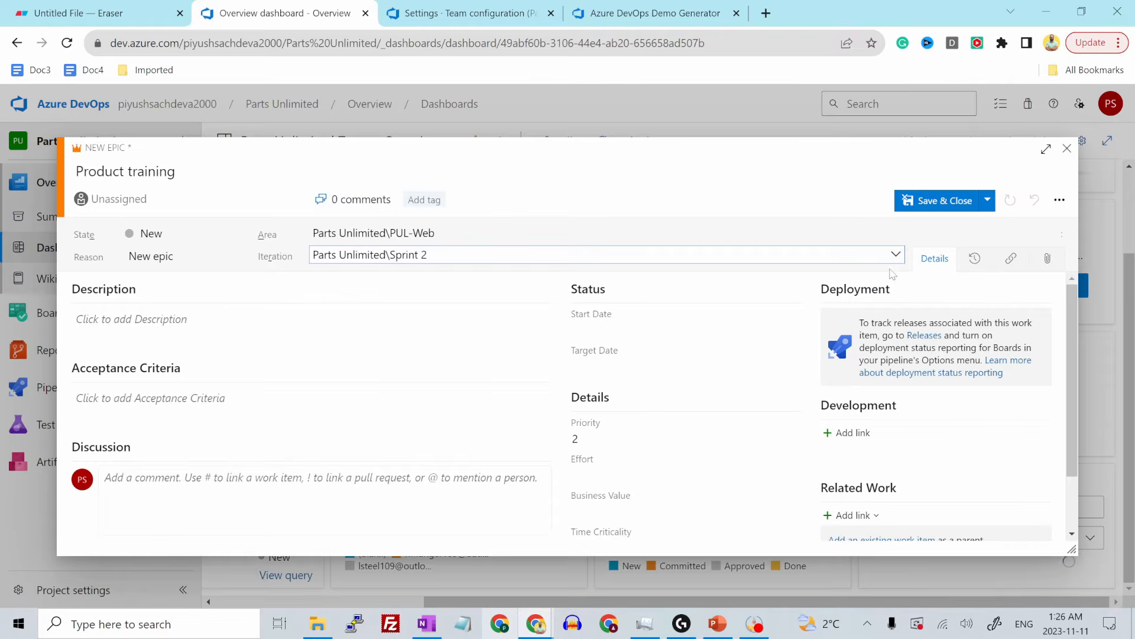
left_click(945, 200)
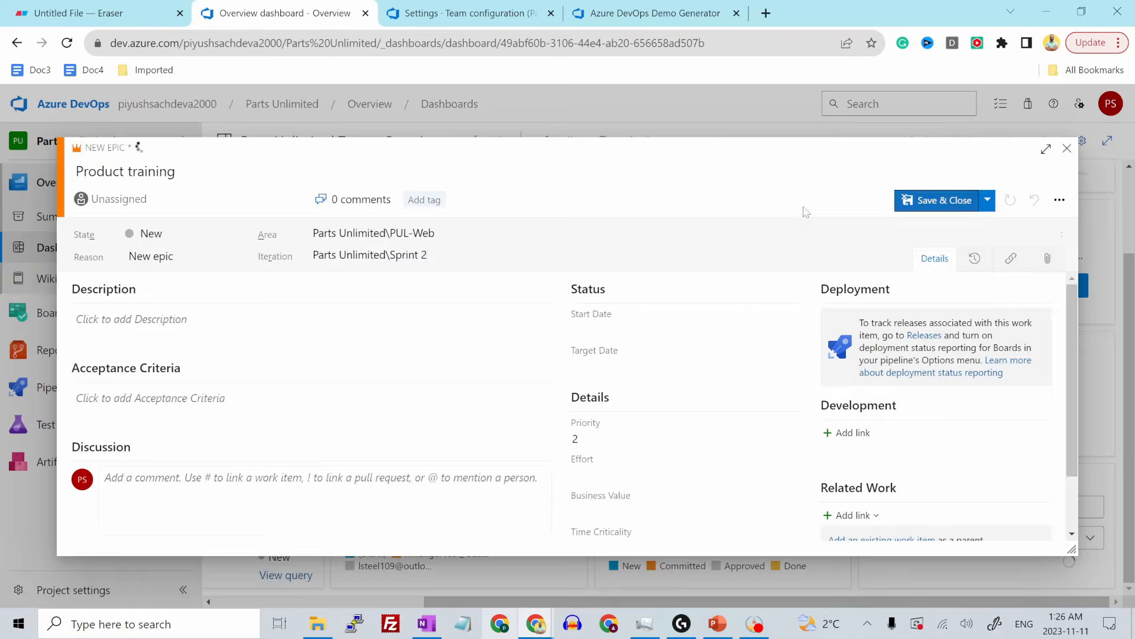
Step: Open the Product training epic from the project's work items list
mouse_move(53, 313)
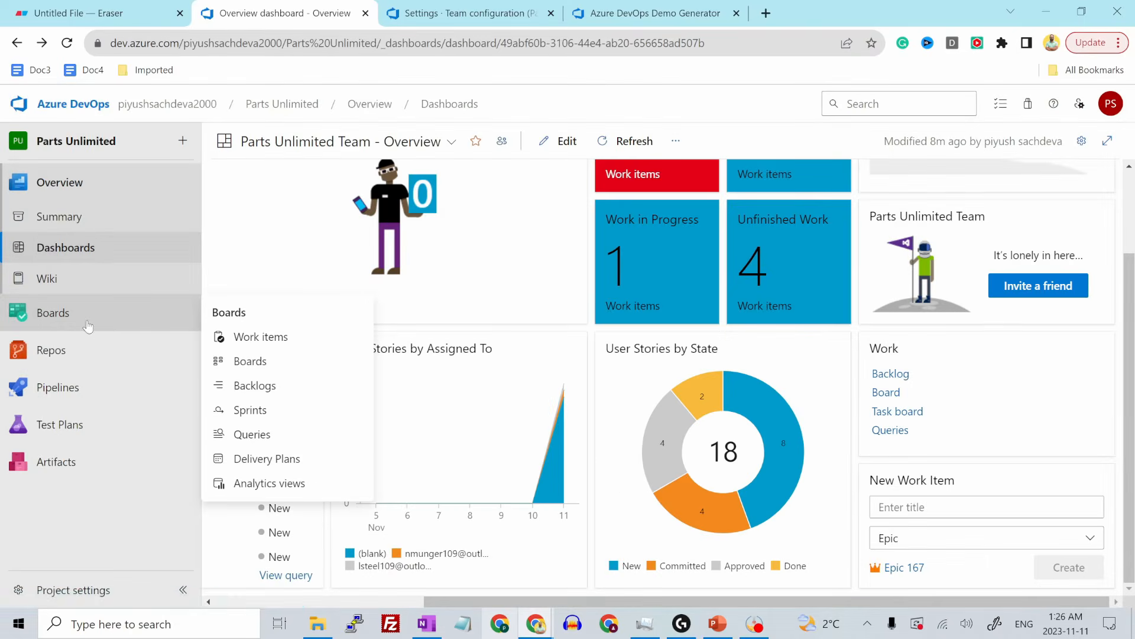
left_click(276, 339)
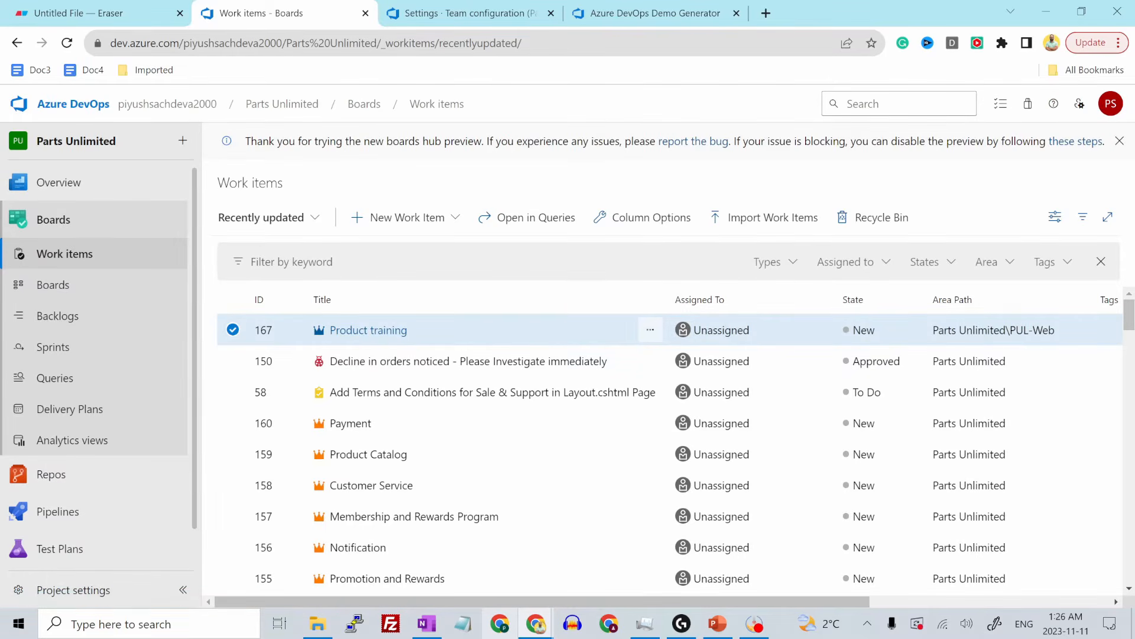
left_click(368, 330)
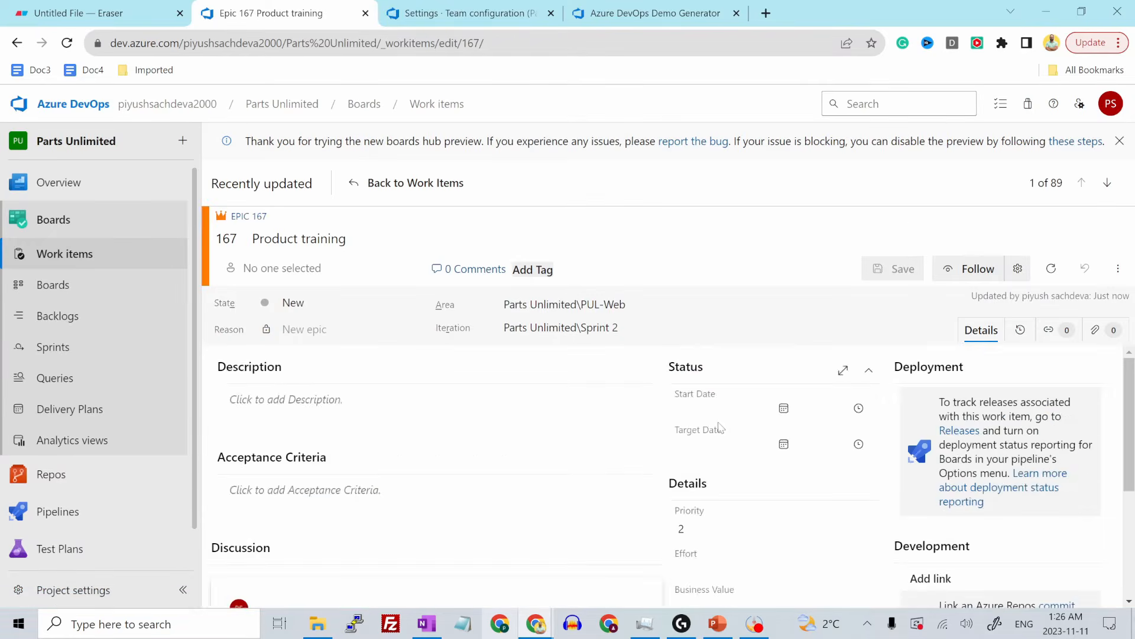
Step: Link a new child Feature titled "Training dashboard" to the Product training epic and save it
scroll(744, 430, "down", 5)
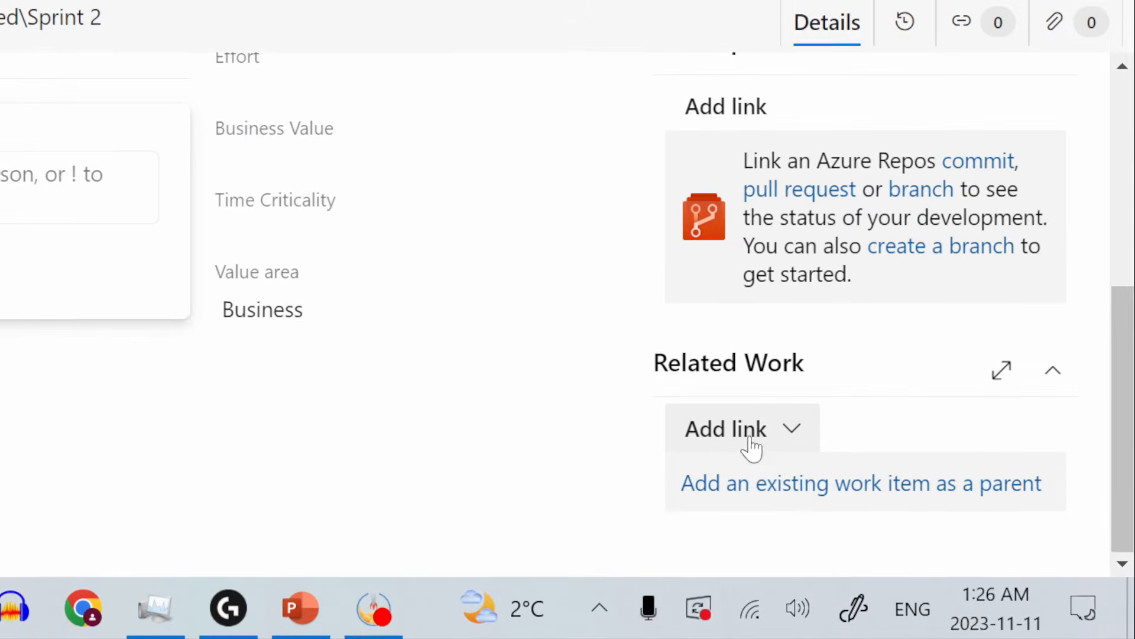
left_click(752, 442)
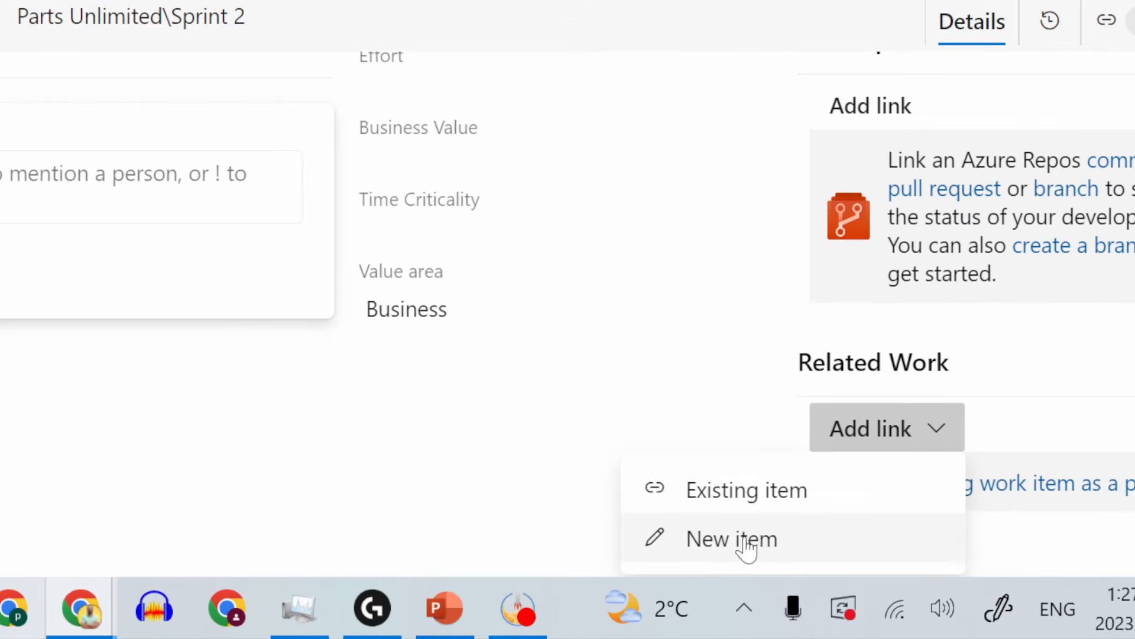
left_click(744, 539)
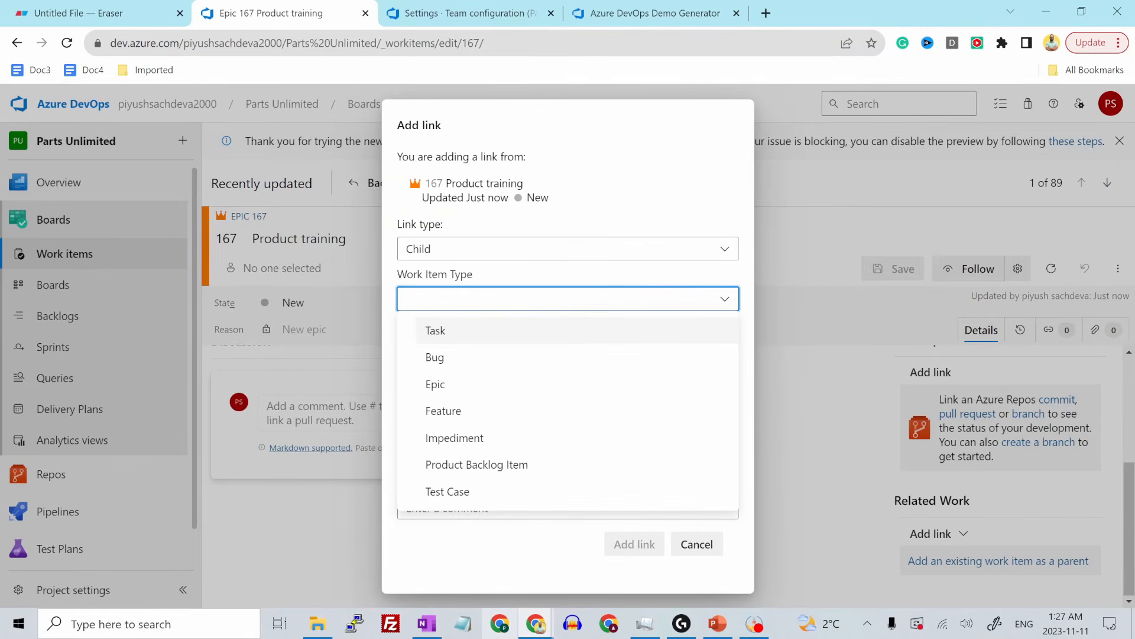
left_click(459, 410)
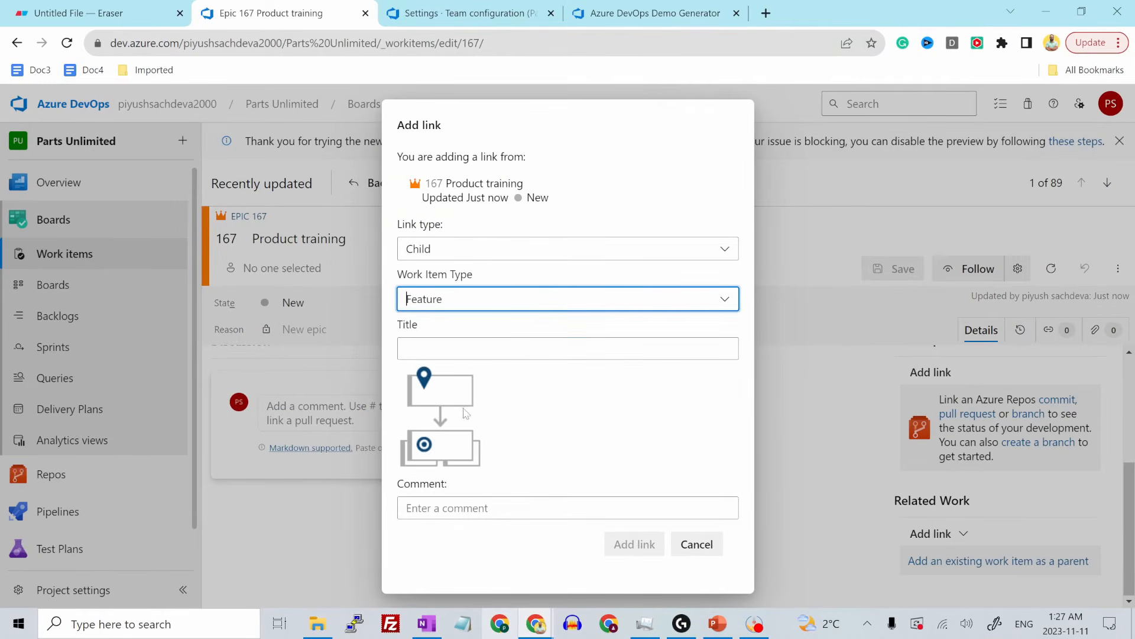
left_click(459, 348)
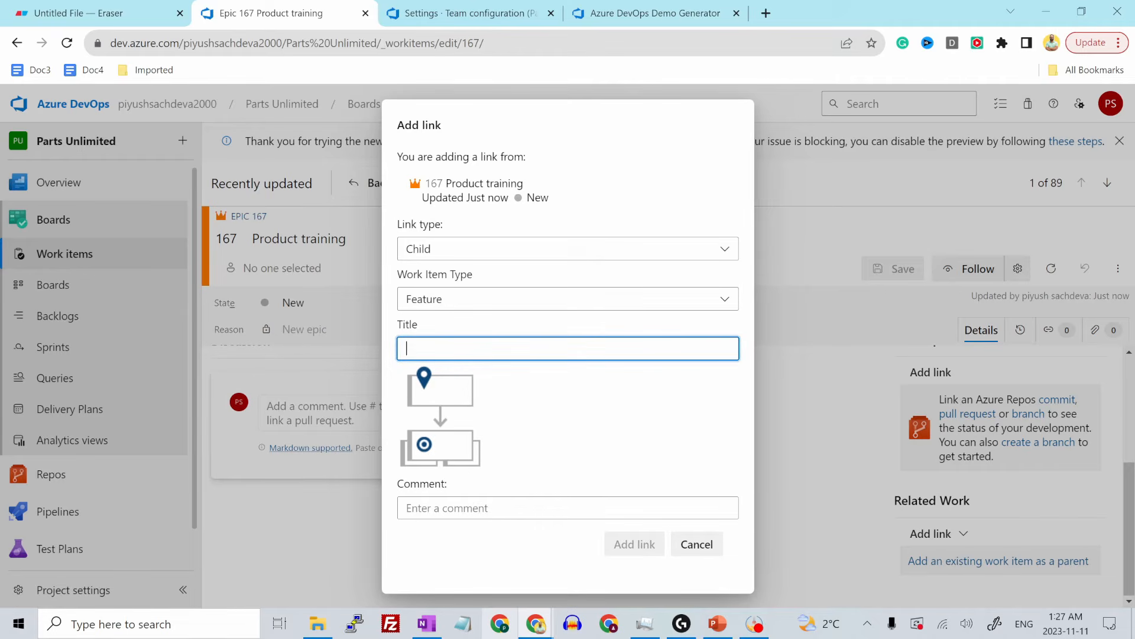
type("Trainin")
key("BackSpace")
key("BackSpace")
type("ning dashboard")
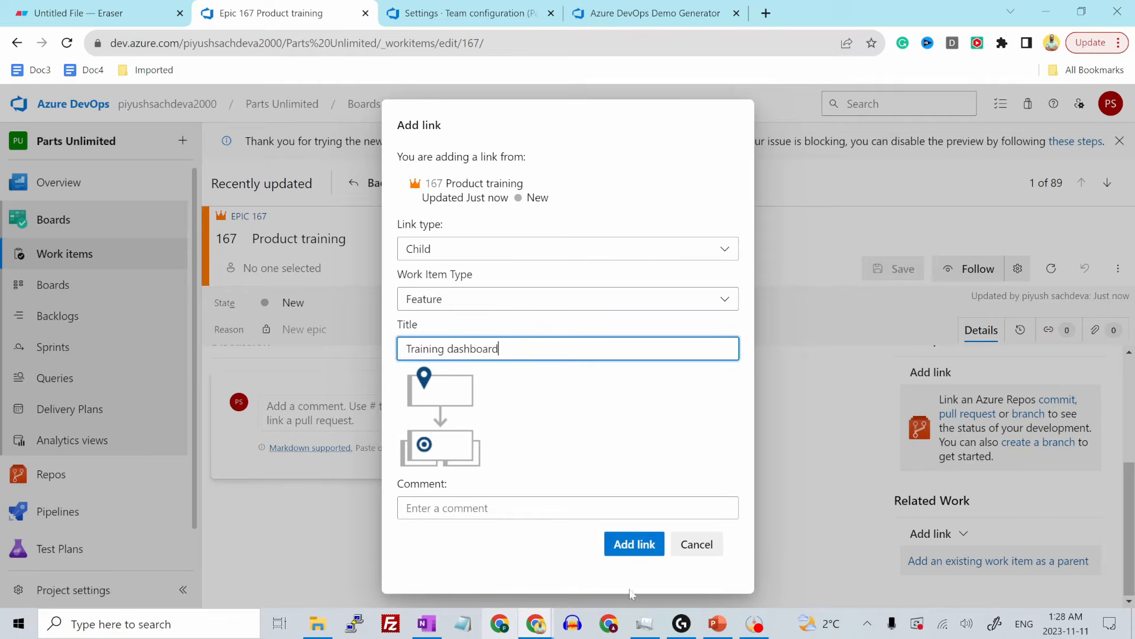
left_click(631, 544)
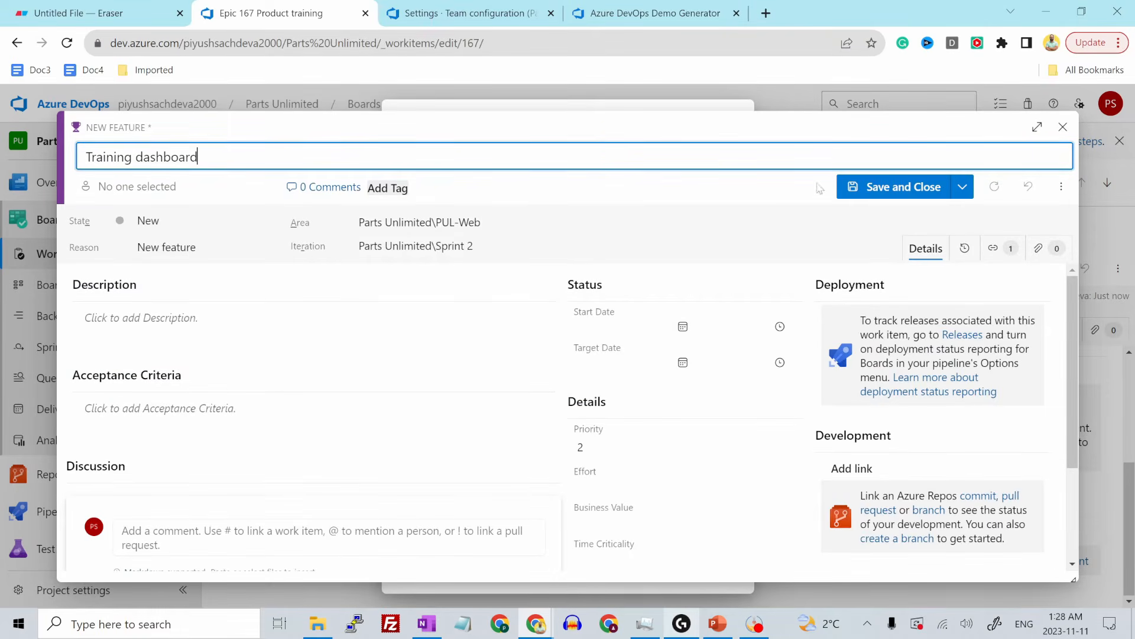
left_click(881, 188)
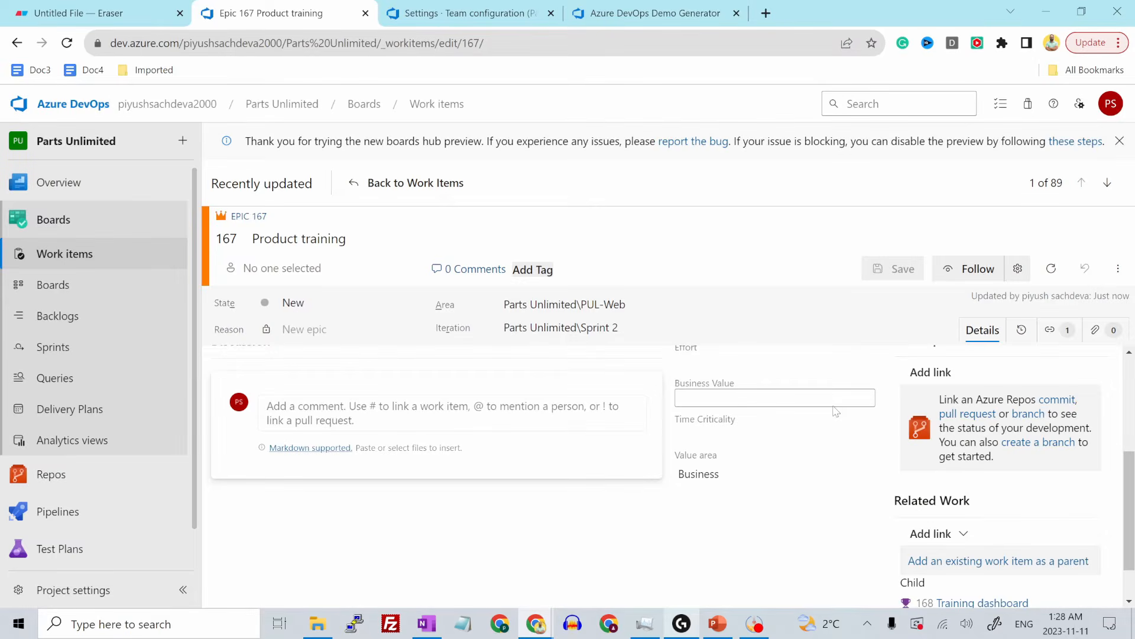
scroll(835, 411, "down", 1)
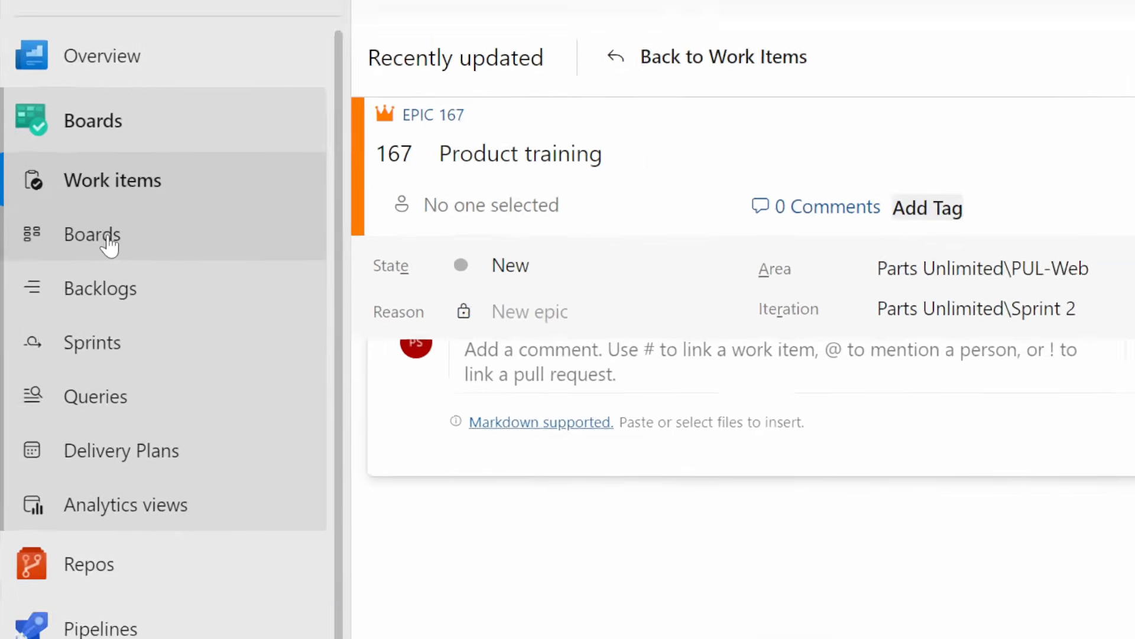
Step: Open the PUL-Web team's board and show it at the Features level
left_click(62, 286)
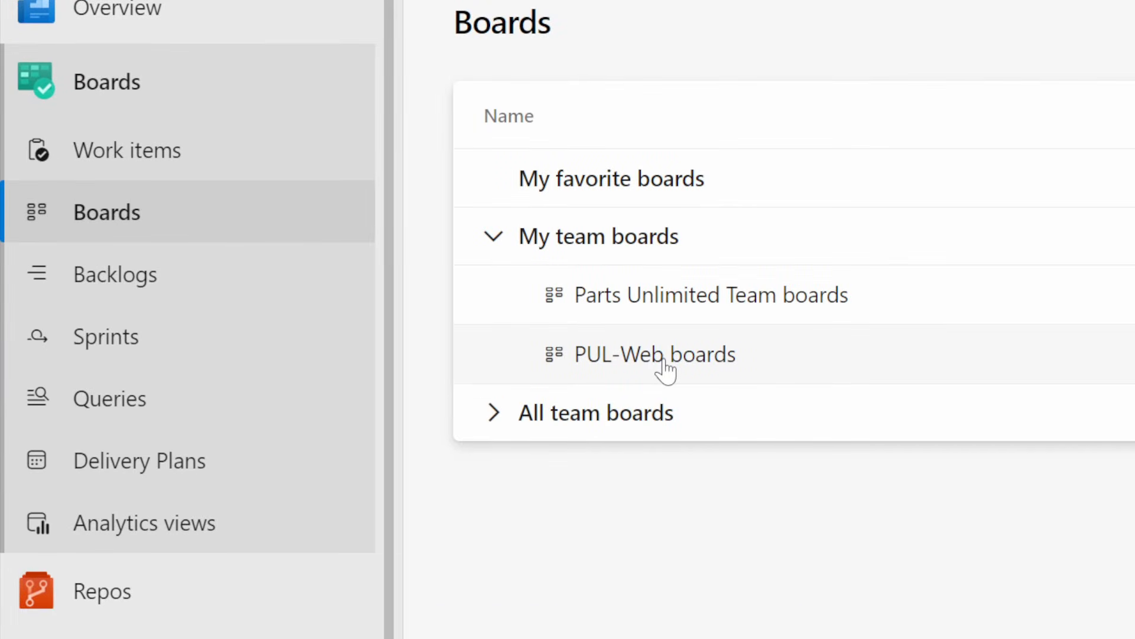
left_click(663, 362)
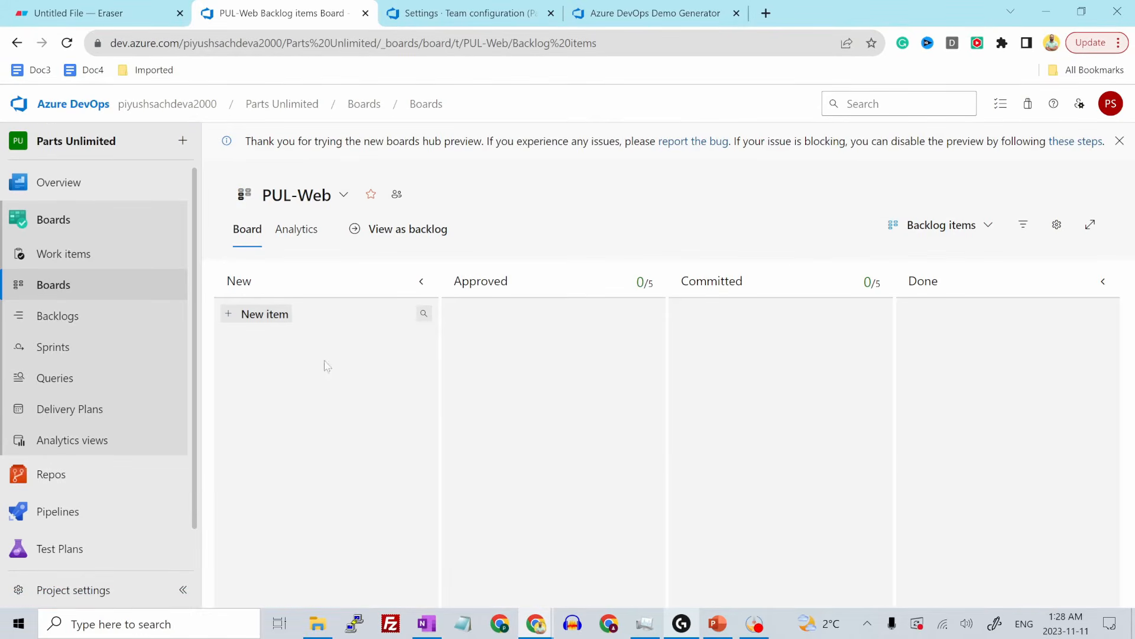
left_click(984, 234)
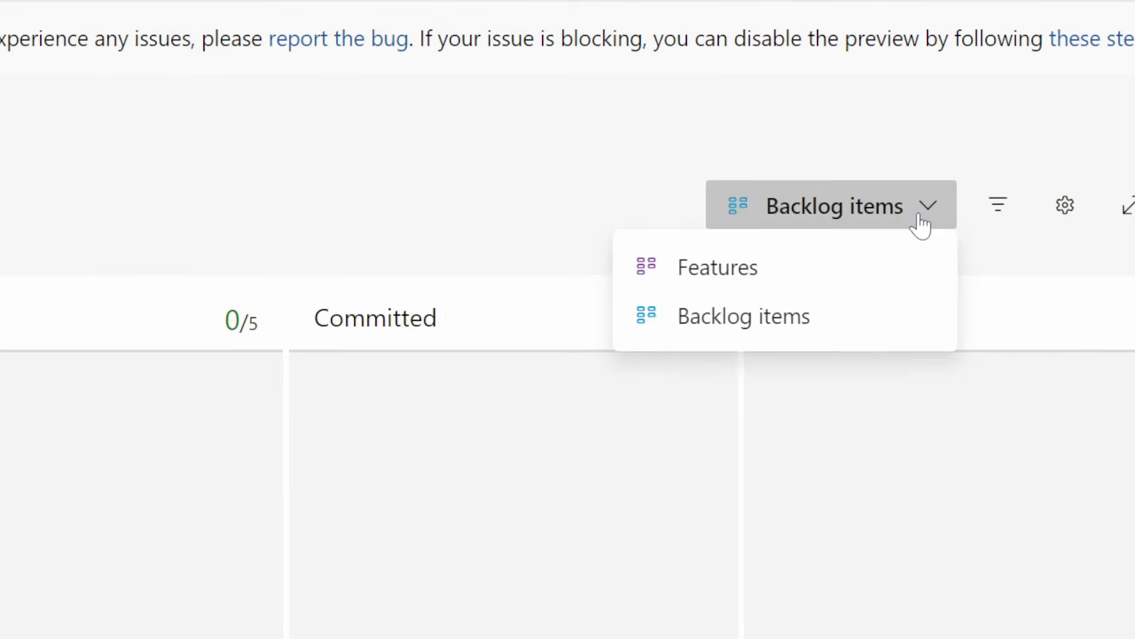
left_click(921, 225)
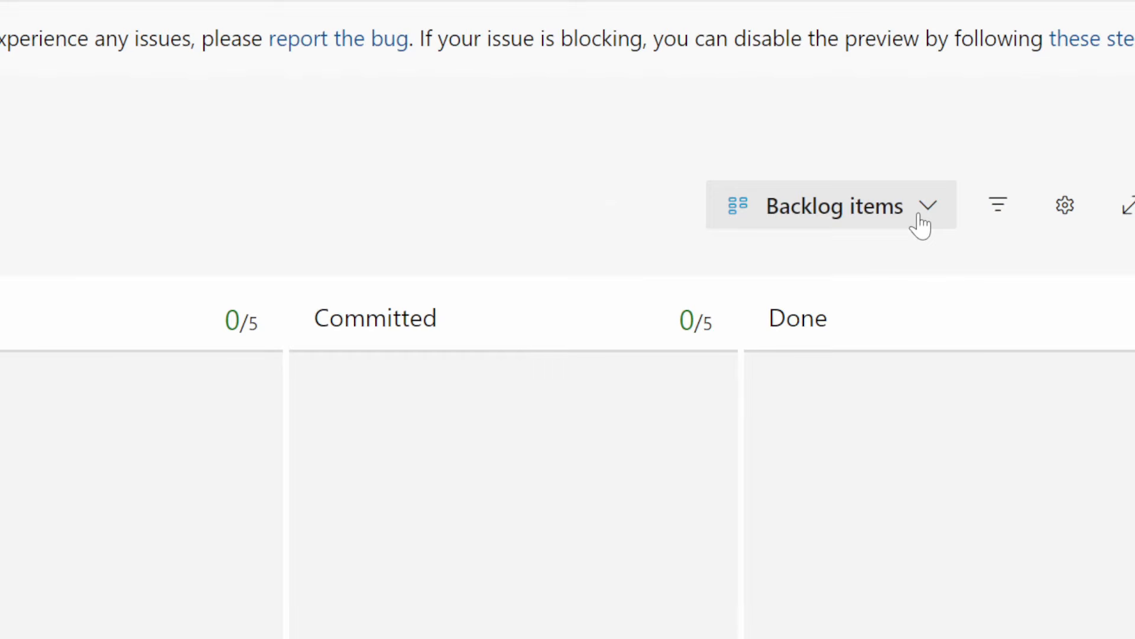
left_click(921, 224)
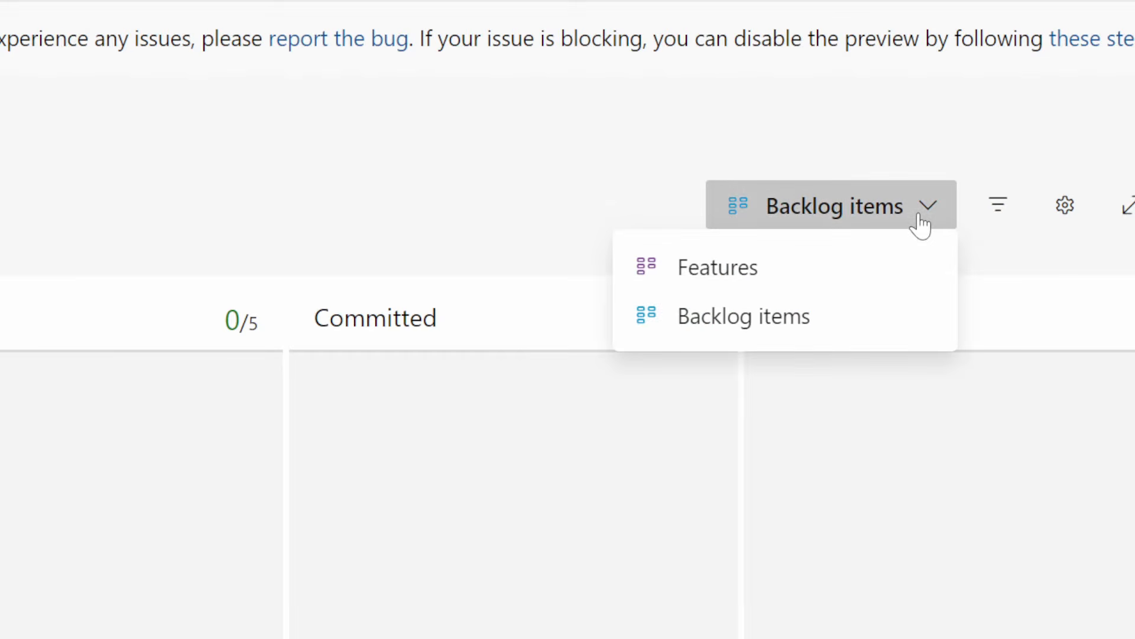
left_click(840, 272)
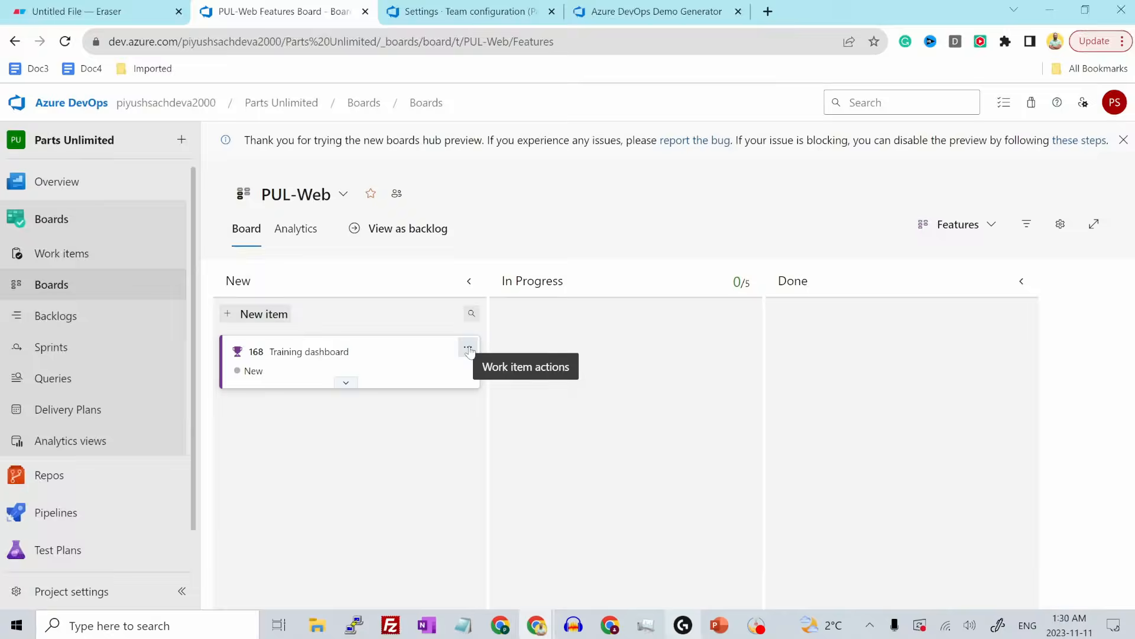
Step: Add the product backlog item "As a customer, I want to view new tutorials" to the Training dashboard feature
left_click(468, 348)
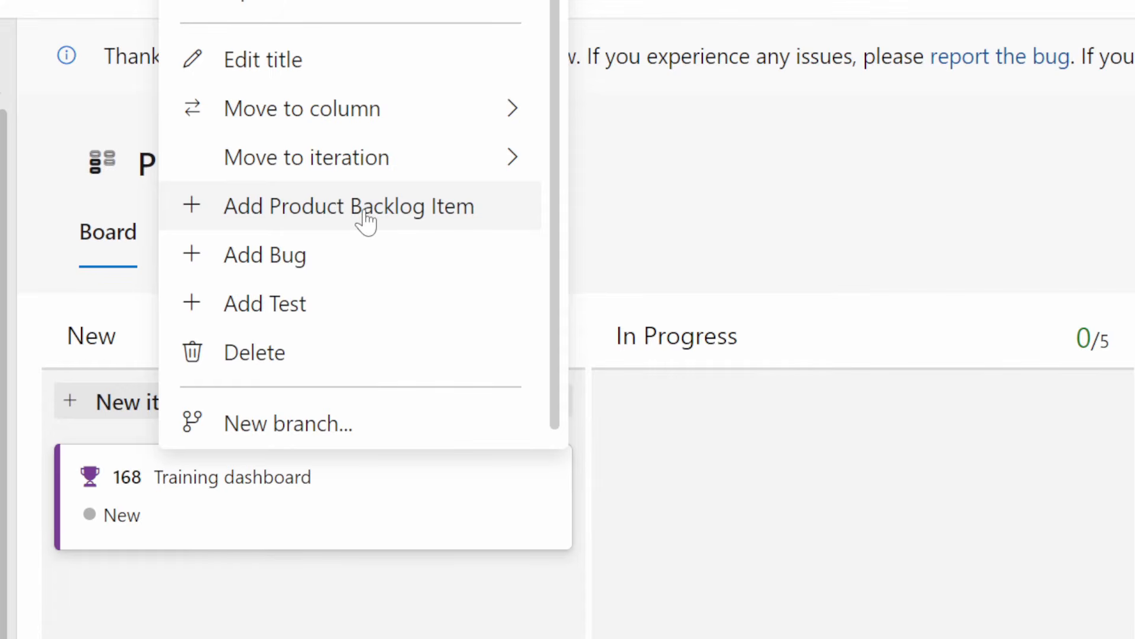
left_click(366, 222)
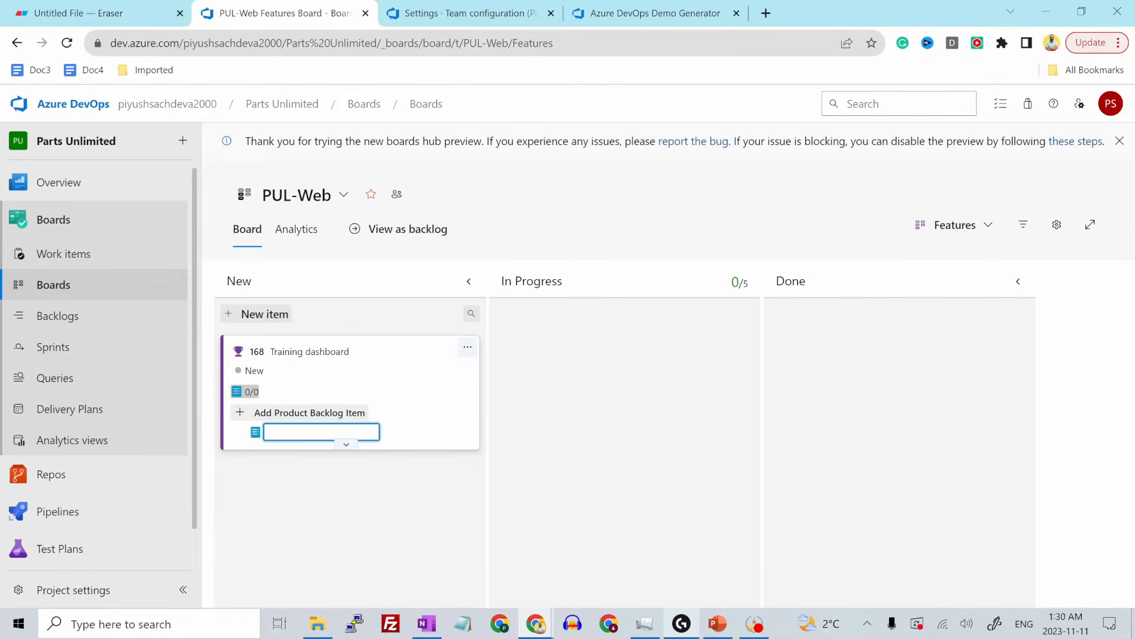
type("As a customer, I wasn")
key("BackSpace")
key("BackSpace")
type("nt to view new tutorials")
key("Return")
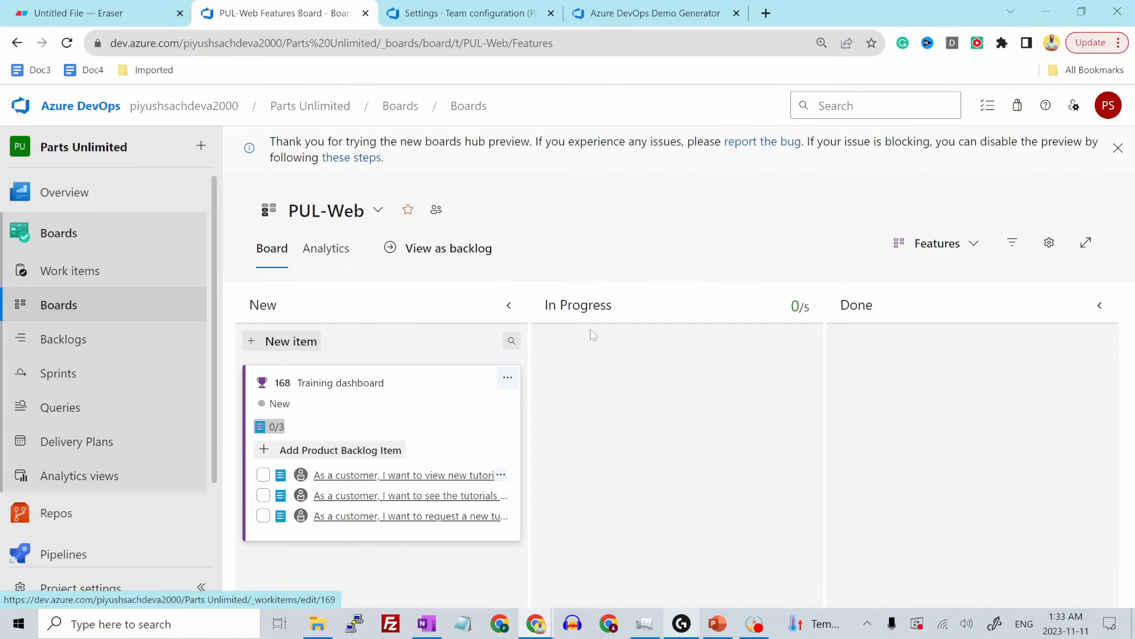
Step: Review the board at the Backlog items level, and return to the Features level to list the Training dashboard card's backlog items
left_click(937, 243)
left_click(877, 305)
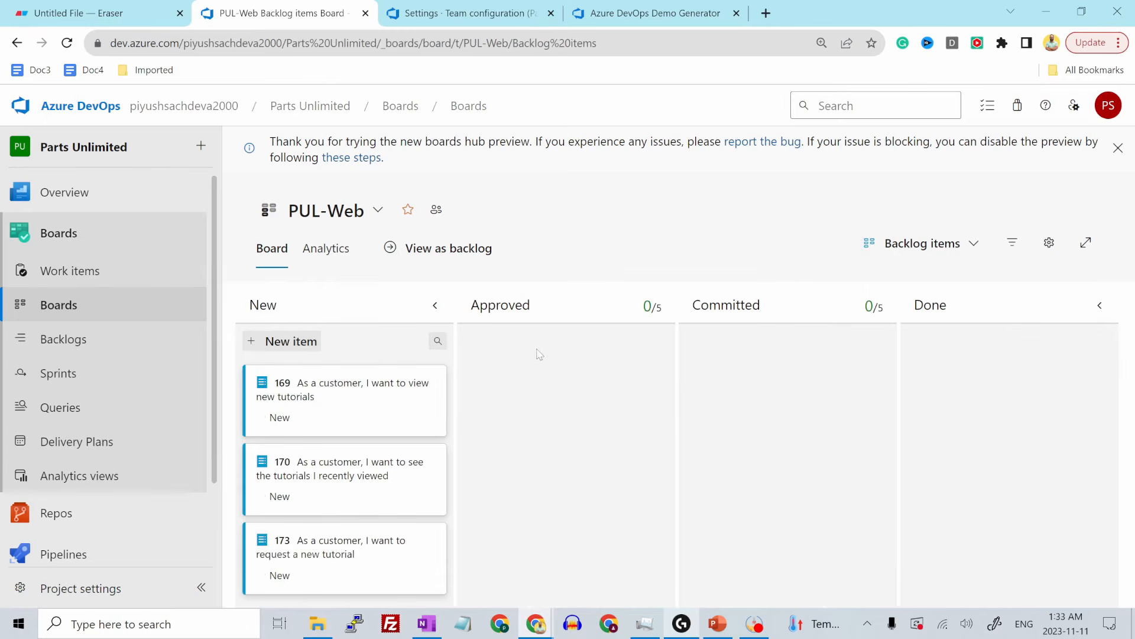
left_click(922, 245)
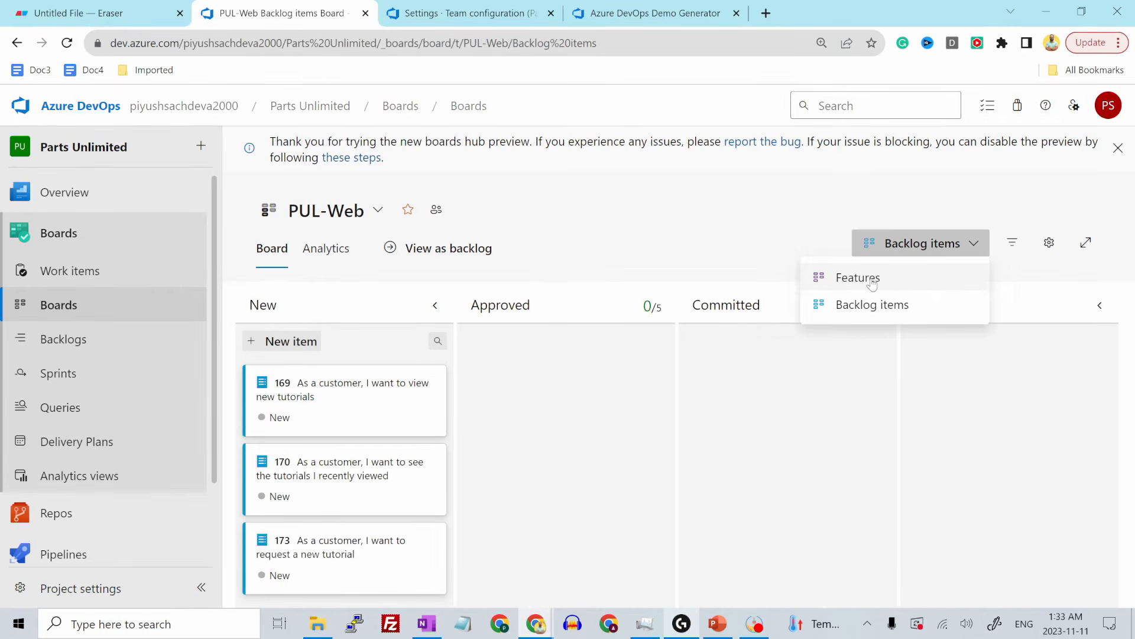
left_click(871, 284)
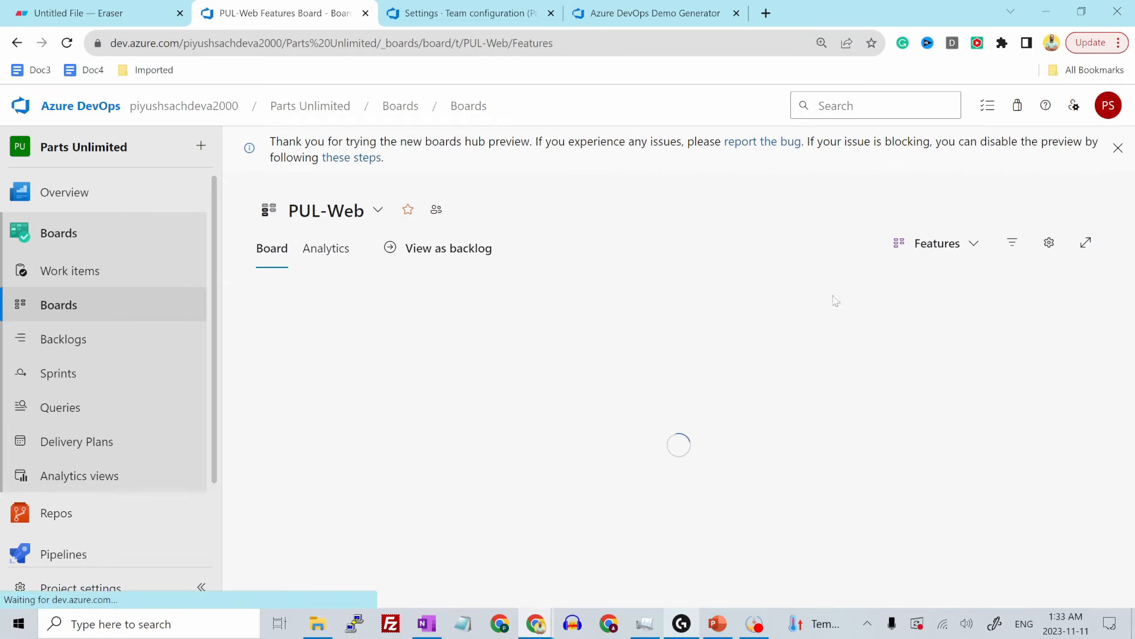
left_click(377, 442)
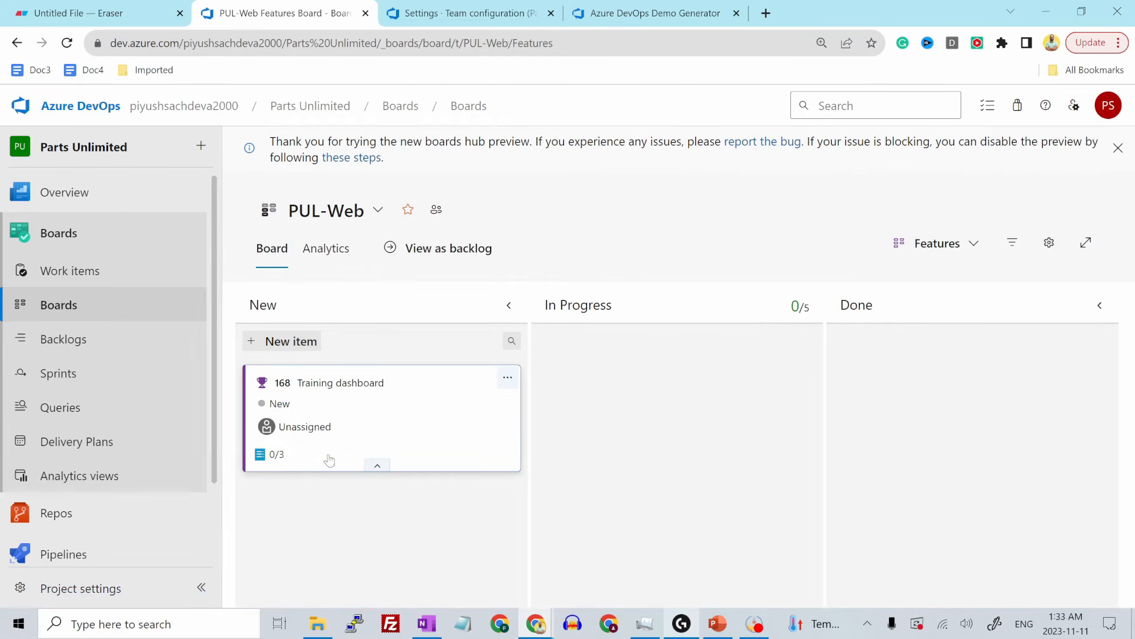
left_click(287, 456)
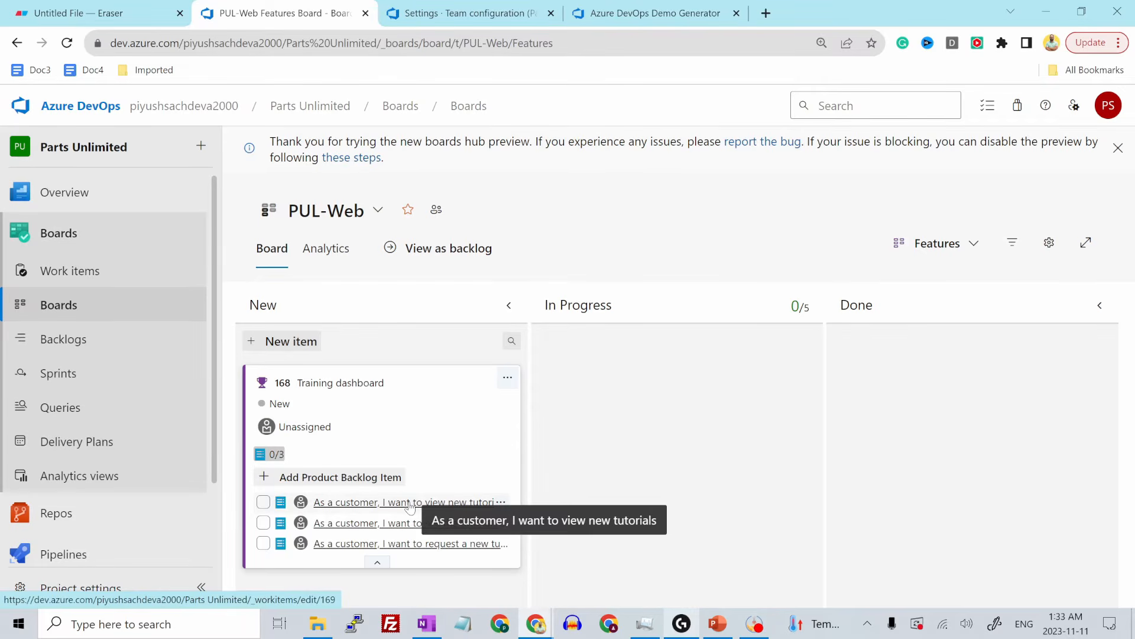
Step: Show the board at the Backlog items level and move "As a customer, I want to view new tutorials" to the Approved column
left_click_drag(410, 507, 568, 362)
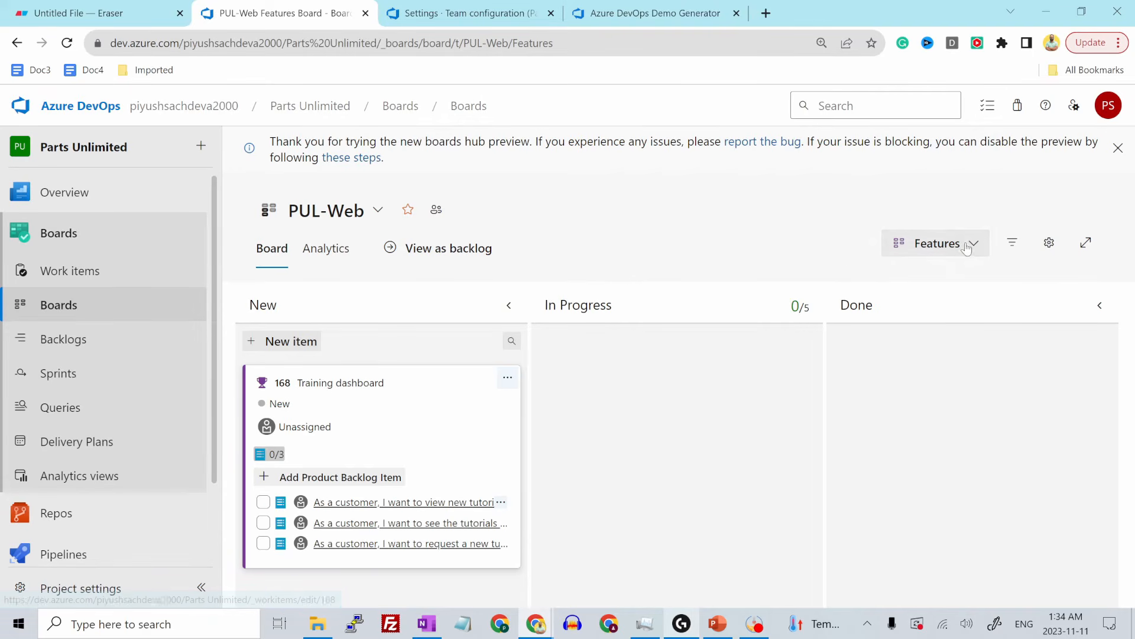
left_click(940, 243)
left_click(873, 307)
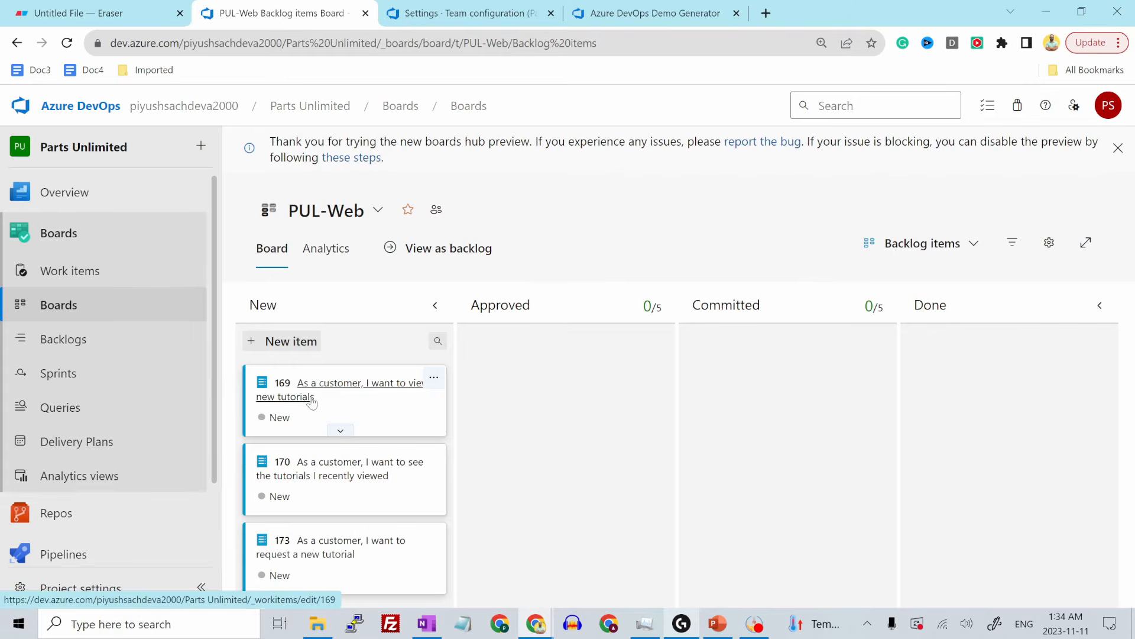
left_click_drag(347, 400, 564, 363)
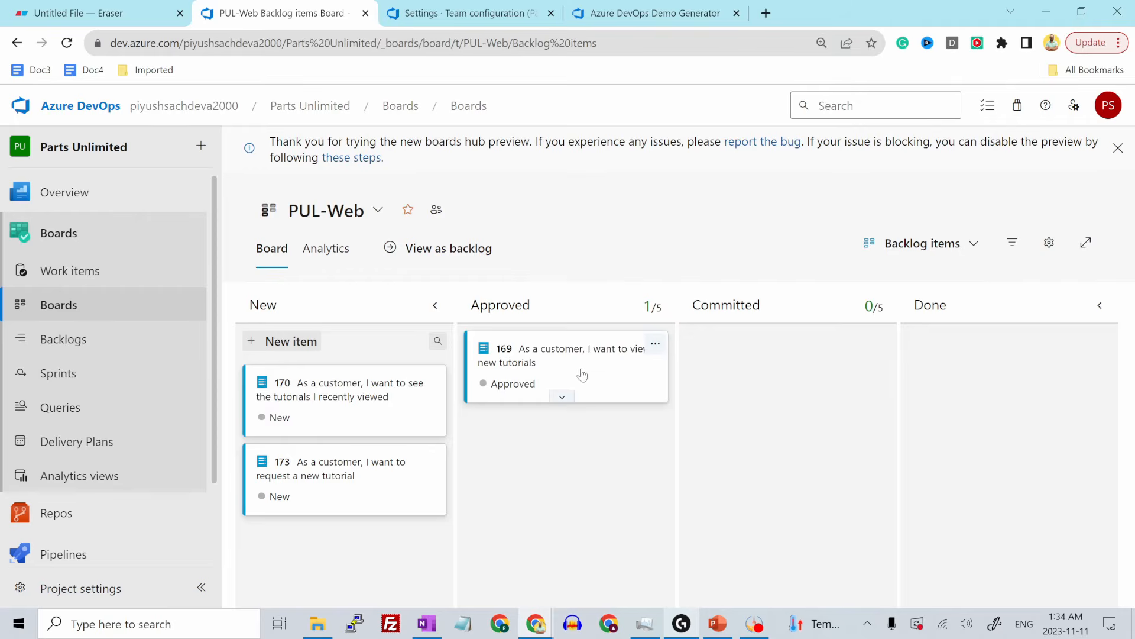
Step: Assign the approved backlog item "As a customer, I want to view new tutorials" to the suggested team member and save it
left_click(549, 351)
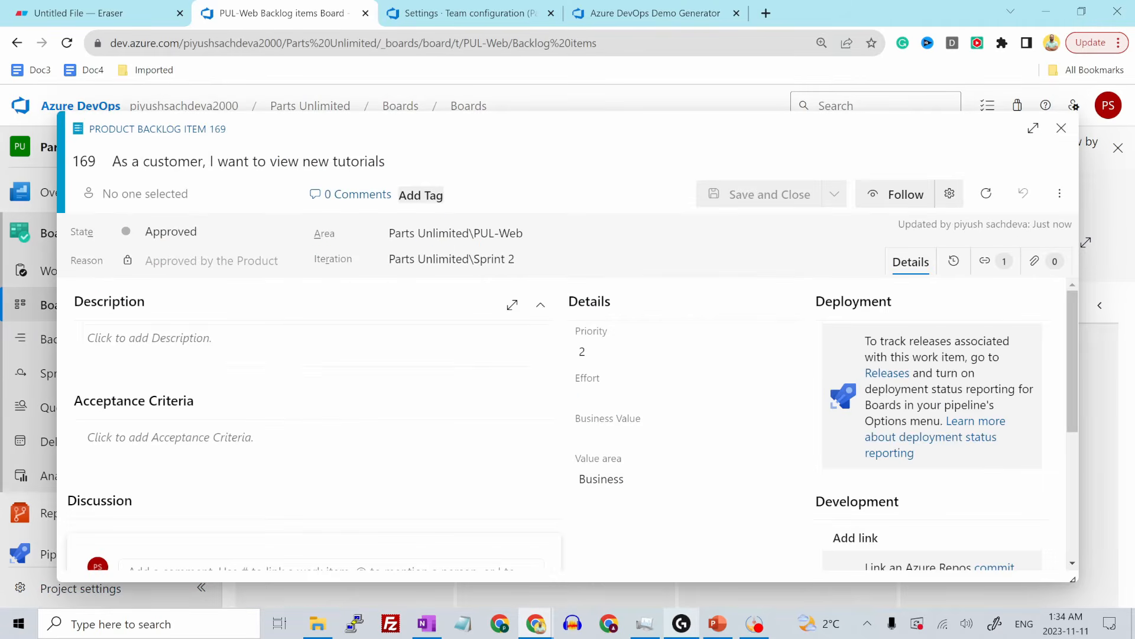
left_click(145, 194)
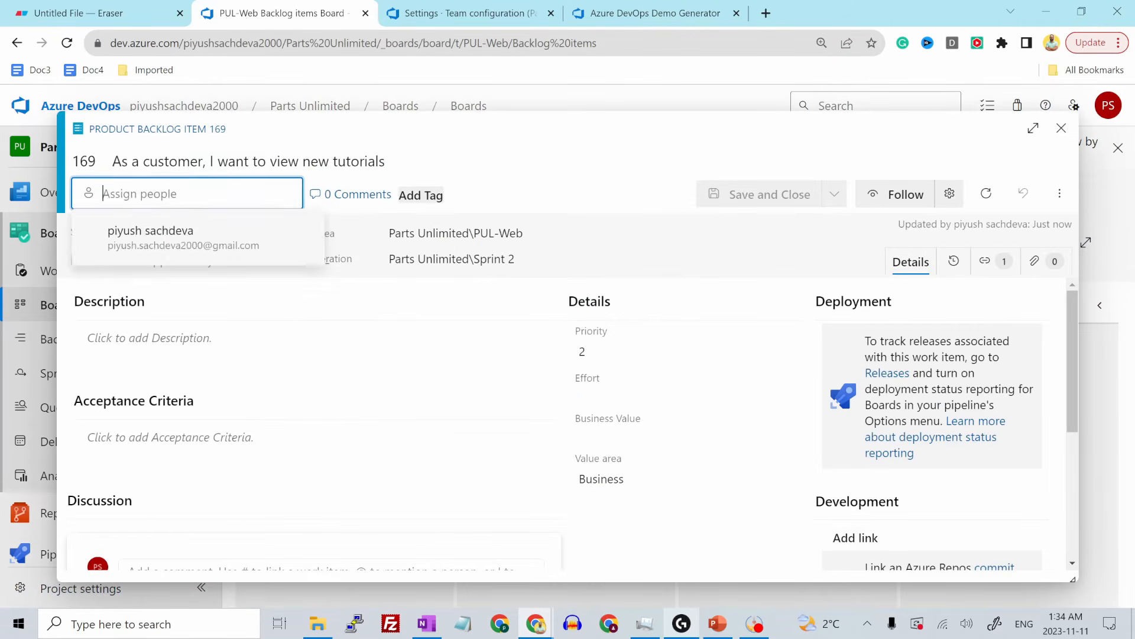
left_click(152, 234)
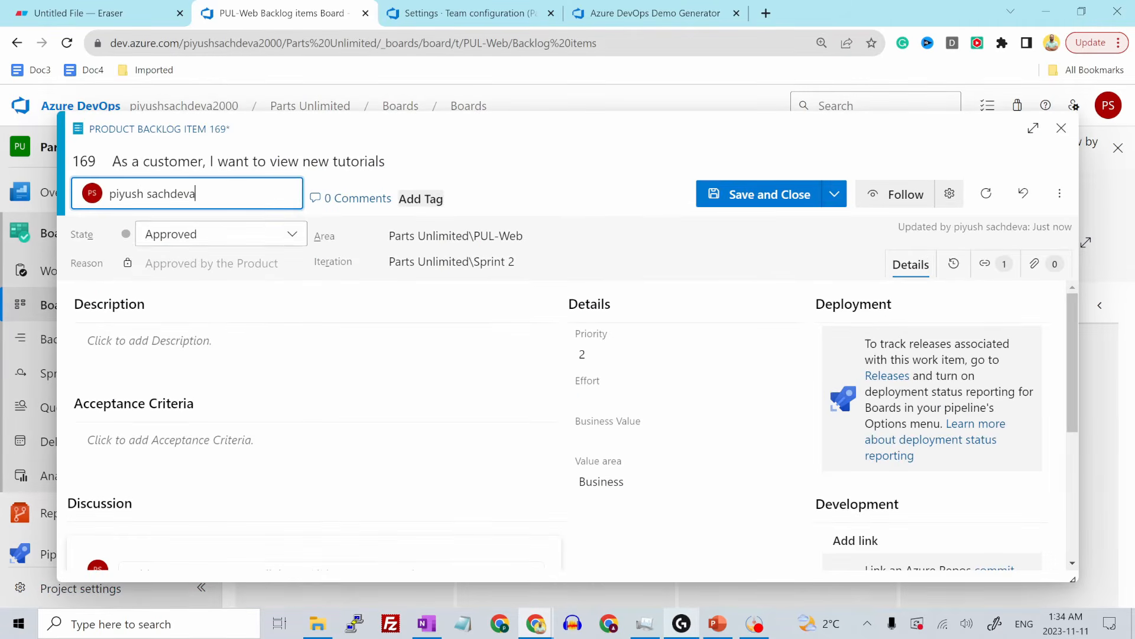
left_click(751, 197)
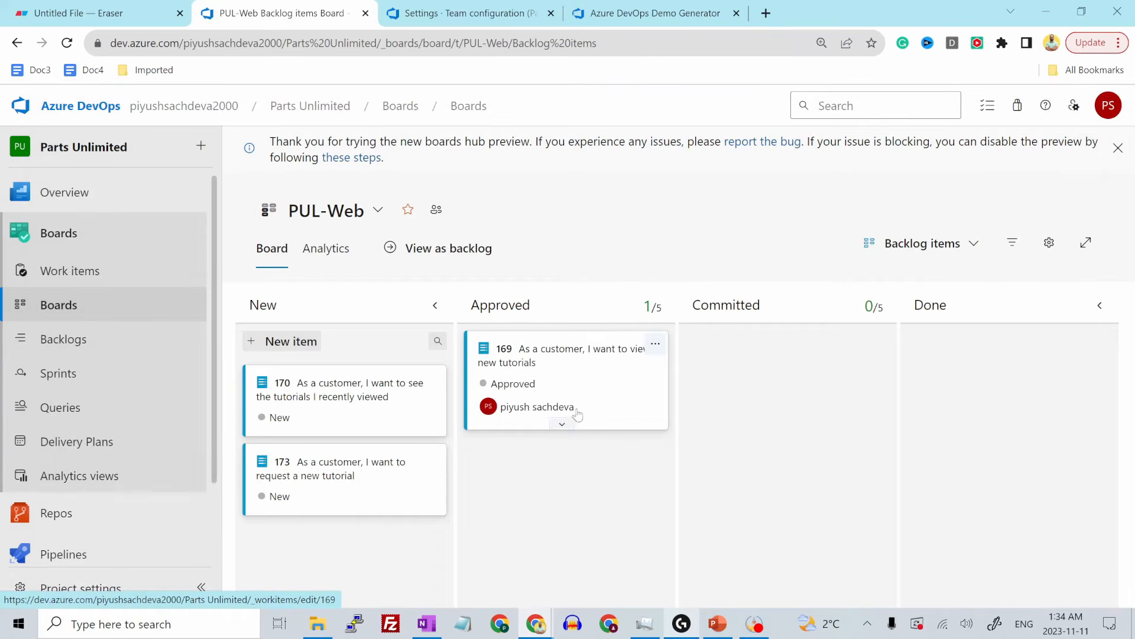
Step: In the backlog view, add the task "Add page for most recent tutorial" under "As a customer, I want to view new tutorials"
left_click(435, 254)
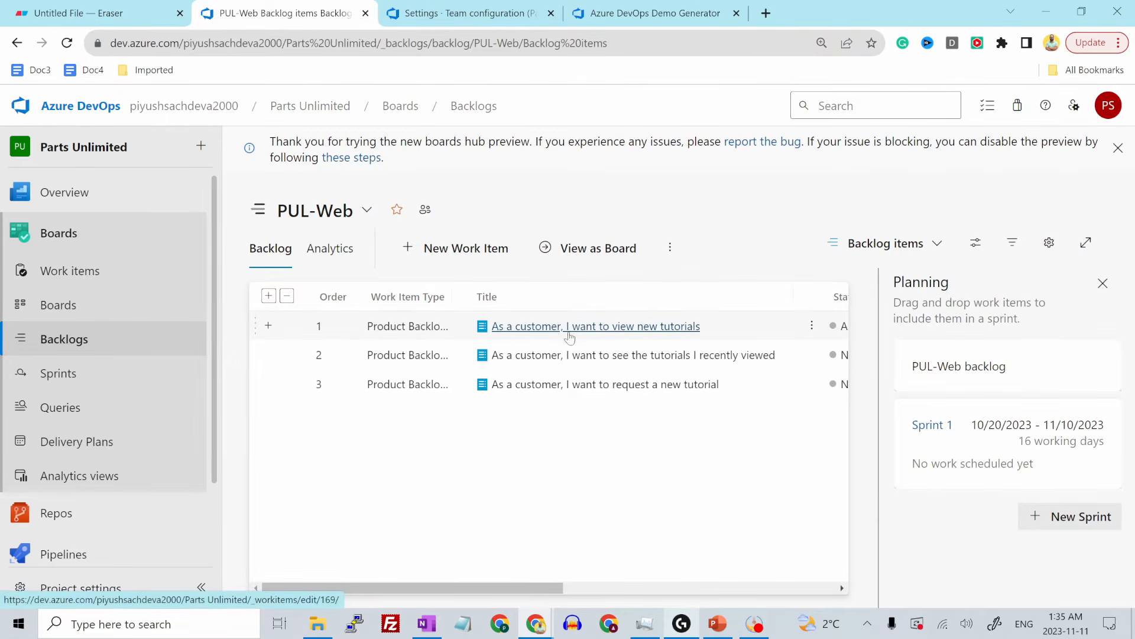
left_click(268, 325)
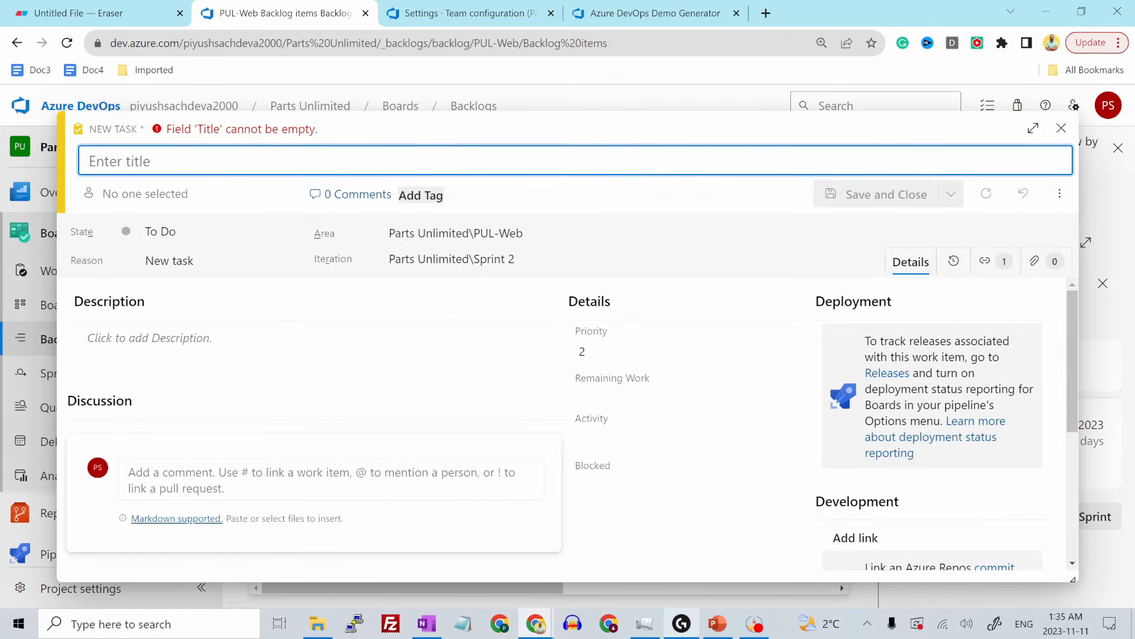
type("Add page fopr most r")
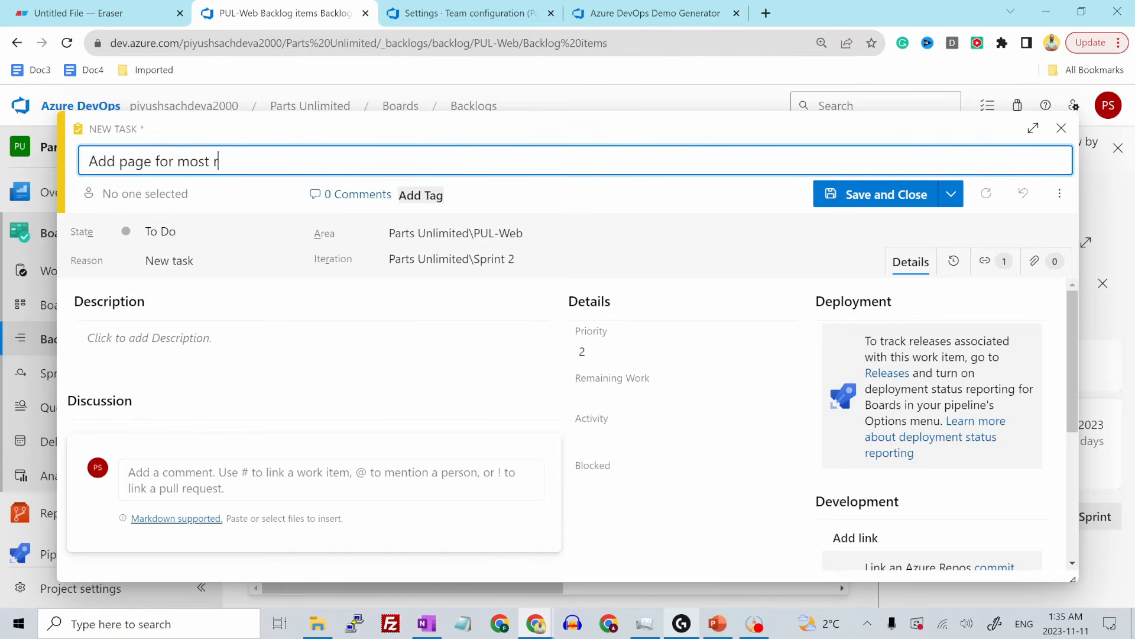
type("ecent tutorial")
left_click(869, 195)
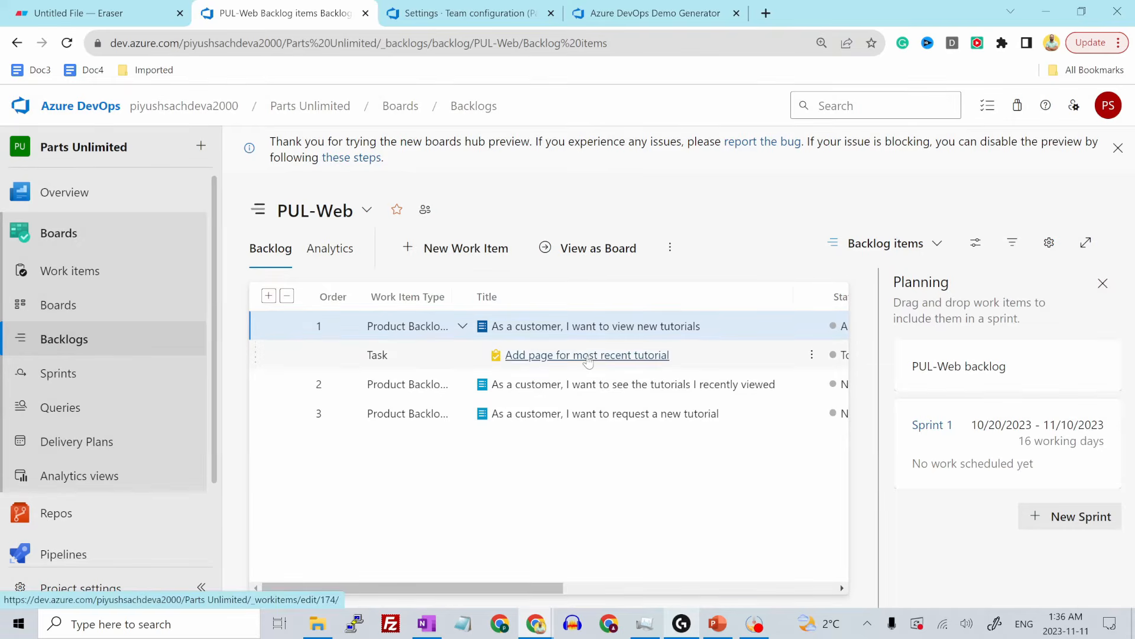
Step: Set the "Add page for most recent tutorial" task's activity to Development and remaining work to 2, and save it
left_click(588, 358)
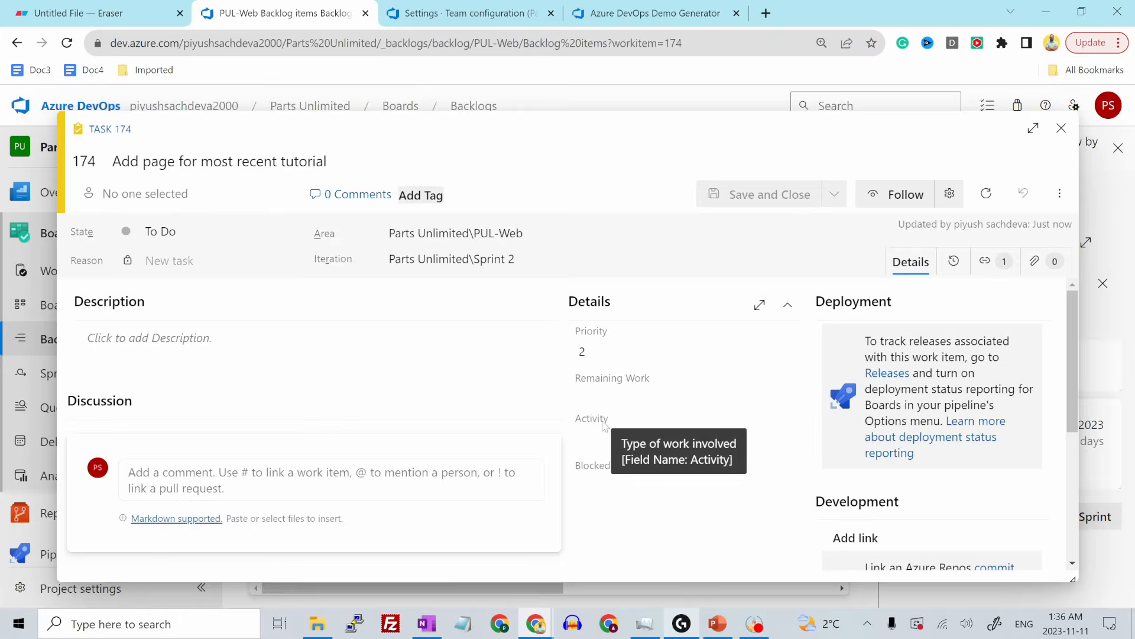
left_click(638, 439)
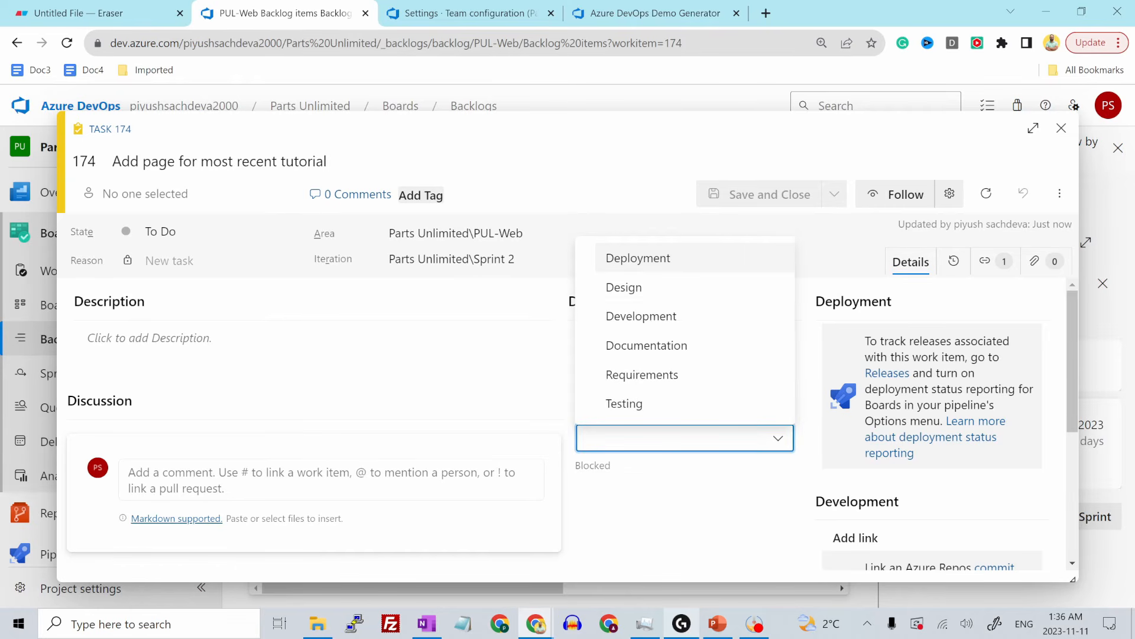
left_click(643, 317)
left_click(642, 394)
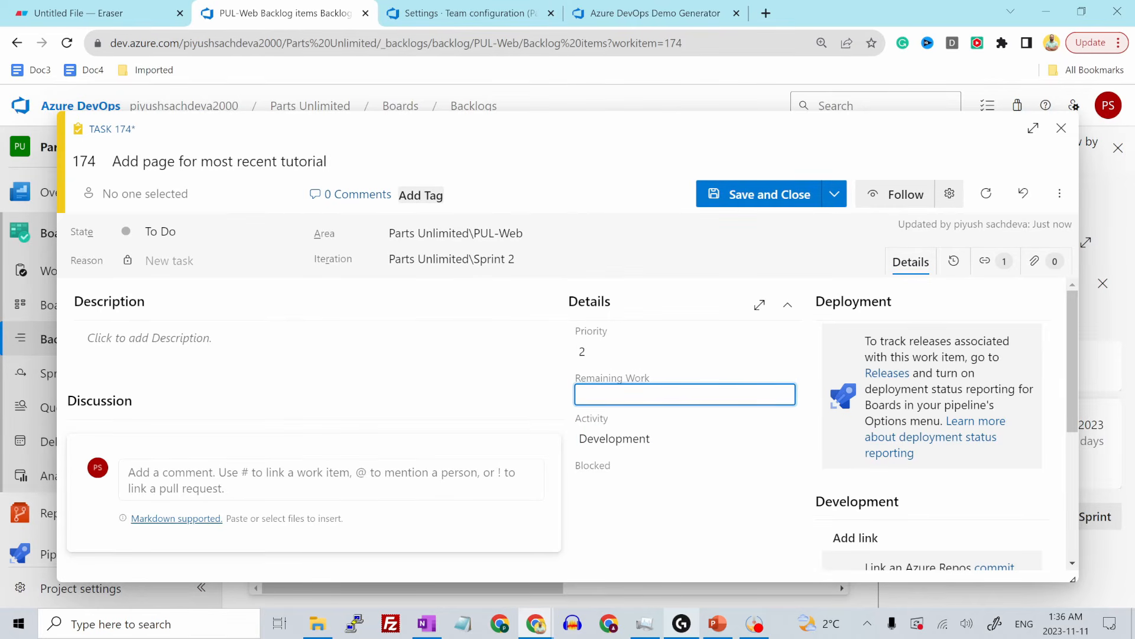
type("2")
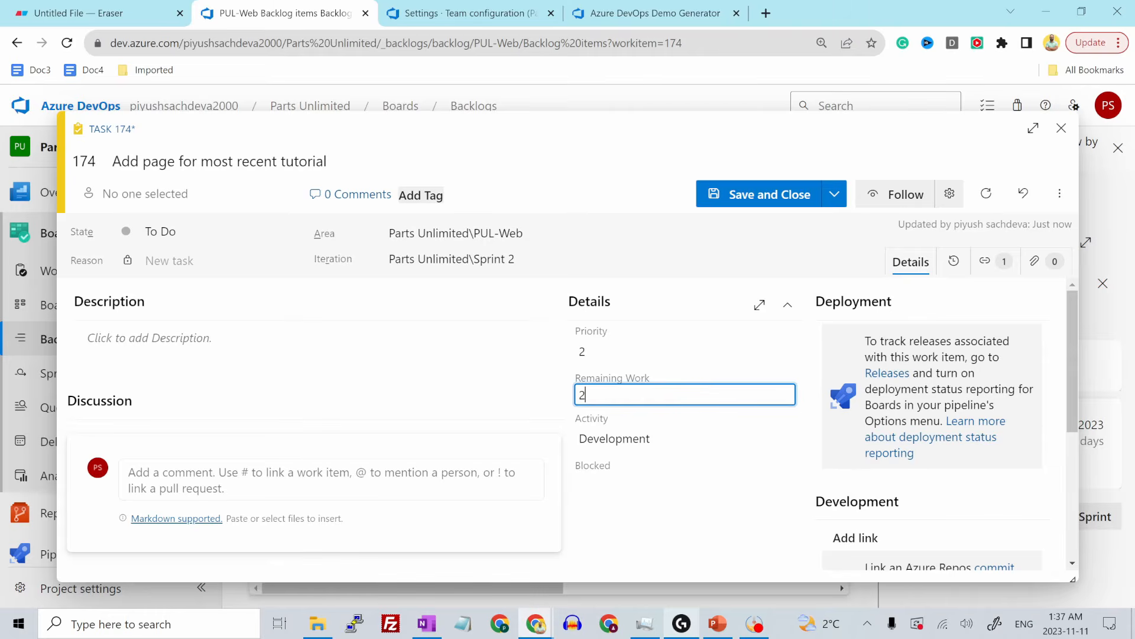
left_click(750, 194)
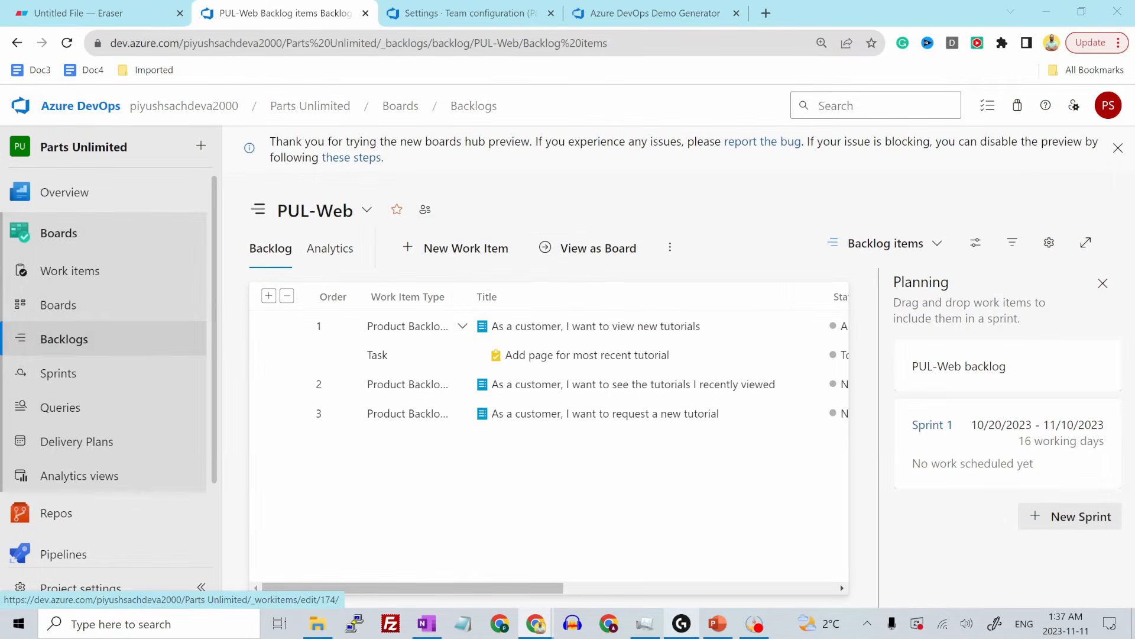
Step: Add the task "Optimize data query for most recent tutorials" under the recently viewed tutorials item, with remaining work 5 and activity Design
left_click_drag(468, 391, 296, 395)
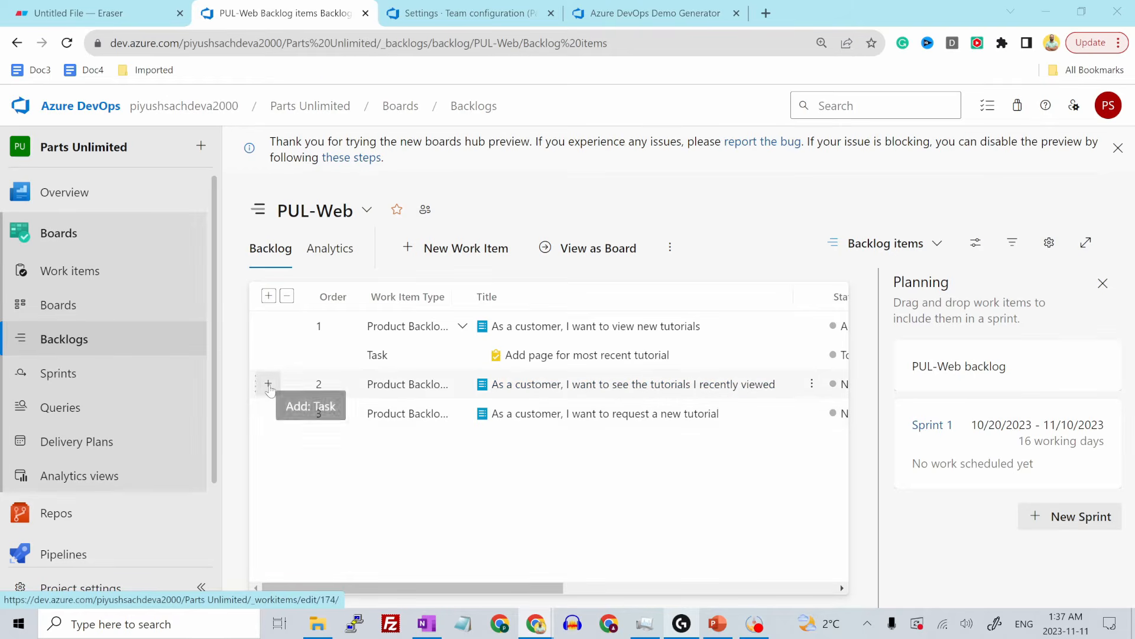
left_click(269, 384)
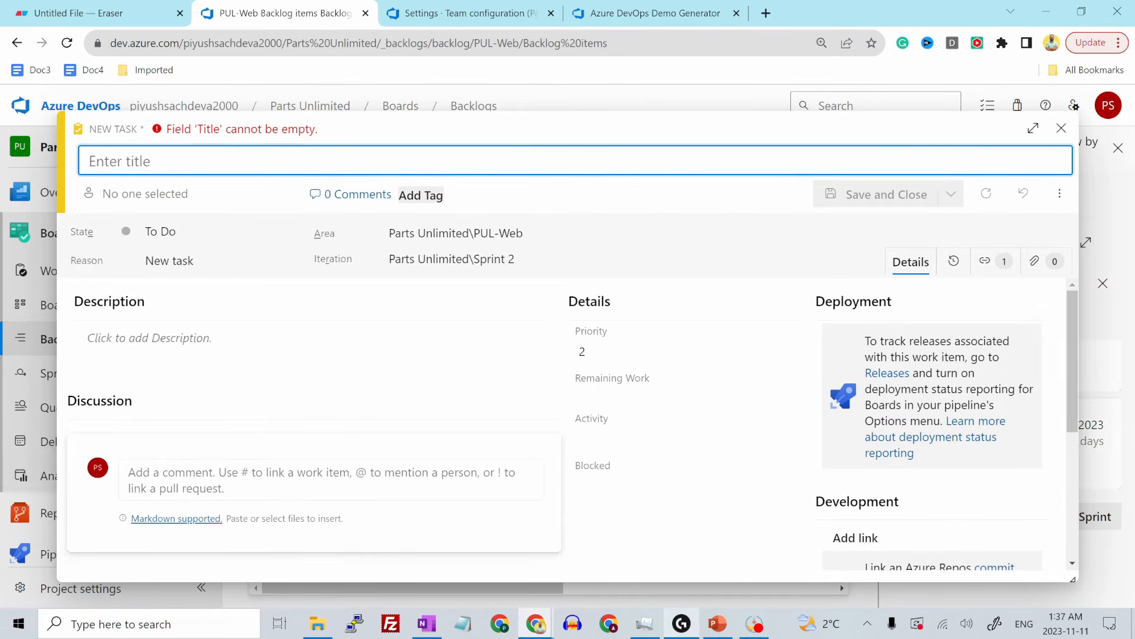
type("Optimize data query for most recent tutorials")
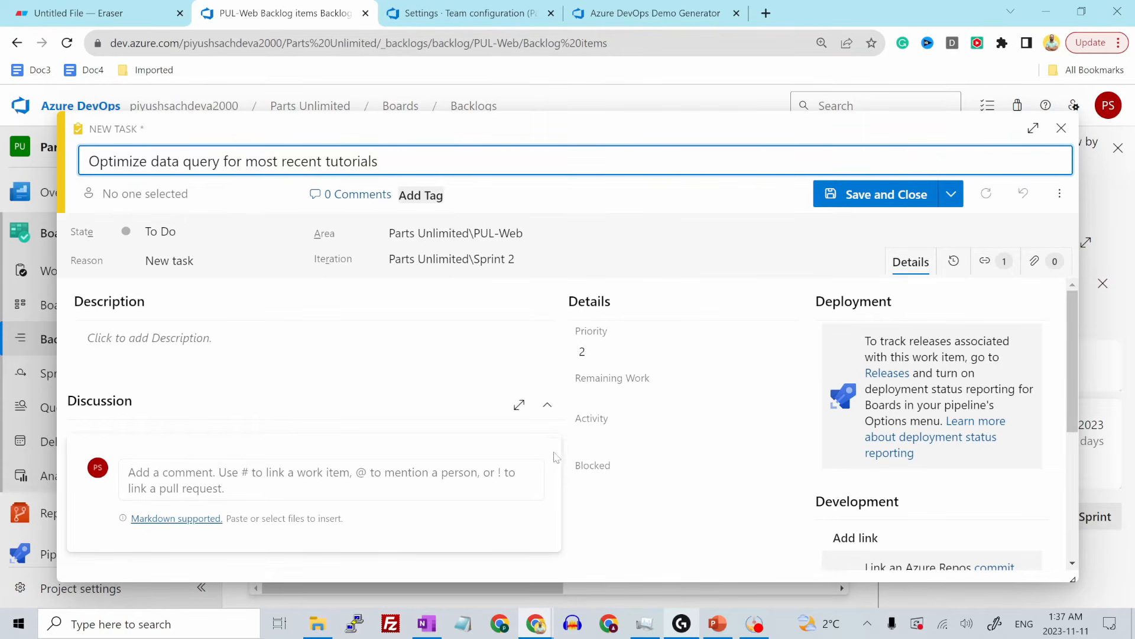
left_click(619, 394)
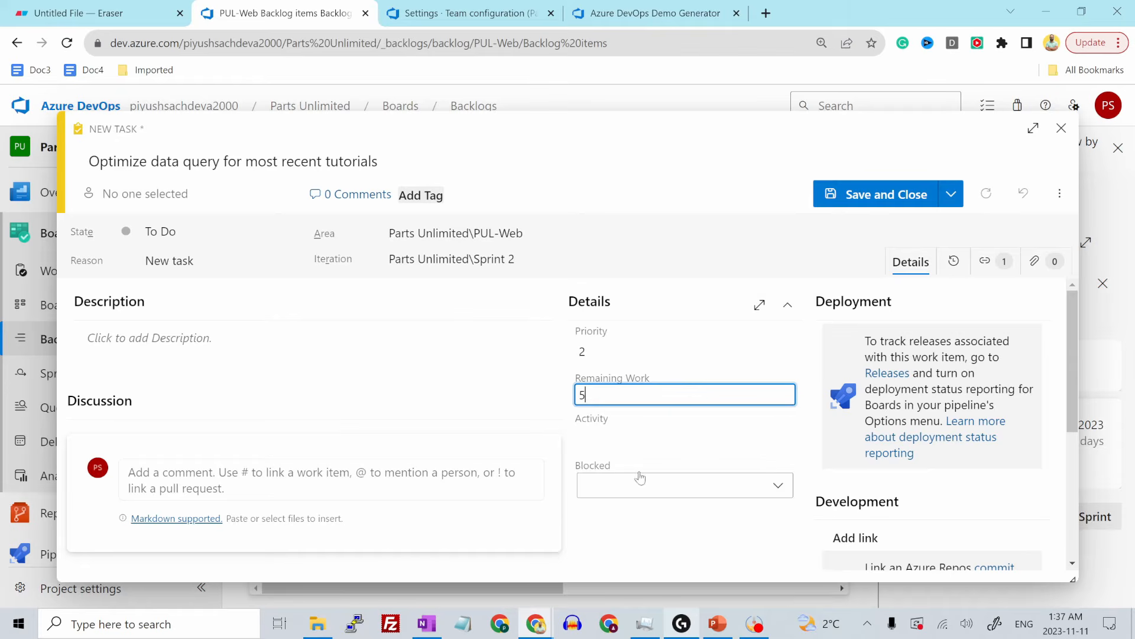
left_click(638, 437)
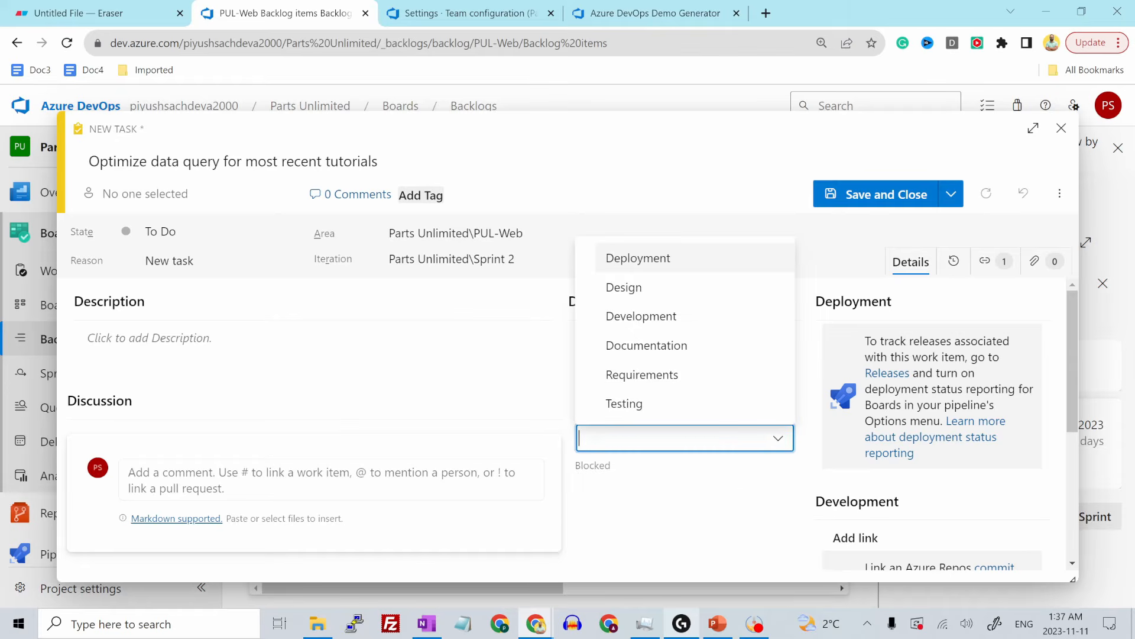
left_click(622, 288)
left_click(874, 194)
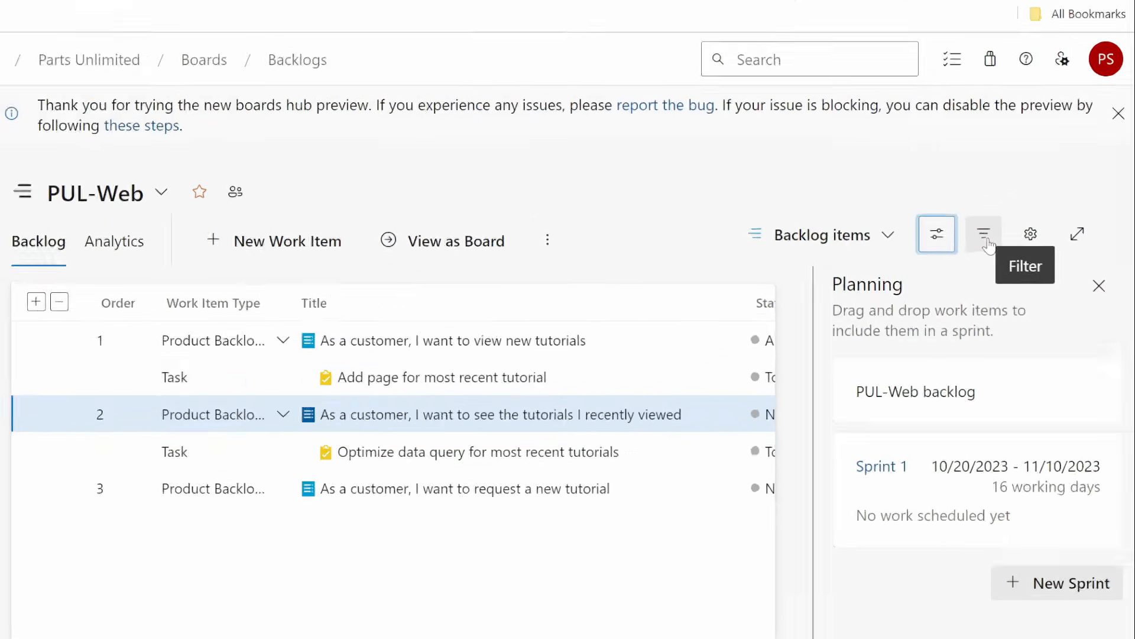
Step: Filter the backlog items by the keyword "customer", and clear the filter
left_click(917, 220)
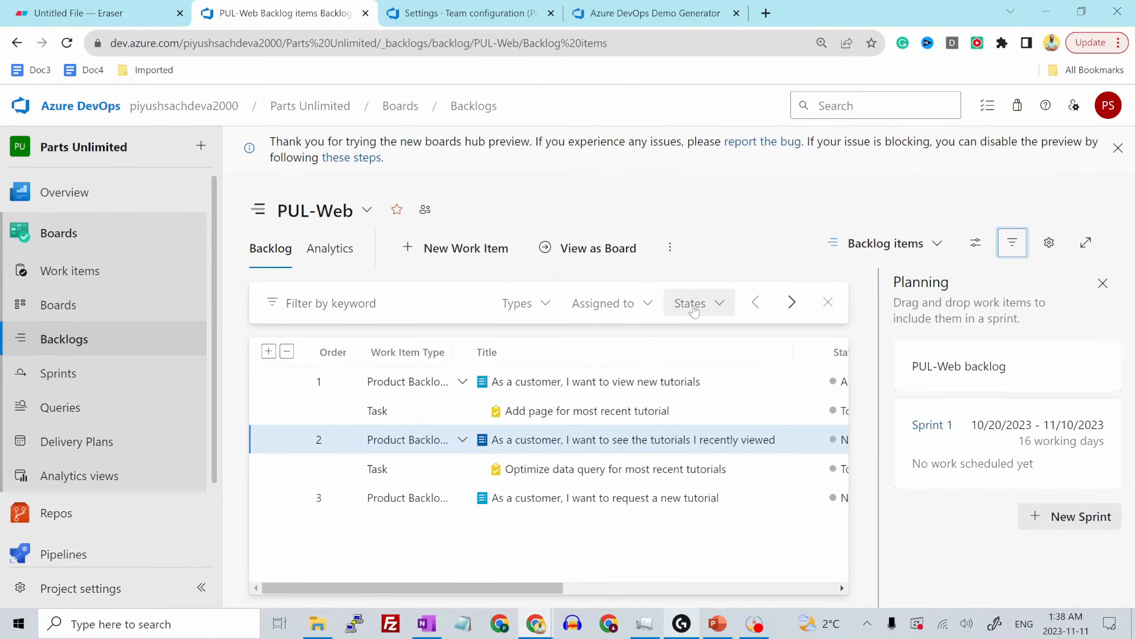
left_click(371, 303)
type("customer")
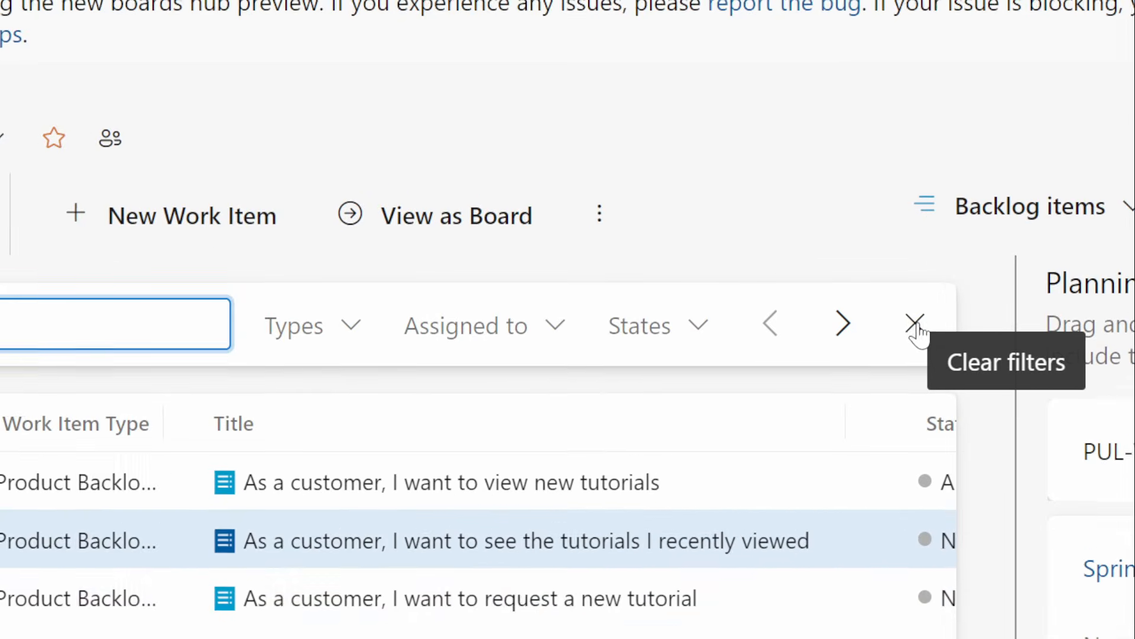
left_click(828, 303)
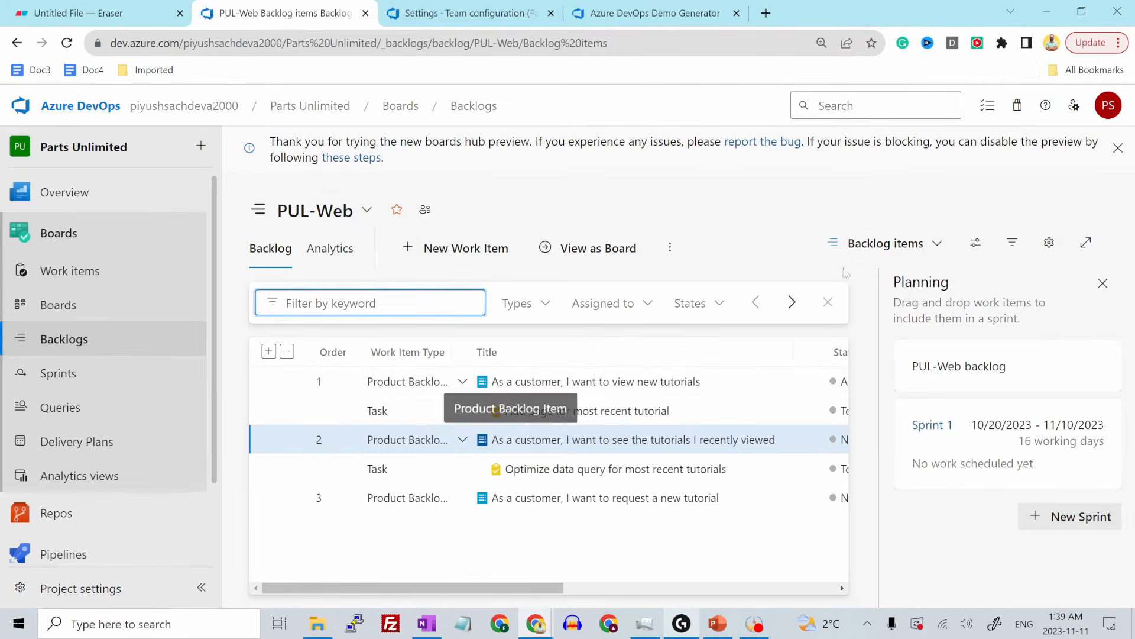
Step: Show the PUL-Web backlog at the Features level and close the filter bar
left_click(899, 253)
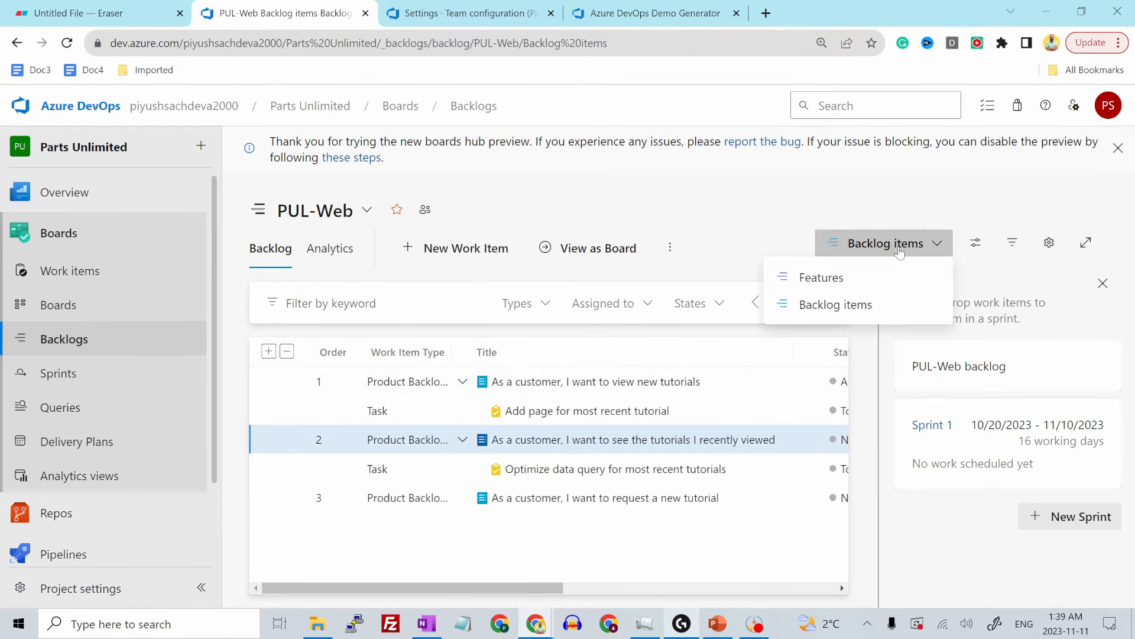
left_click(836, 284)
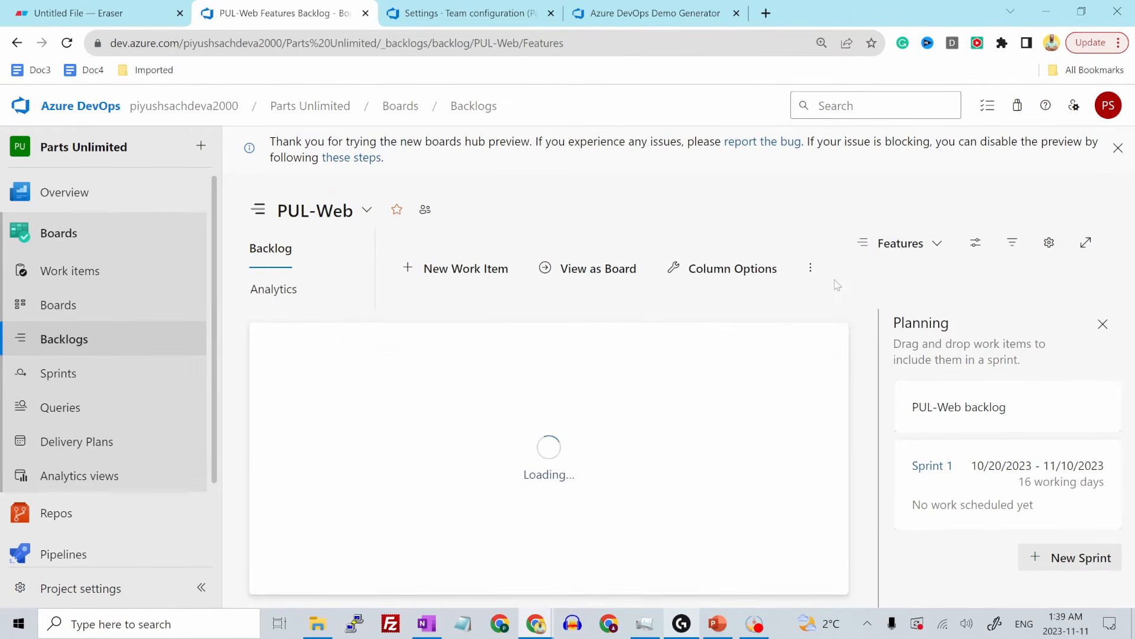
left_click(1016, 241)
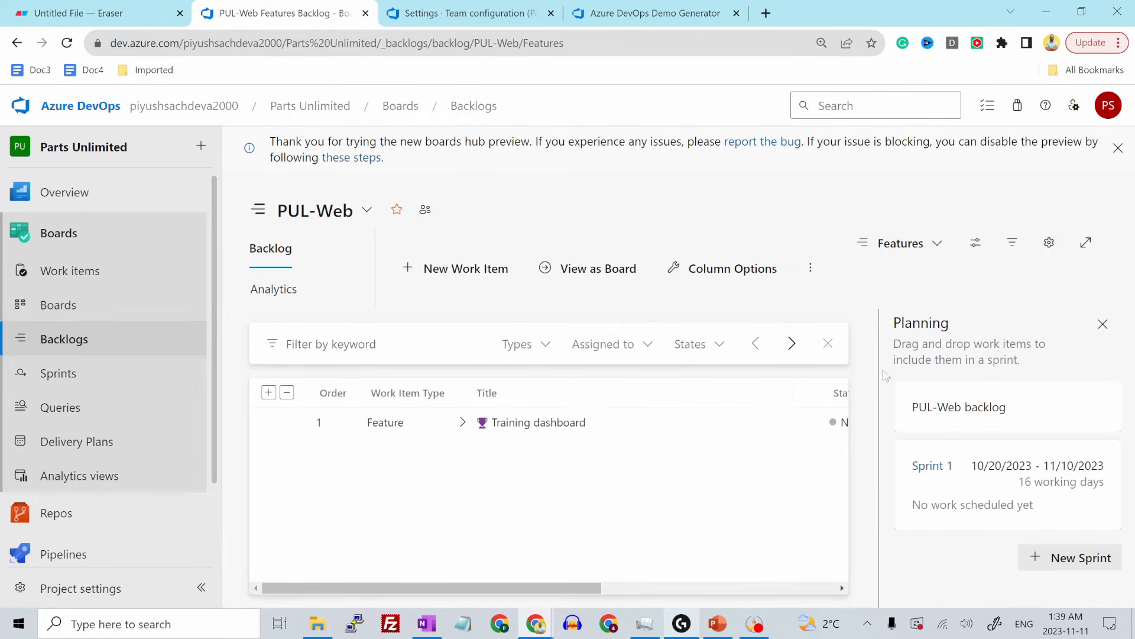
left_click(828, 345)
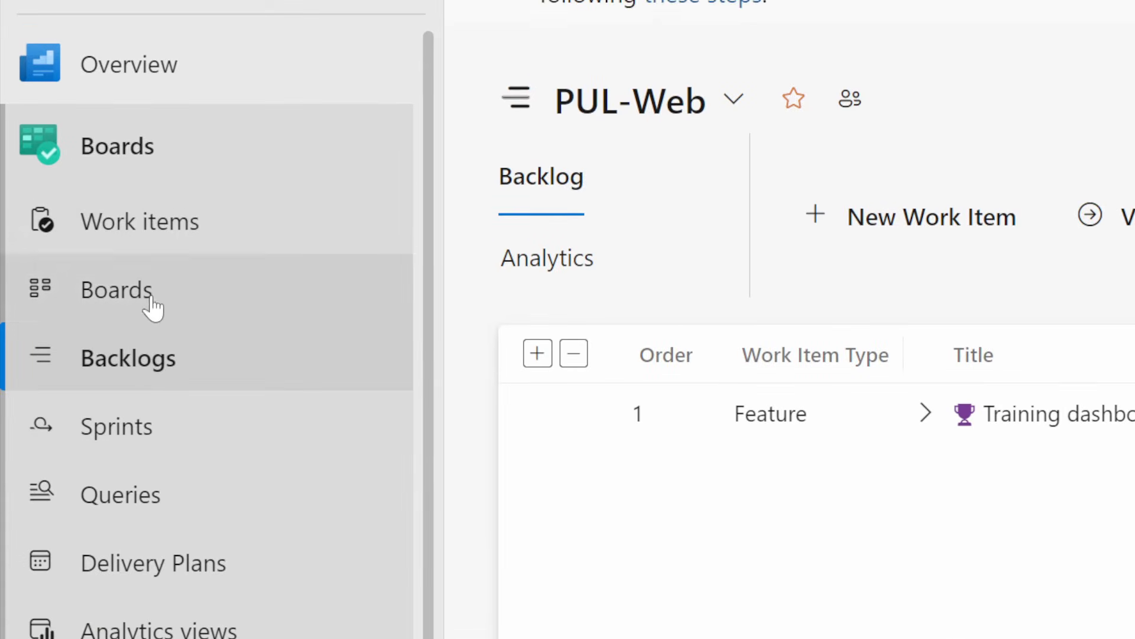
Step: Open the PUL-Web team's Sprint 1 taskboard and dismiss the Sprint picker and Column Options tips
left_click(147, 423)
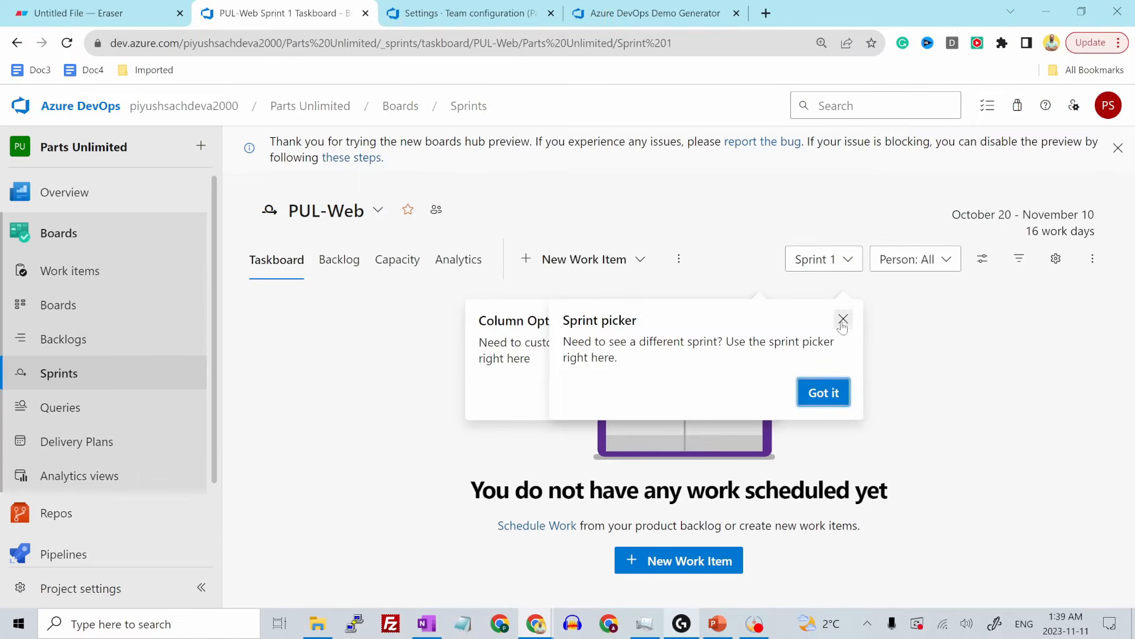
left_click(843, 320)
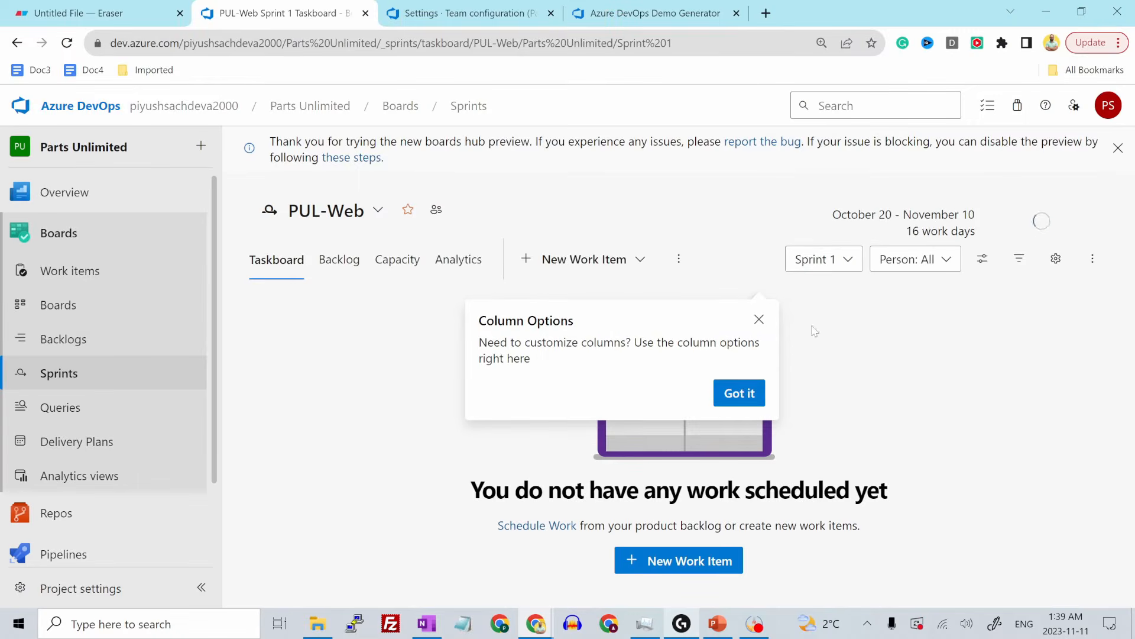
left_click(758, 319)
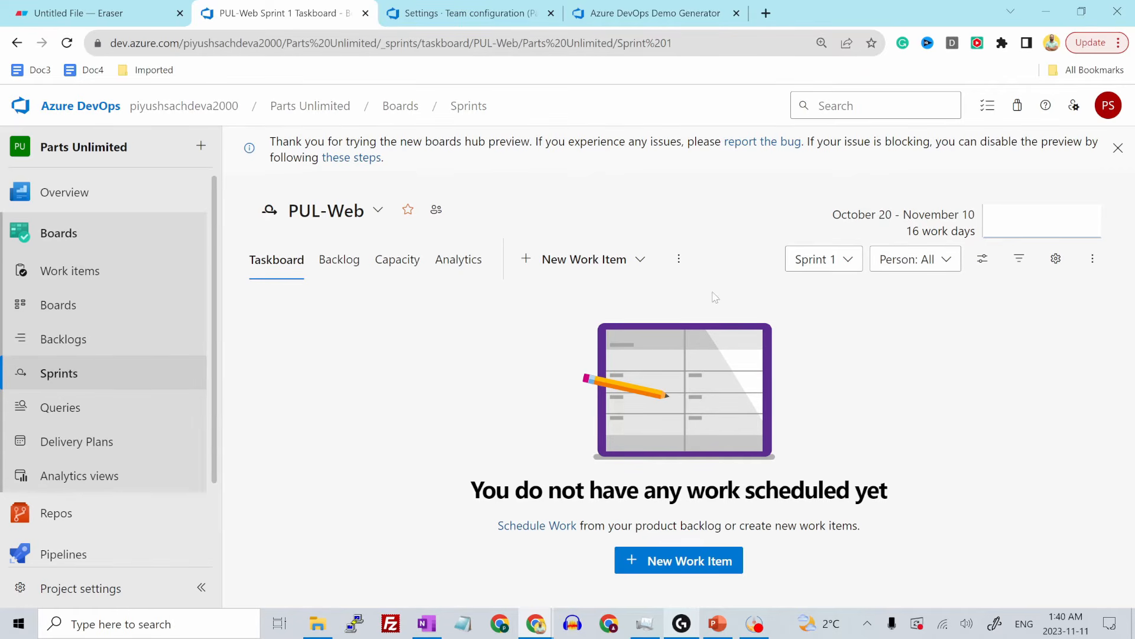
Step: Show the Work details side pane on the Sprint 1 taskboard
left_click(981, 266)
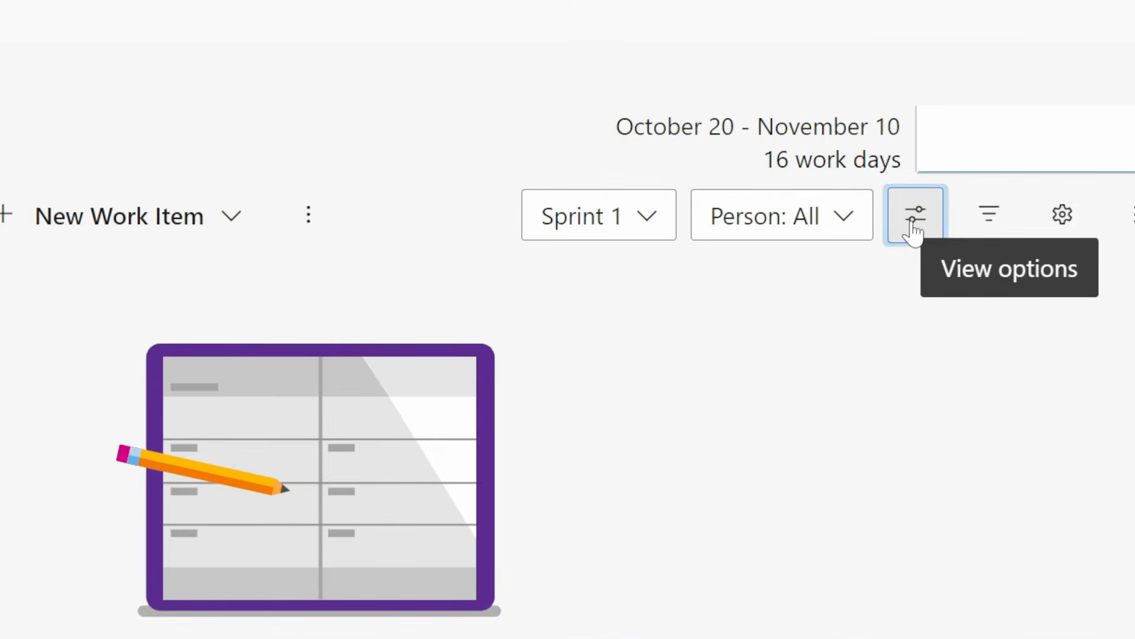
left_click(913, 228)
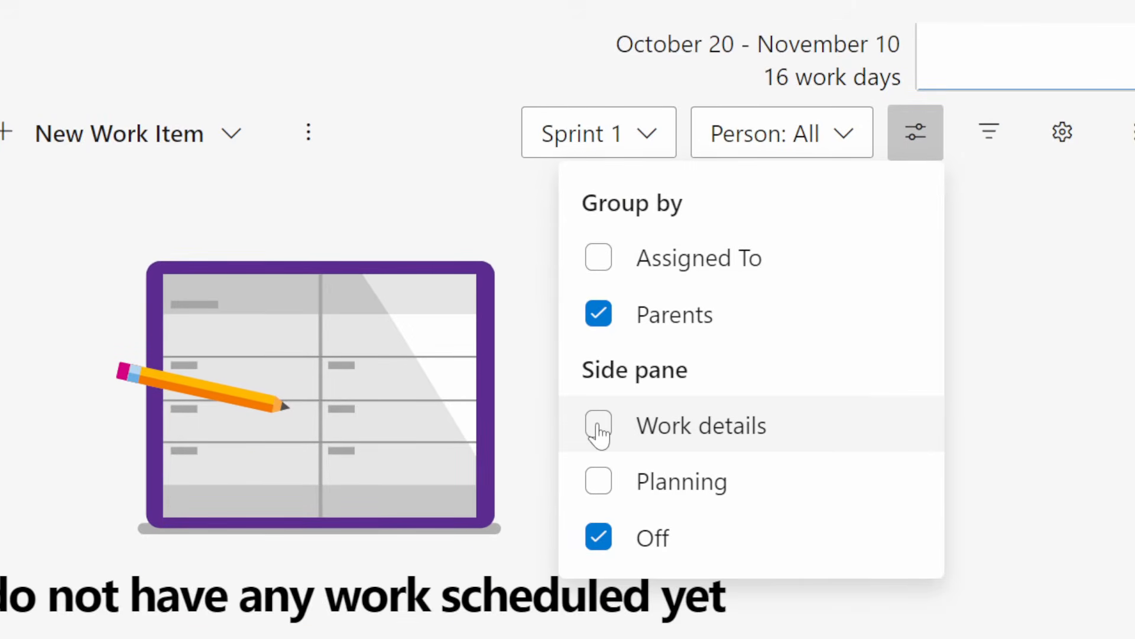
left_click(598, 425)
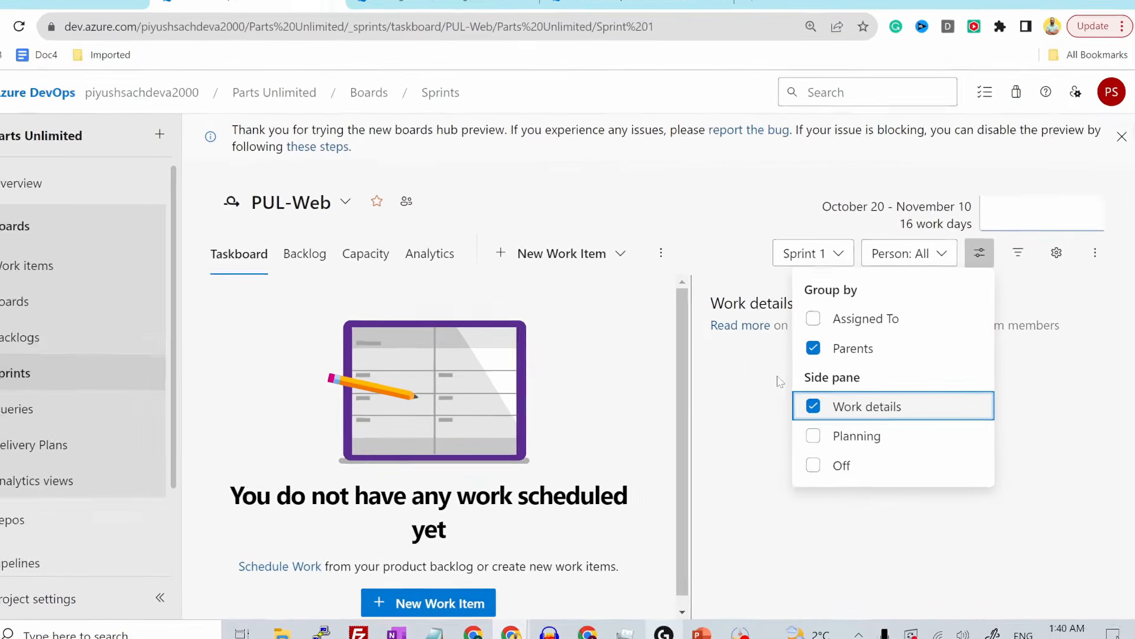
Step: Close the view options and check which sprints are available to the PUL-Web team
left_click(730, 192)
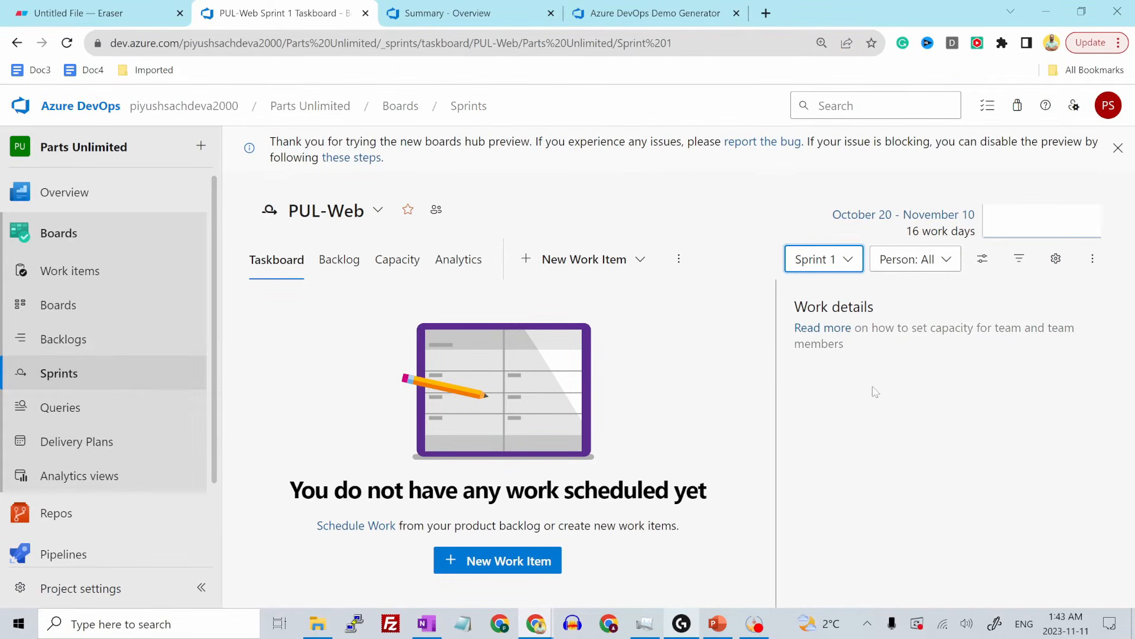
left_click(849, 264)
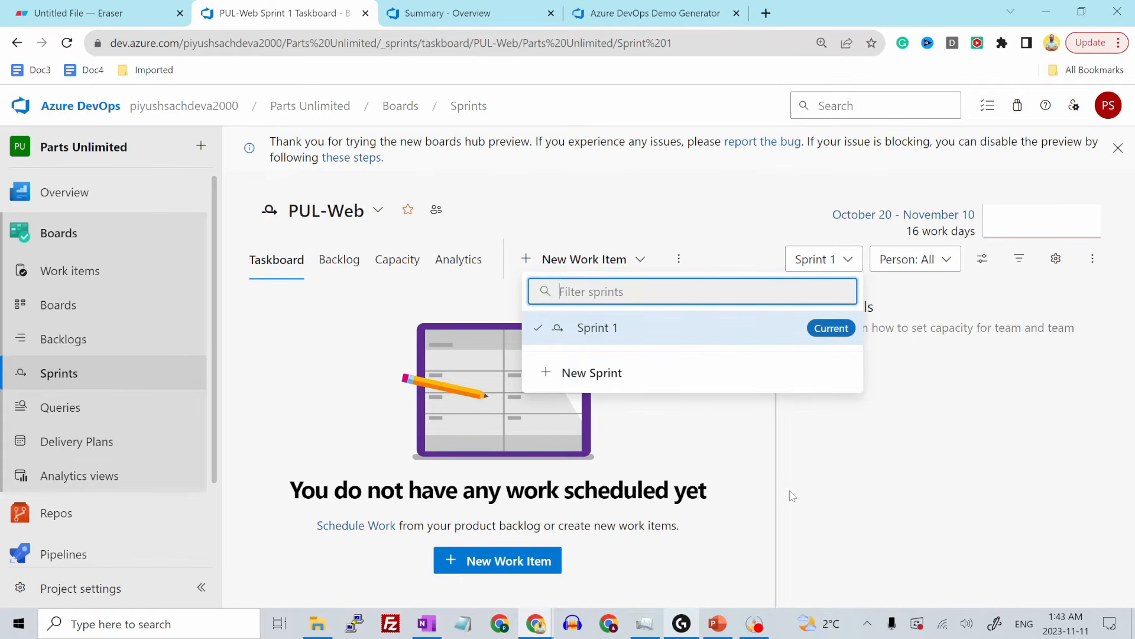
left_click(857, 479)
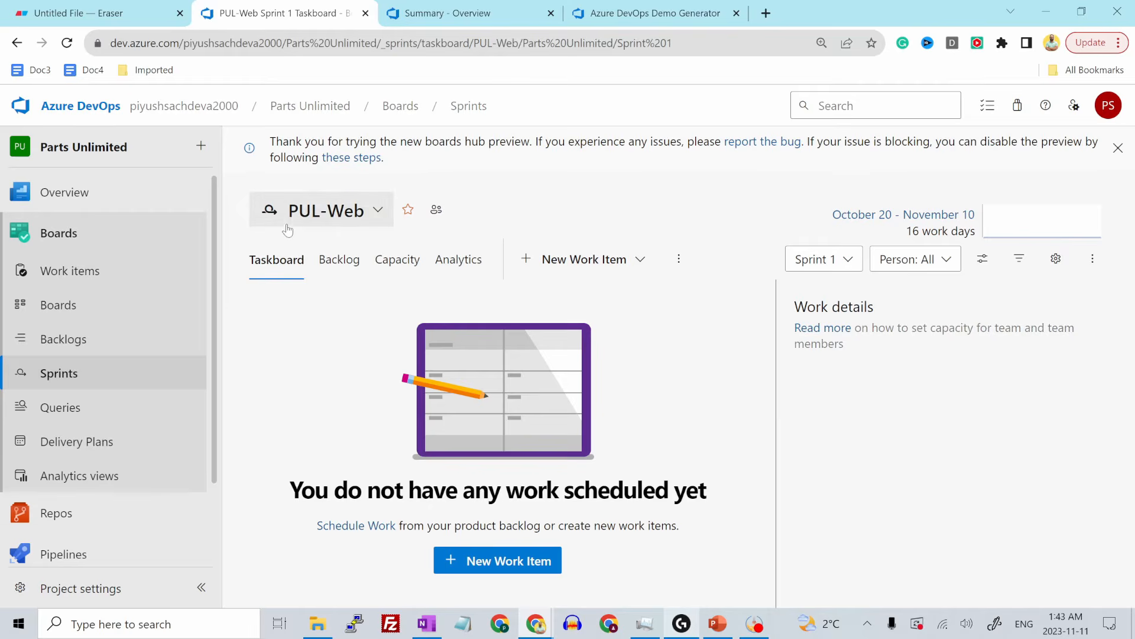
Step: Check the Parts Unlimited Team's list of sprints on its taskboard, and return to the PUL-Web team's taskboard
left_click(379, 210)
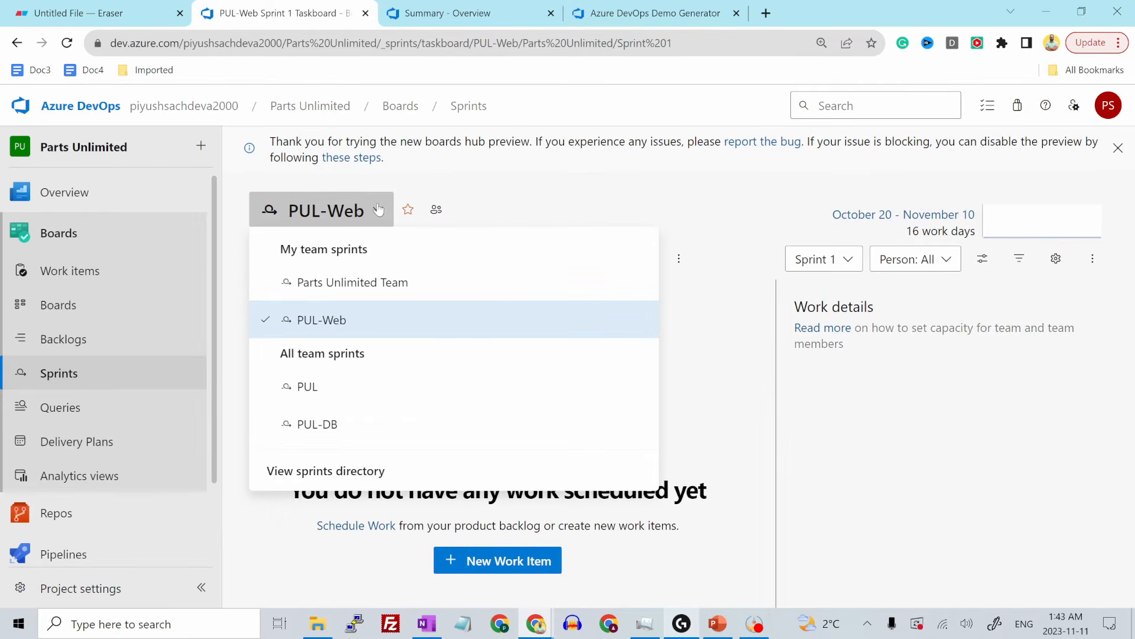
left_click(351, 283)
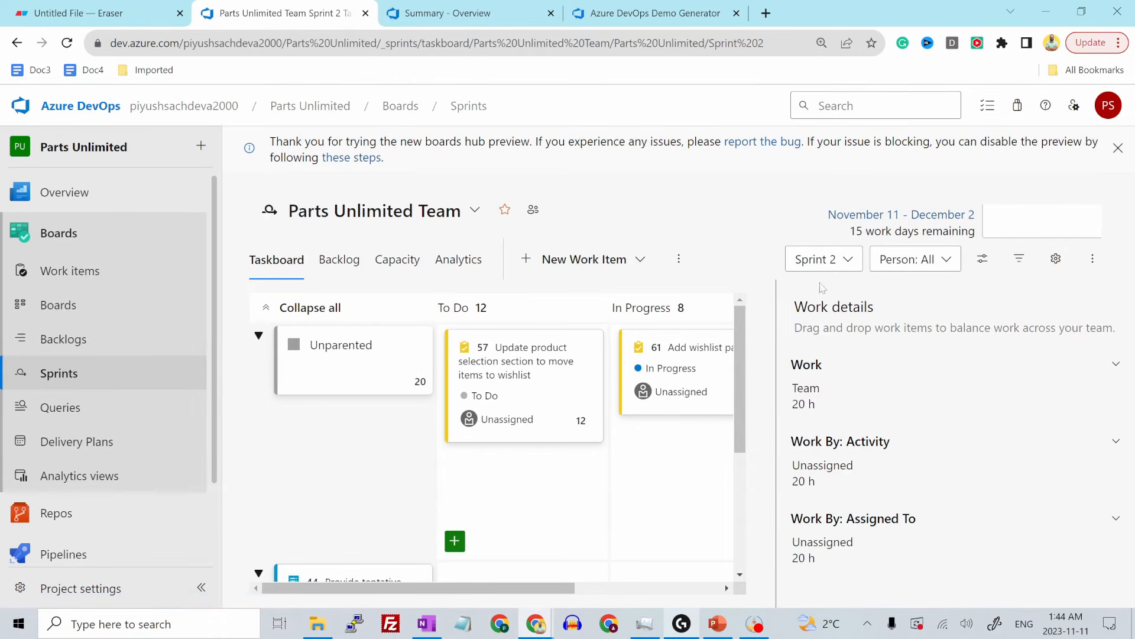
left_click(846, 262)
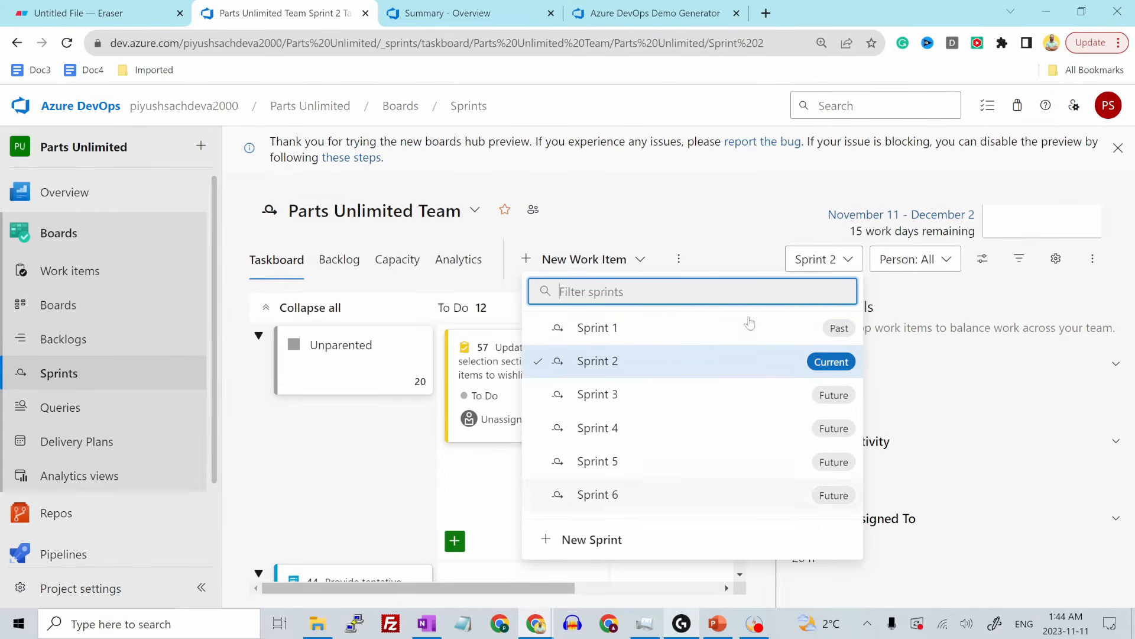
left_click(736, 220)
left_click(463, 216)
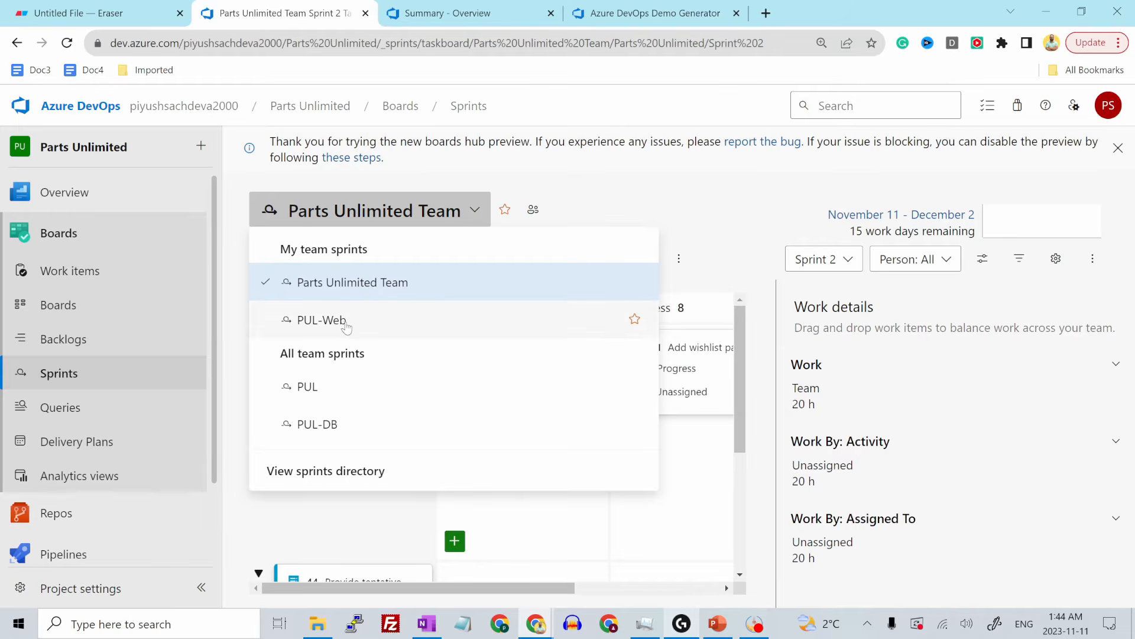
left_click(322, 320)
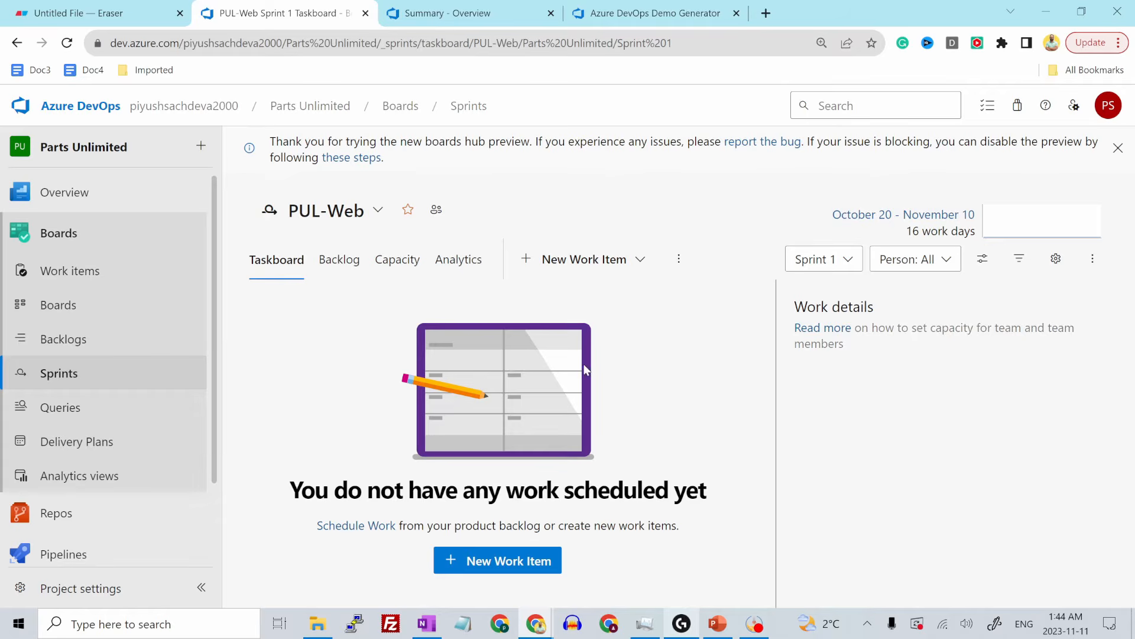
Step: Open the project settings of Parts Unlimited from the project's Summary page
left_click(402, 14)
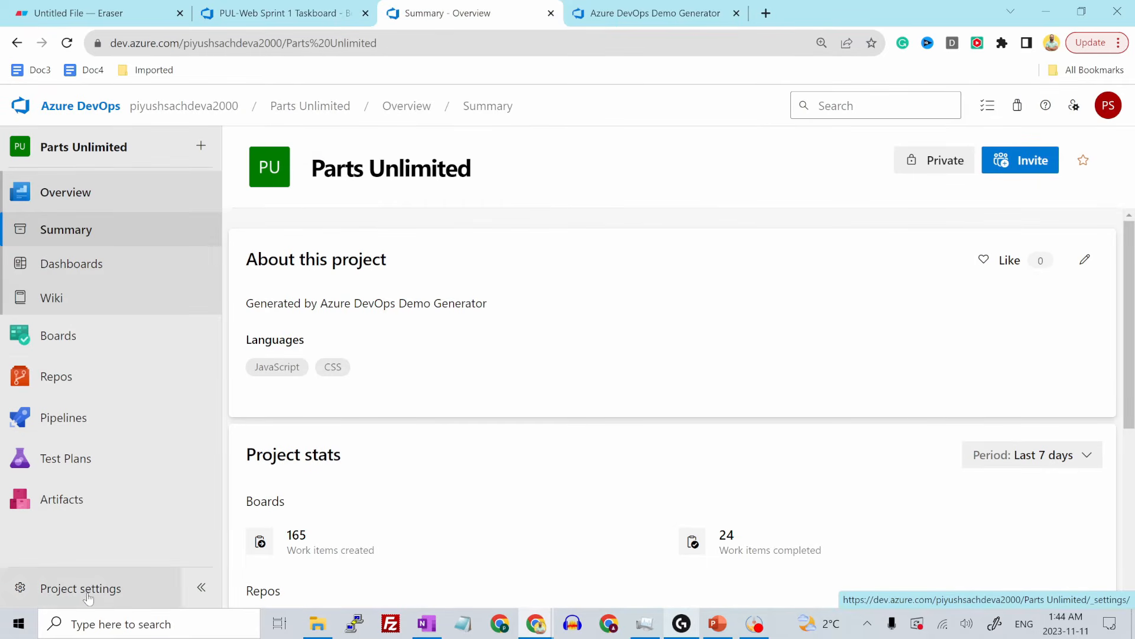
left_click(69, 598)
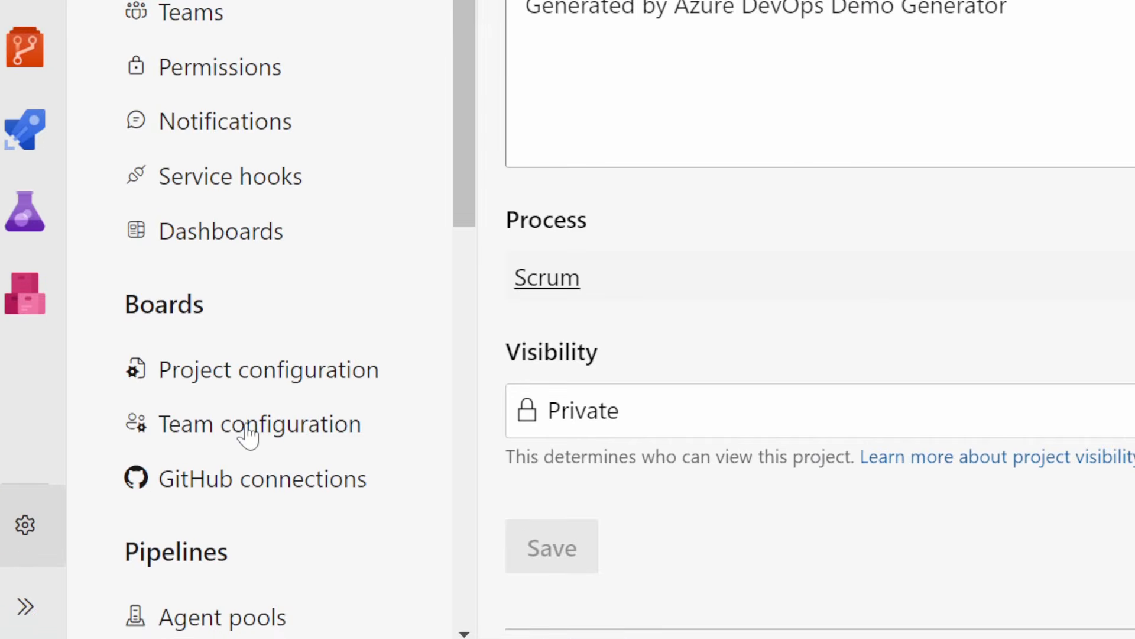
Step: In the PUL-Web team configuration, include sub areas for the default area Parts Unlimited\PUL-Web
left_click(248, 435)
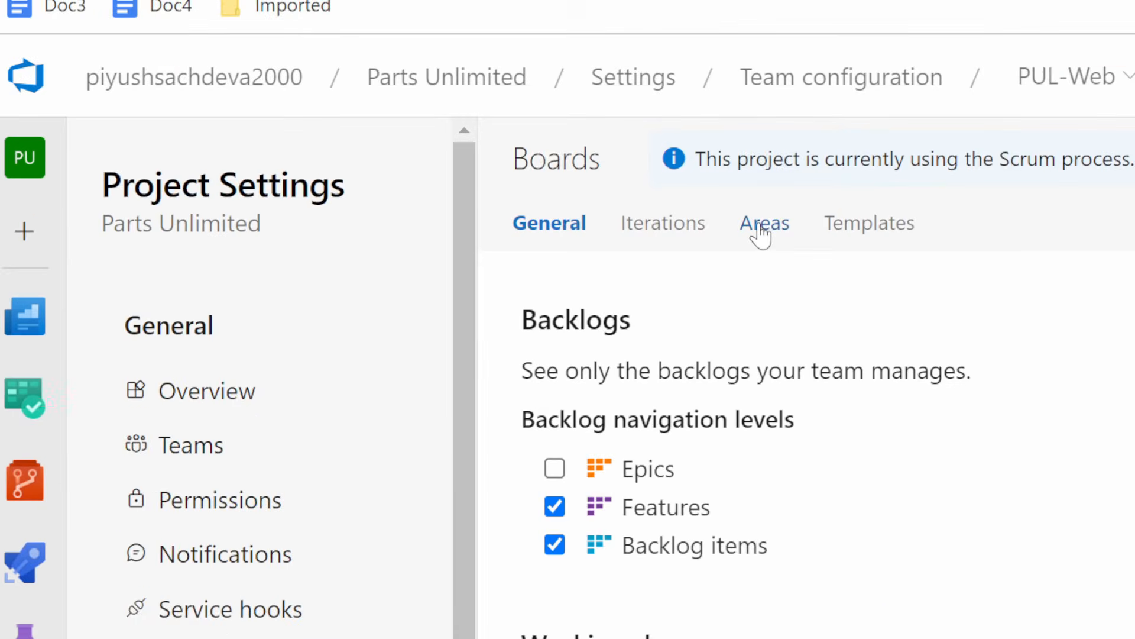
left_click(763, 228)
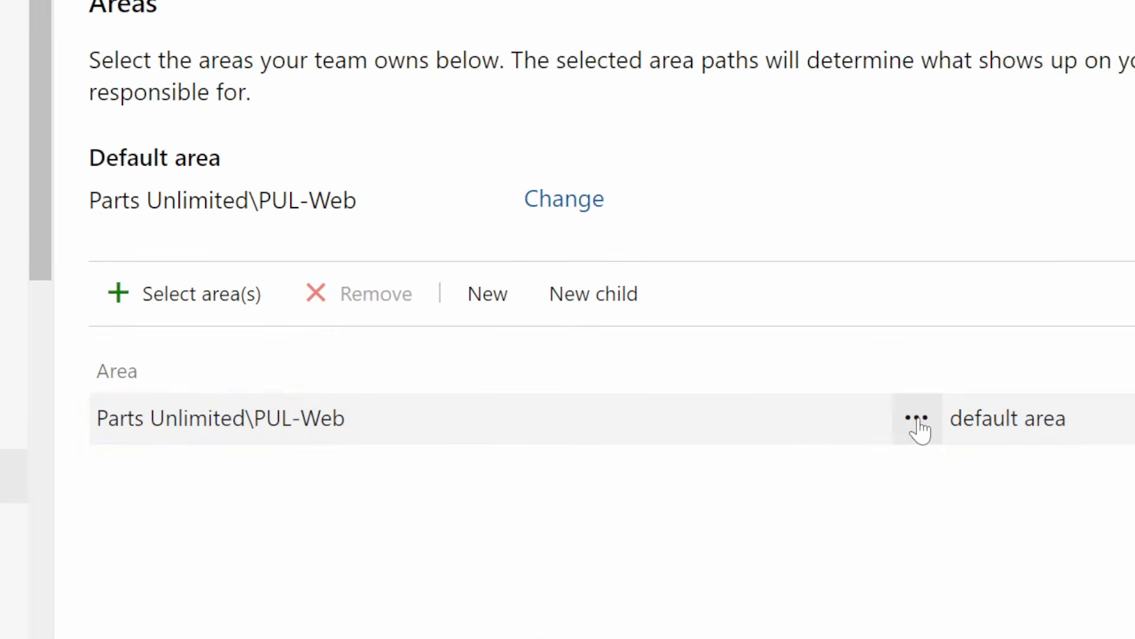
left_click(679, 467)
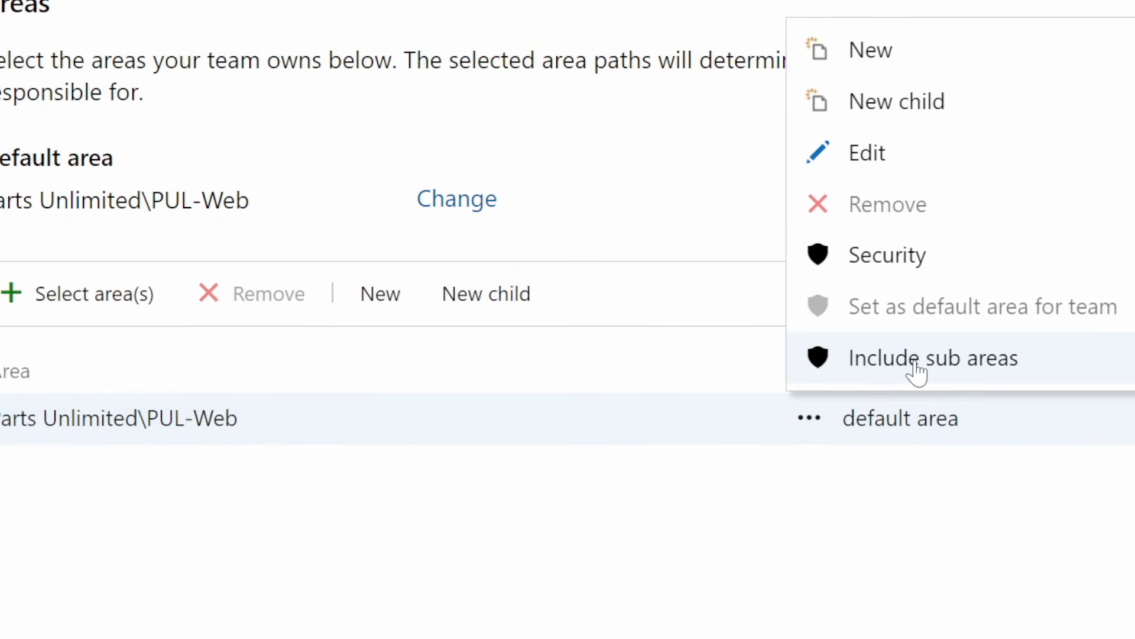
left_click(917, 371)
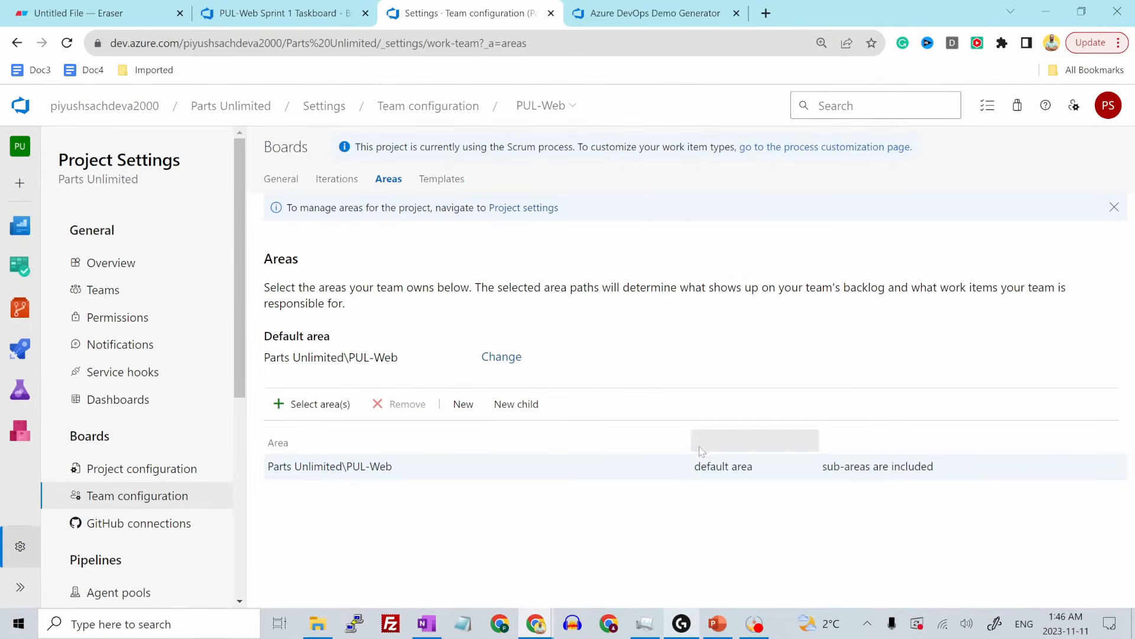
Step: Reload the PUL-Web sprint taskboard and check which sprints are available to the team
left_click(291, 13)
key("F5")
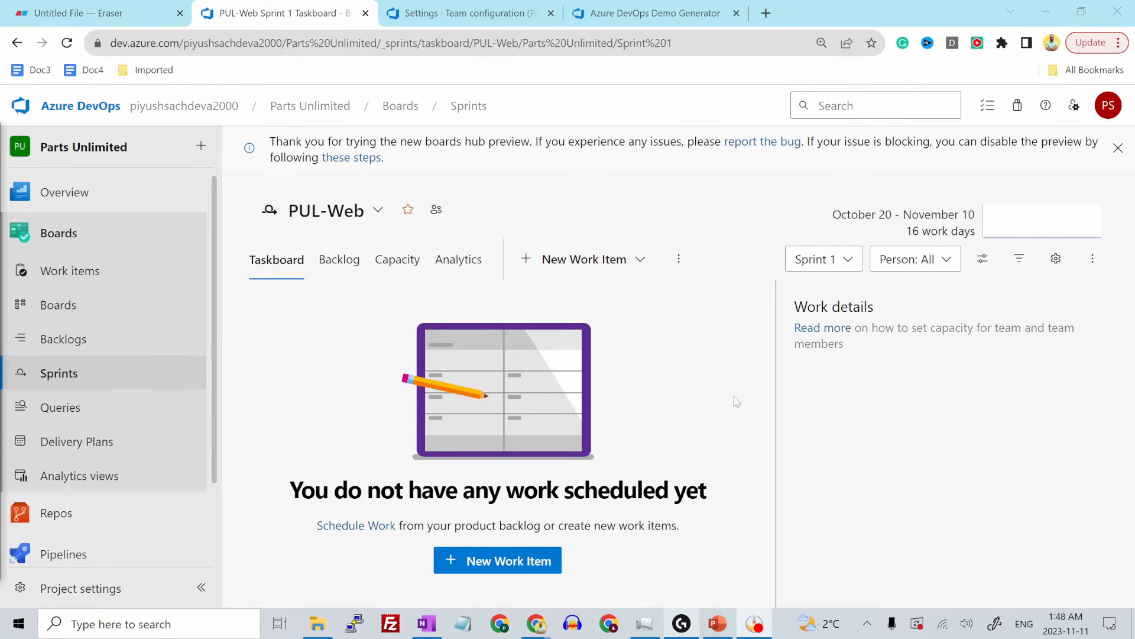
left_click(849, 261)
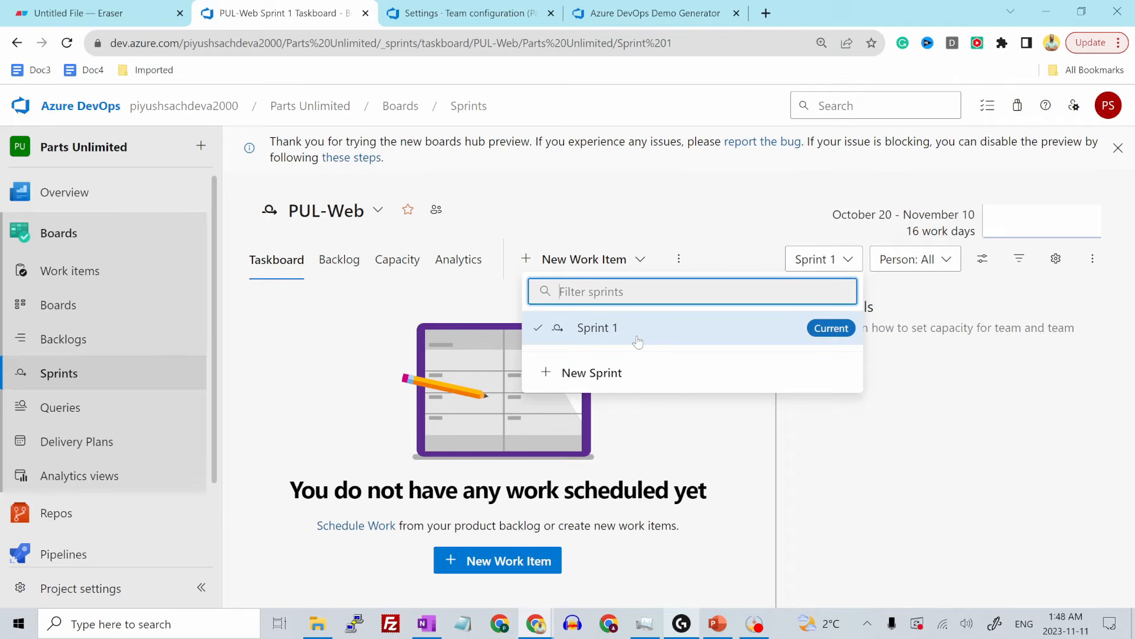
left_click(913, 396)
Step: Open the iterations in the Parts Unlimited team configuration and add Sprint 2 to the PUL-Web team
left_click(467, 13)
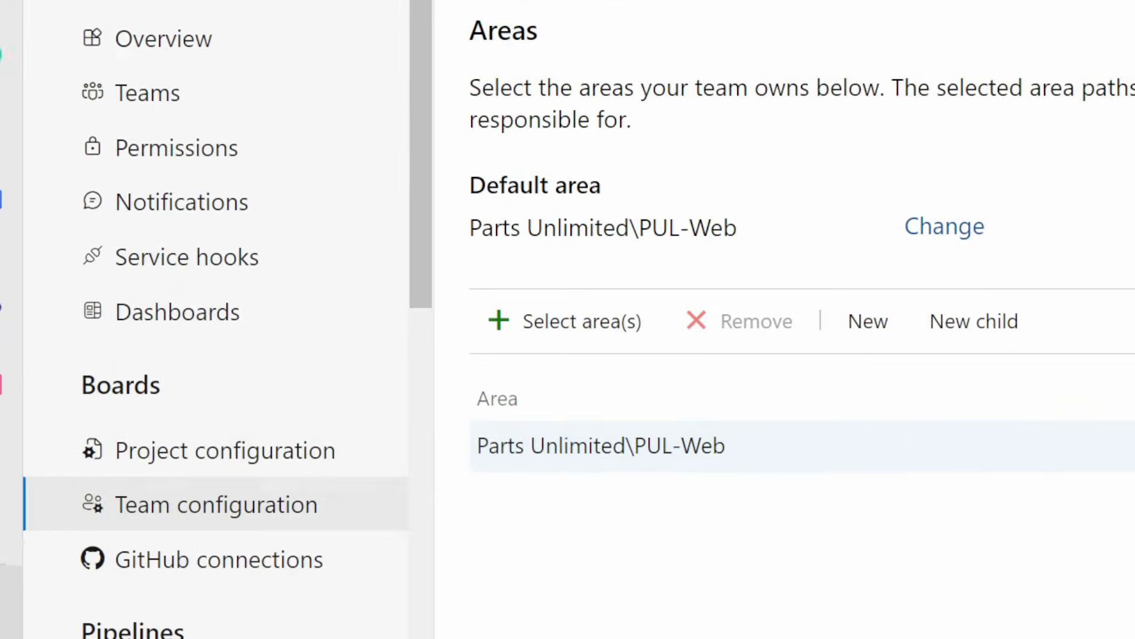
left_click(425, 106)
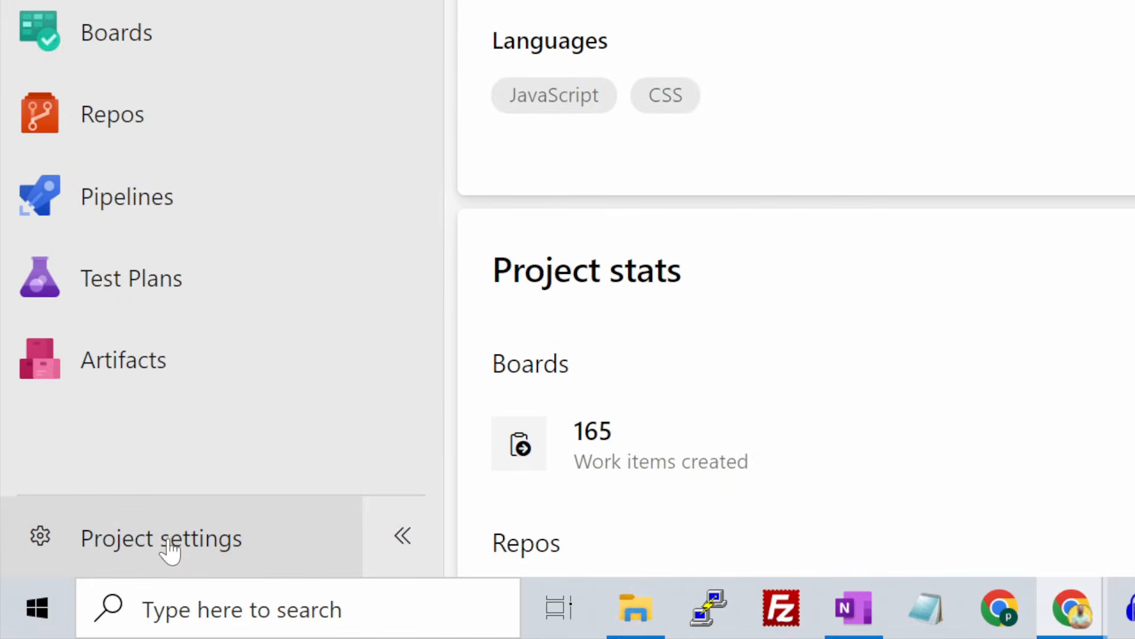
left_click(171, 550)
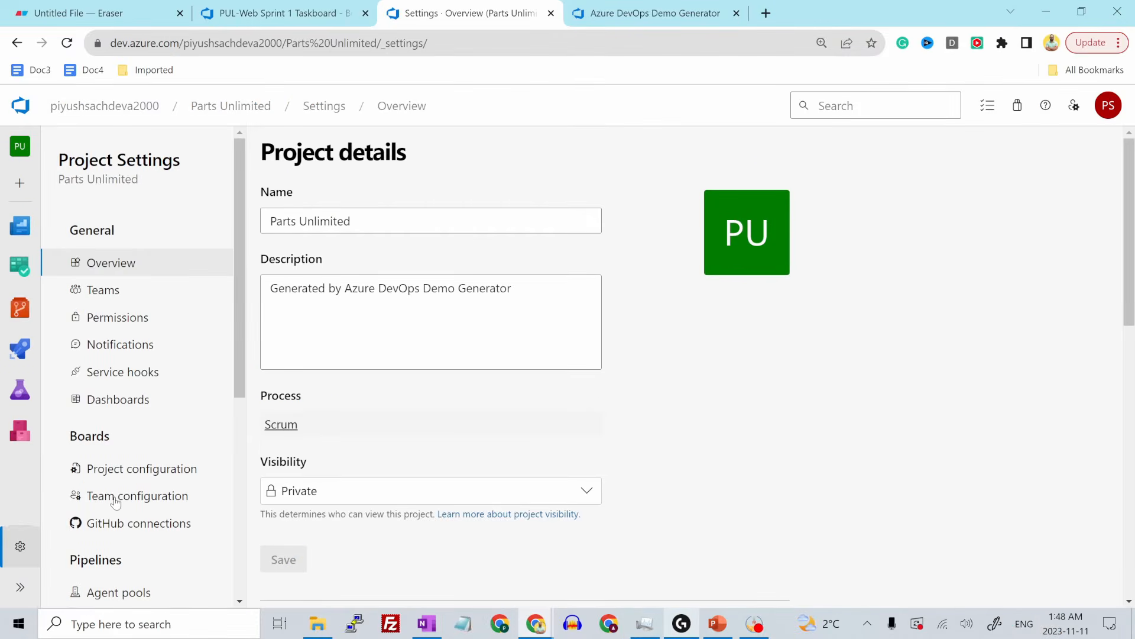
left_click(117, 503)
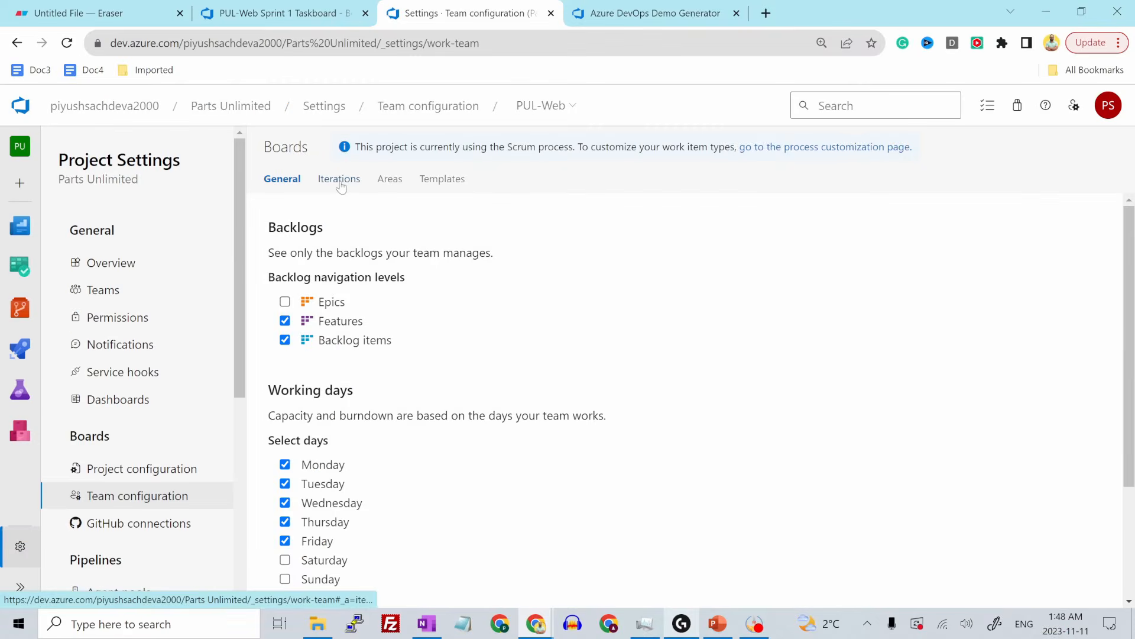
left_click(674, 224)
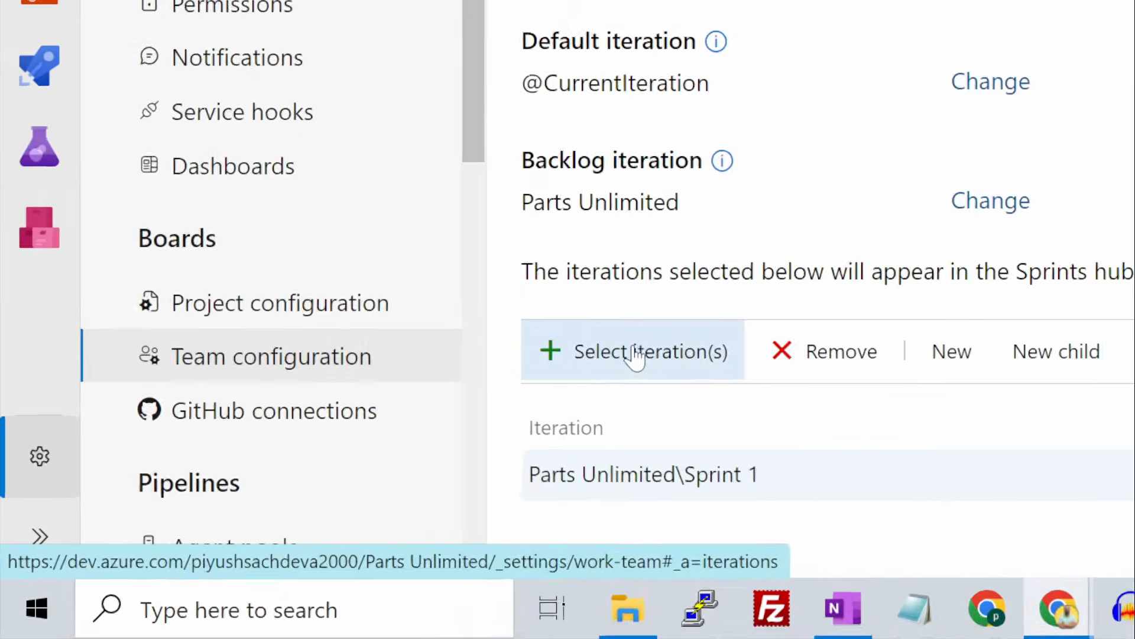
left_click(331, 490)
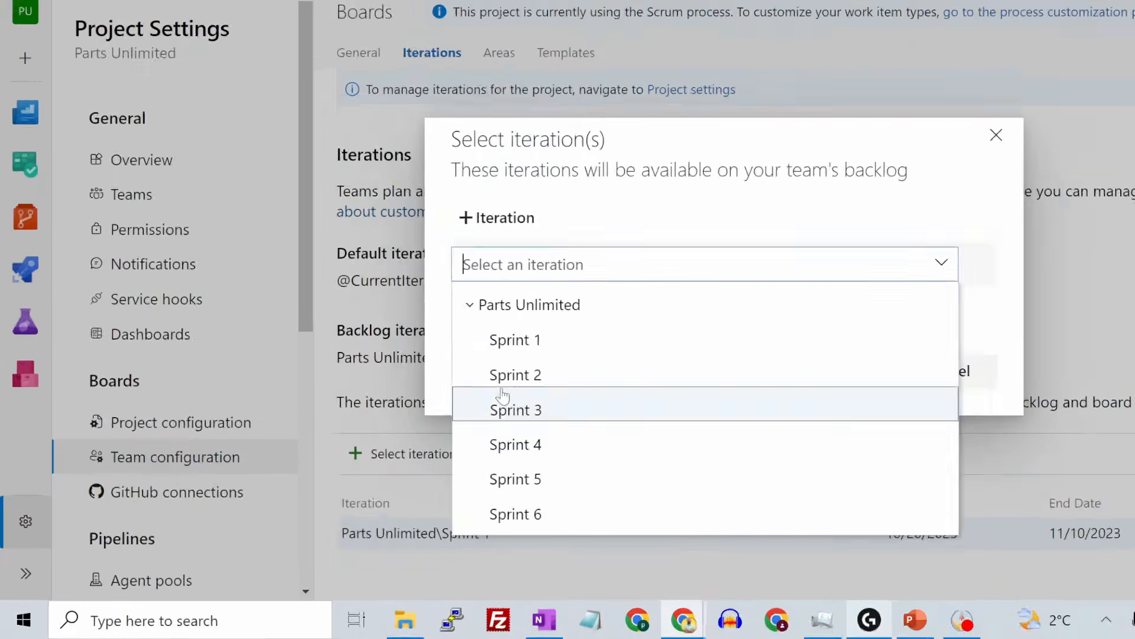
left_click(502, 378)
left_click(818, 370)
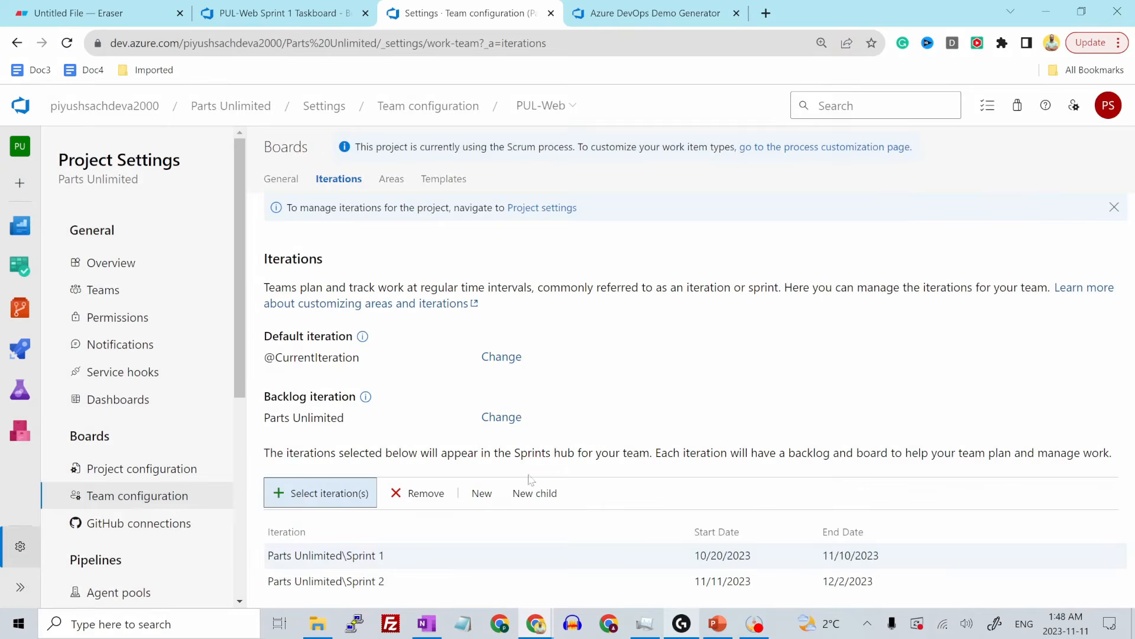
Step: Add Sprint 3 to the PUL-Web team's selected iterations
left_click(303, 485)
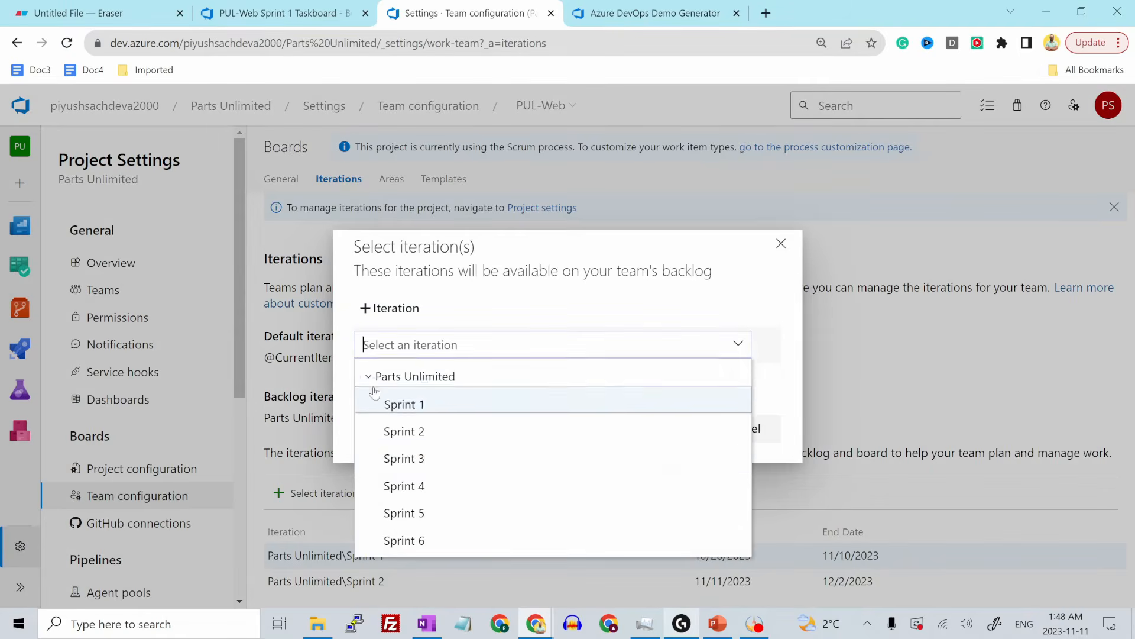
left_click(429, 453)
left_click(609, 434)
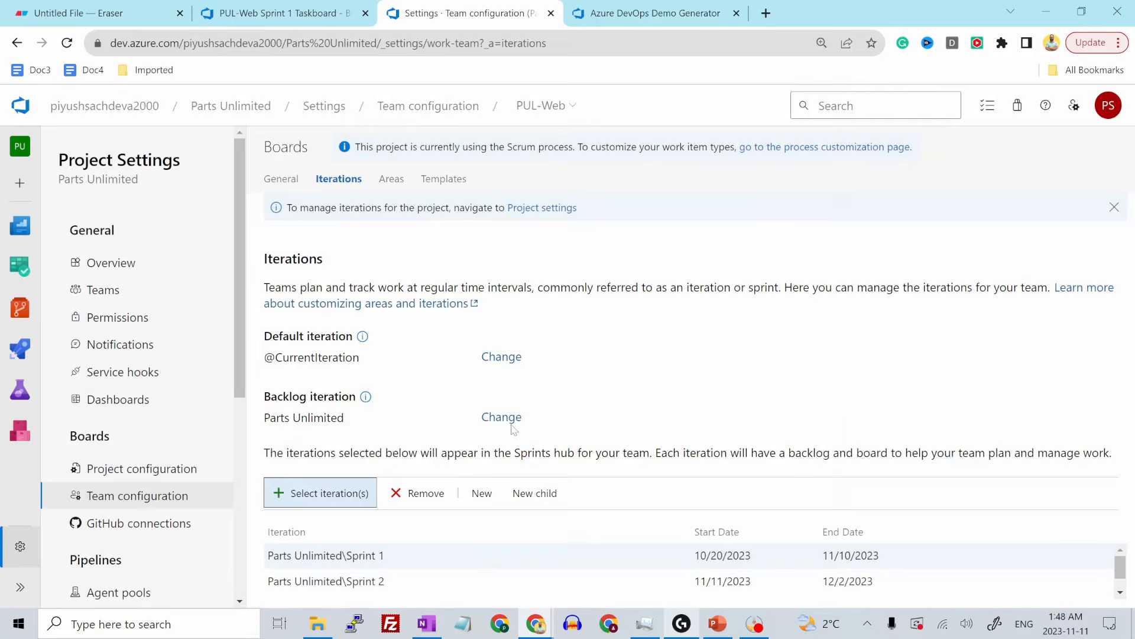
Step: Reload the PUL-Web sprint taskboard, switch it to Sprint 2 and review its tasks and work details
left_click(392, 179)
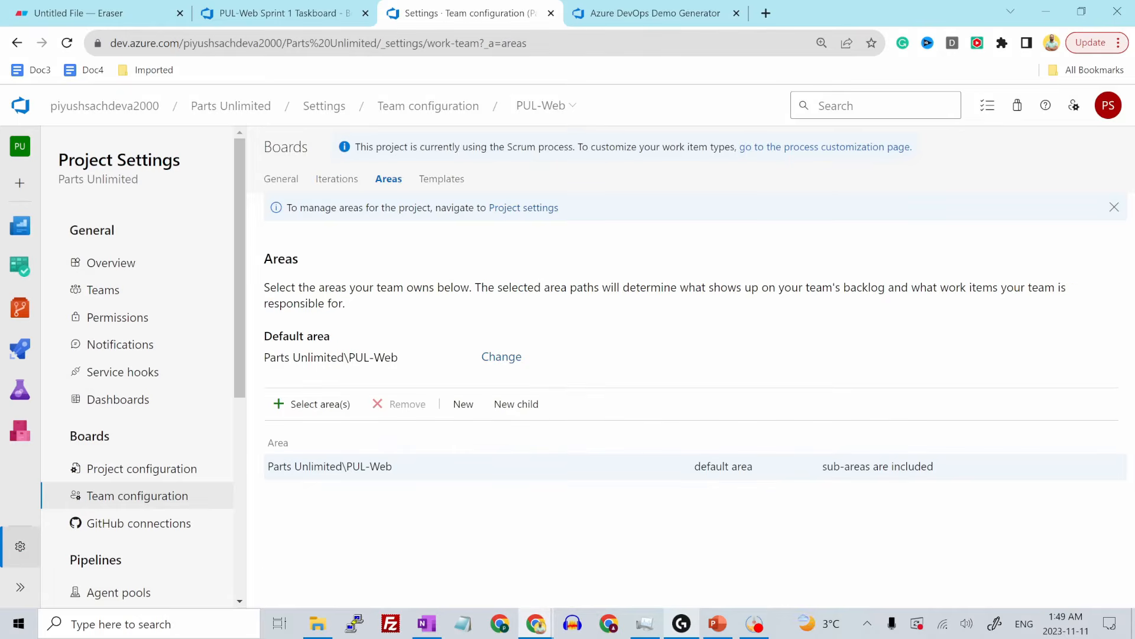
left_click(302, 15)
left_click(67, 43)
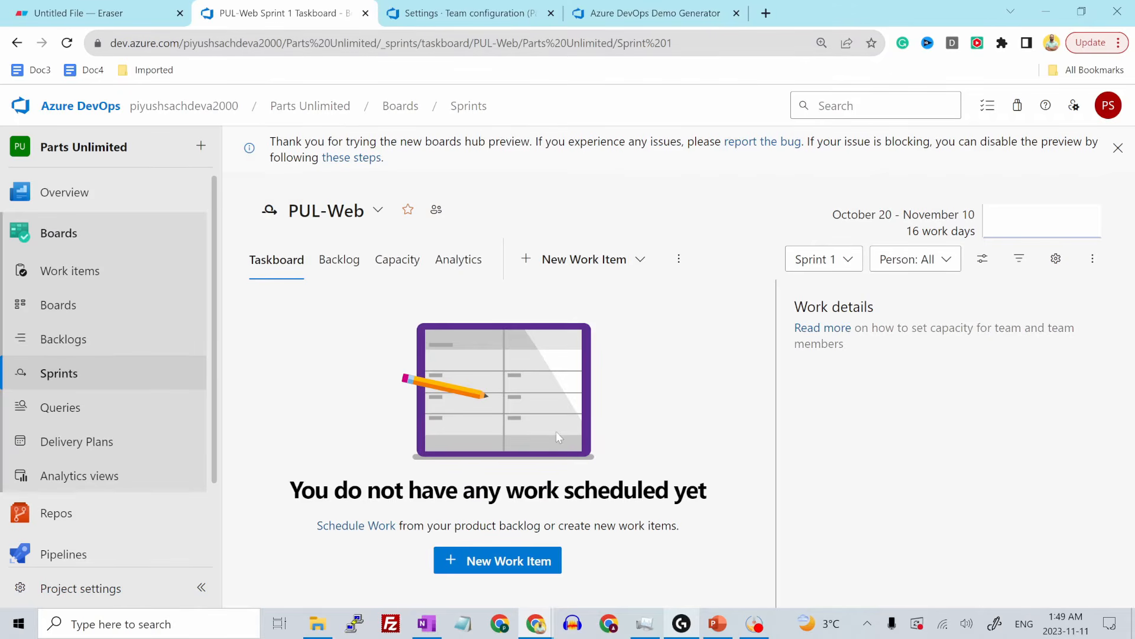
left_click(816, 262)
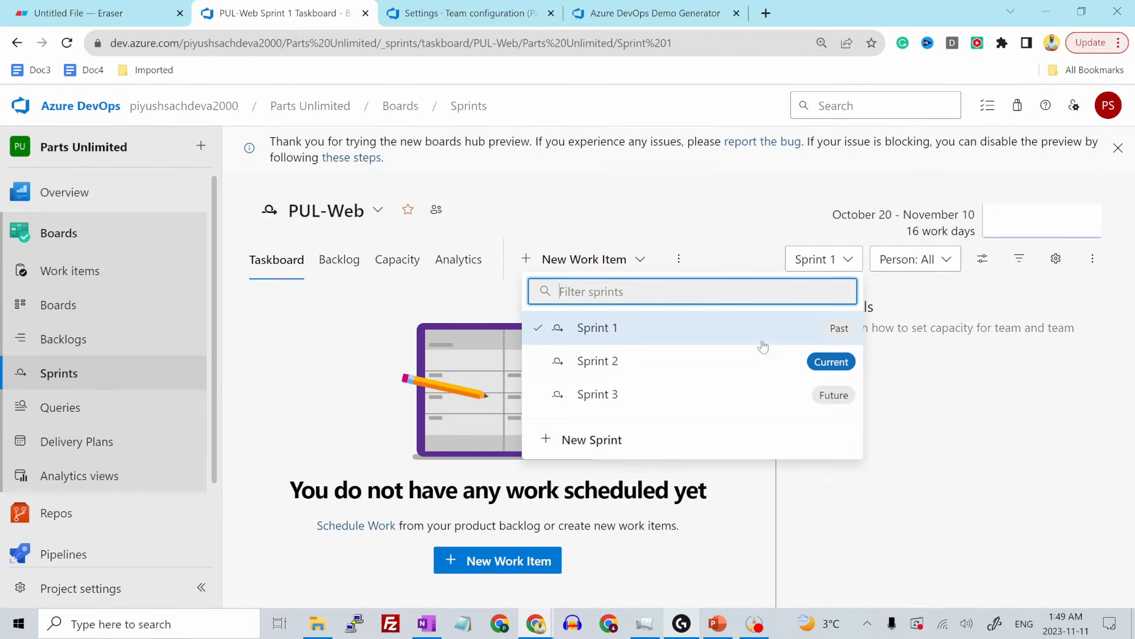
left_click(639, 371)
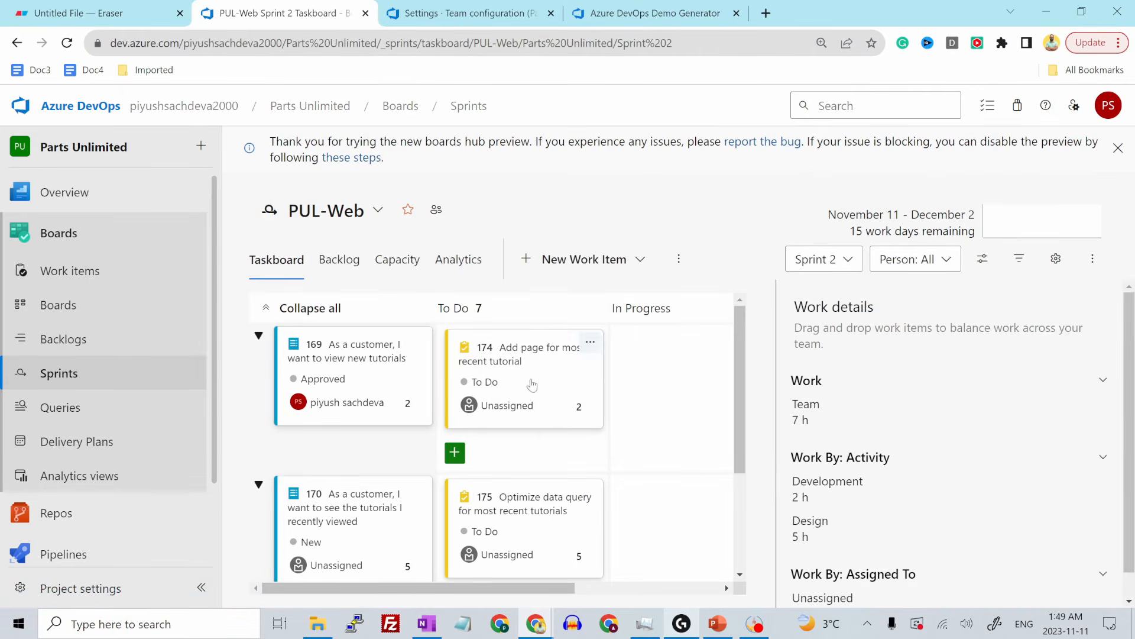
scroll(953, 417, "down", 1)
scroll(955, 414, "up", 1)
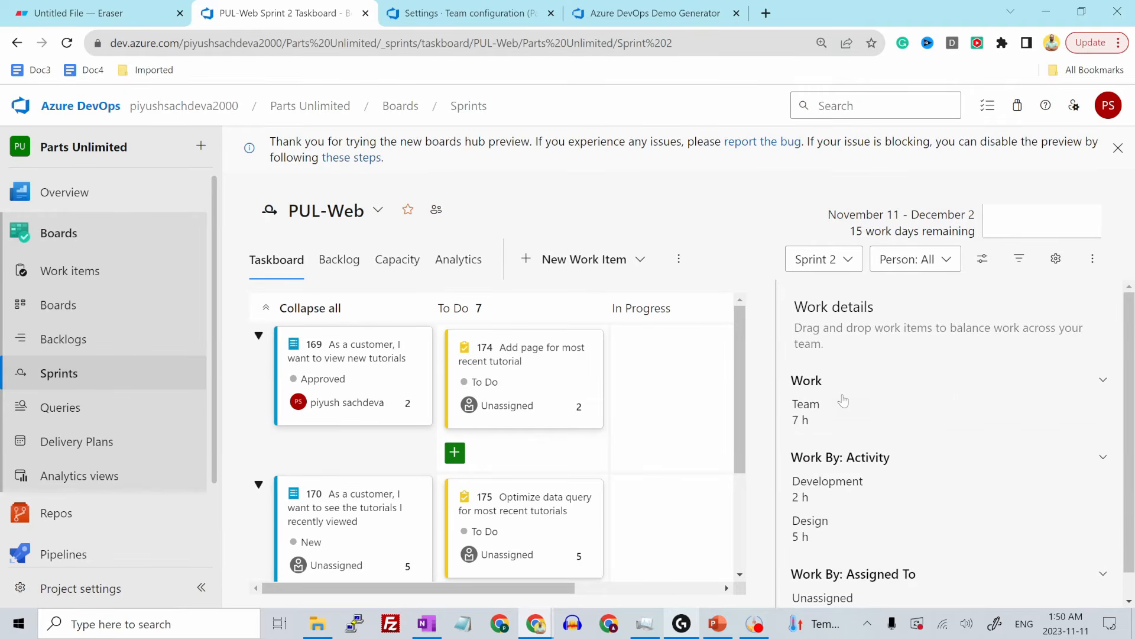
scroll(861, 402, "down", 1)
scroll(872, 321, "up", 1)
scroll(922, 379, "down", 1)
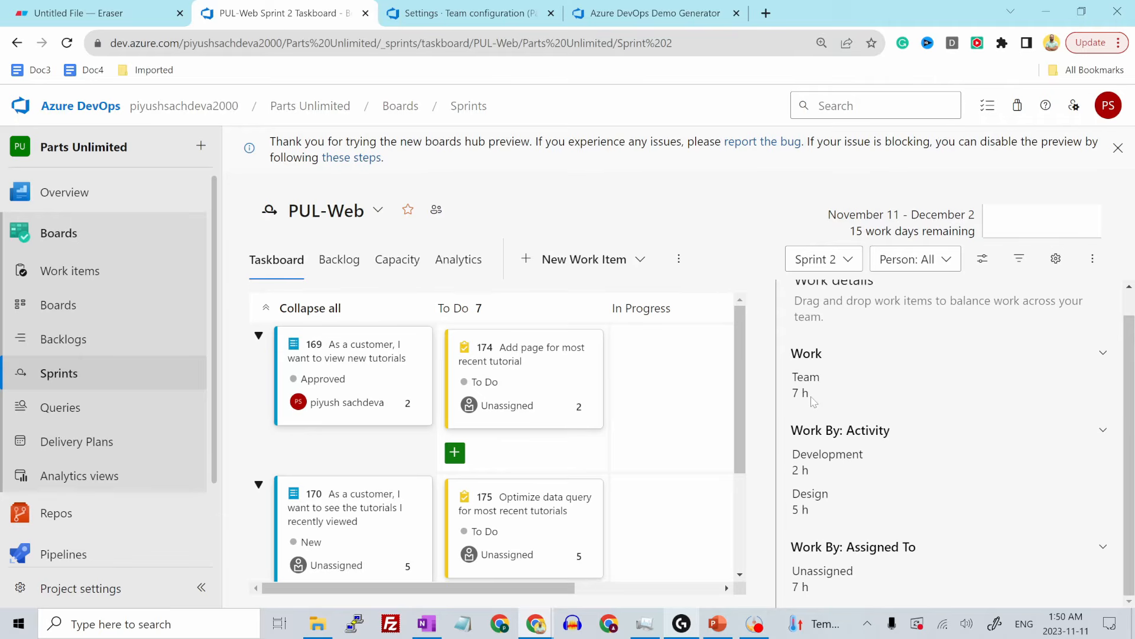
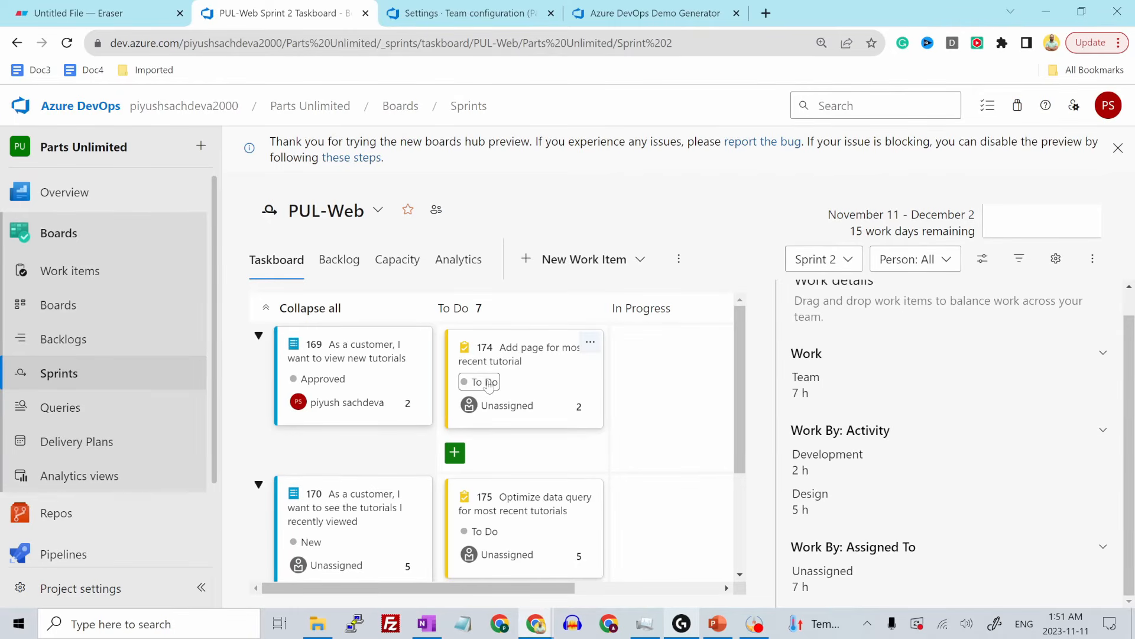
Step: Assign the task "Add page for most recent tutorial" to the suggested team member and save it
left_click(590, 343)
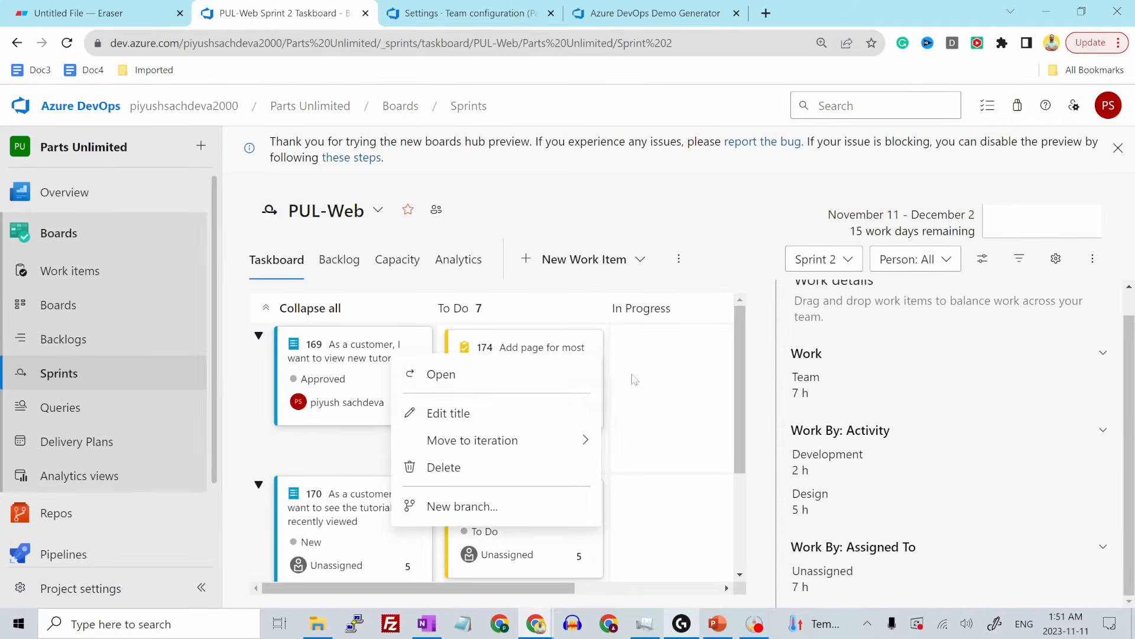
left_click(513, 382)
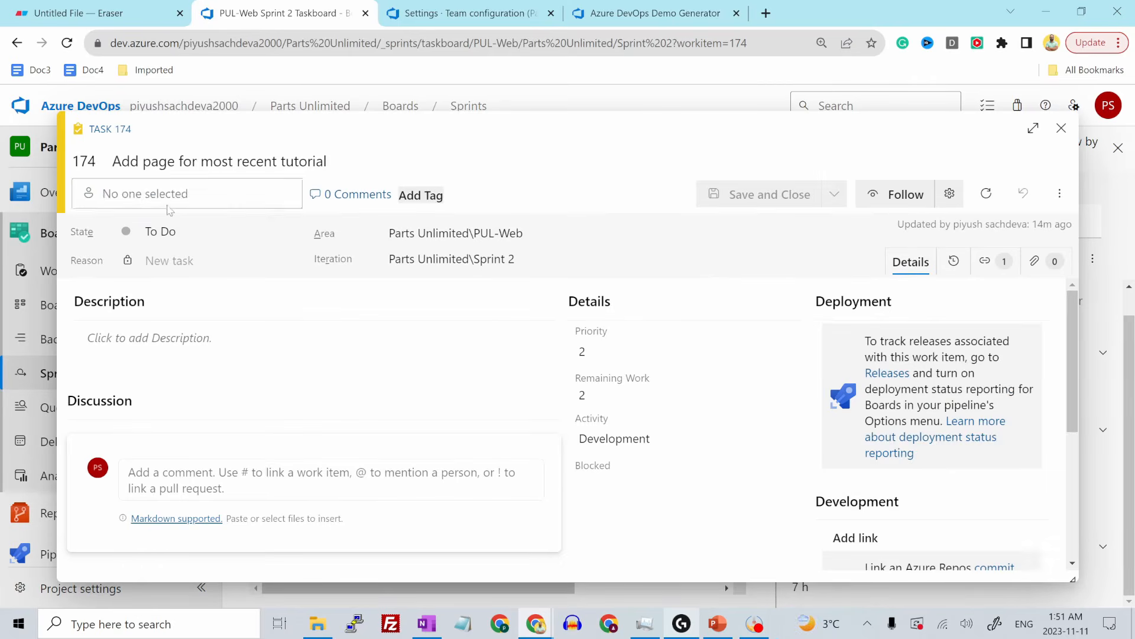
left_click(148, 193)
left_click(145, 237)
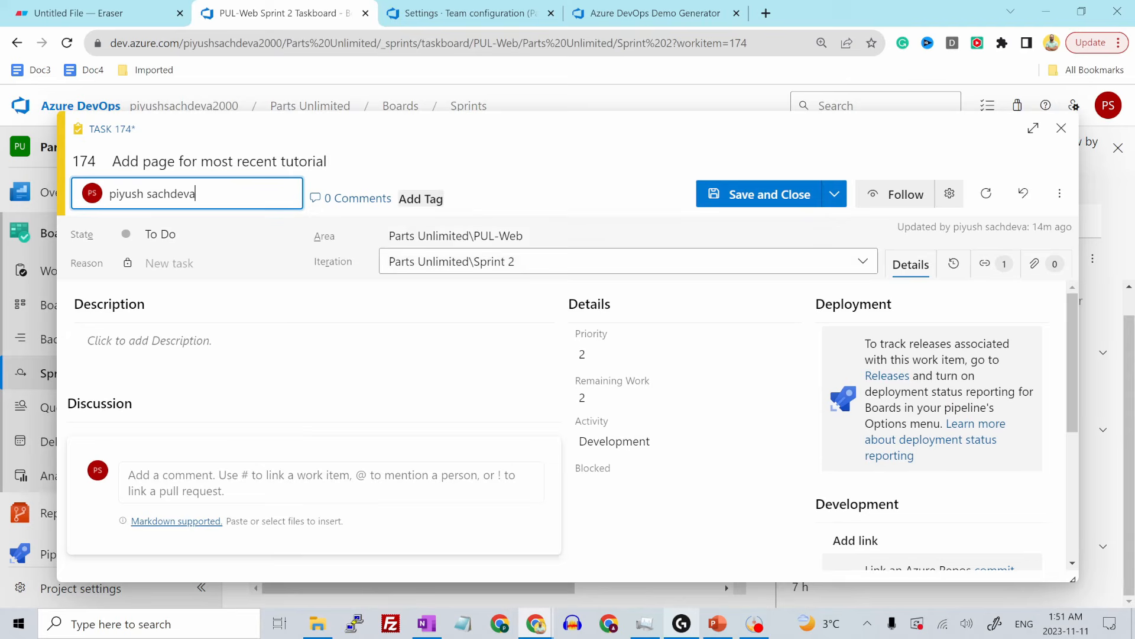
left_click(732, 204)
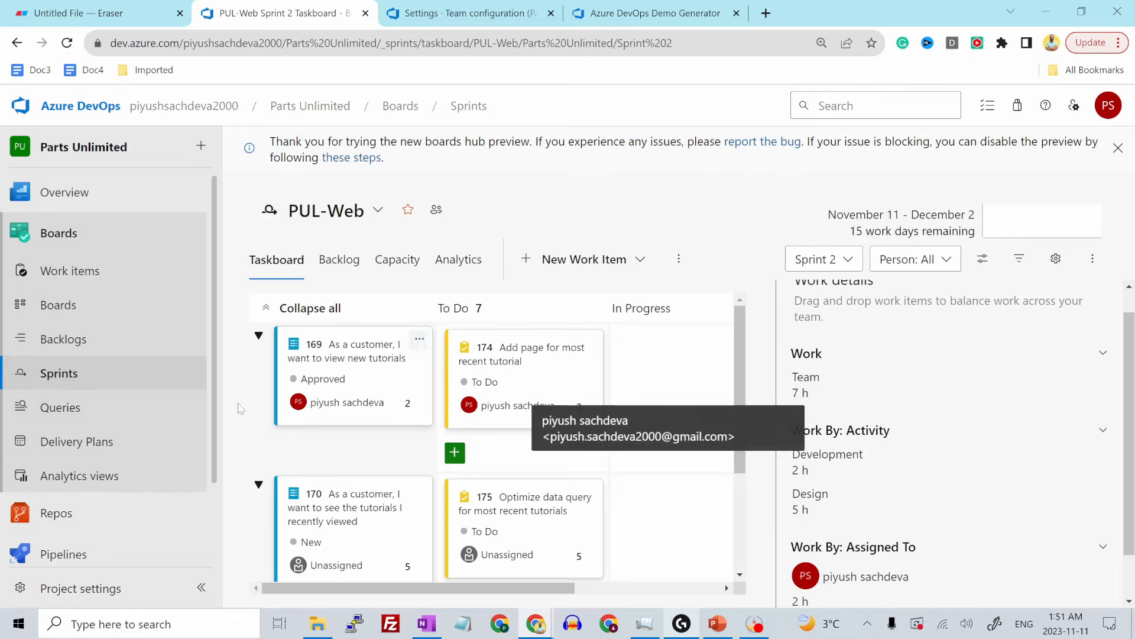
scroll(864, 456, "down", 1)
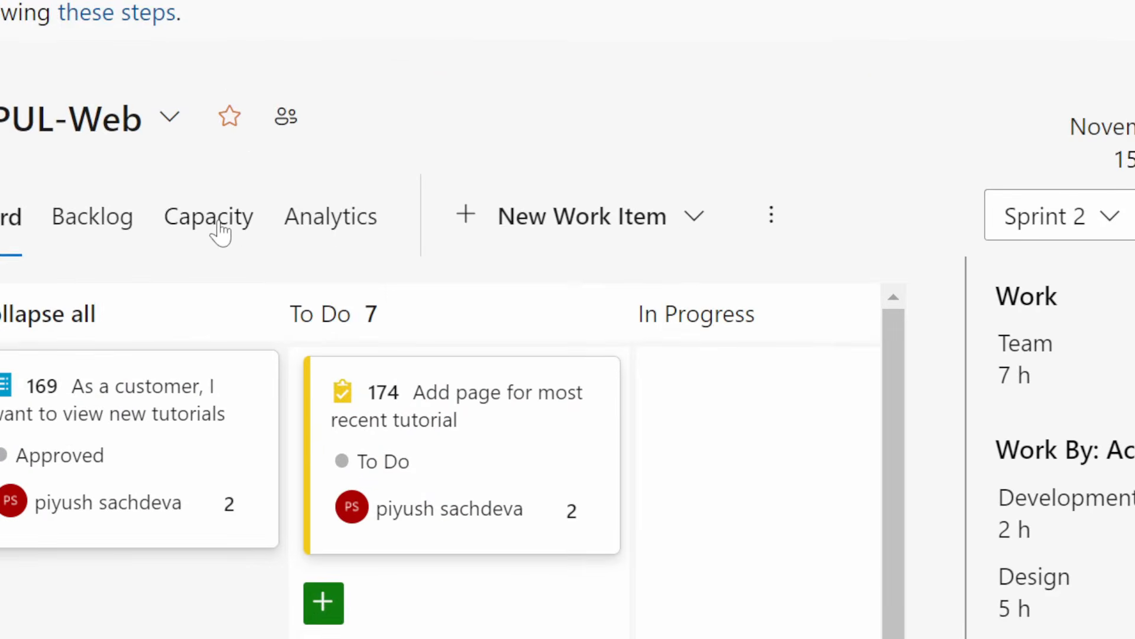
Step: Add the suggested team member as a user in the Sprint 2 capacity plan
left_click(404, 261)
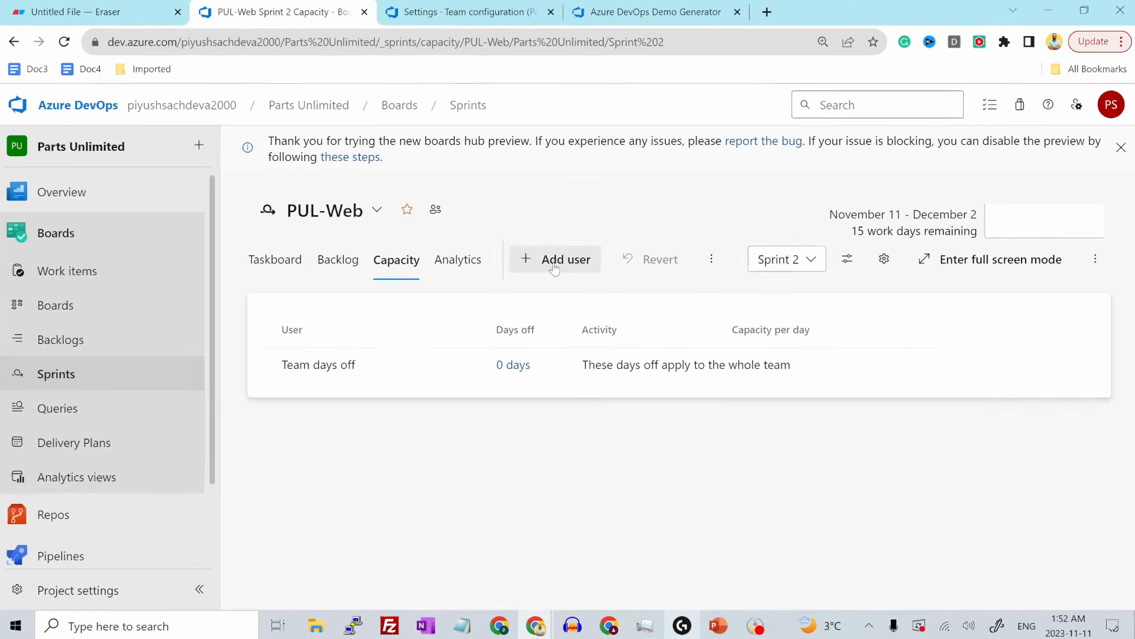
left_click(554, 263)
left_click(496, 358)
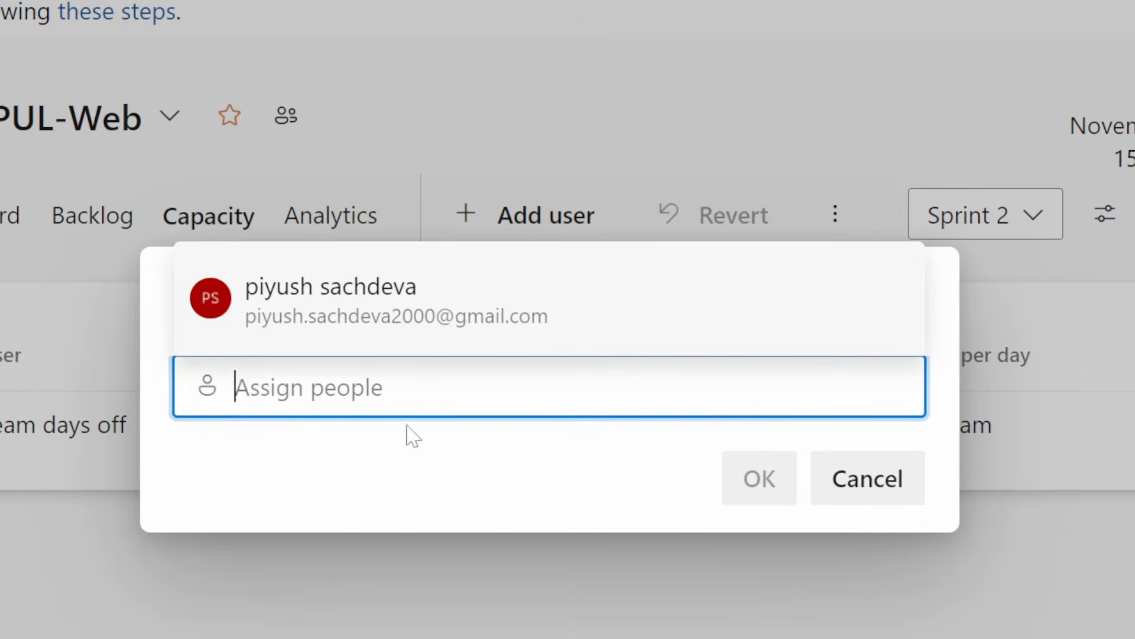
left_click(418, 291)
left_click(755, 458)
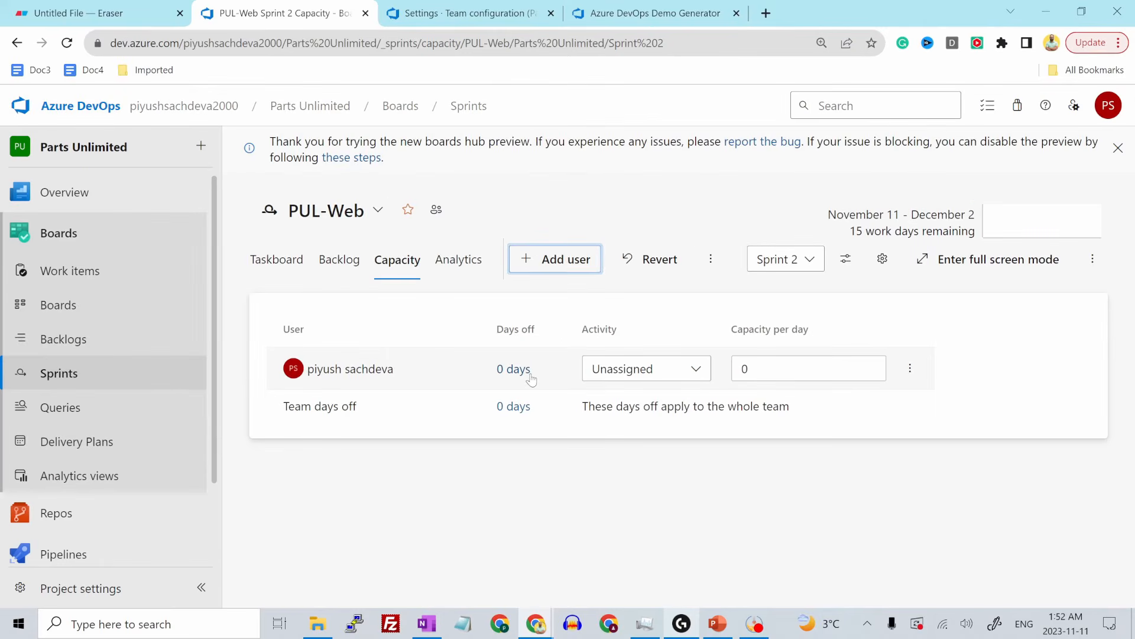
Step: Set the added user's activity to Development and the capacity per day to 1
left_click(649, 370)
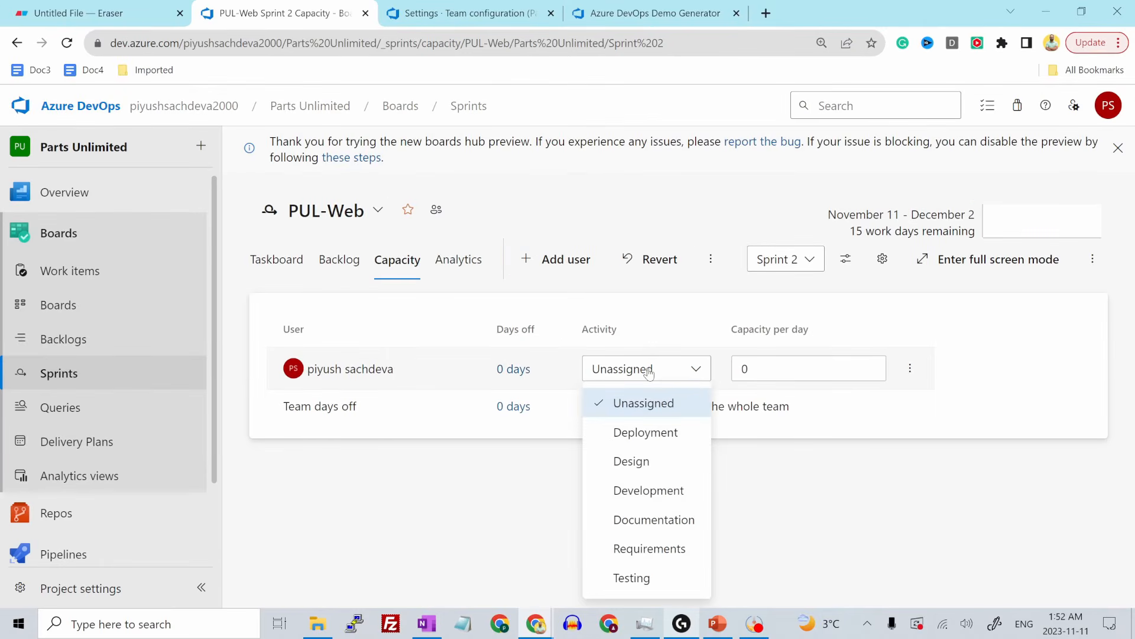
left_click(648, 491)
left_click(768, 358)
left_click_drag(765, 368, 704, 372)
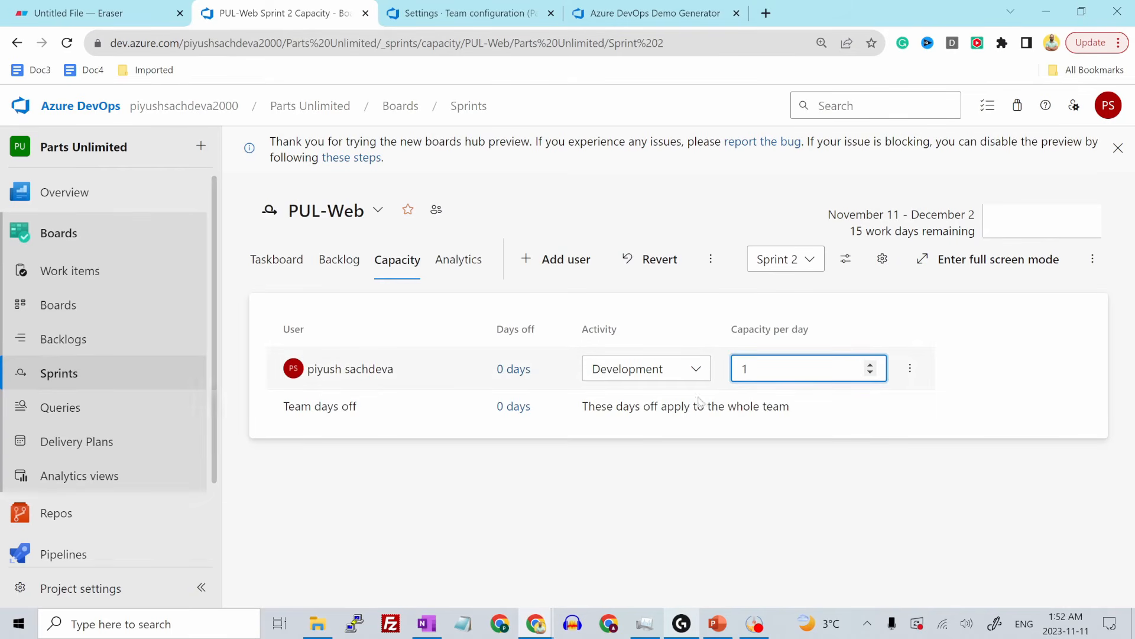
left_click(671, 455)
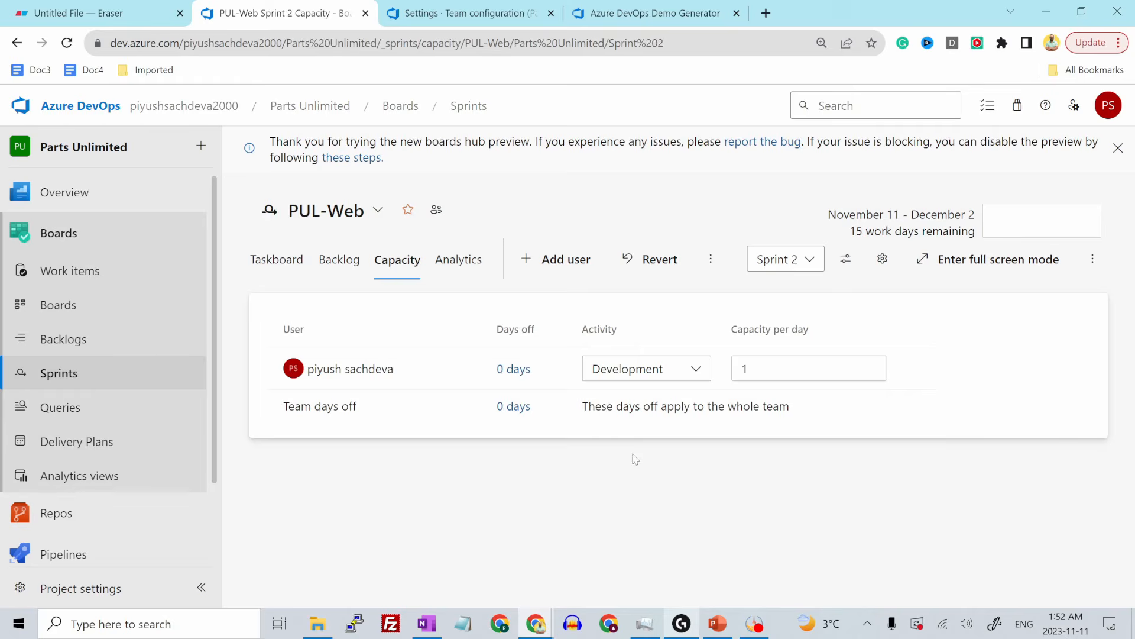
Step: Set the team days off in the Sprint 2 capacity plan from 11/13/2023 to 11/17/2023
left_click(518, 407)
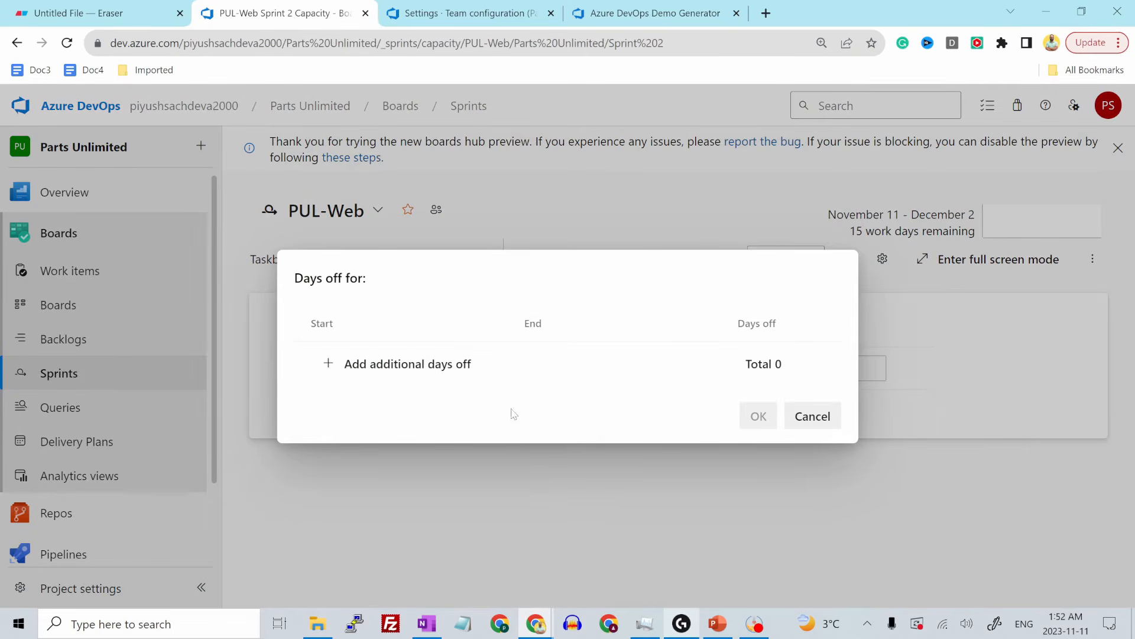
left_click(326, 365)
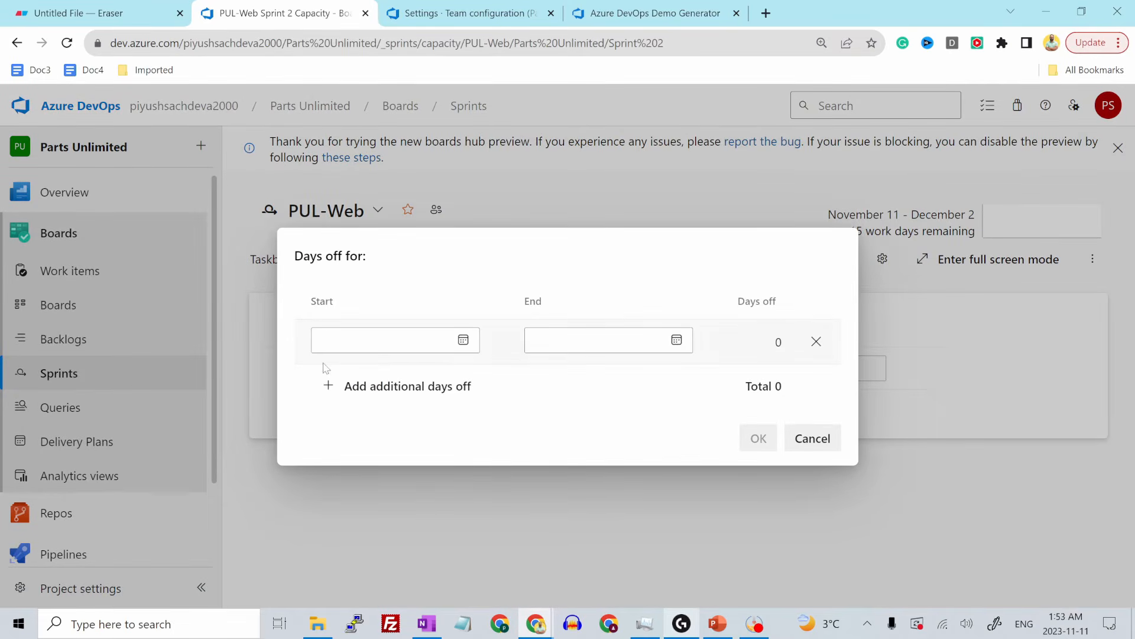
left_click(464, 340)
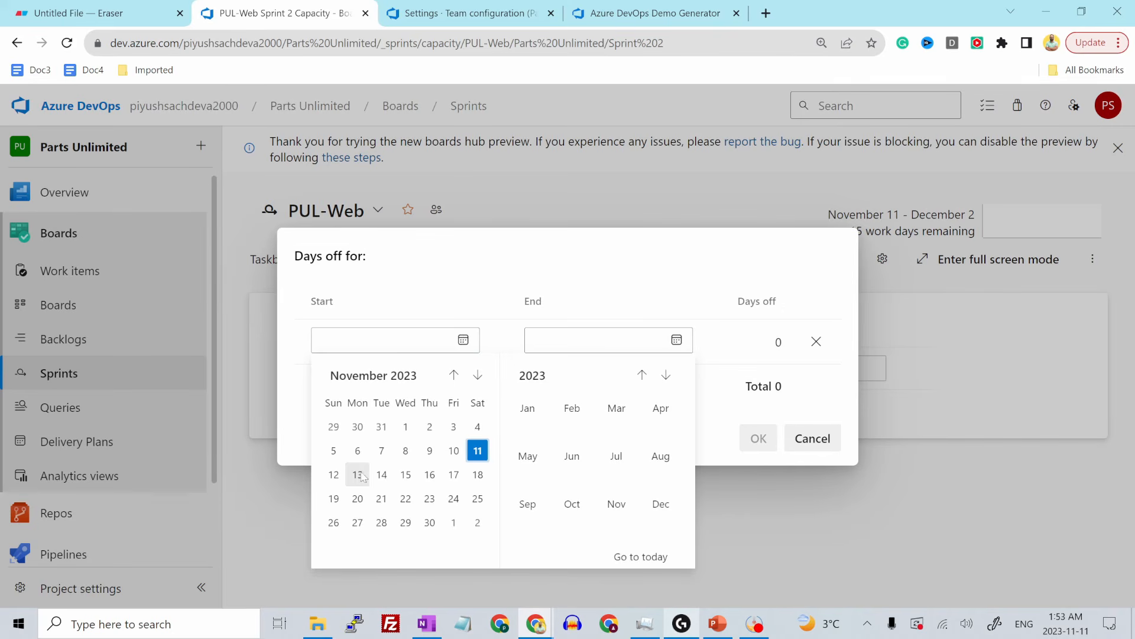
left_click(357, 474)
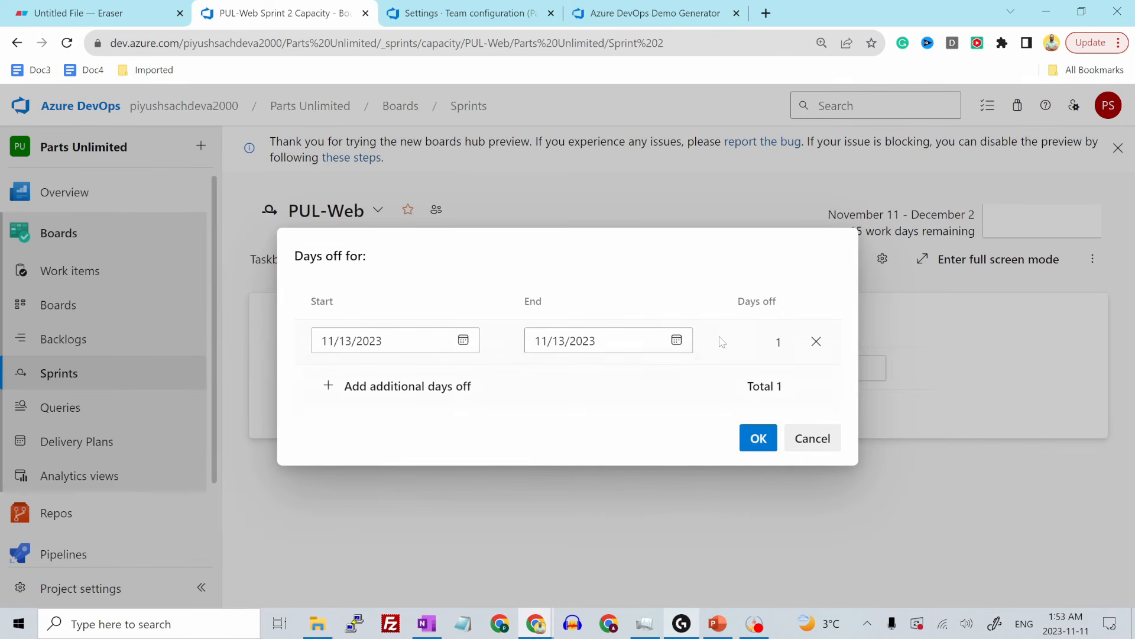
left_click(676, 340)
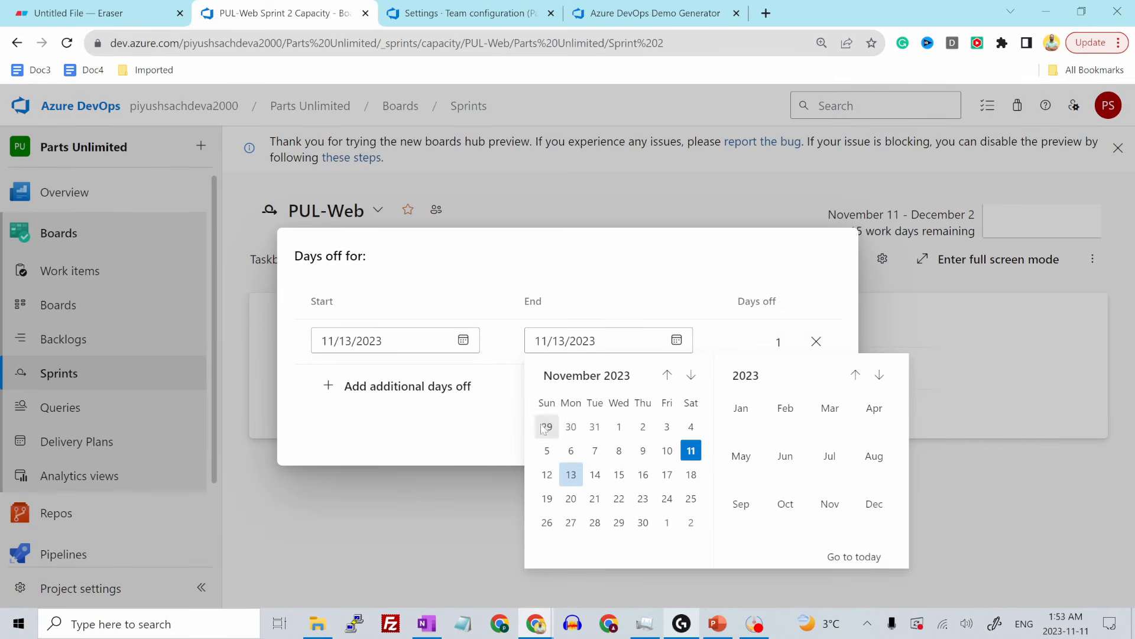
left_click(667, 474)
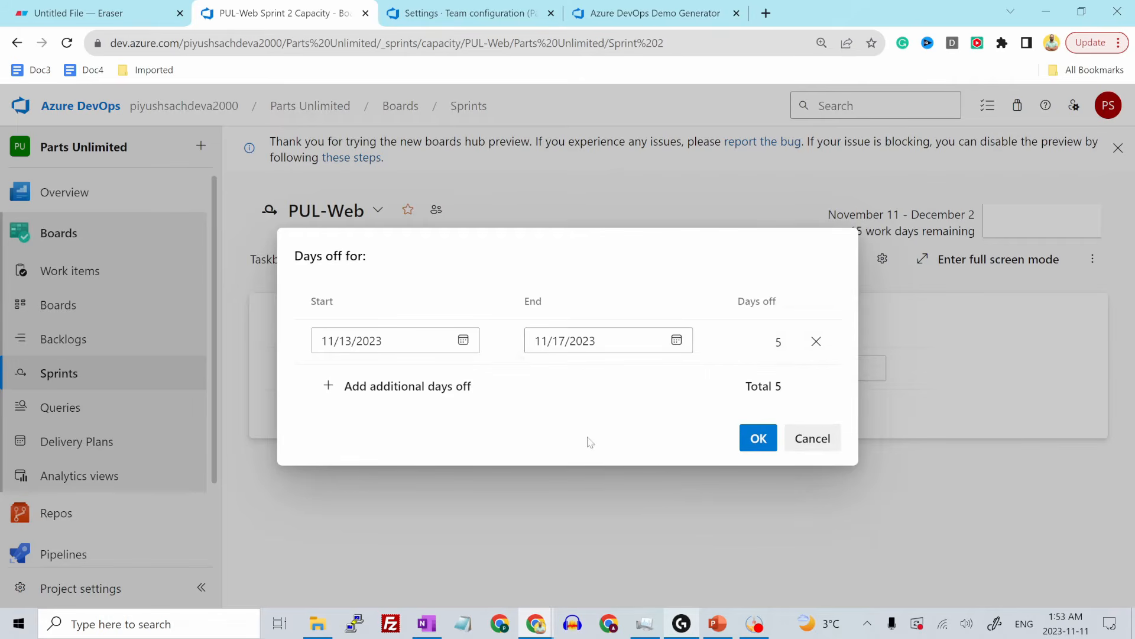
left_click(757, 440)
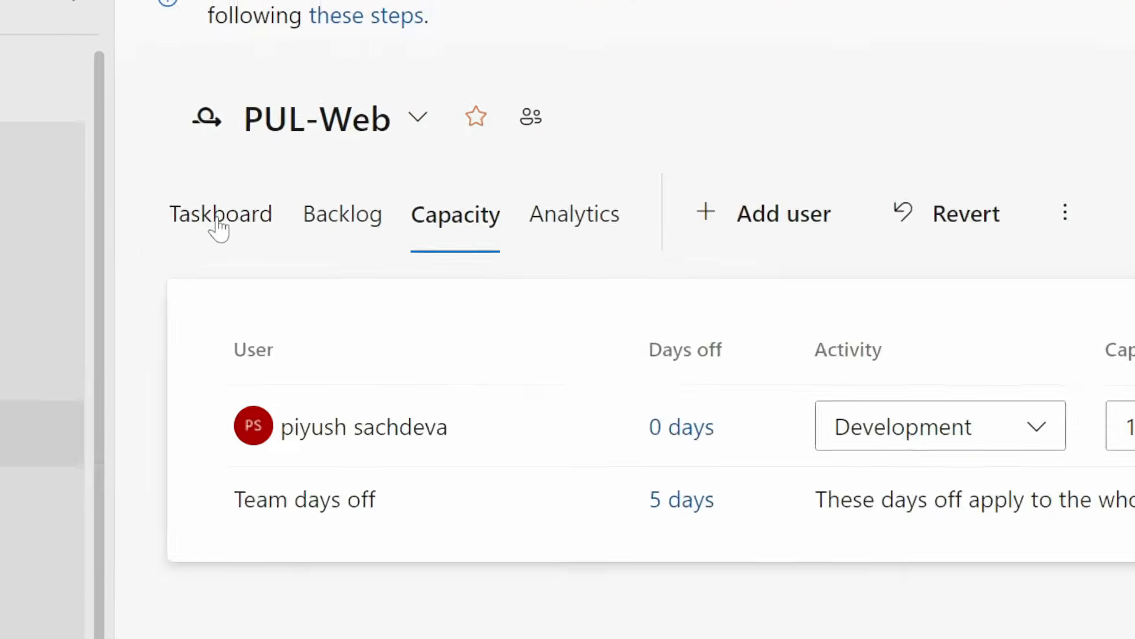
Step: On the Sprint 2 taskboard, set the remaining work of the task "Add page for most recent tutorial" to 11 and review the work details
left_click(219, 227)
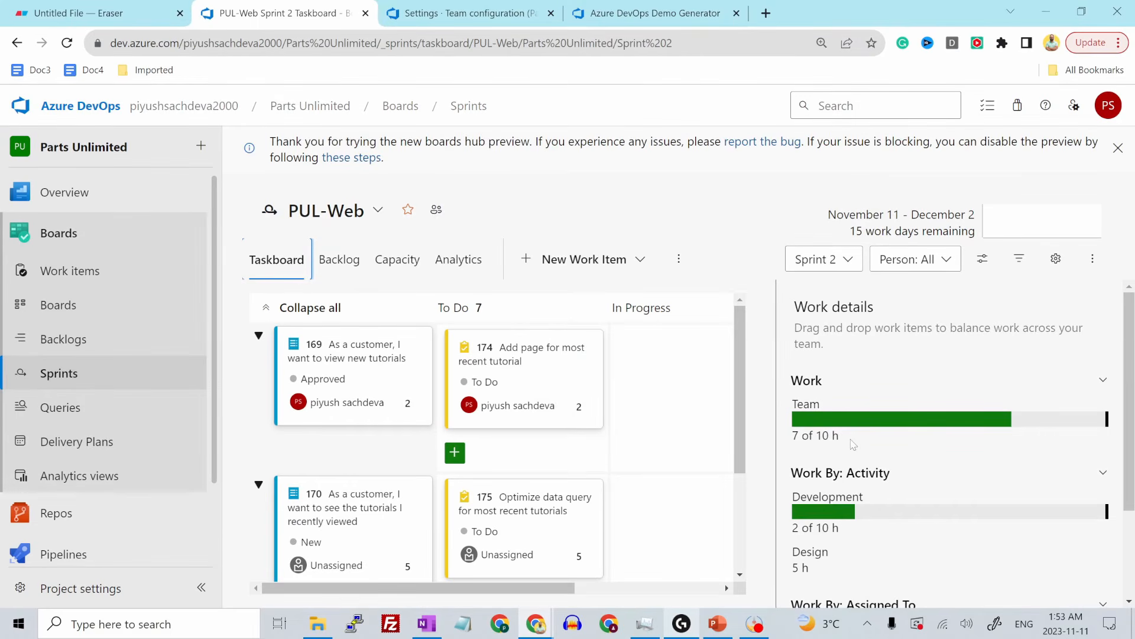
scroll(840, 445, "down", 3)
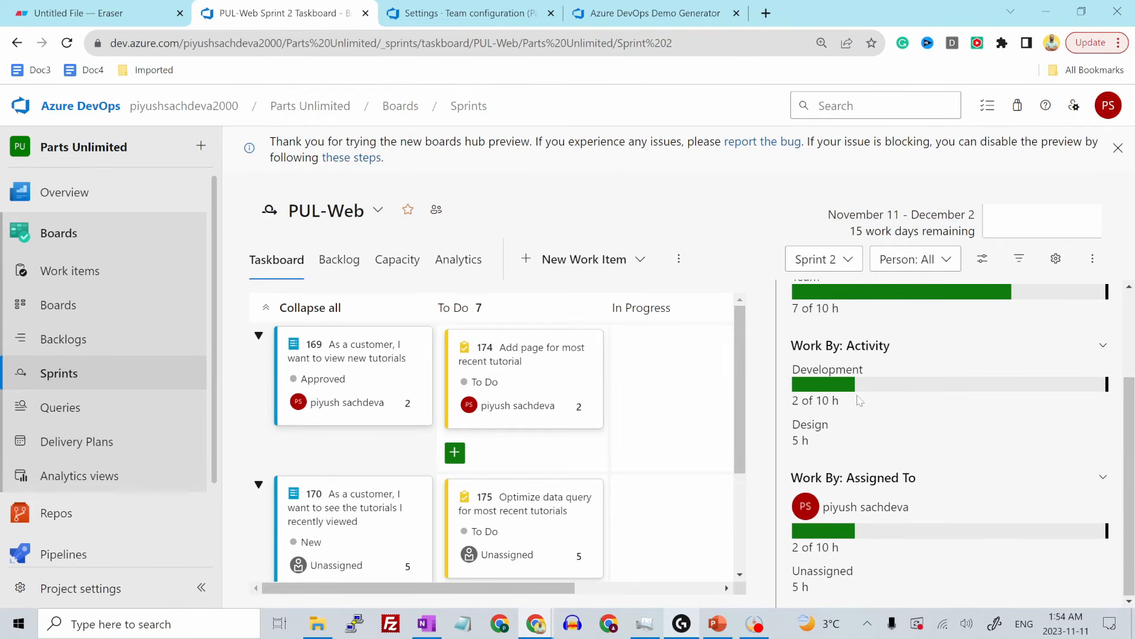
scroll(839, 538, "up", 2)
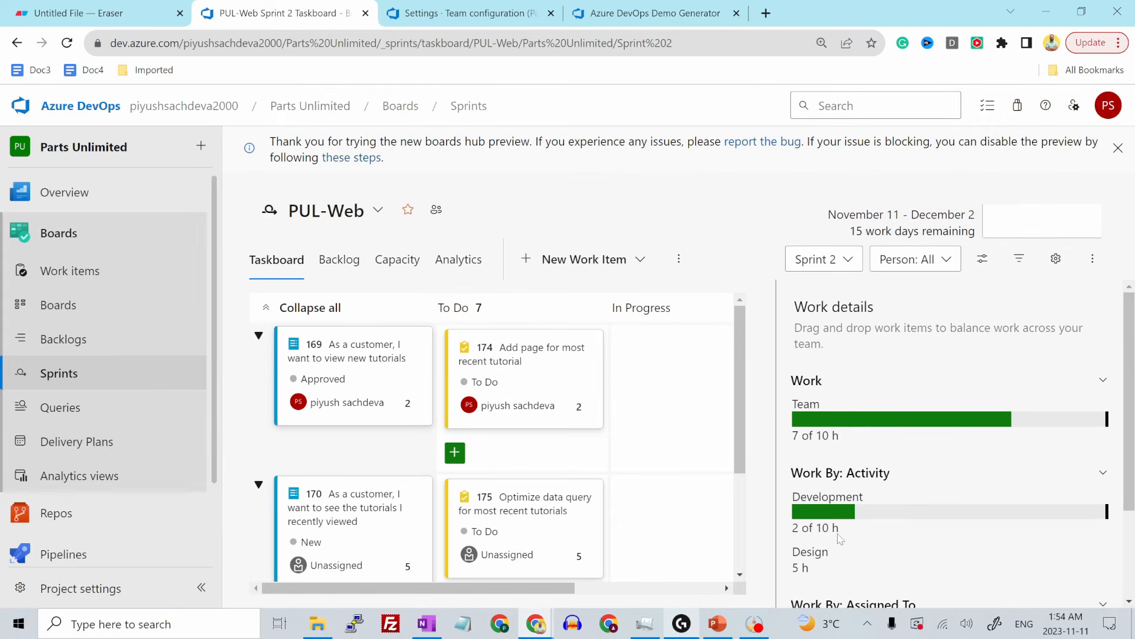
left_click(580, 406)
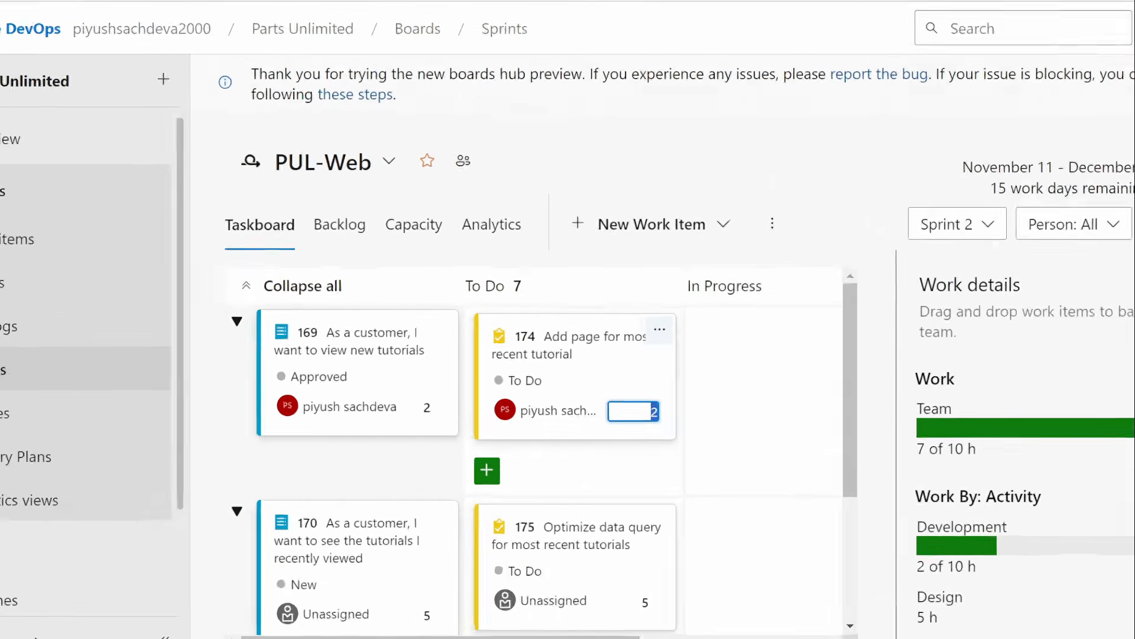
type("11")
key("Return")
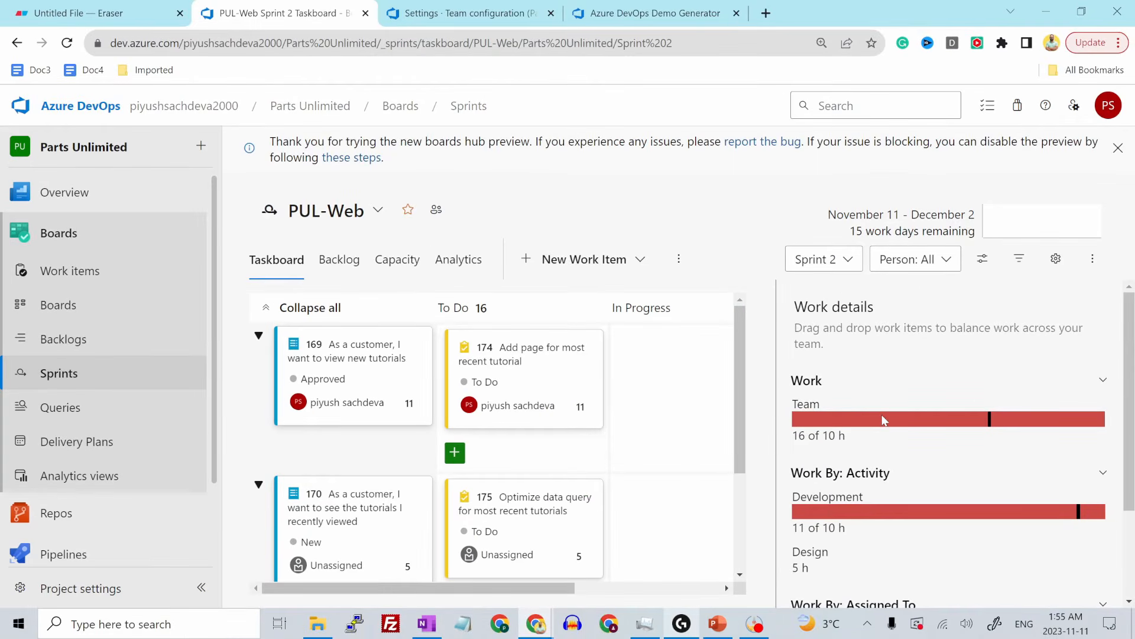
scroll(882, 419, "down", 2)
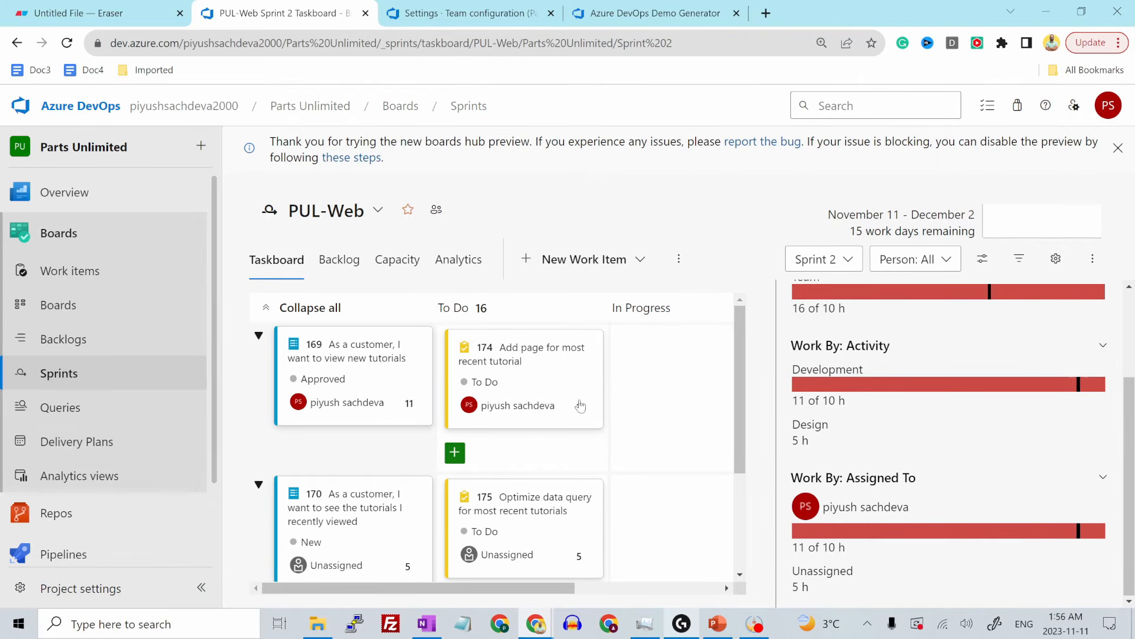
Step: Move the task "Add page for most recent tutorial" from Sprint 2 to the Sprint 3 iteration
left_click(593, 351)
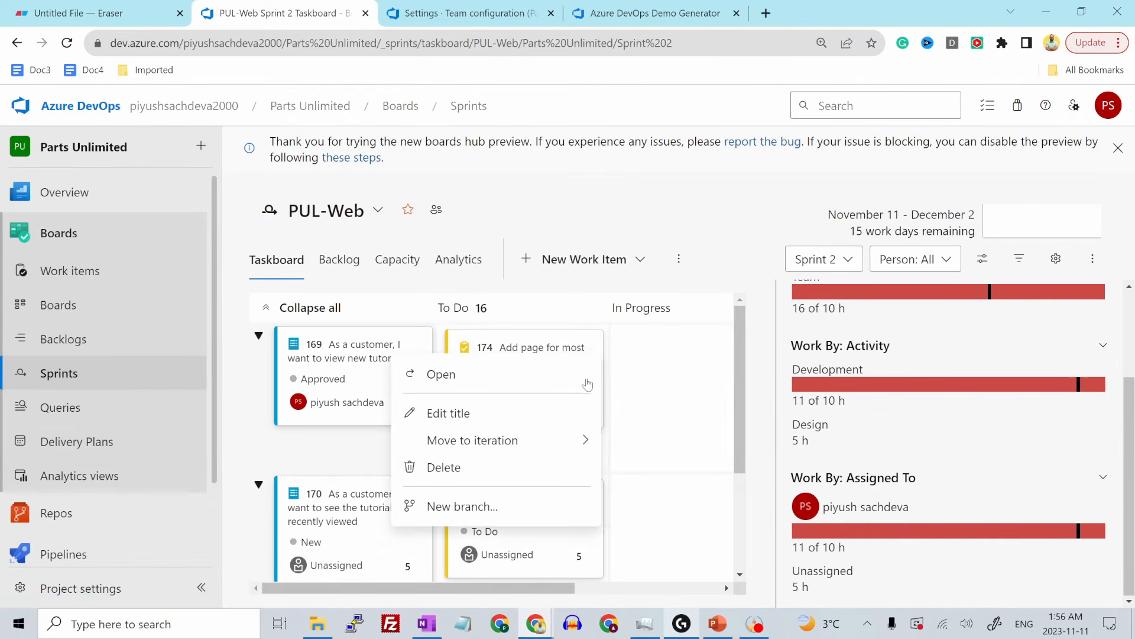
mouse_move(562, 455)
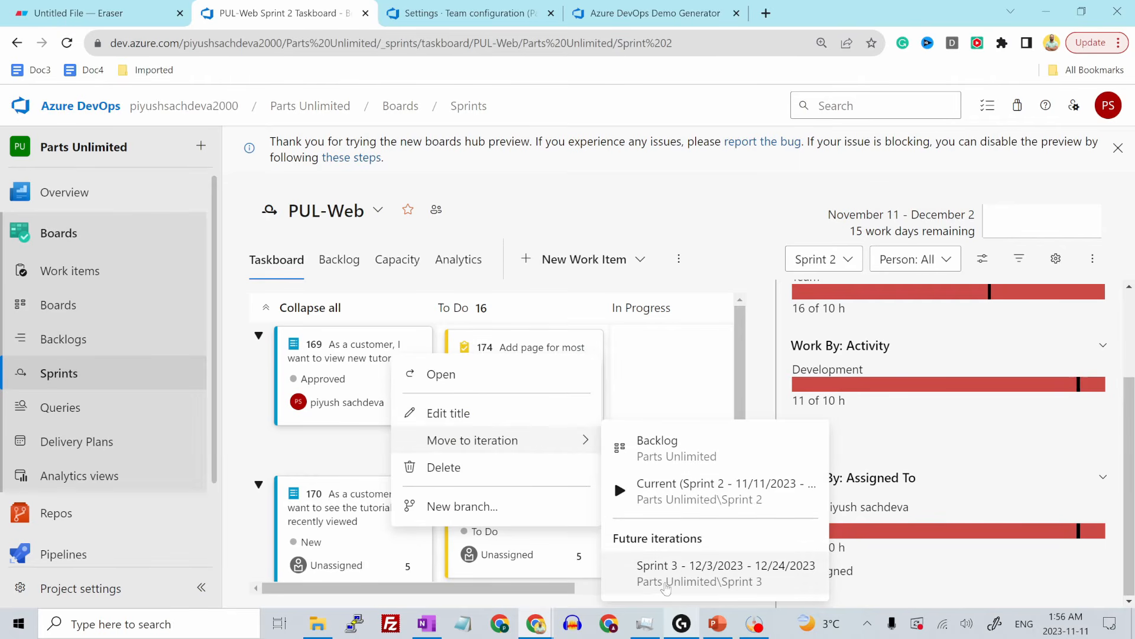
left_click(691, 582)
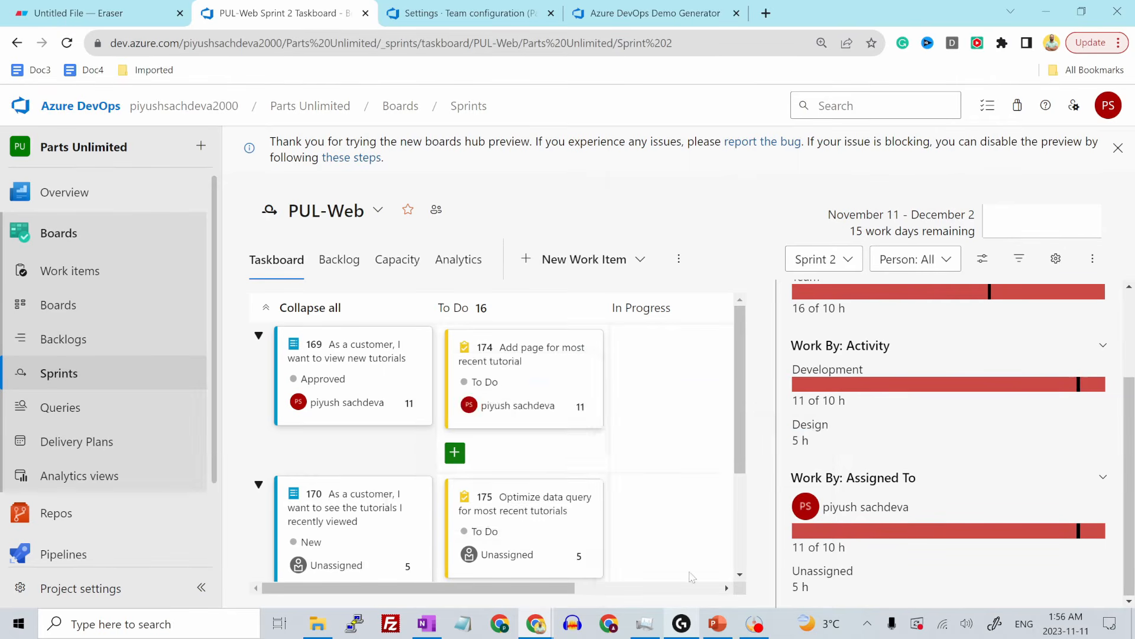
Step: Check the work details of Sprint 3, then return to the Sprint 2 taskboard and review its remaining work
left_click(834, 263)
left_click(721, 399)
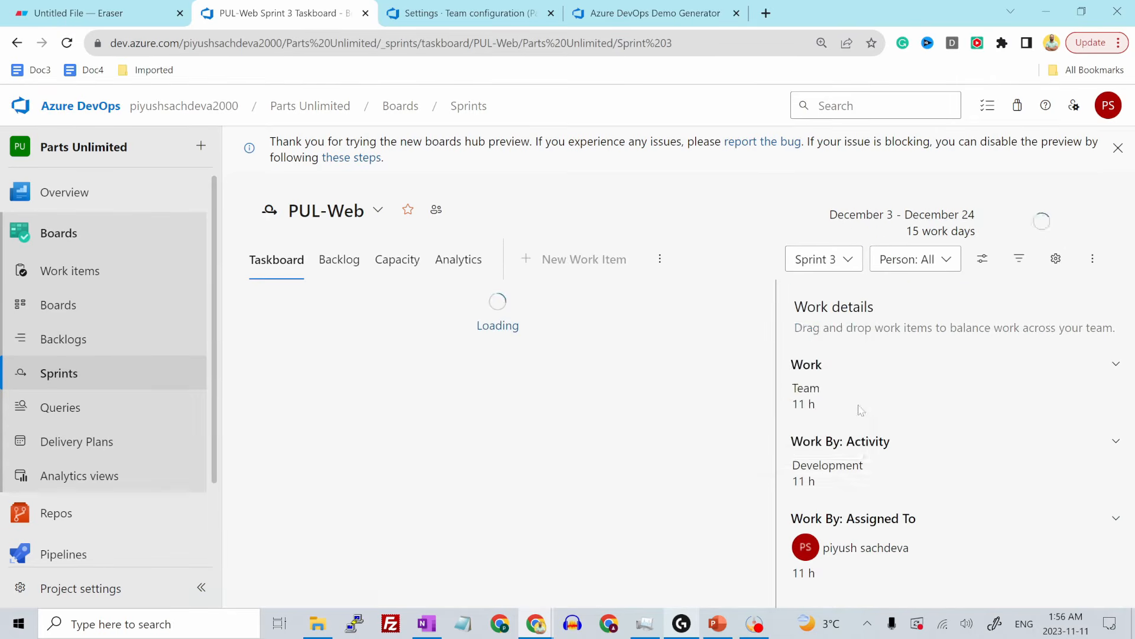
left_click(823, 259)
left_click(686, 367)
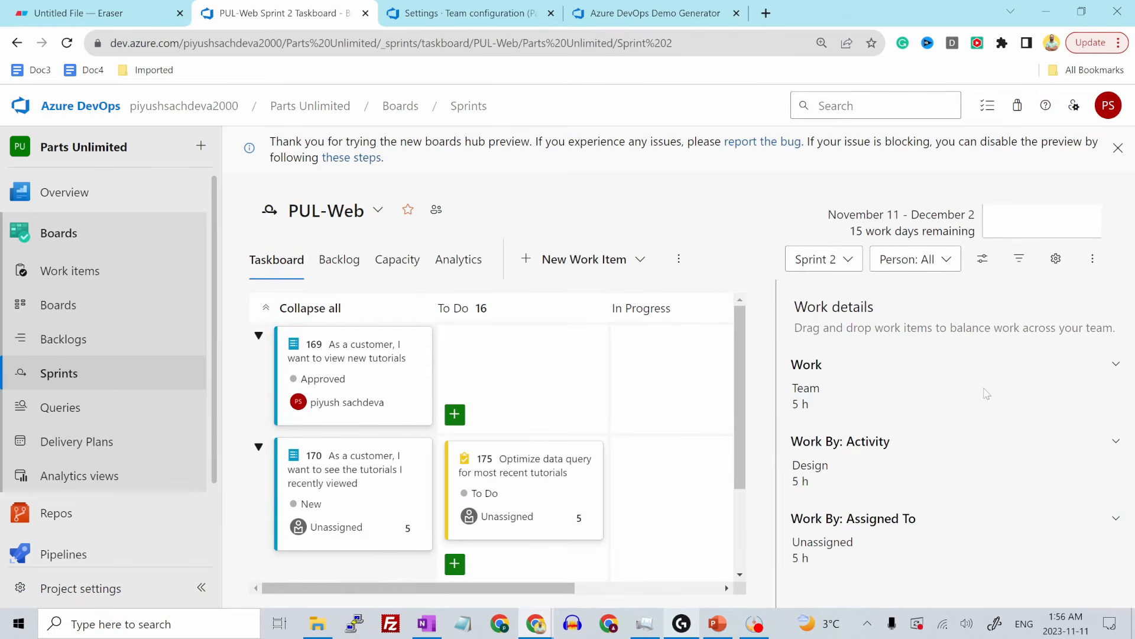
left_click(1002, 365)
left_click(1020, 364)
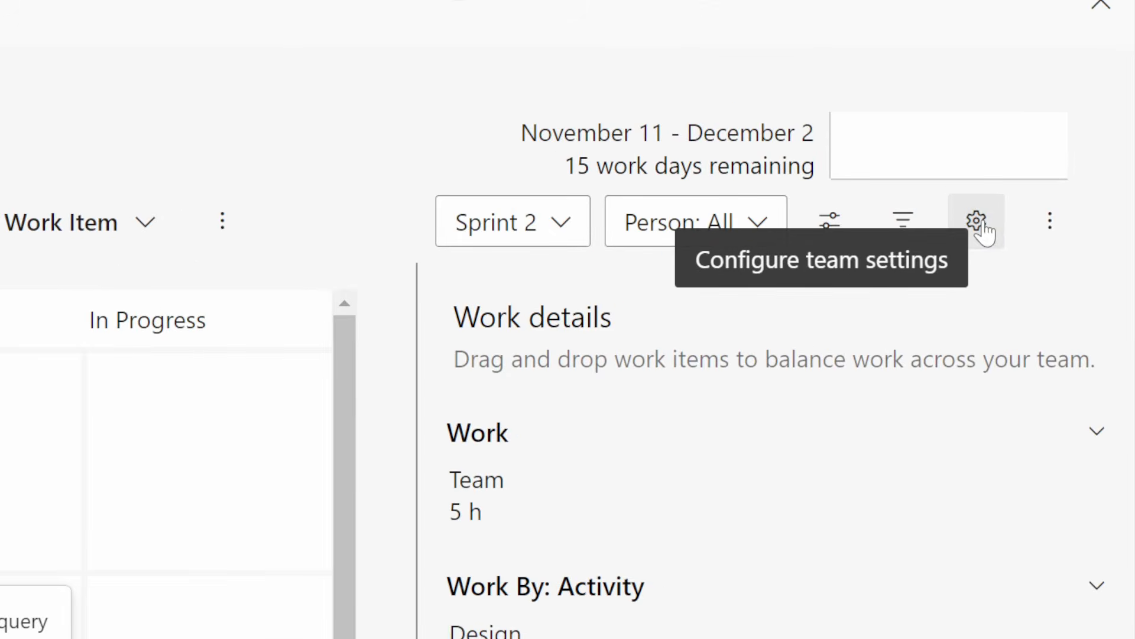
Step: Add a card styling rule named Development with a green colour in the PUL-Web team settings
left_click(982, 225)
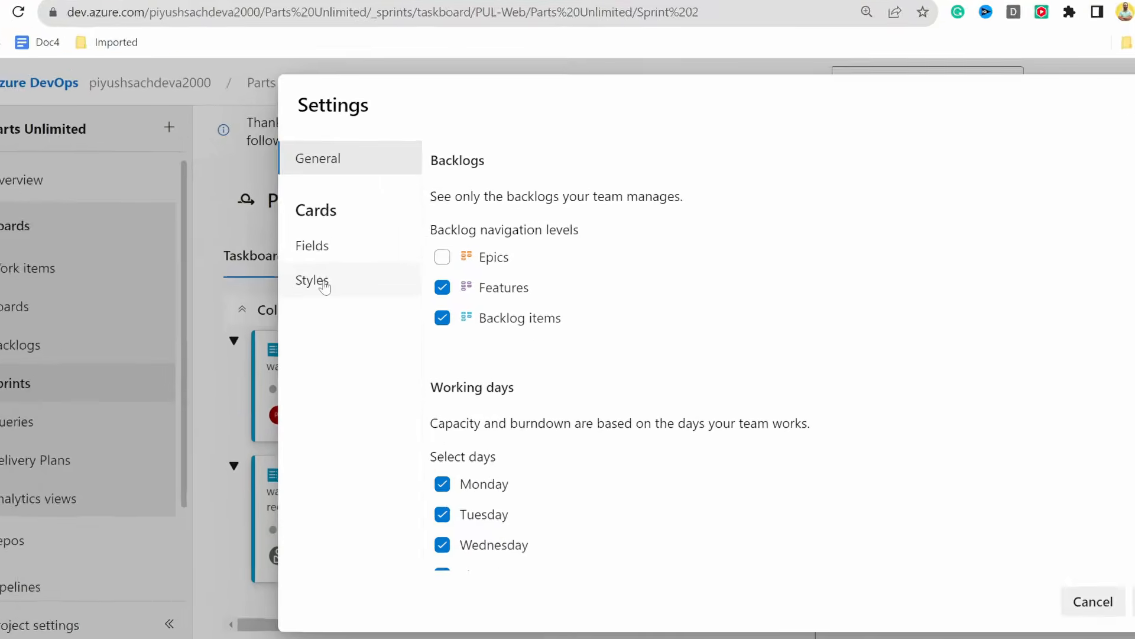
left_click(324, 287)
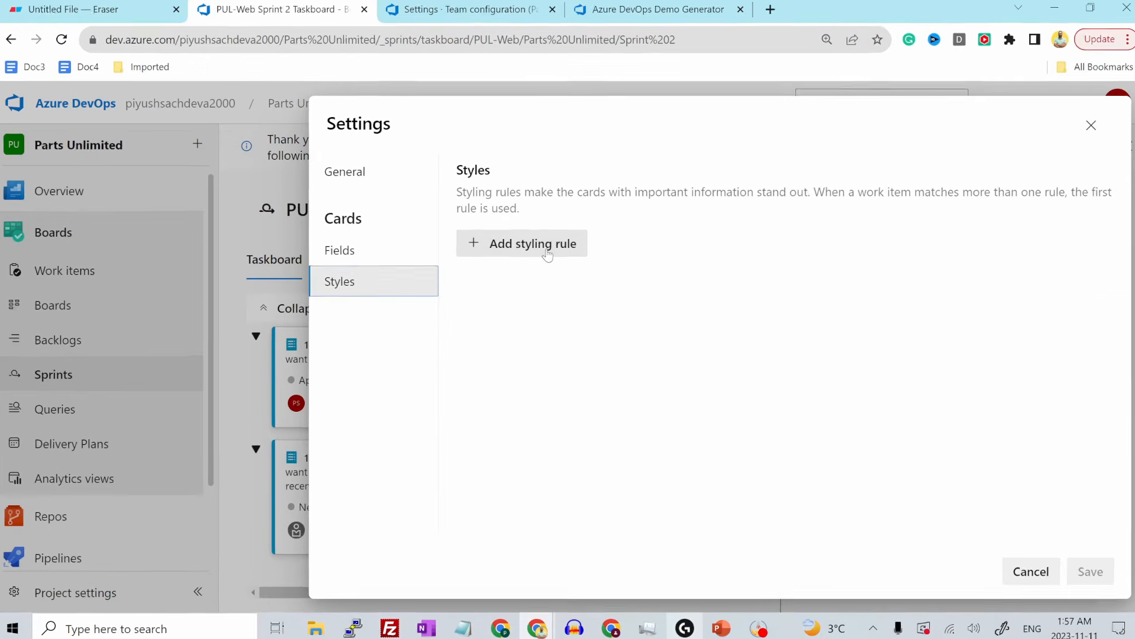
left_click(545, 251)
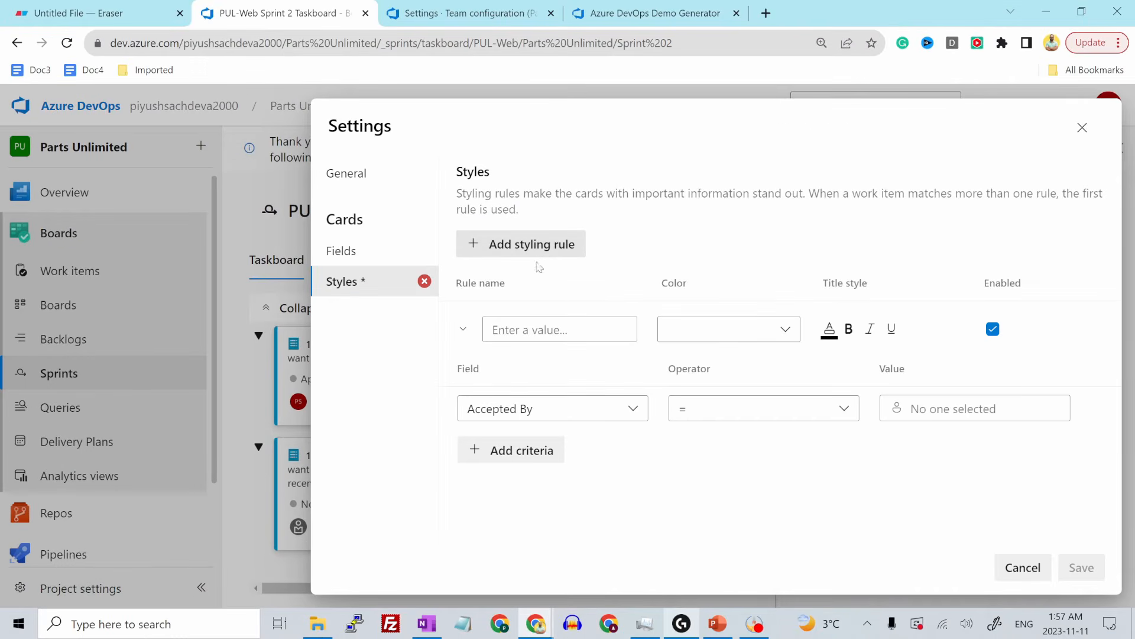
left_click(532, 322)
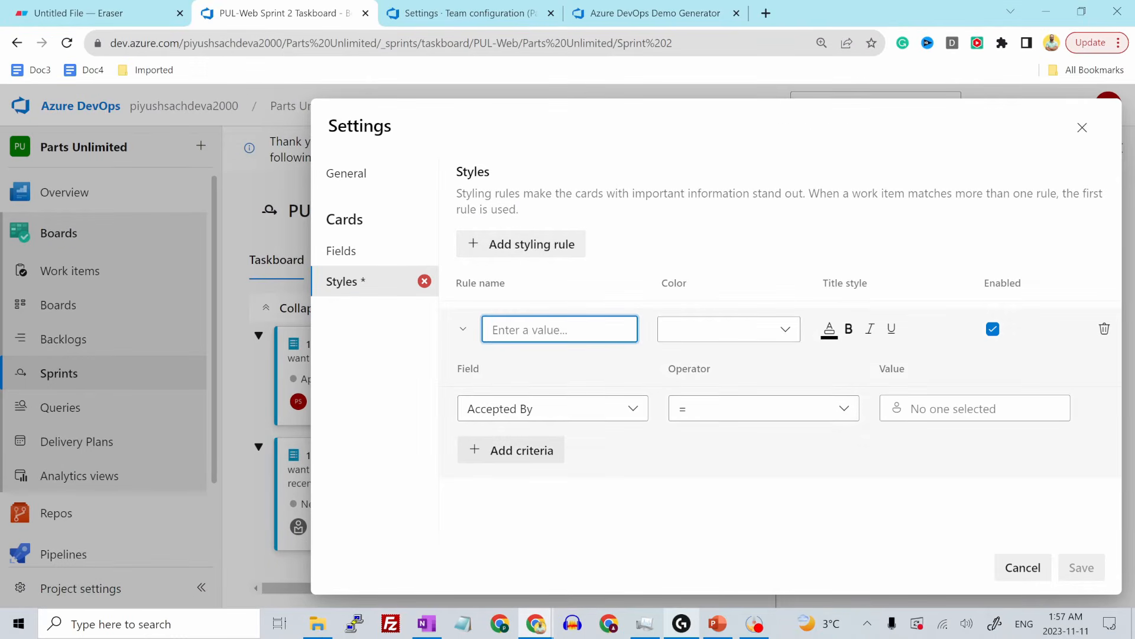
type("Developme")
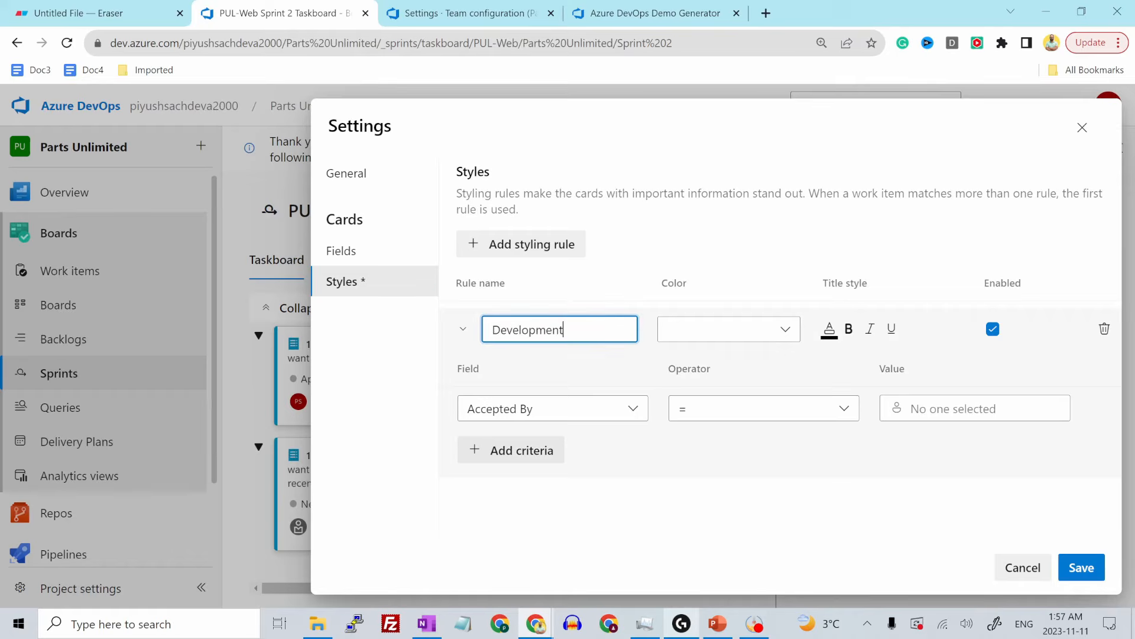
type("nt")
left_click(725, 331)
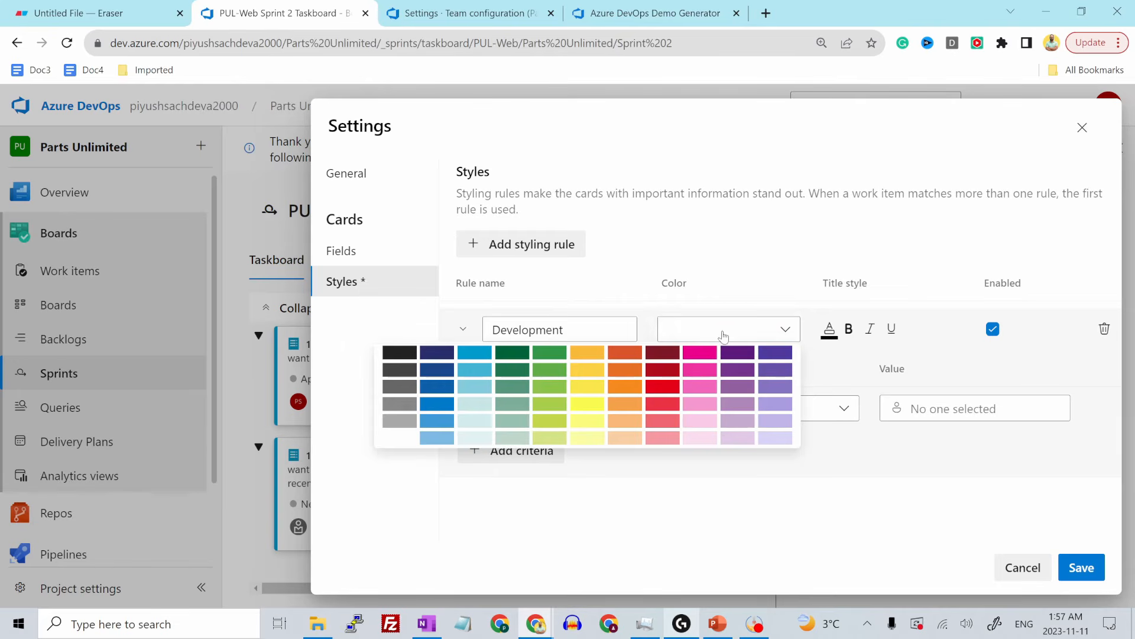
left_click(549, 369)
Step: Make Activity = Development the styling rule's only criterion and save the settings
left_click(538, 450)
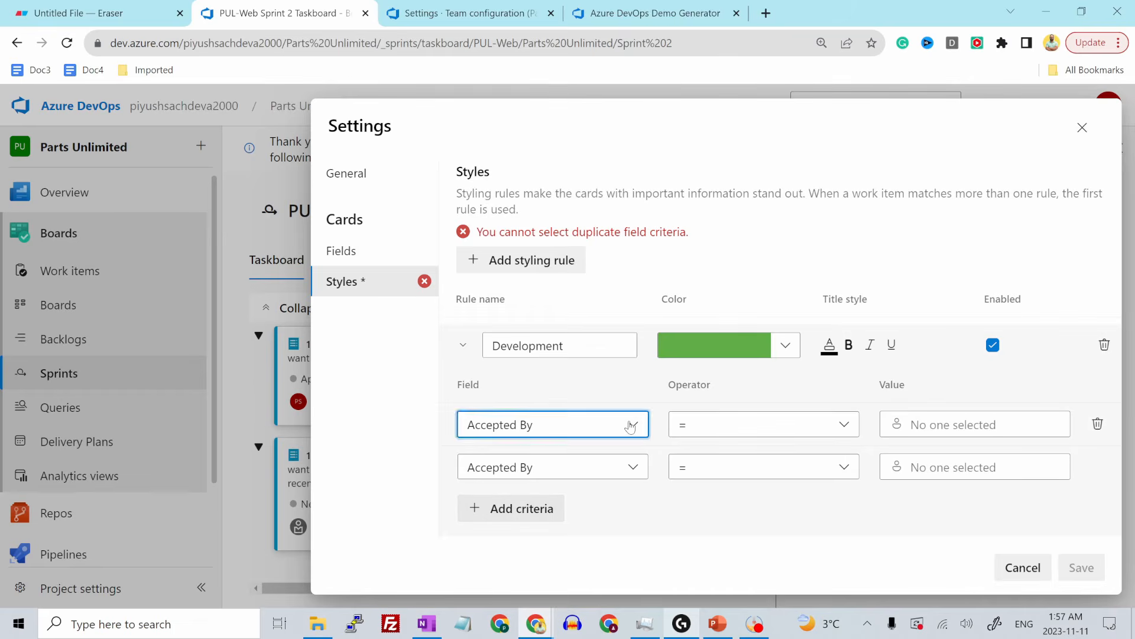
left_click(614, 427)
left_click(550, 308)
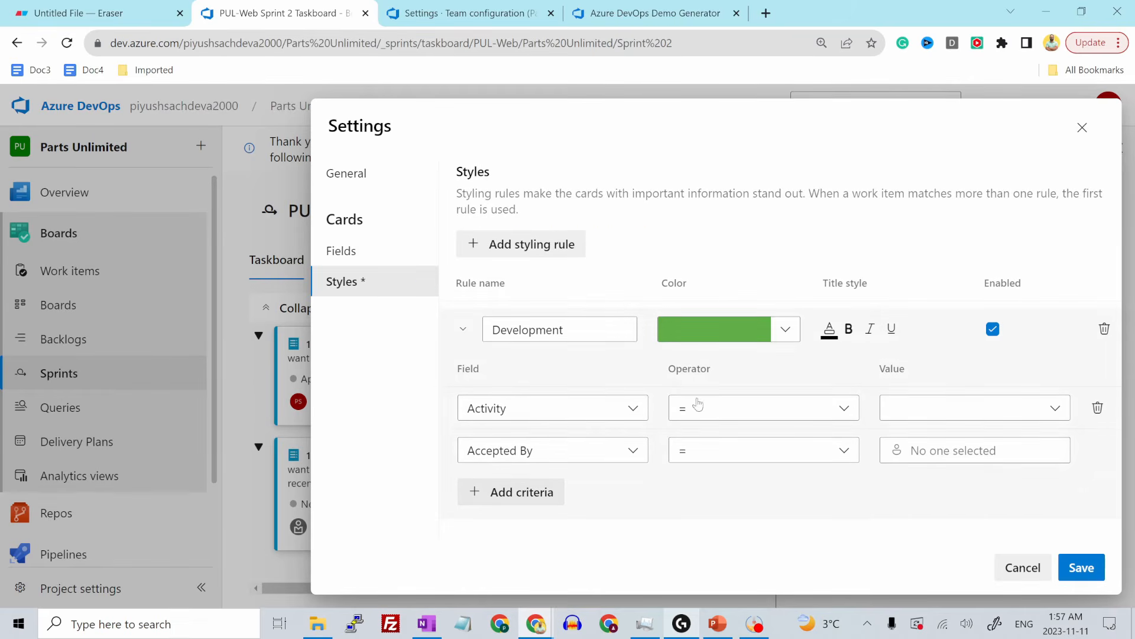
left_click(887, 408)
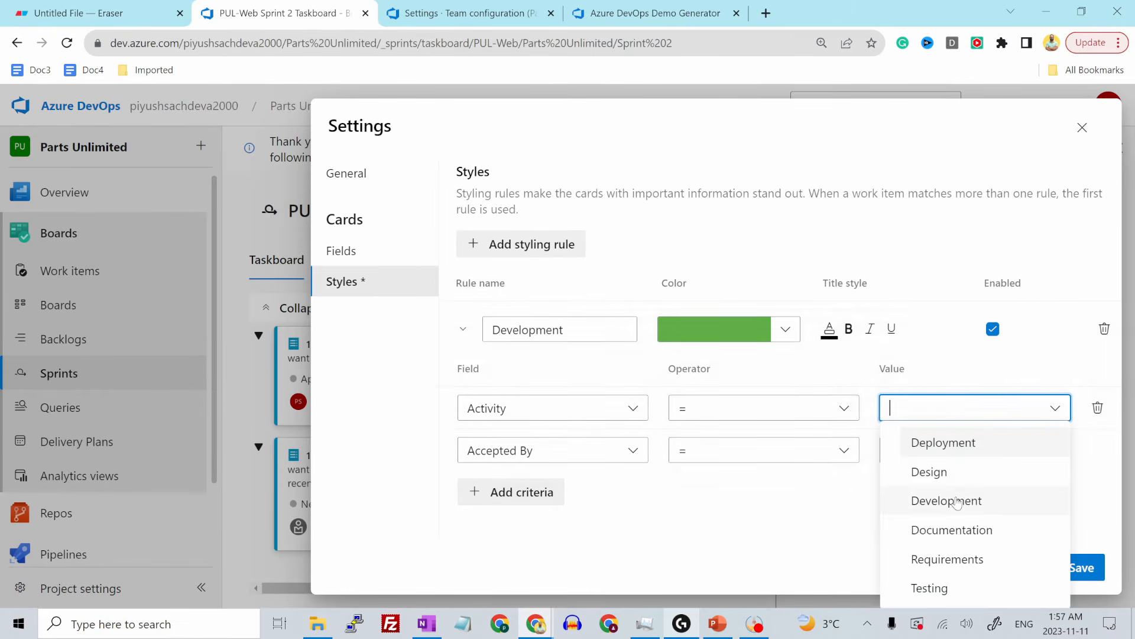
left_click(958, 502)
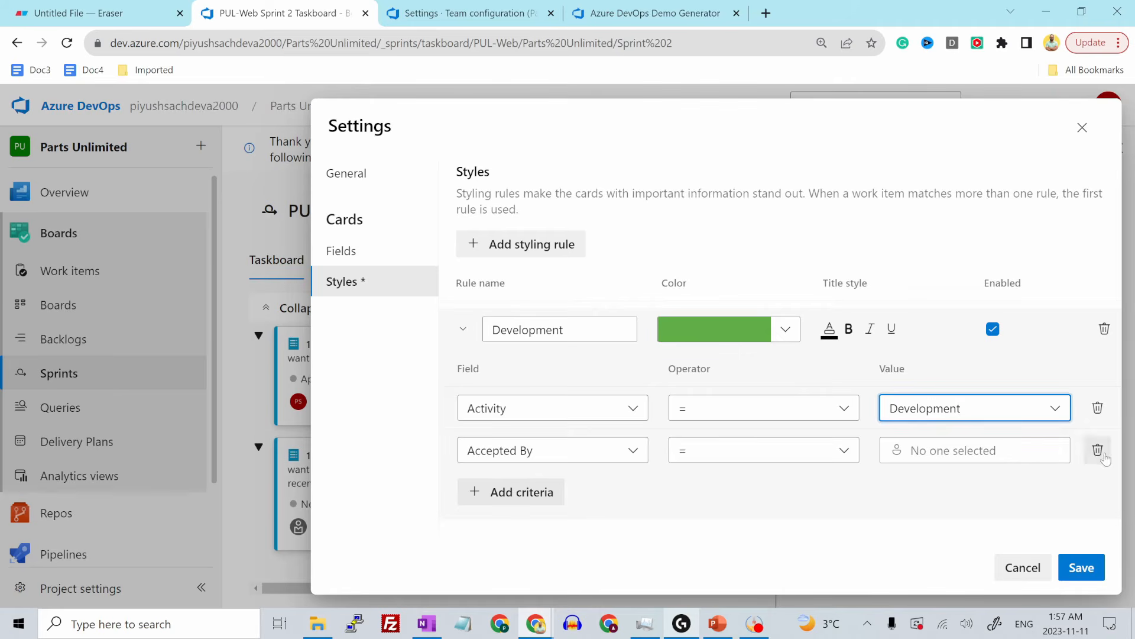
left_click(1098, 450)
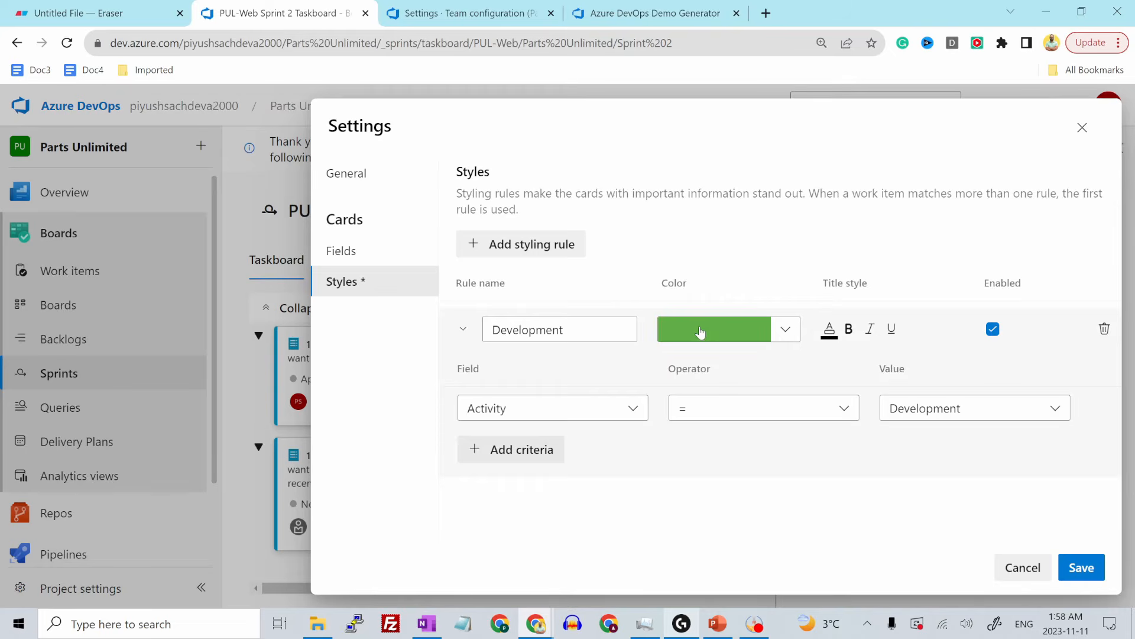
left_click(1081, 567)
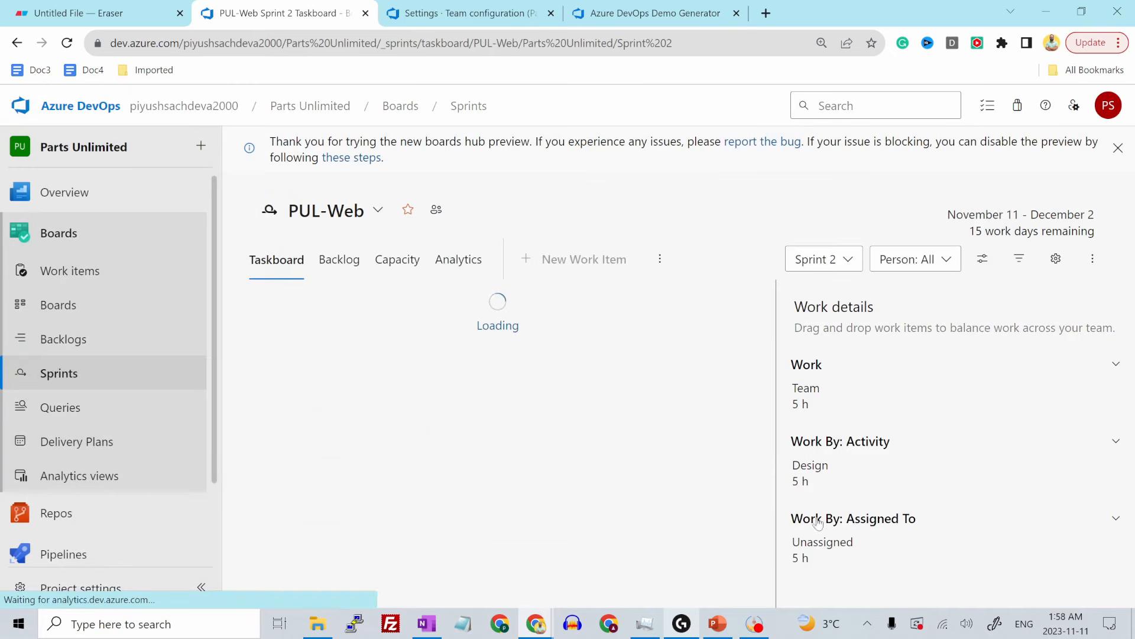
Step: Check the card styling on the Sprint 3 taskboard, then return to the Sprint 2 taskboard
left_click(346, 272)
left_click(848, 282)
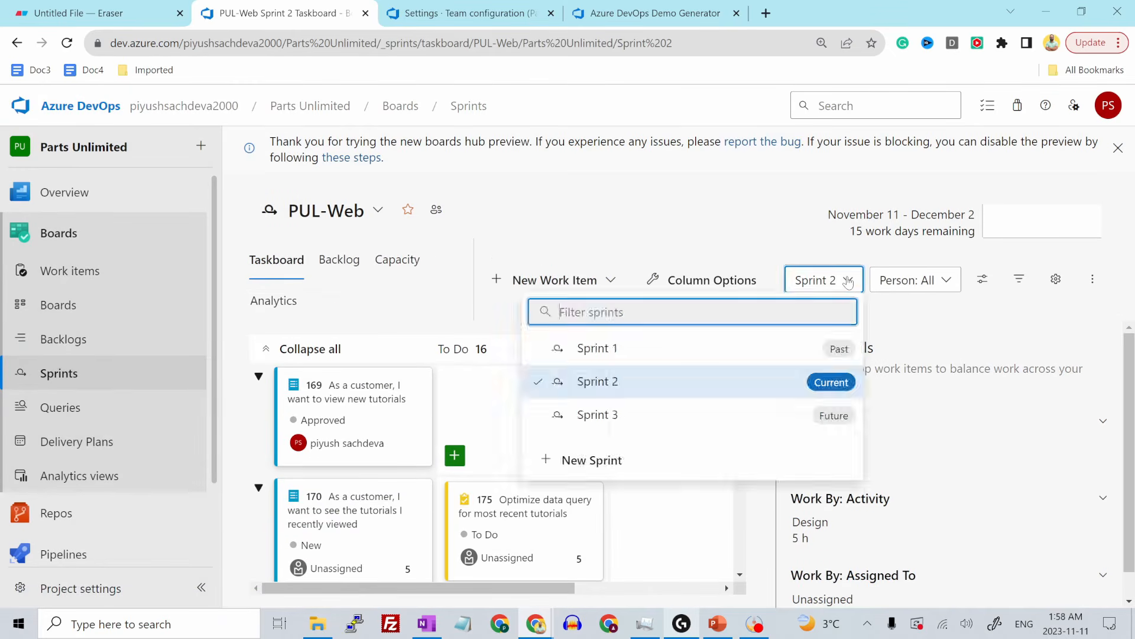
left_click(727, 421)
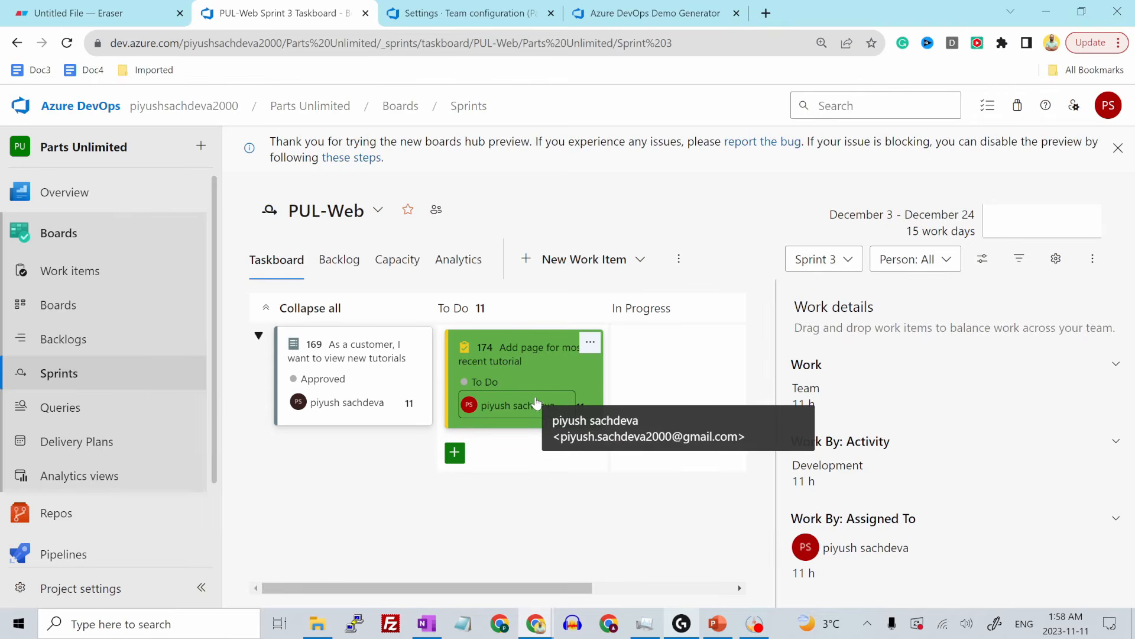
left_click(848, 268)
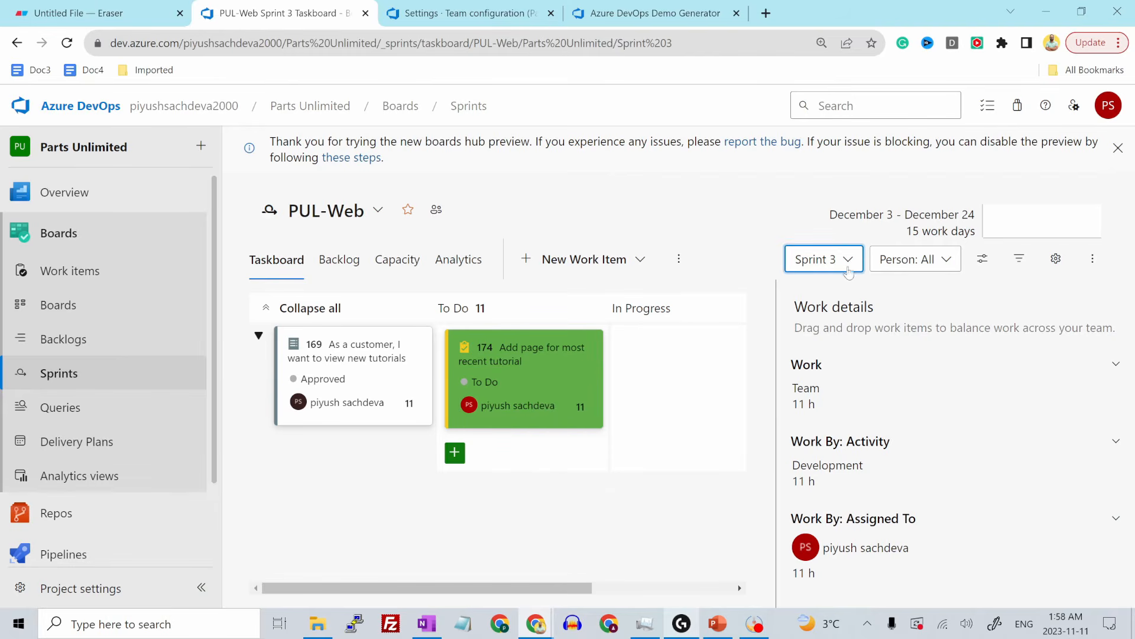
left_click(849, 264)
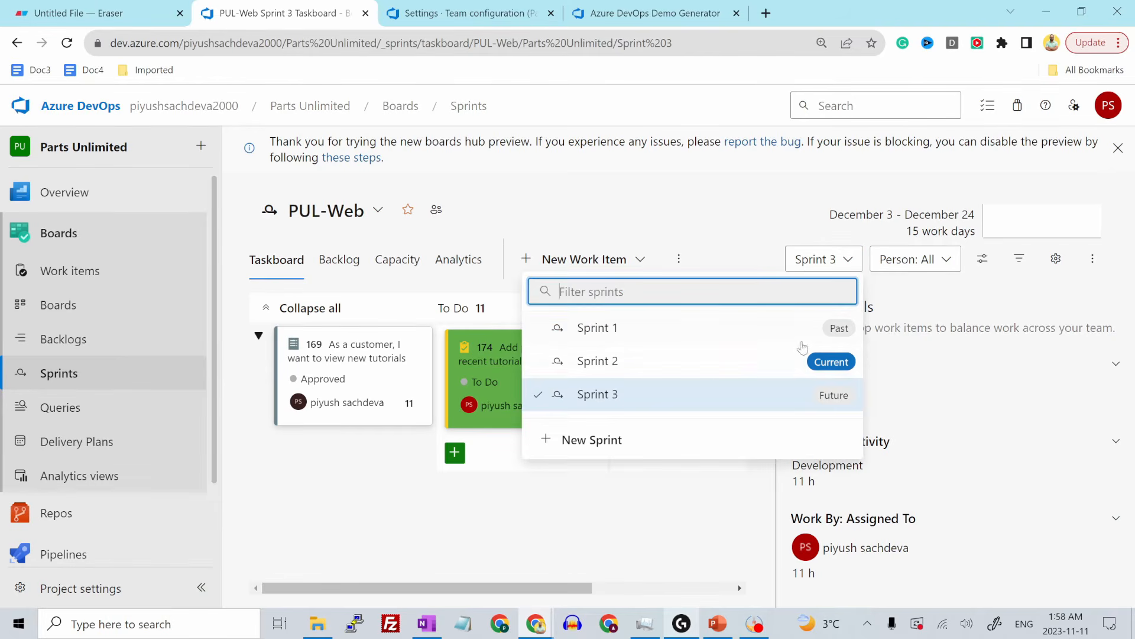
left_click(705, 362)
Step: Review the team's general settings for backlog levels, working days and bug management, then close them without saving
left_click(1056, 258)
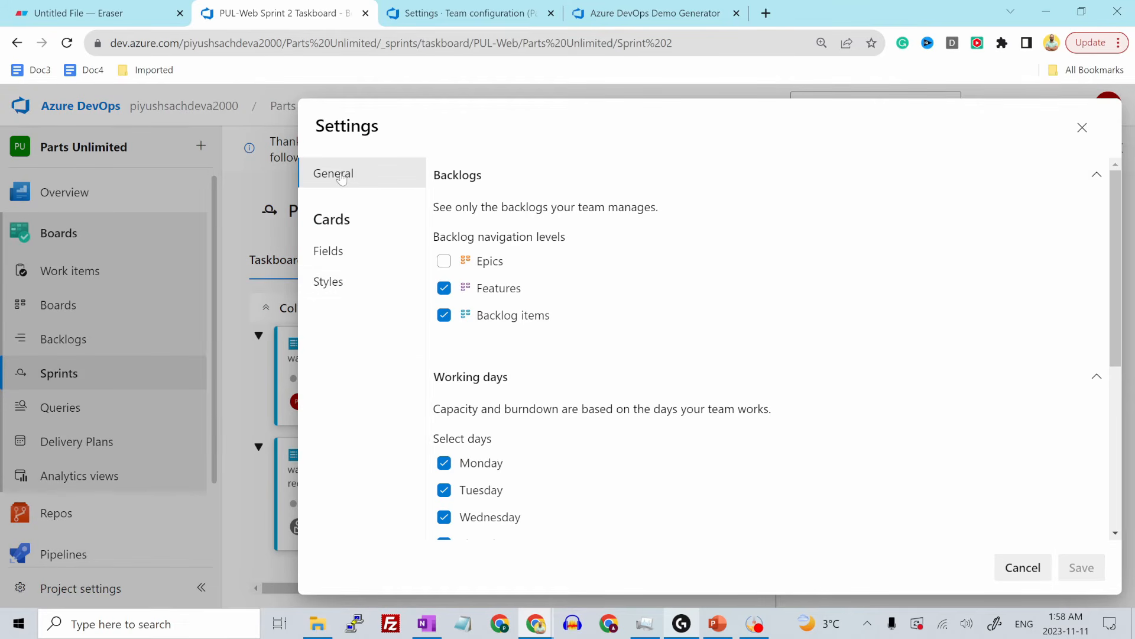
scroll(772, 470, "down", 3)
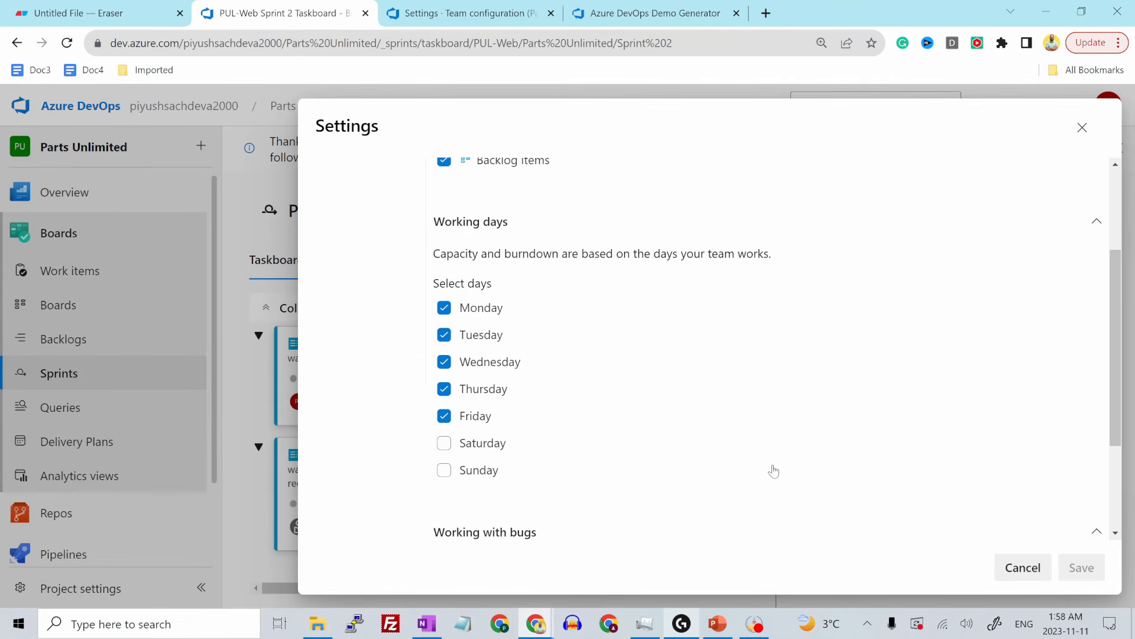
scroll(548, 408, "down", 3)
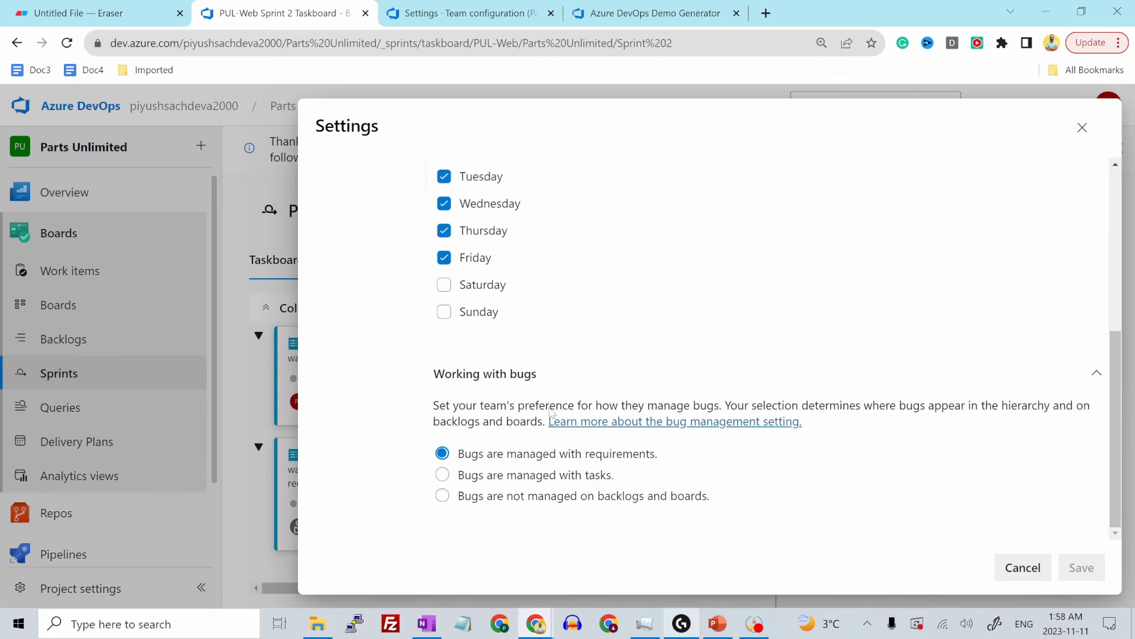
scroll(551, 412, "up", 3)
scroll(505, 441, "up", 2)
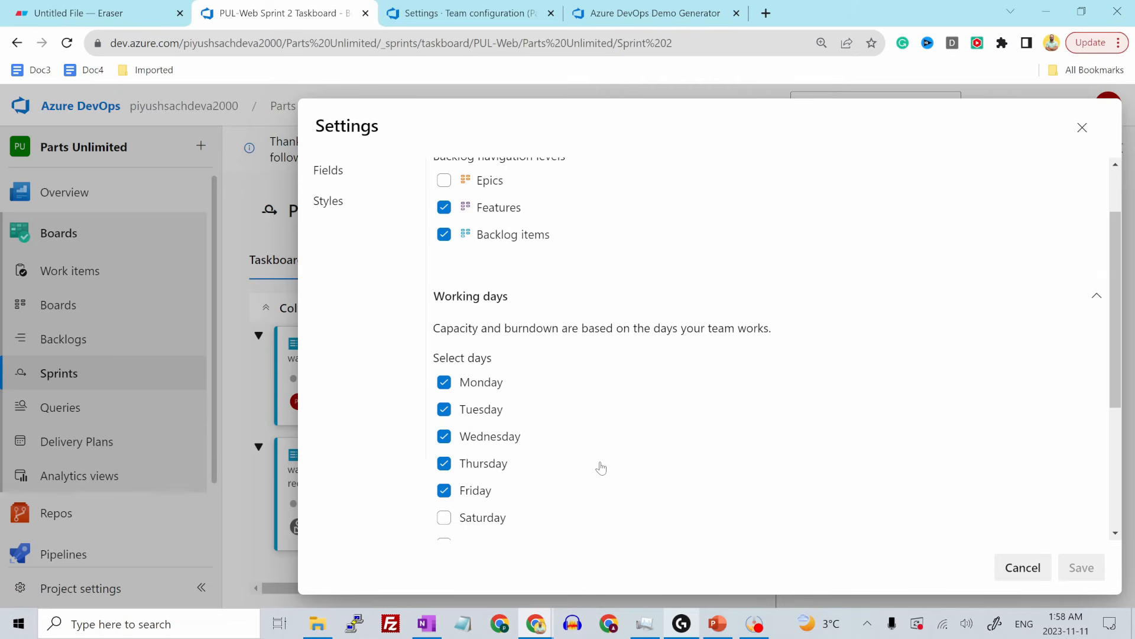
scroll(591, 467, "down", 4)
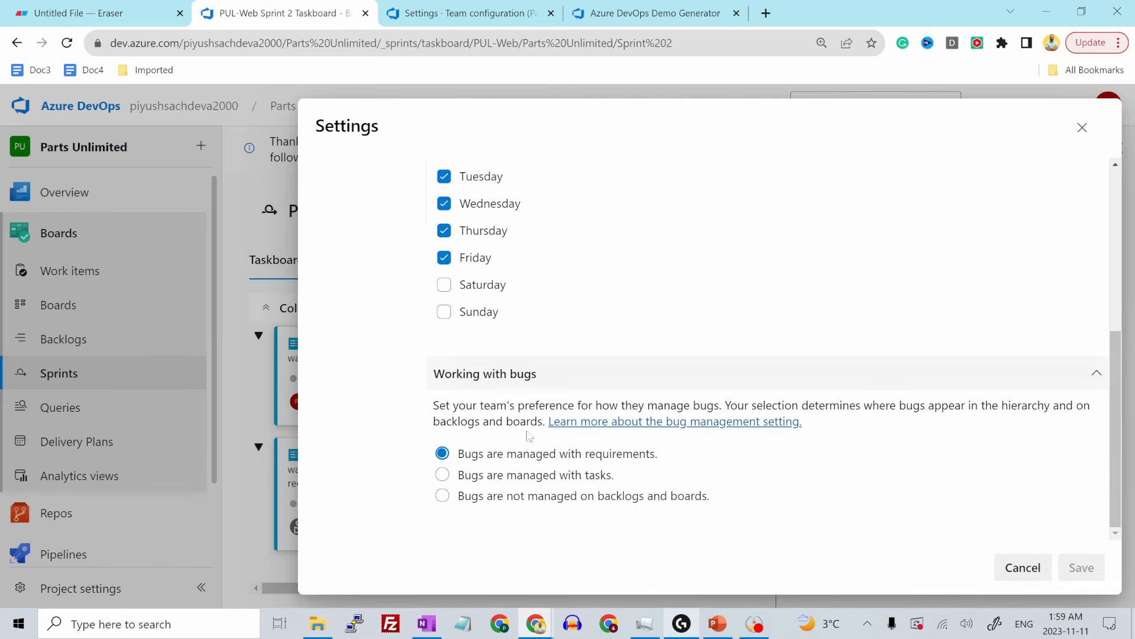
mouse_move(540, 468)
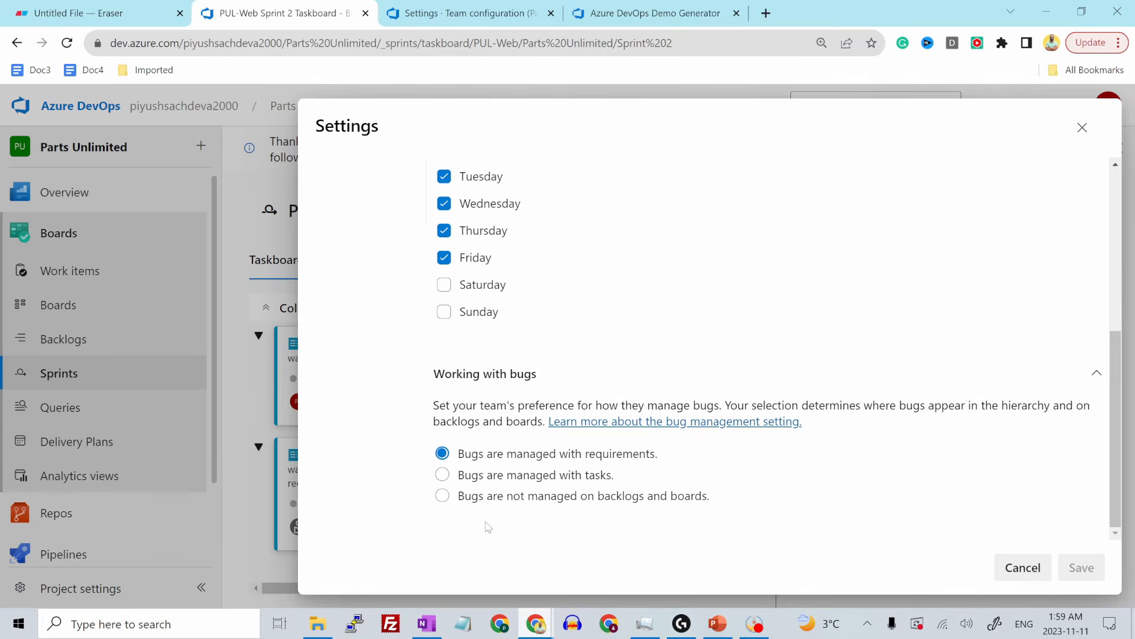
mouse_move(640, 509)
left_click(1023, 567)
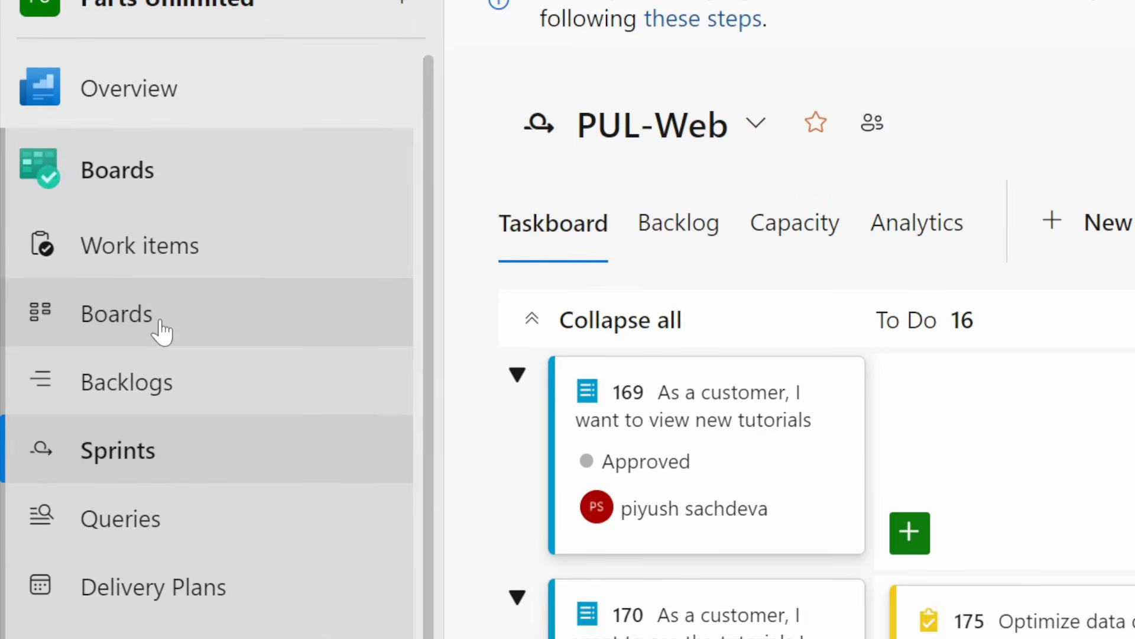
Step: Add a card styling rule named High priority with a red colour to the PUL-Web backlog items board
left_click(79, 309)
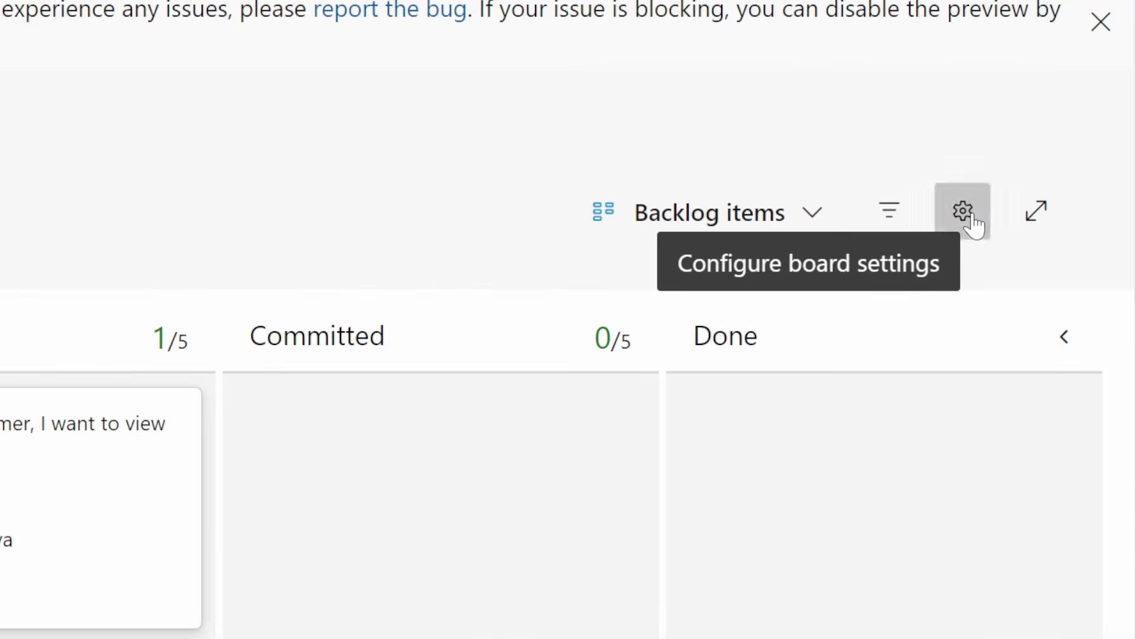
left_click(964, 212)
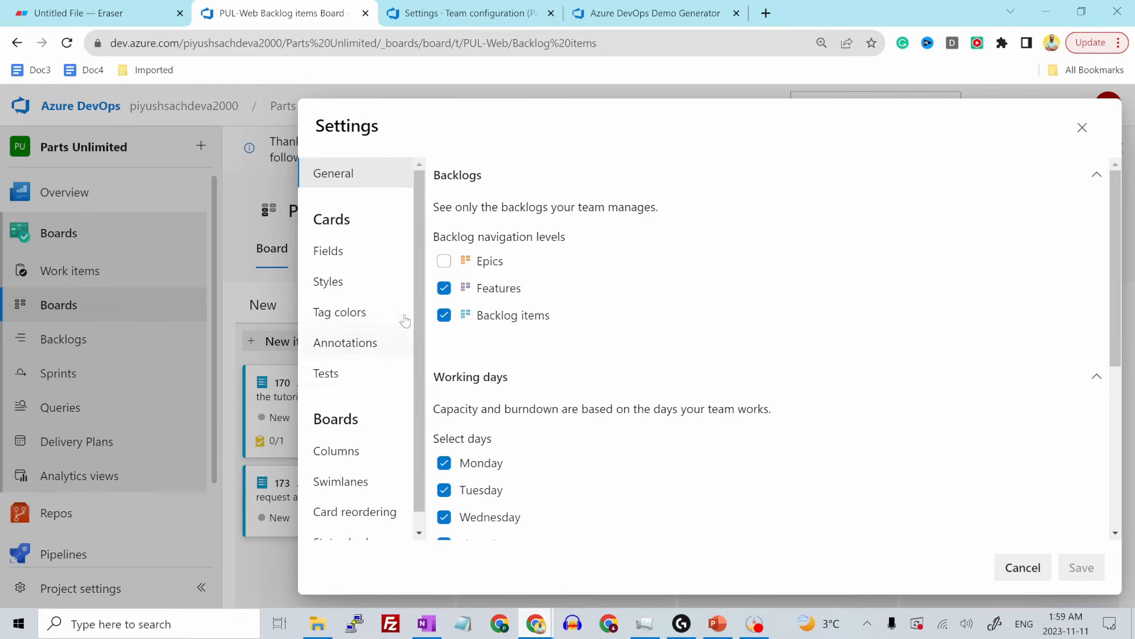
left_click(362, 288)
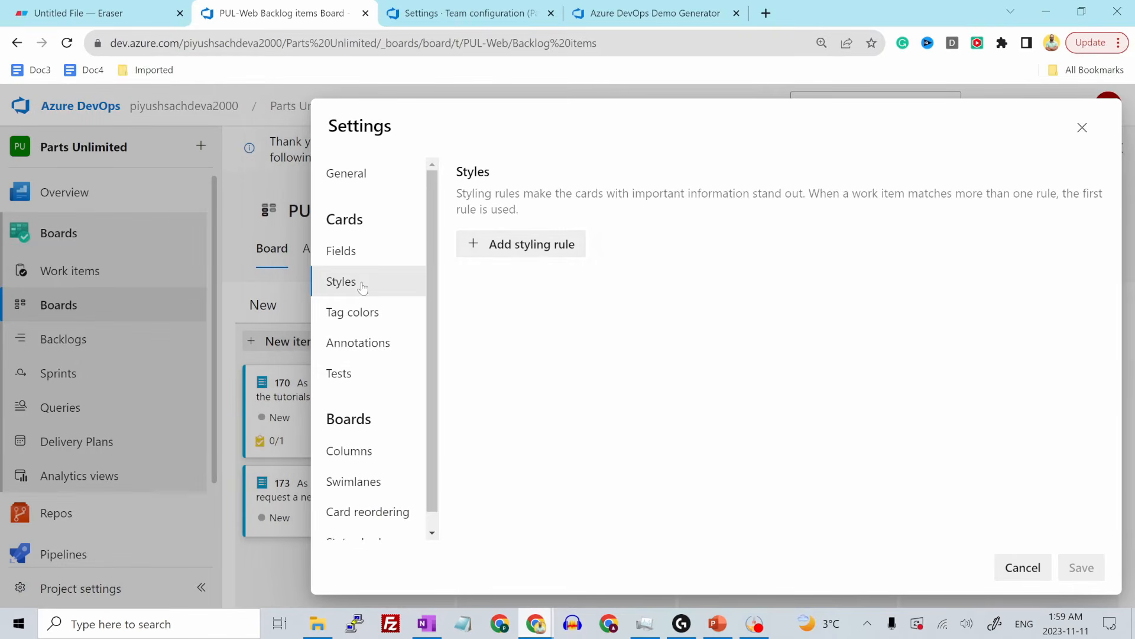
left_click(522, 244)
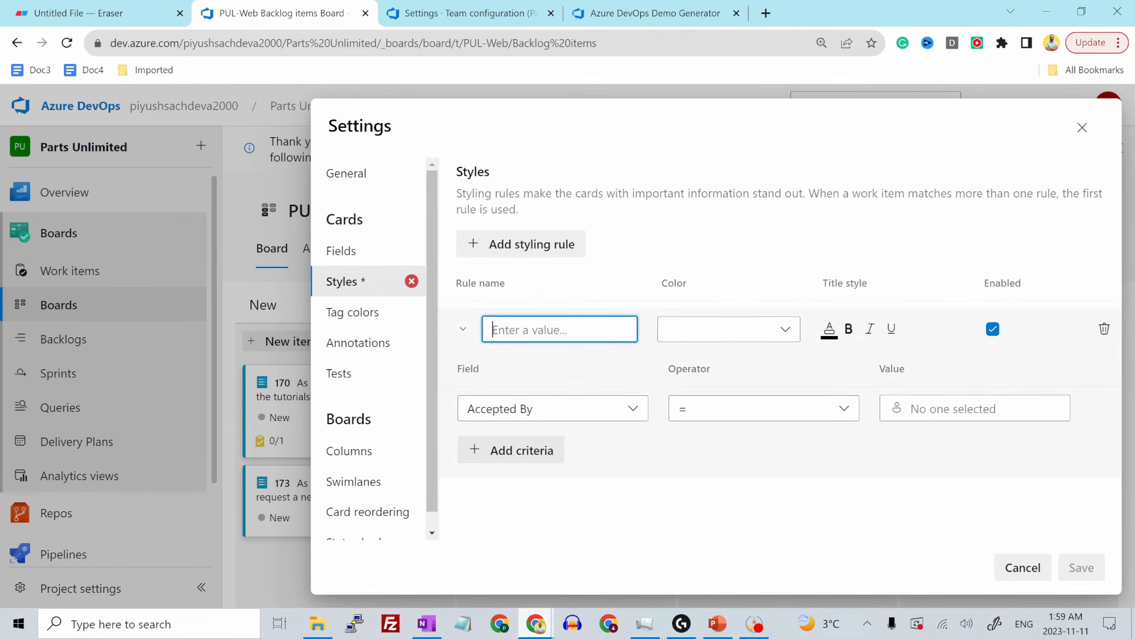
type("High priority")
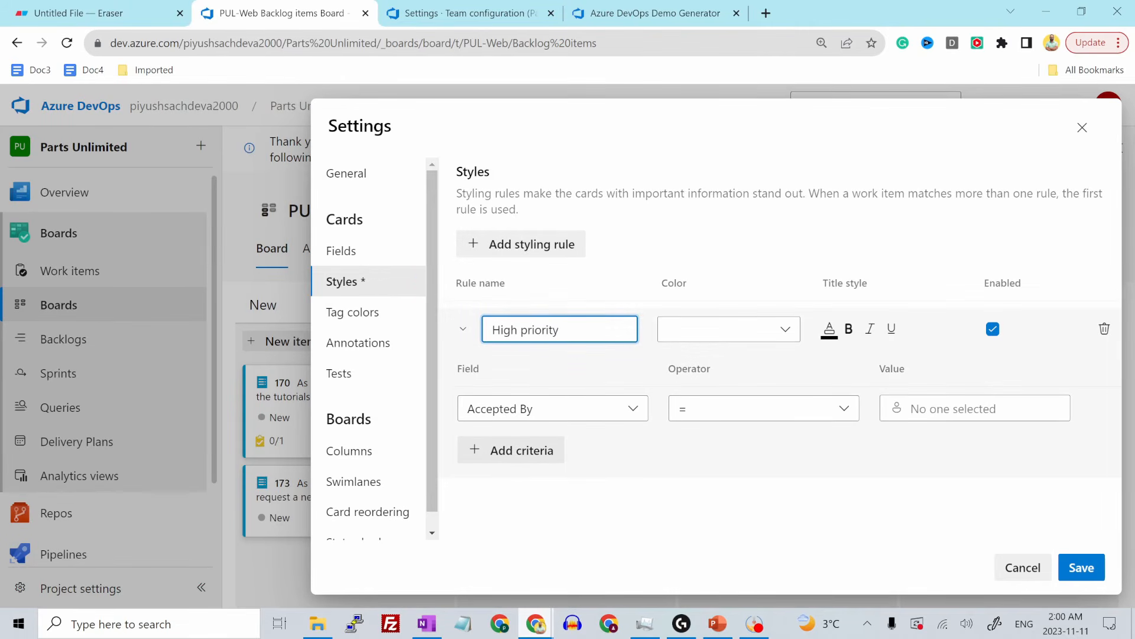
left_click(722, 330)
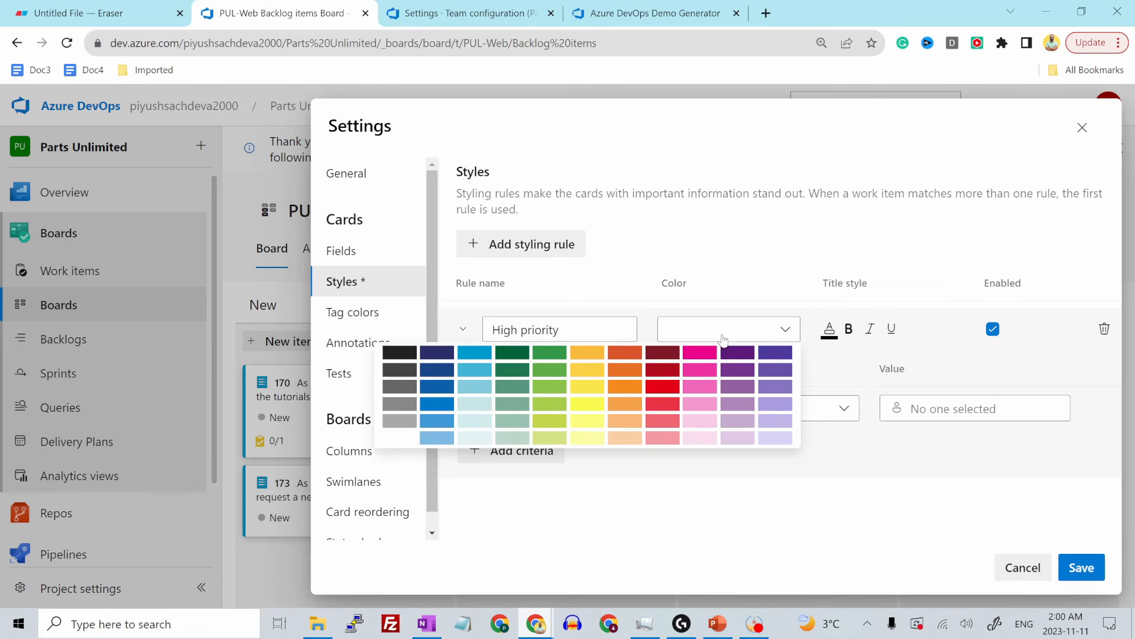
left_click(666, 390)
Step: Set the High priority rule's criterion to Priority = 1 and save the board settings
left_click(553, 408)
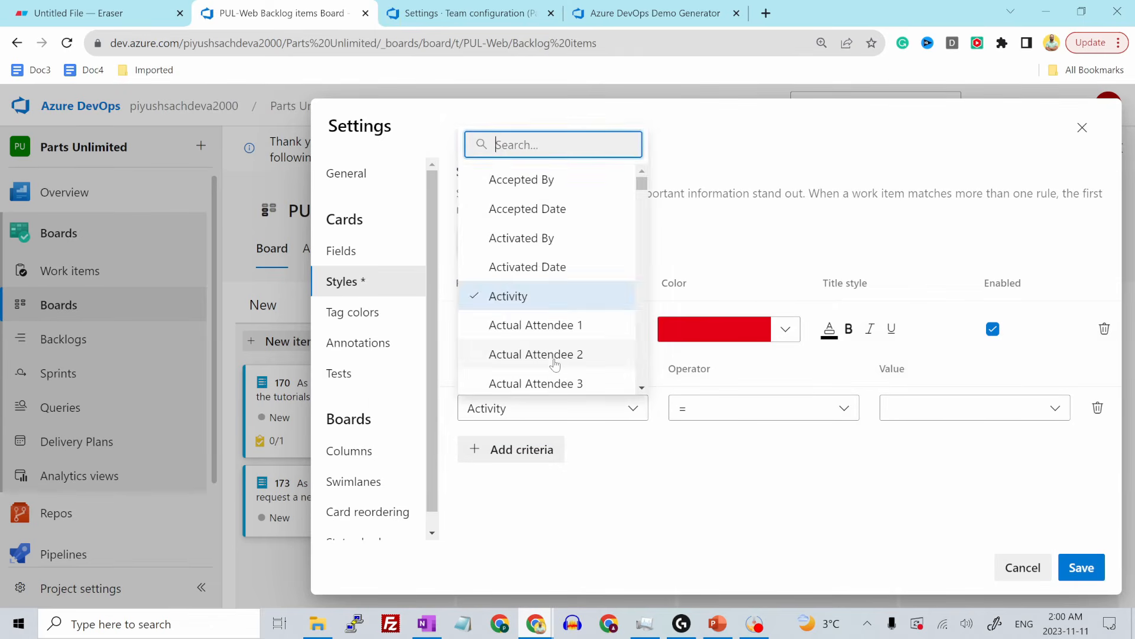
type("prio")
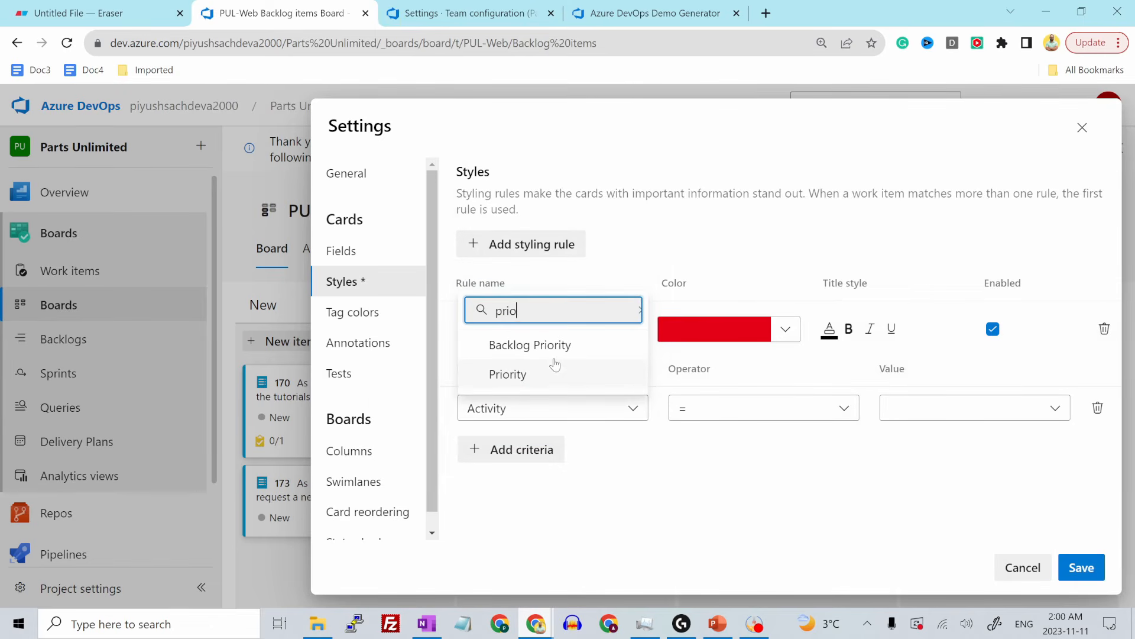
left_click(550, 376)
left_click(919, 408)
left_click(918, 444)
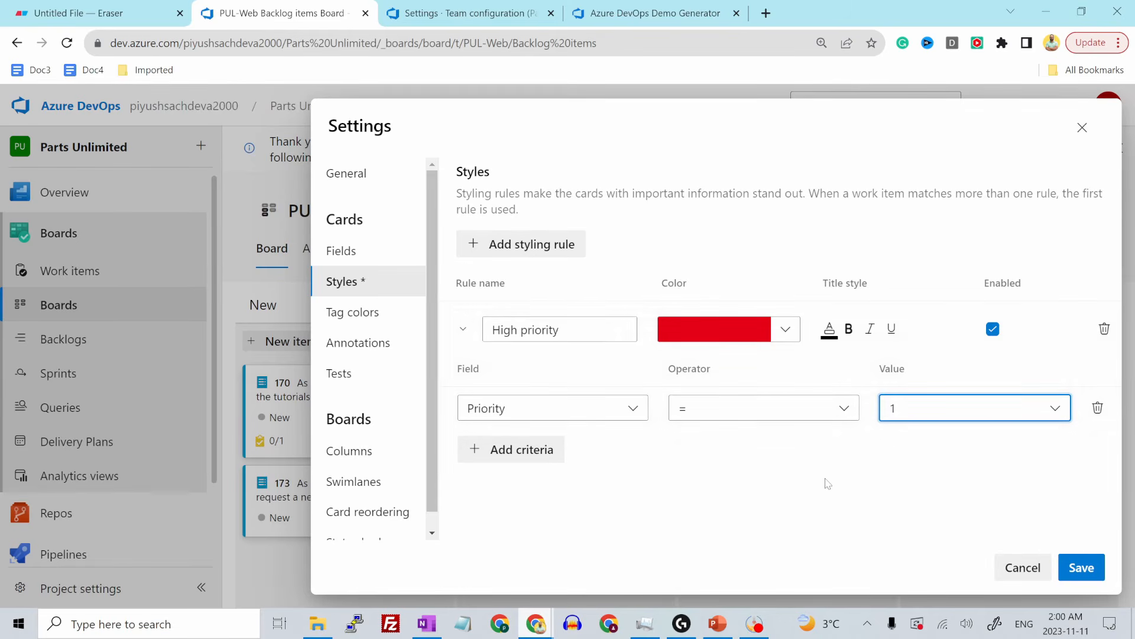
left_click(1082, 566)
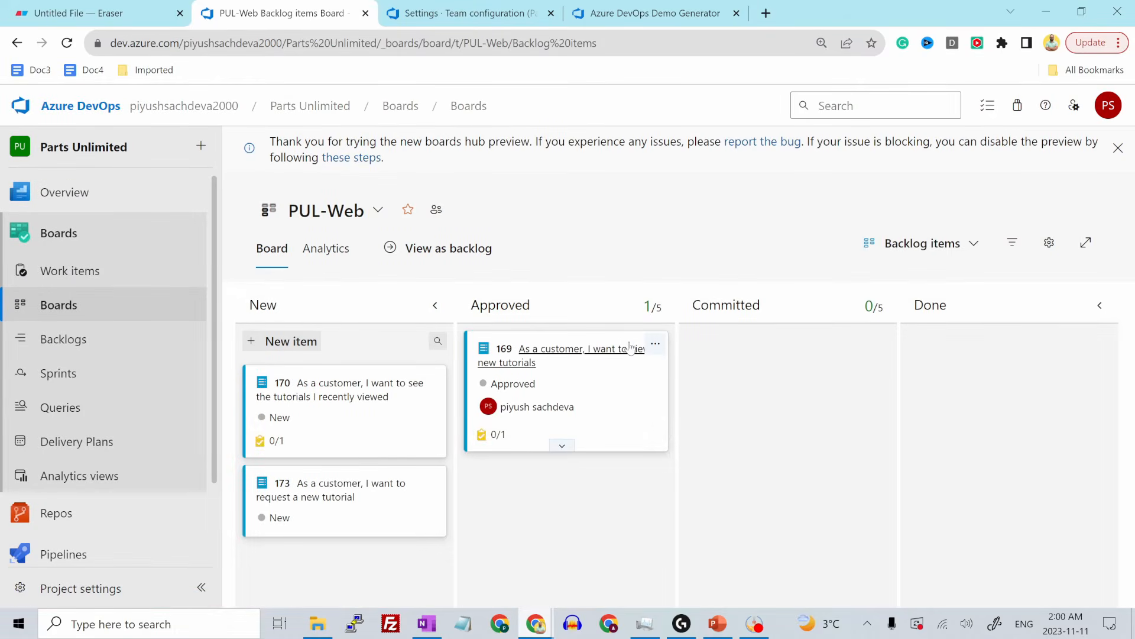
Step: Set the priority of backlog item 169, "As a customer, I want to view new tutorials", to 1 and save it
left_click(655, 343)
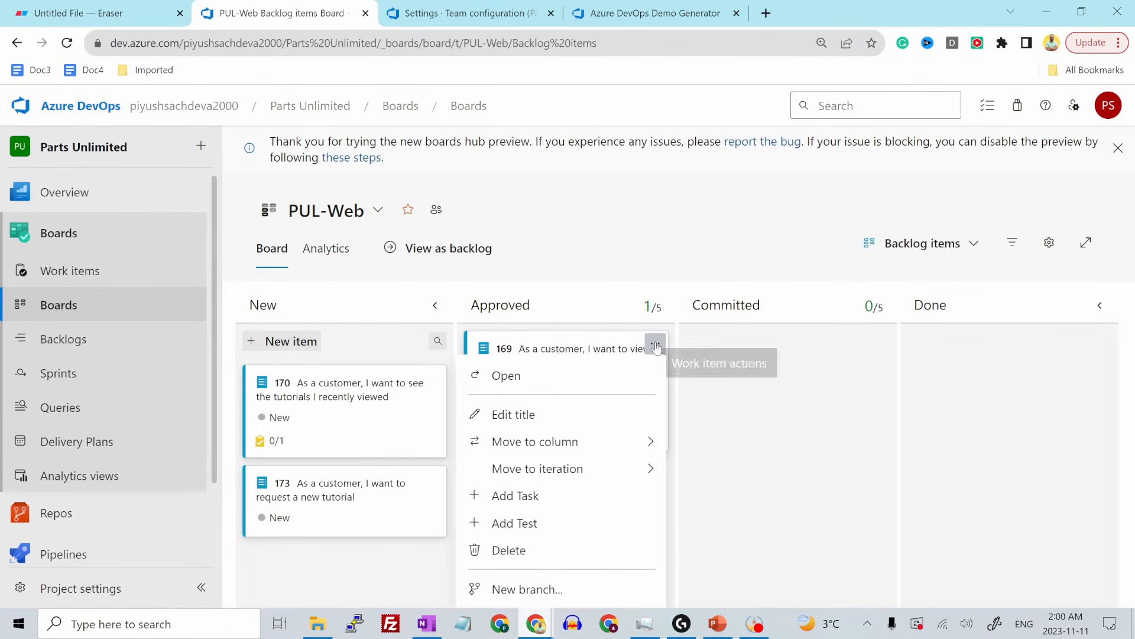
left_click(505, 380)
left_click(608, 358)
left_click(609, 390)
left_click(733, 195)
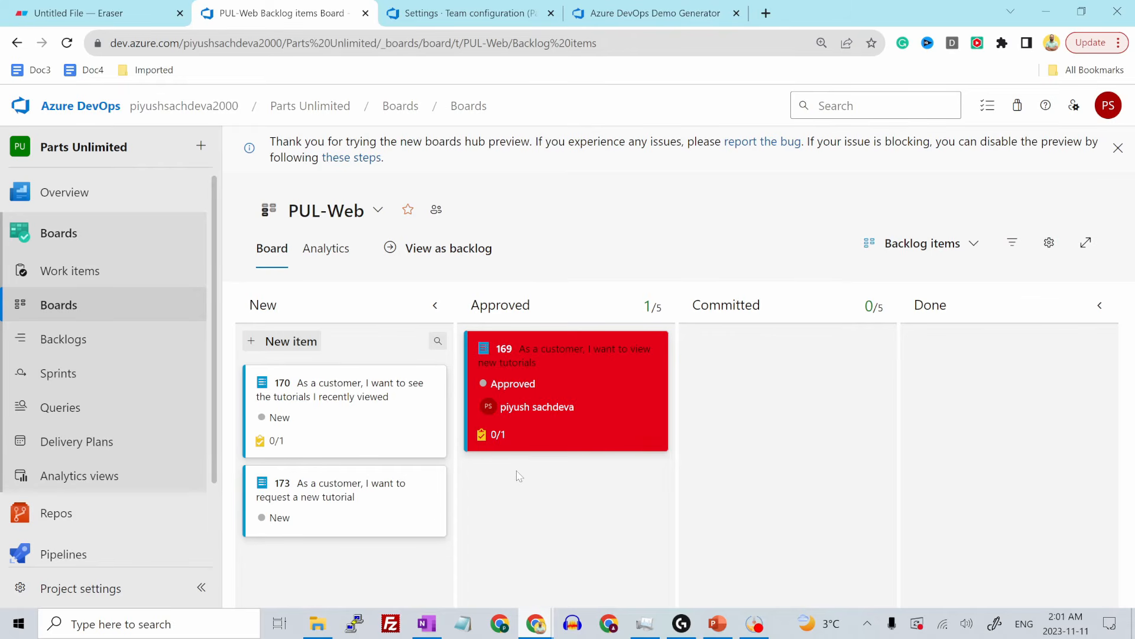
Step: Add a yellow tag colour for the tag "data" in the board settings
left_click(1049, 242)
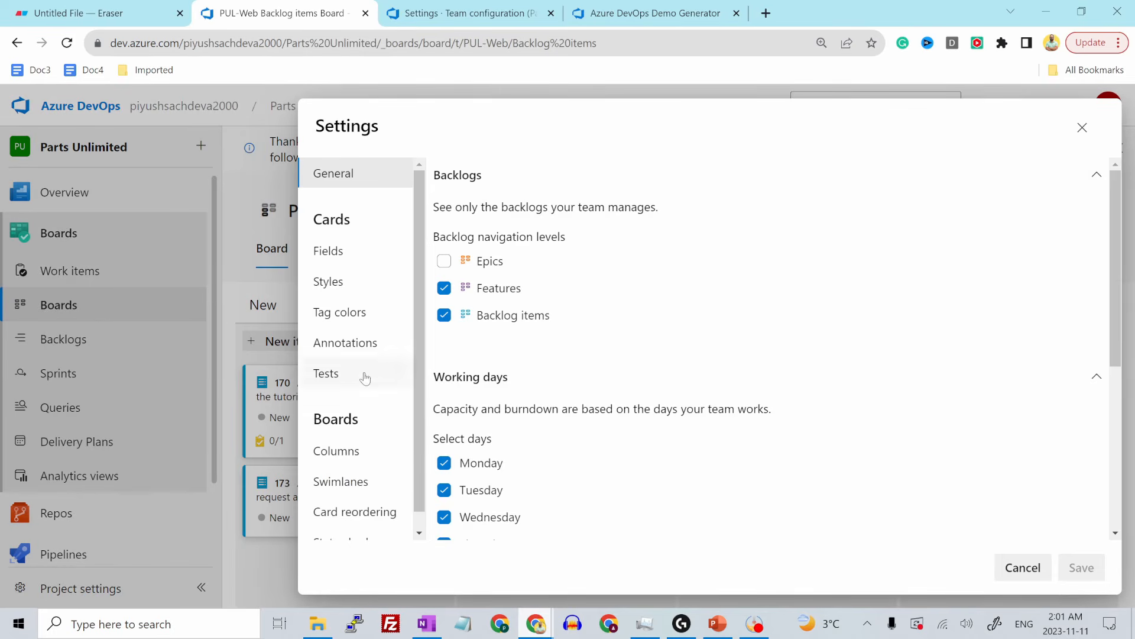
left_click(338, 321)
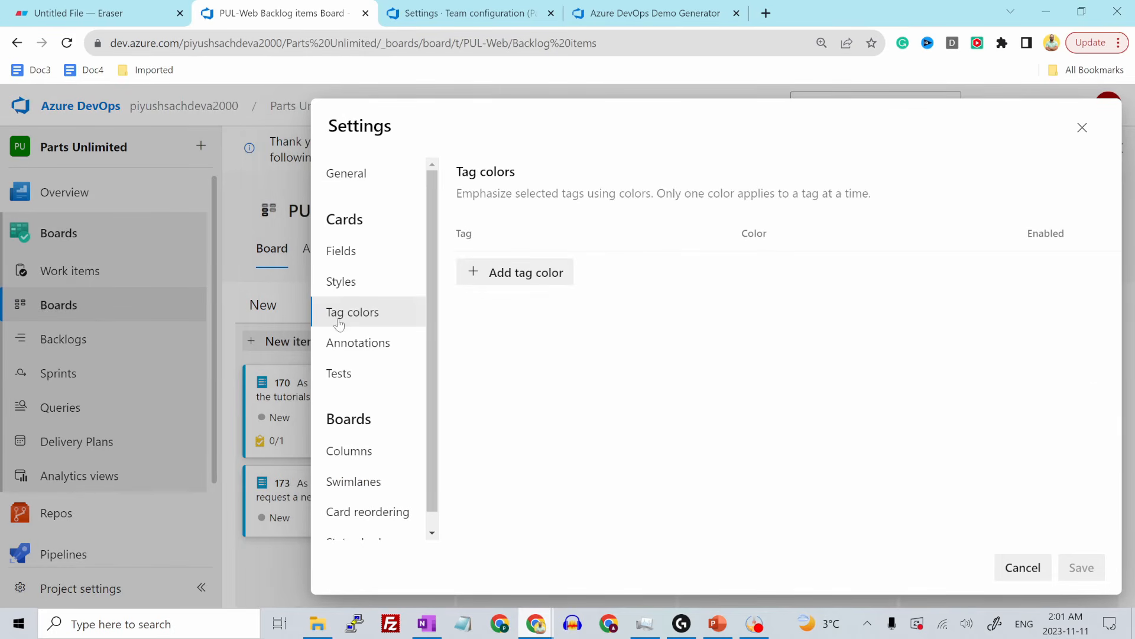
left_click(519, 273)
left_click(528, 288)
type("data")
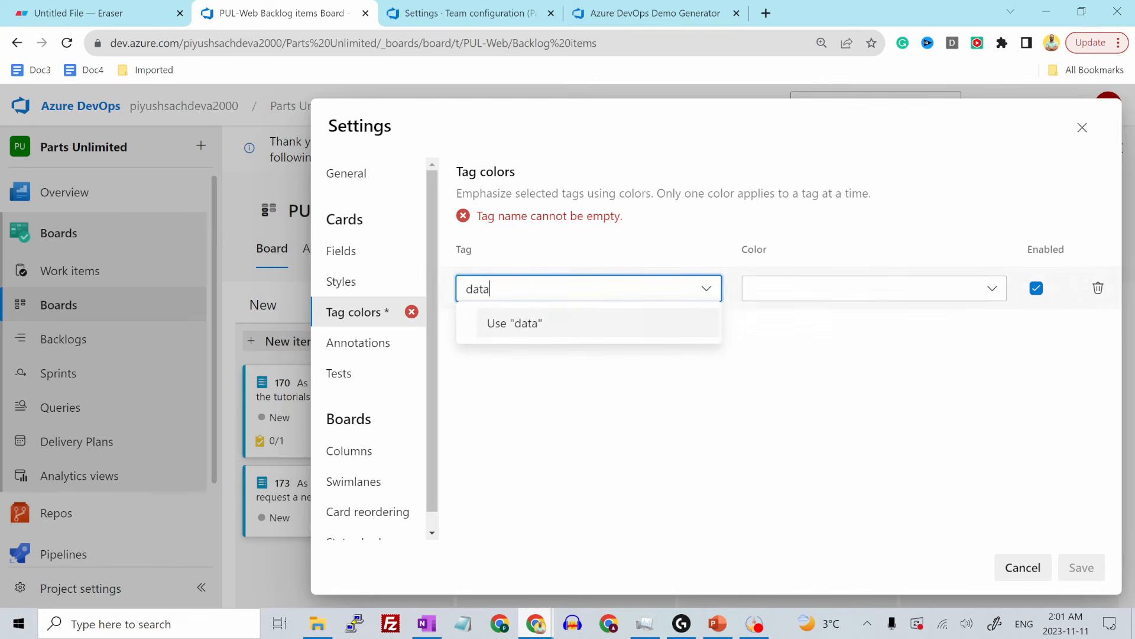
left_click(557, 324)
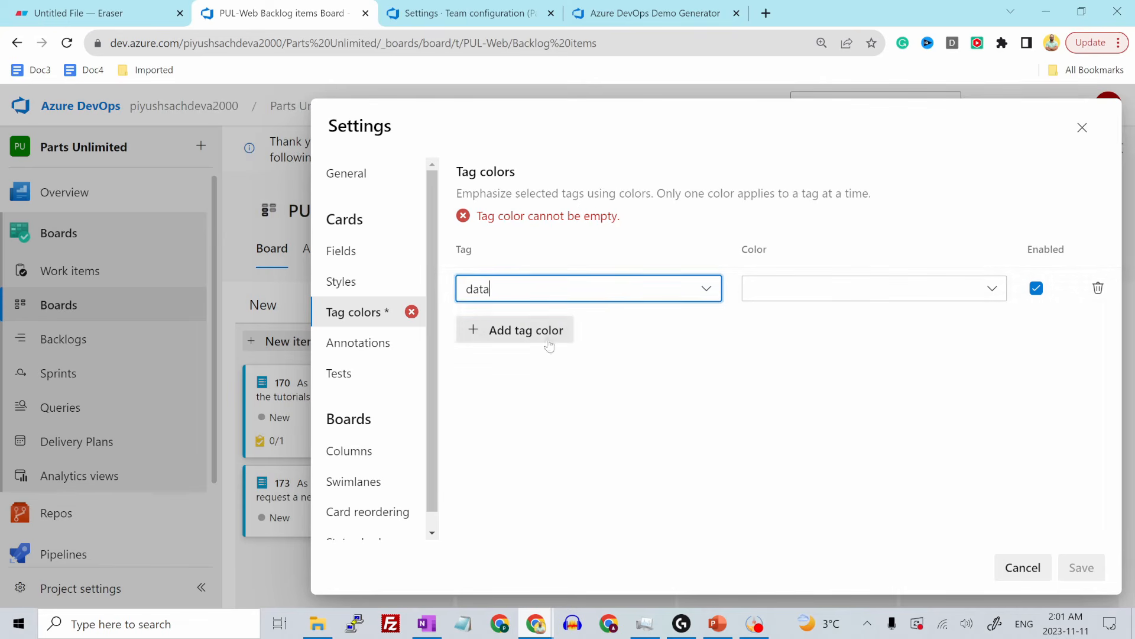
left_click(788, 292)
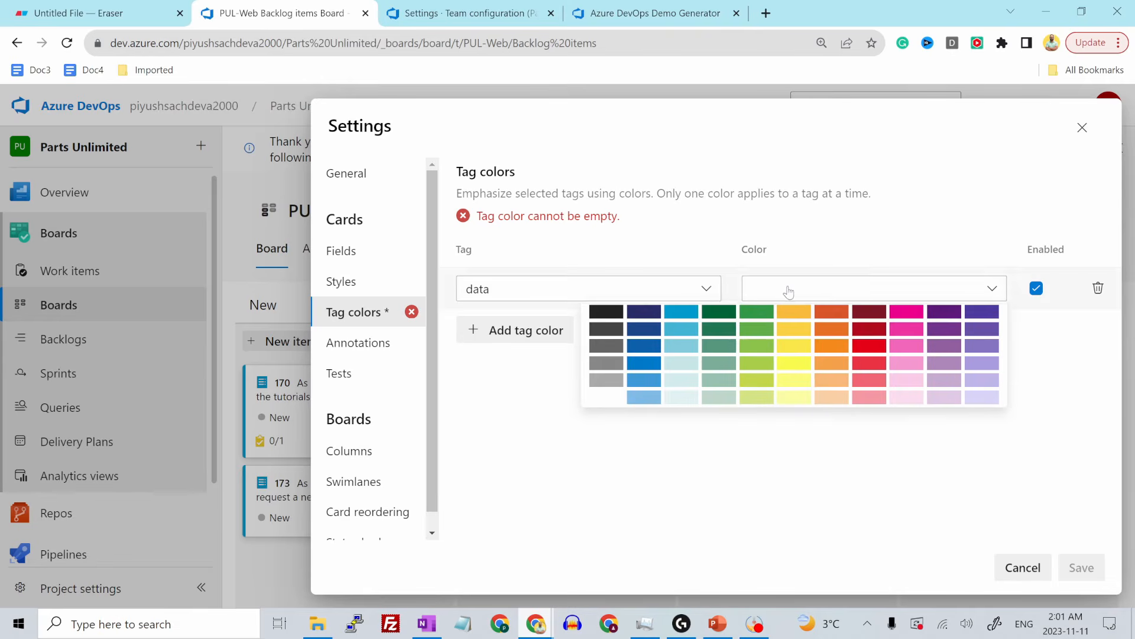
left_click(790, 362)
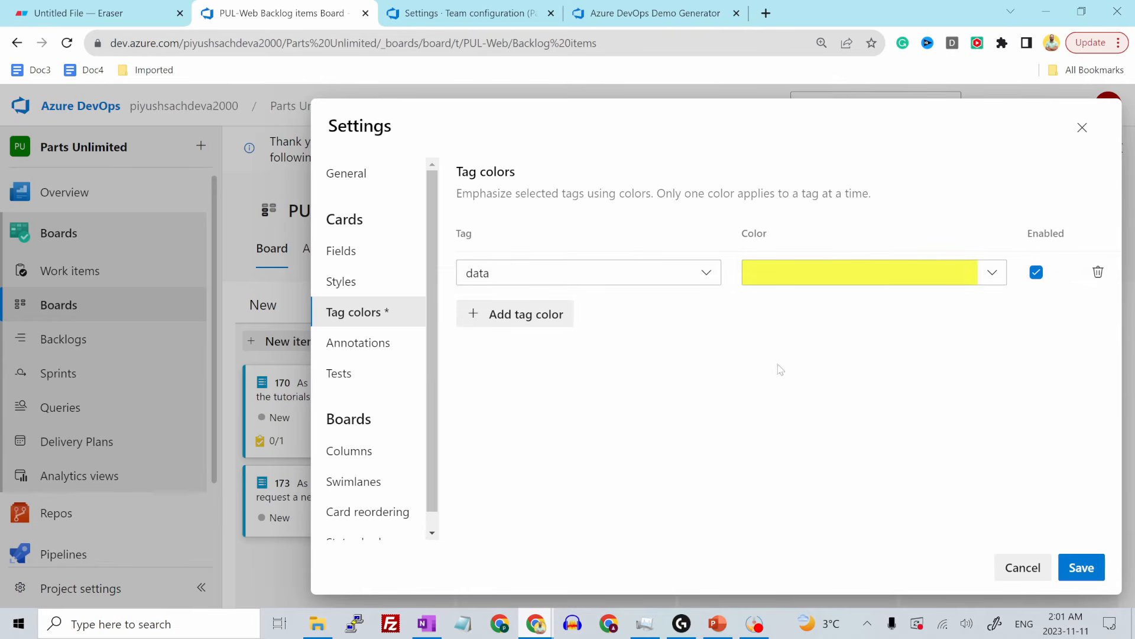
Step: Review the card annotation and test options, then save the board settings
left_click(380, 352)
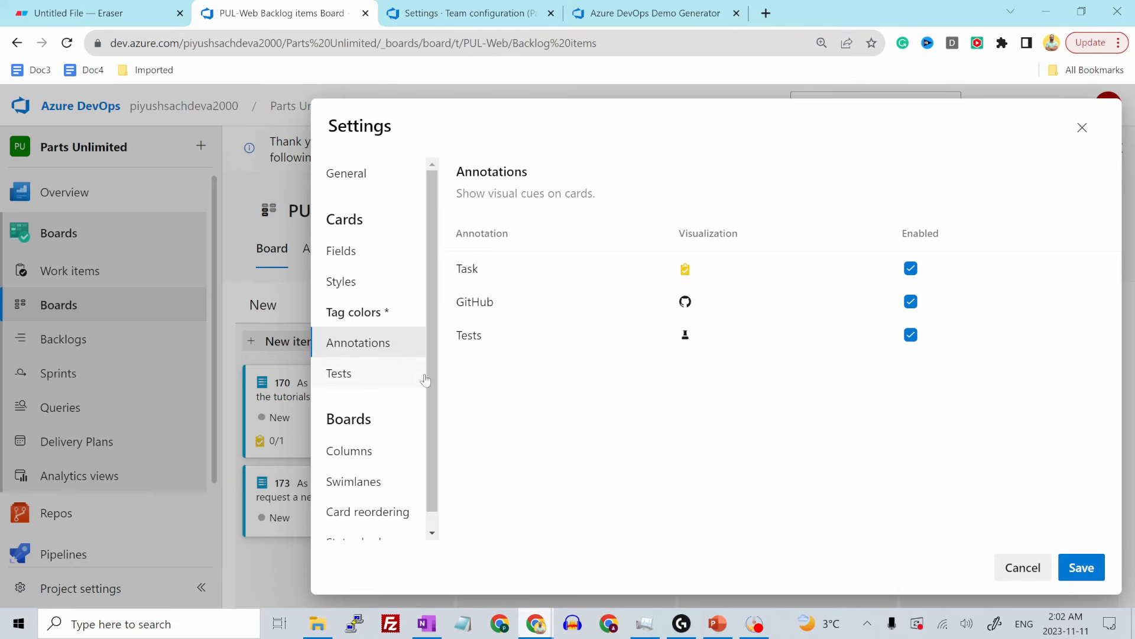
left_click(353, 375)
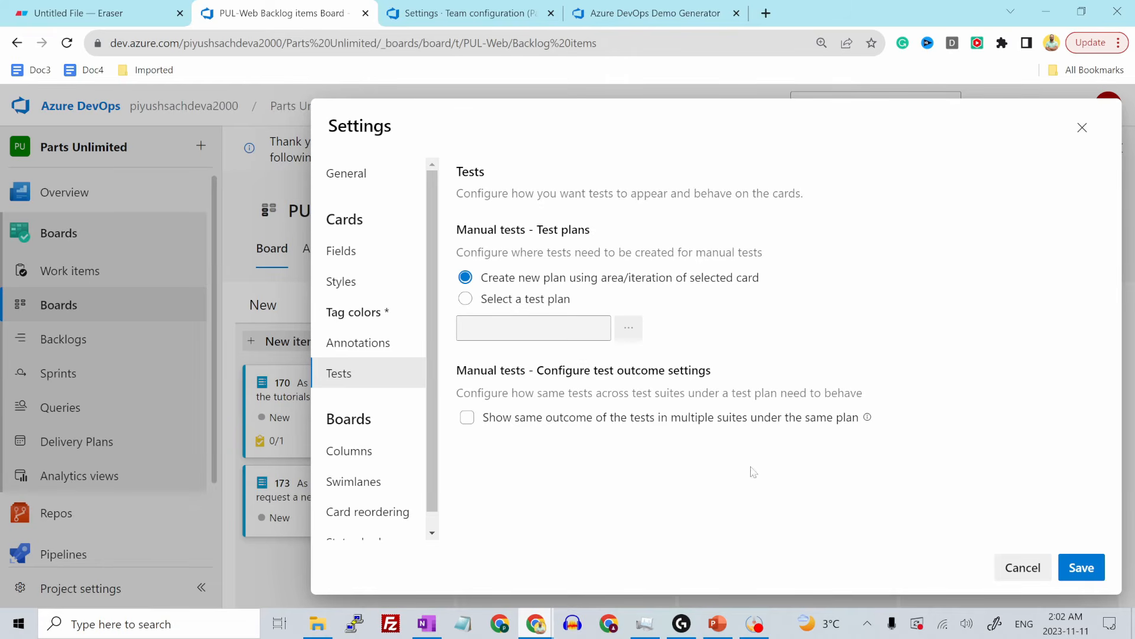
left_click(1089, 573)
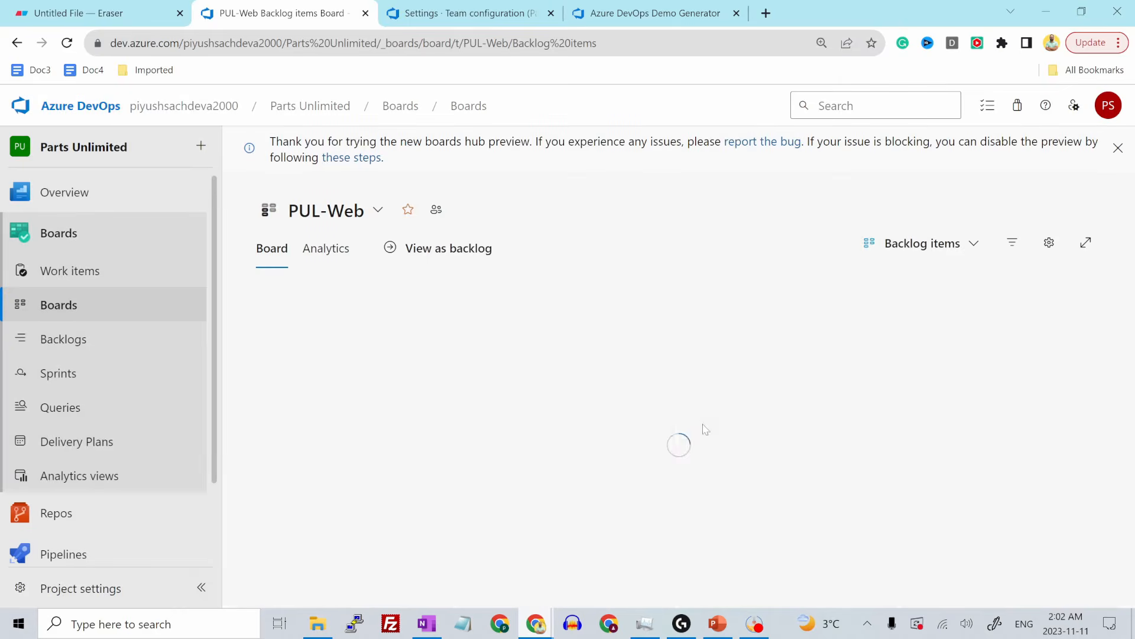
Step: Add the tags "data" and "ux" to backlog item 169 and save it
left_click(558, 353)
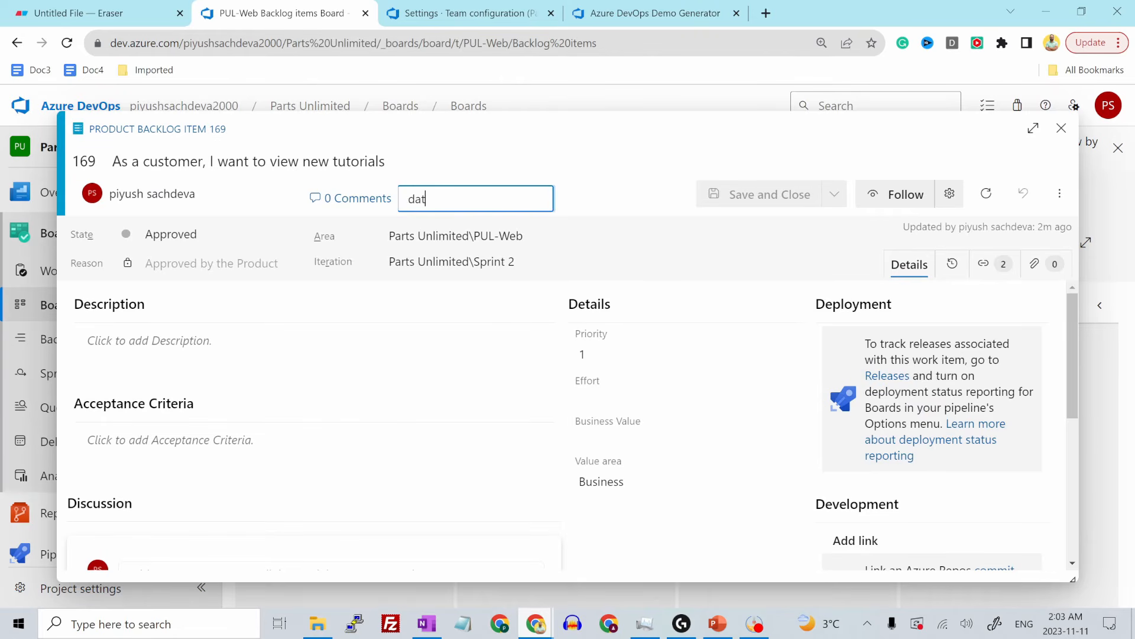
type("data")
key("Return")
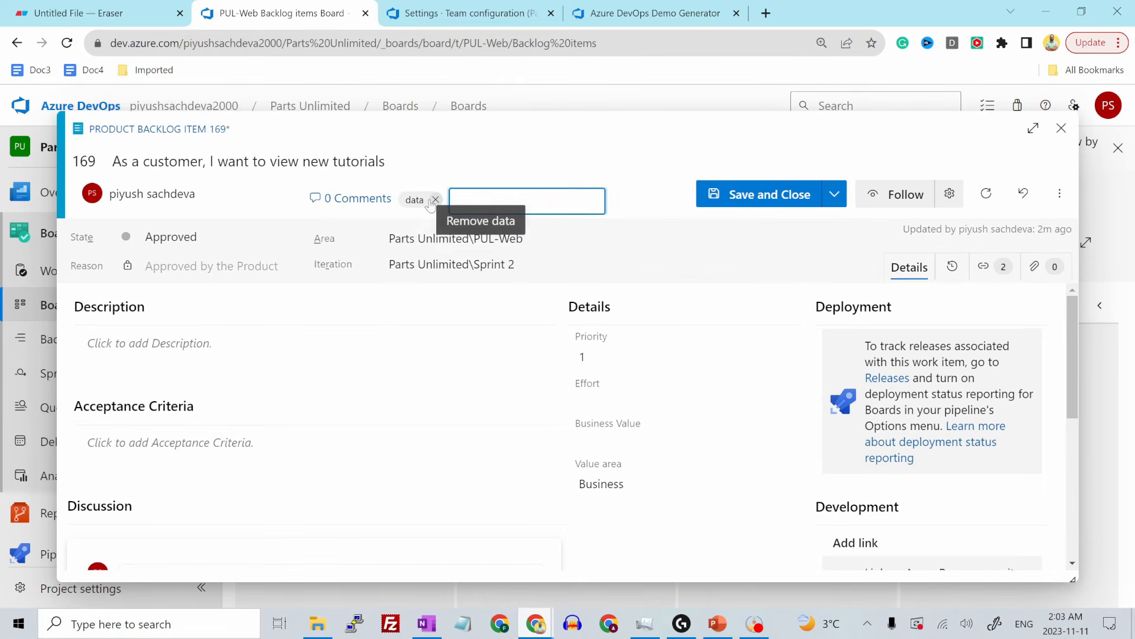
key("Return")
left_click(759, 198)
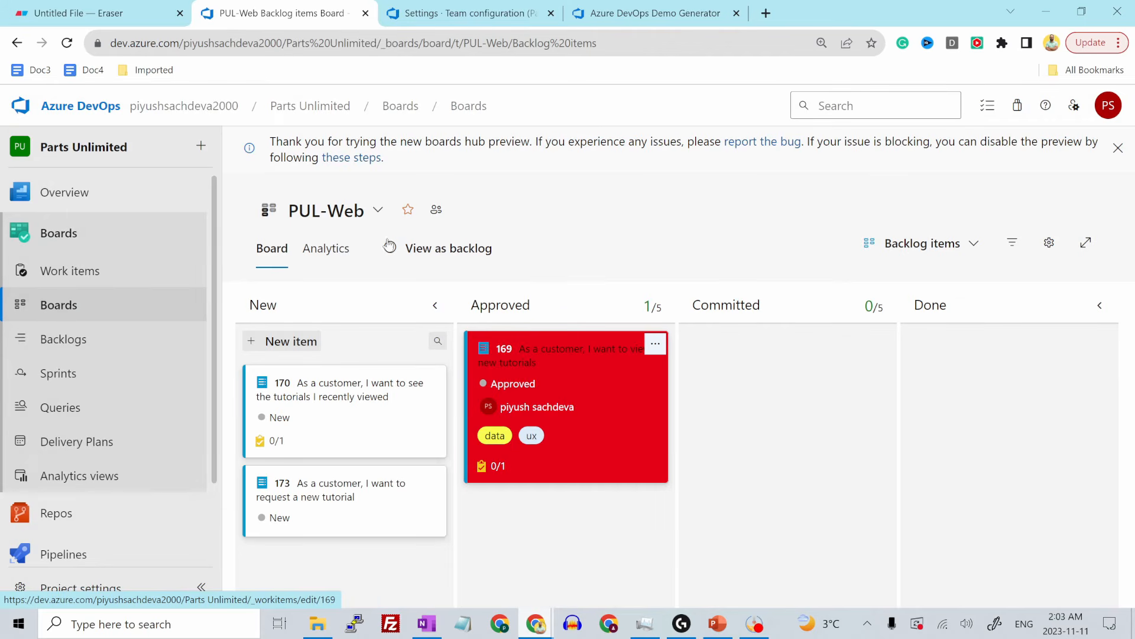
Step: Add a board column named "QA Approved" between New and Approved in the board settings
left_click(1049, 242)
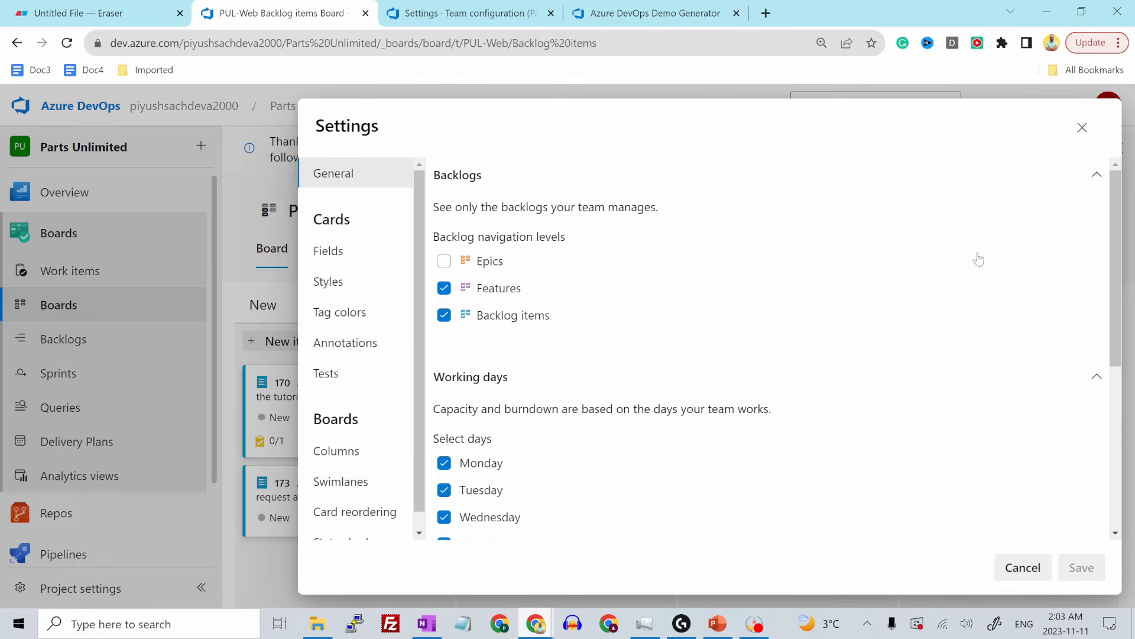
scroll(388, 387, "down", 1)
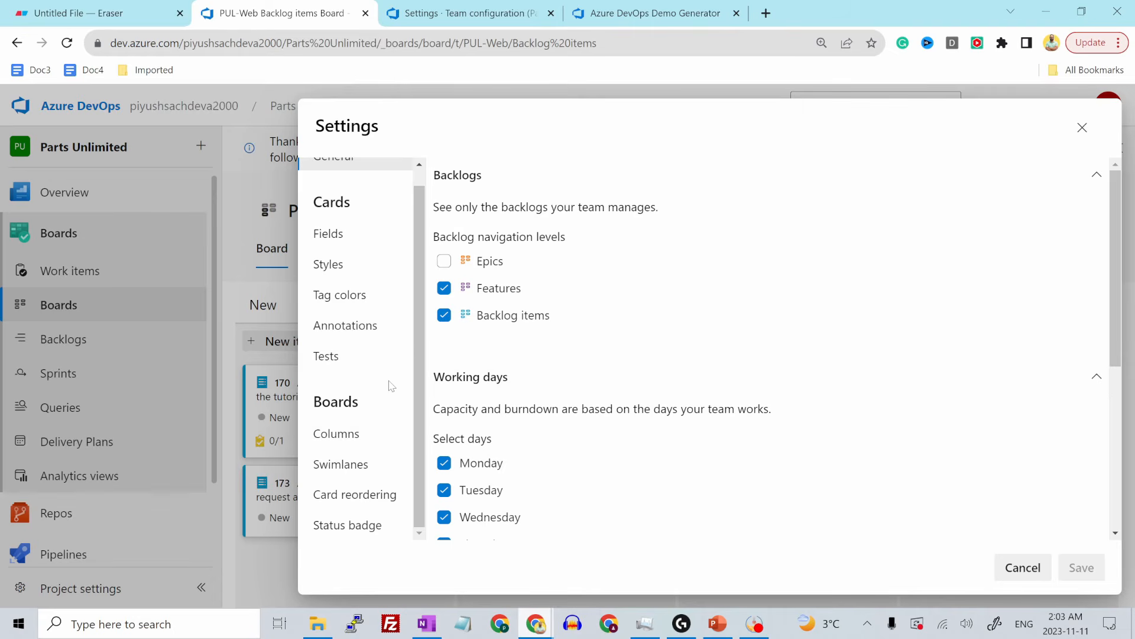
left_click(353, 438)
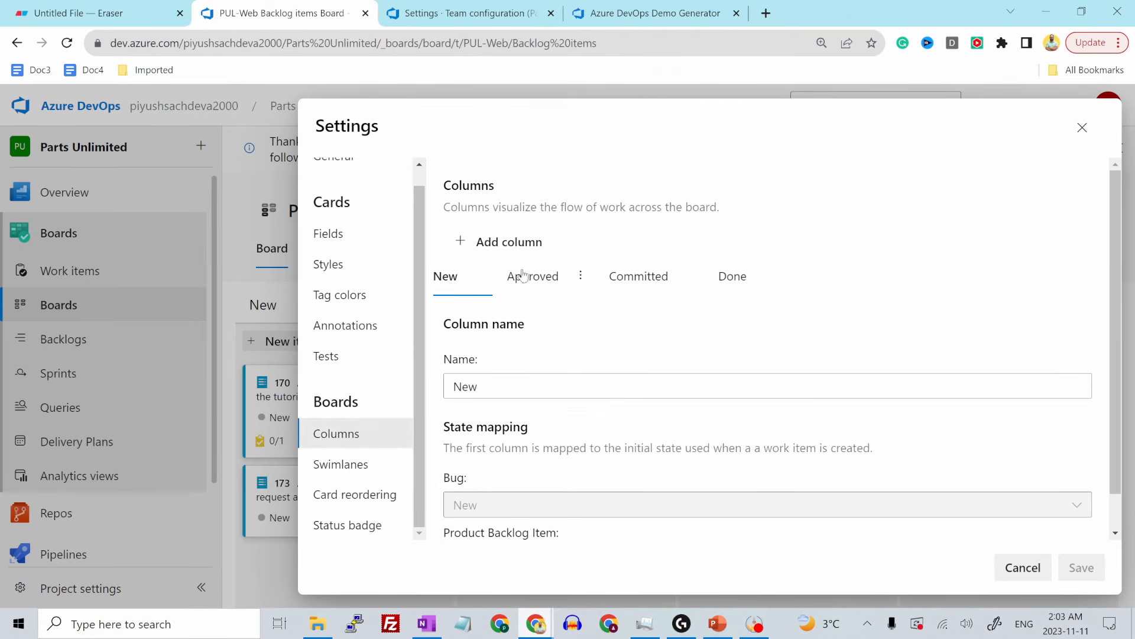
mouse_move(448, 296)
mouse_move(713, 286)
left_click(506, 245)
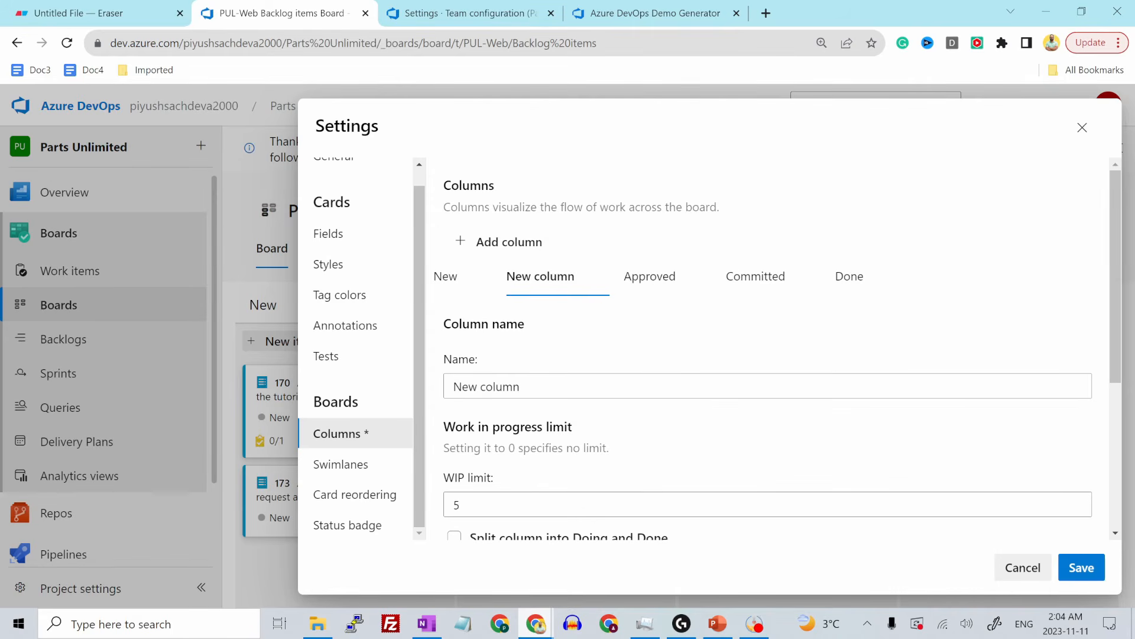
triple_click(567, 386)
type("QA Approved")
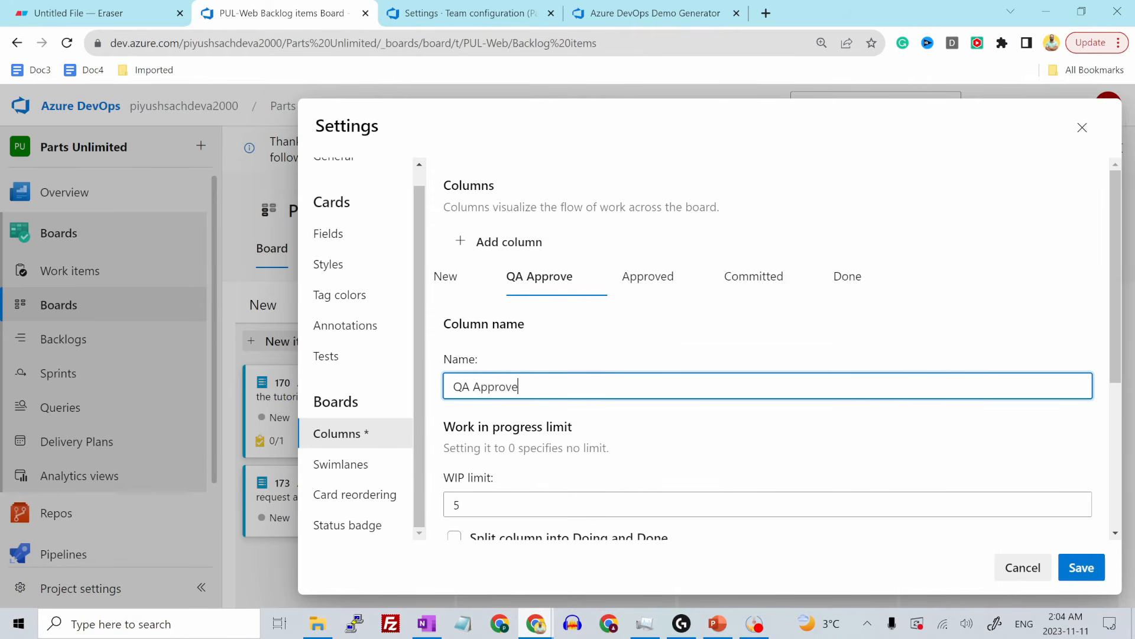
Step: Set the QA Approved column's WIP limit to 1, review its state mapping, and save the board settings
scroll(570, 411, "down", 1)
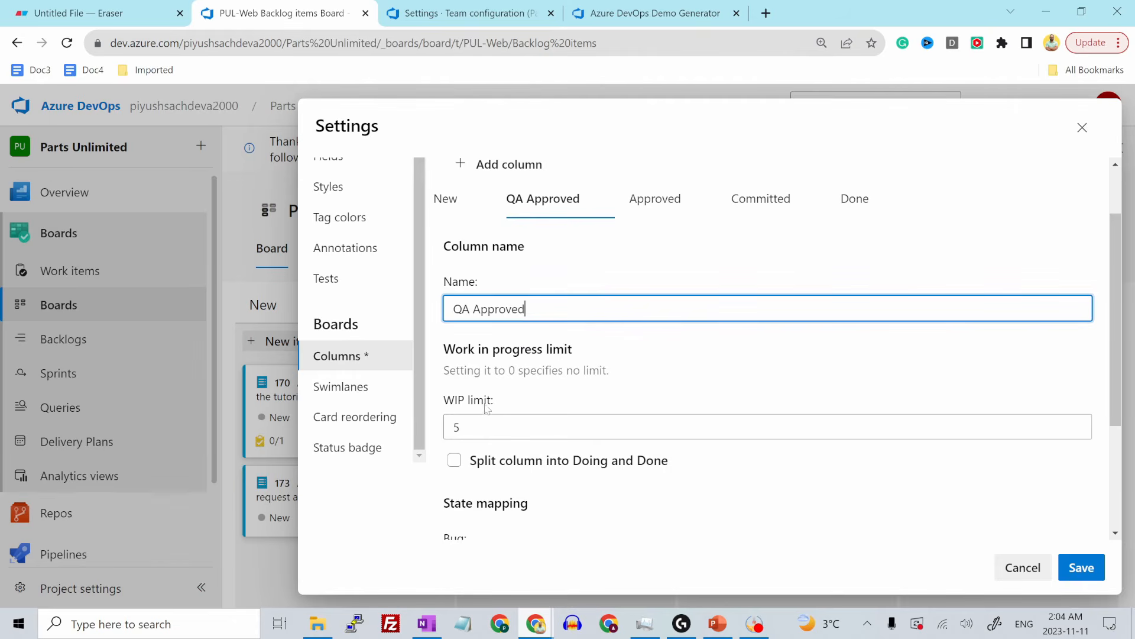
left_click(490, 427)
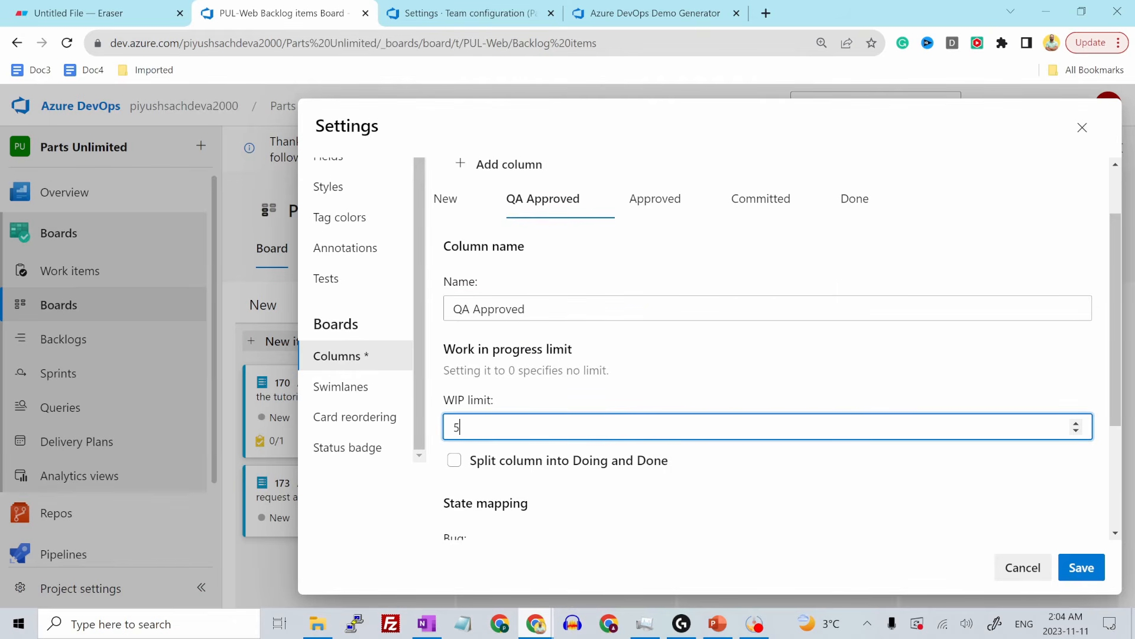
key("BackSpace")
type("1")
left_click(583, 399)
scroll(571, 409, "down", 2)
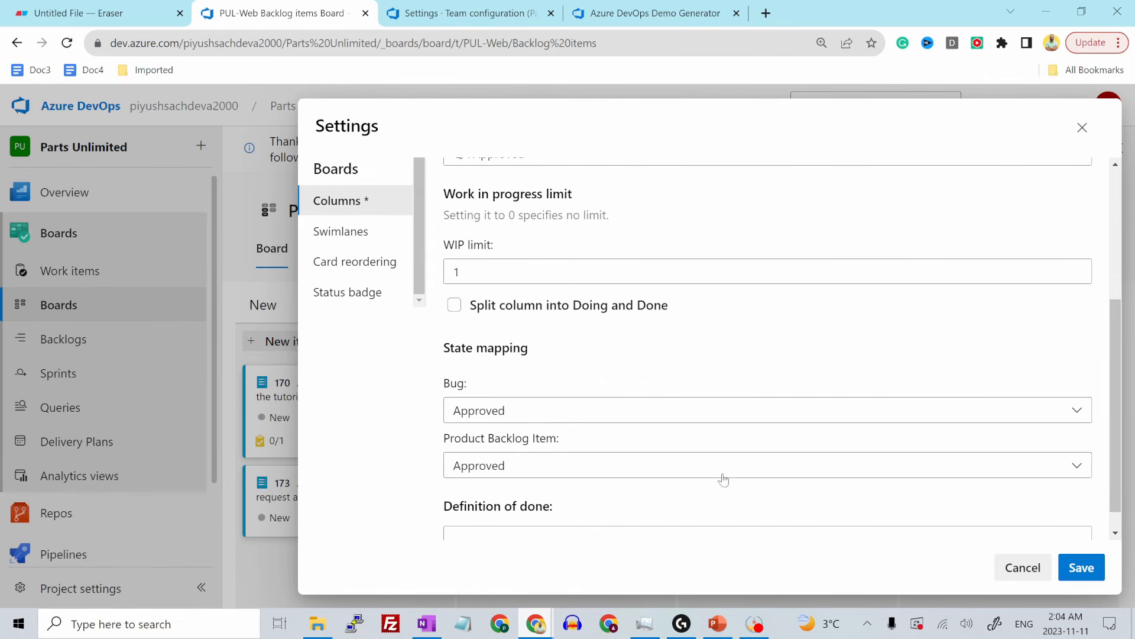
scroll(816, 441, "down", 1)
scroll(889, 418, "up", 1)
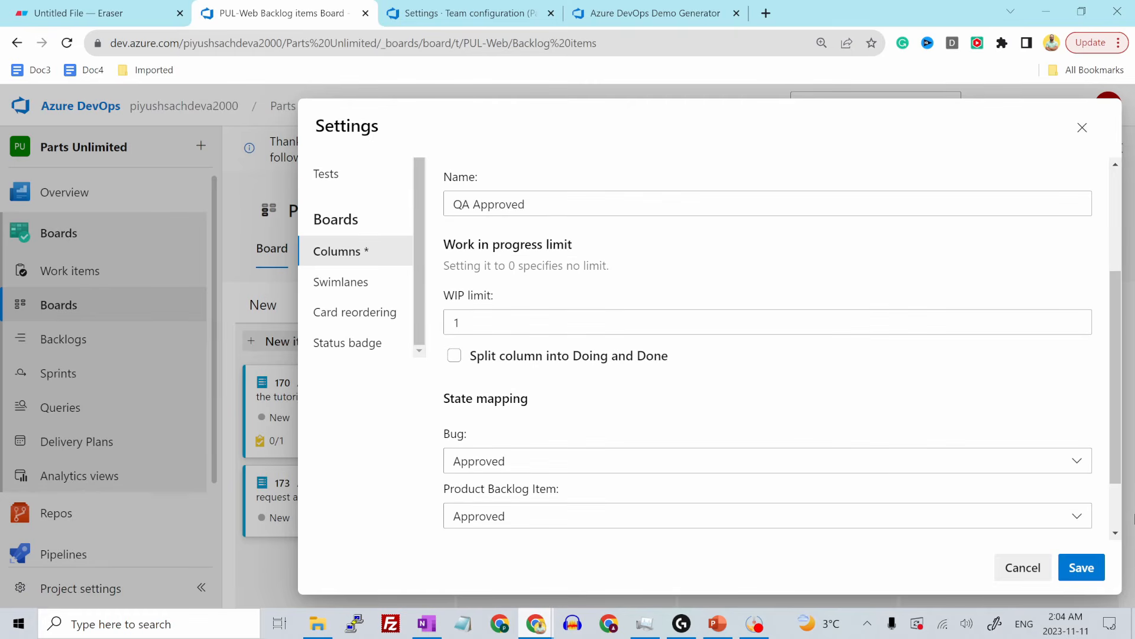
left_click(1081, 568)
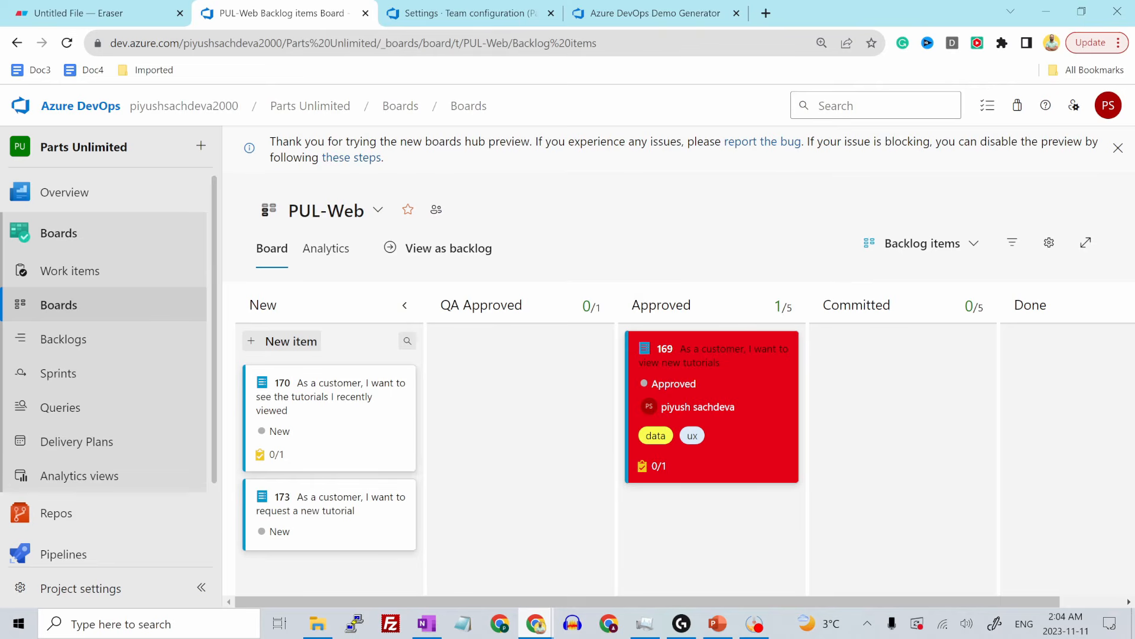
Step: Move backlog item 169 to QA Approved, and move item 170 first to QA Approved and from there to Committed
left_click_drag(701, 383, 500, 356)
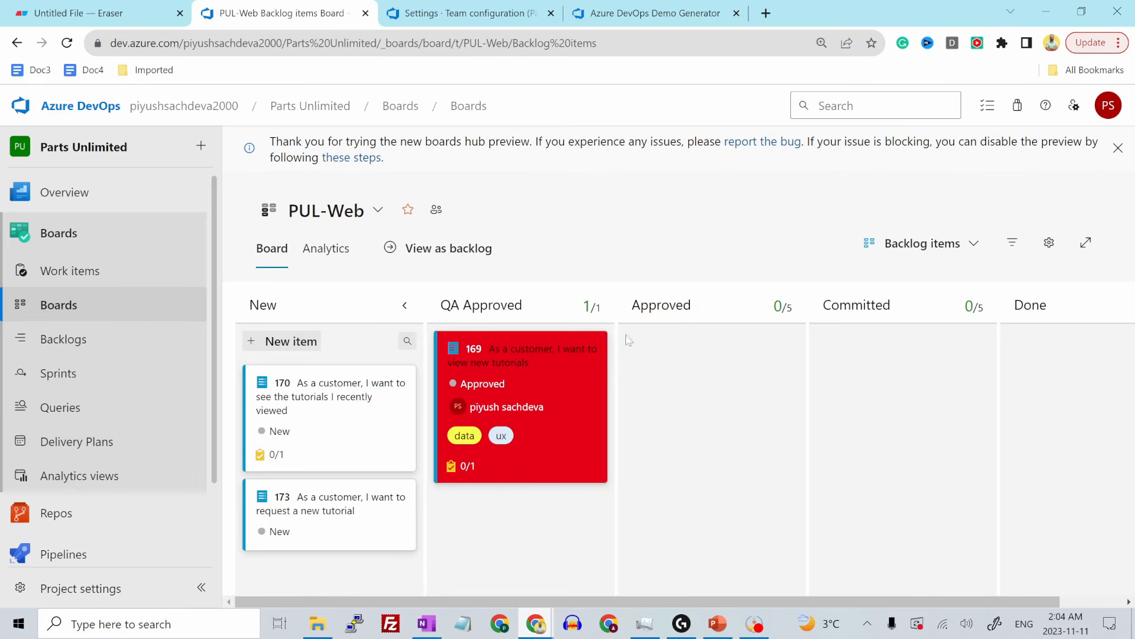
left_click_drag(585, 309, 608, 312)
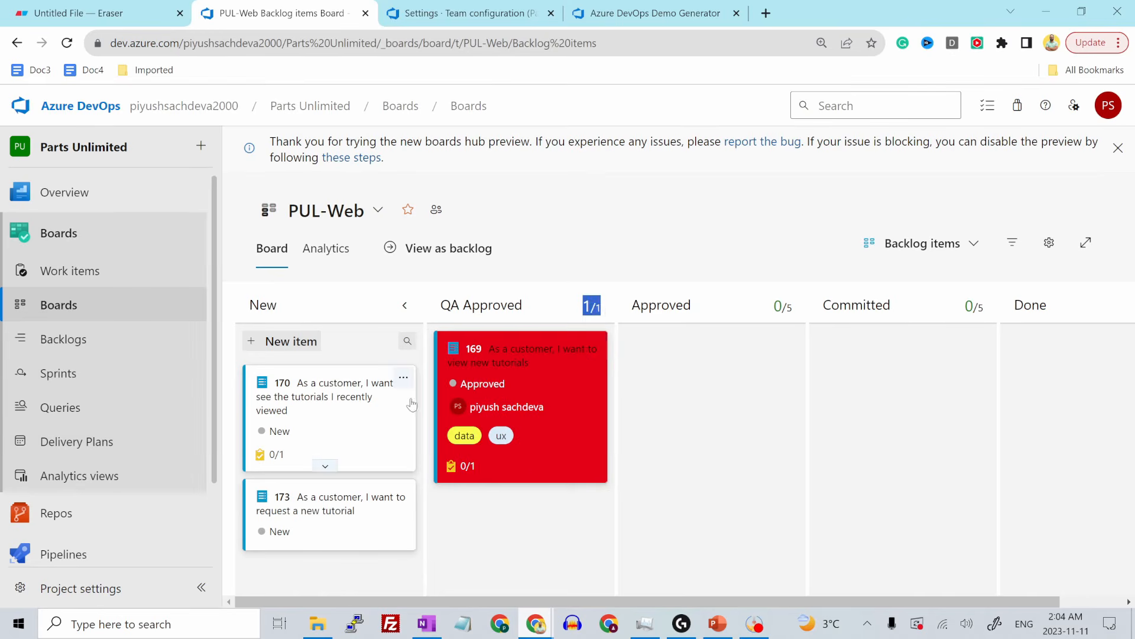
left_click_drag(313, 425, 440, 535)
left_click(571, 227)
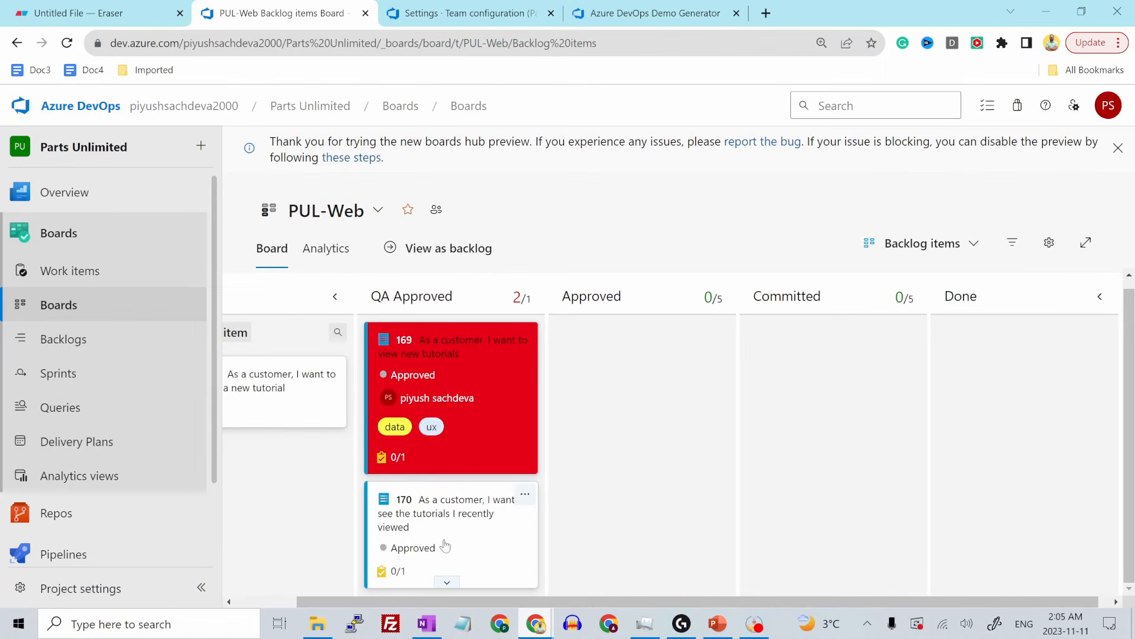
left_click_drag(476, 545, 852, 378)
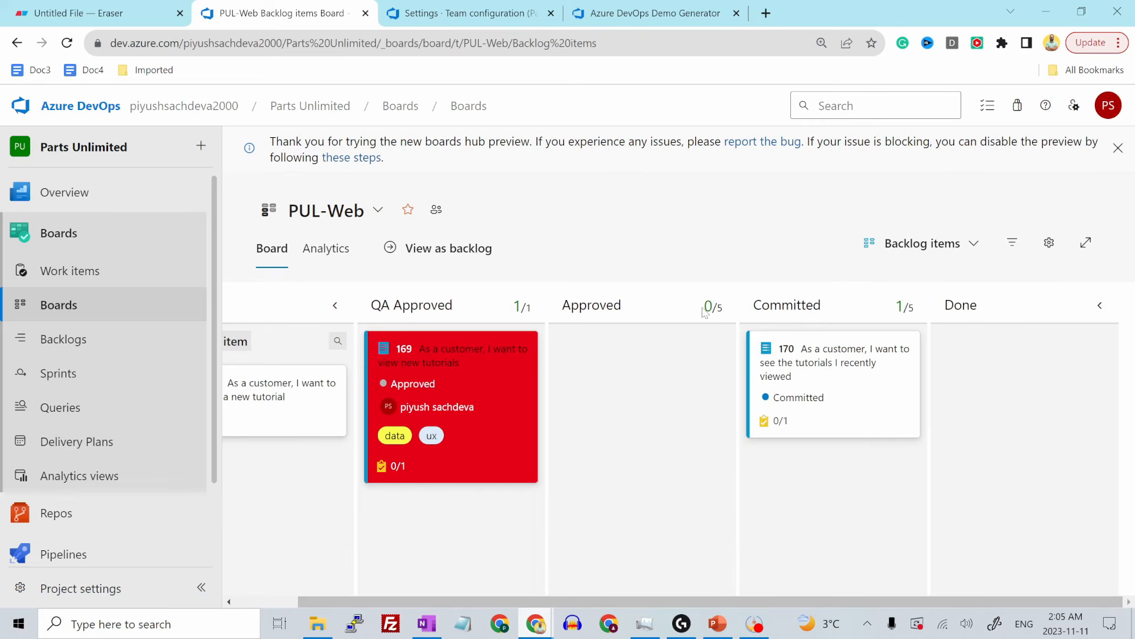
Step: Split the QA Approved column into Doing and Done and save the board settings
left_click(1049, 242)
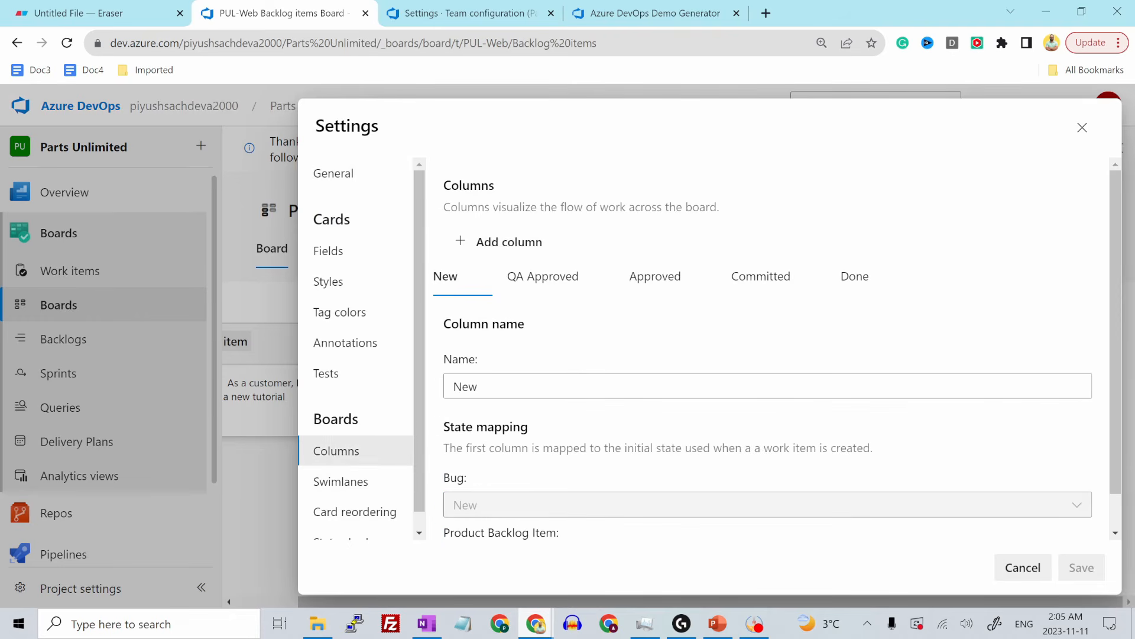
left_click(553, 243)
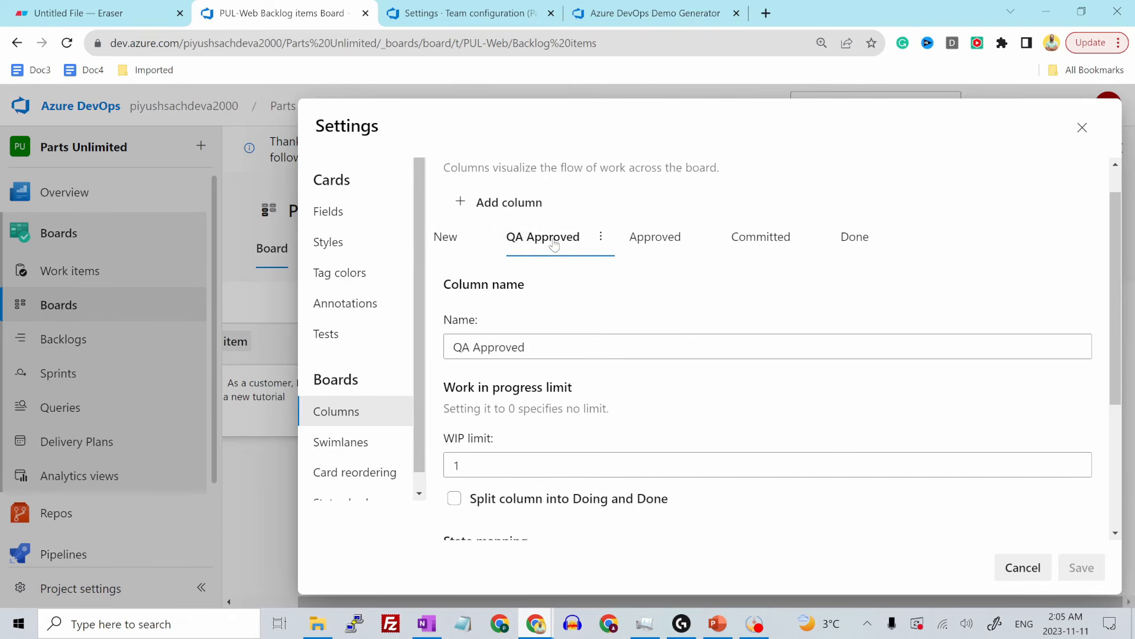
scroll(459, 351, "down", 3)
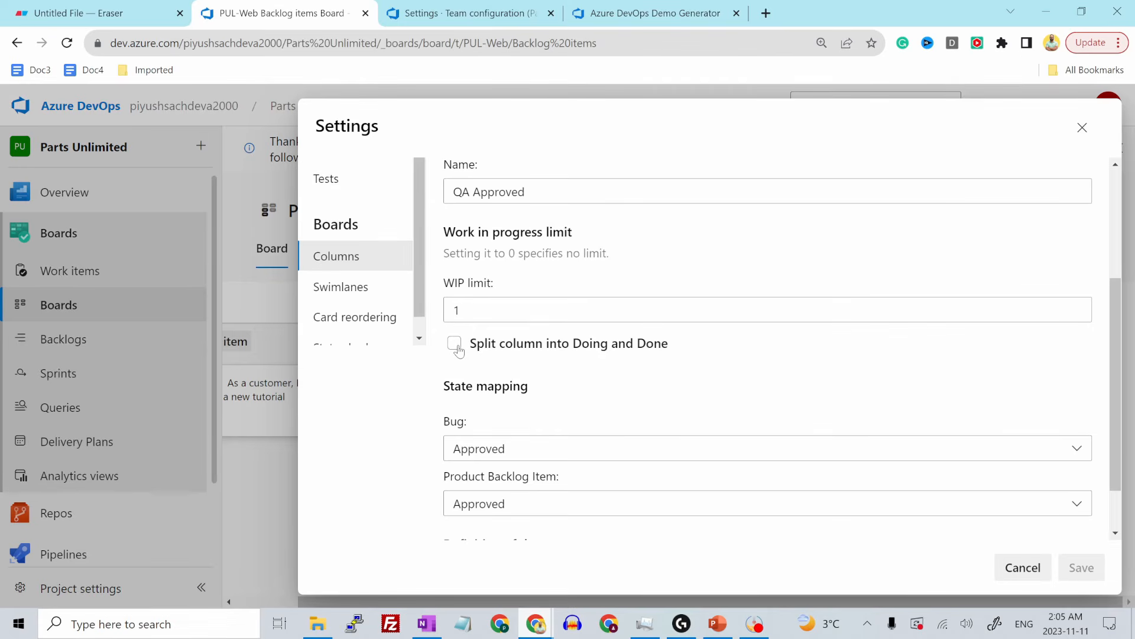
left_click(458, 351)
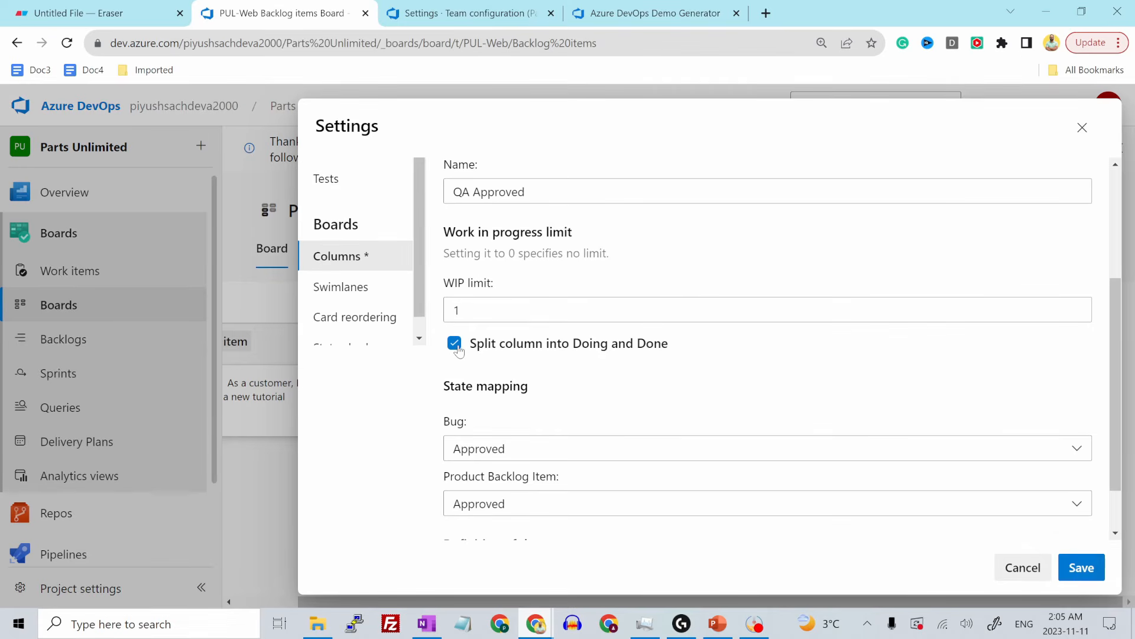
left_click(1070, 566)
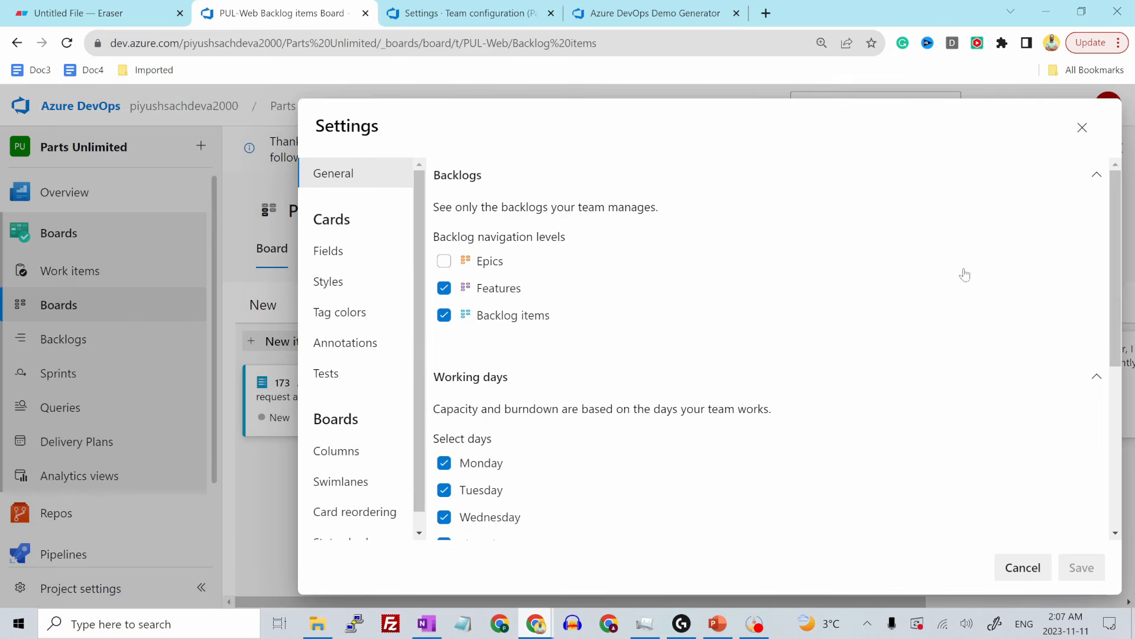
Step: Add a swimlane named "Expedite" above the default lane, keep its default colour, and save the board settings
left_click(1049, 242)
left_click(341, 481)
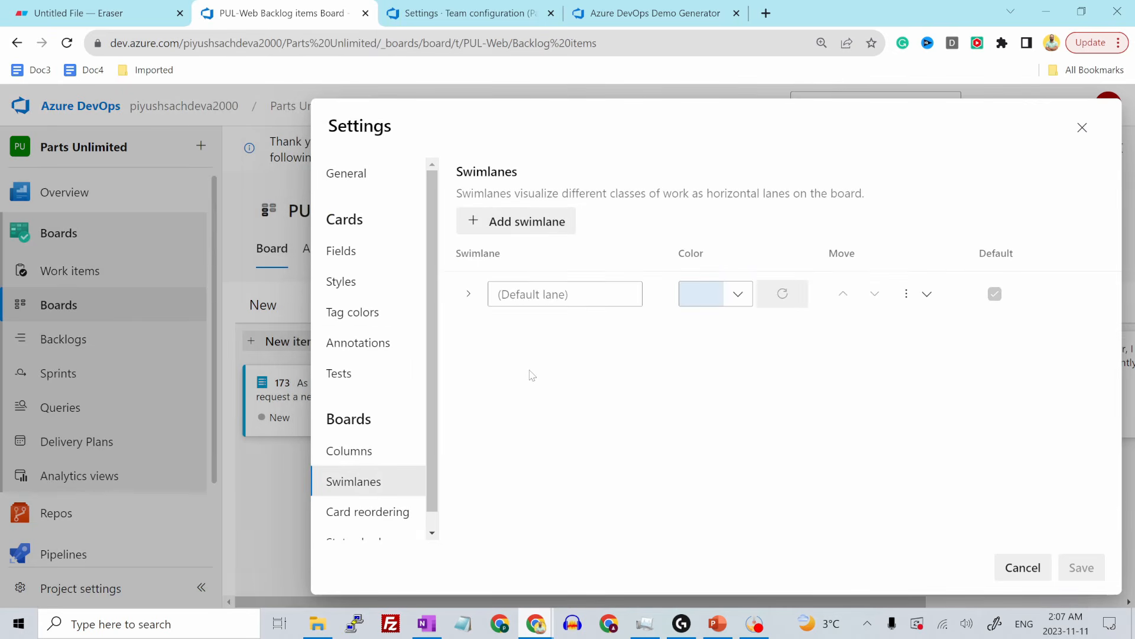
left_click(523, 222)
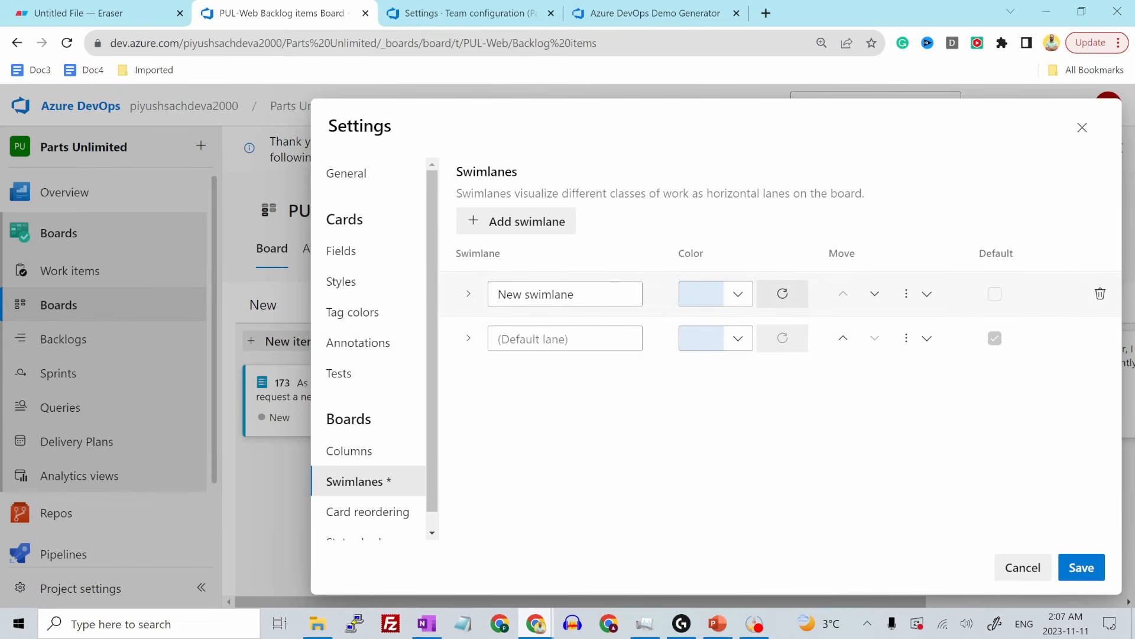
left_click_drag(581, 294, 469, 295)
triple_click(522, 295)
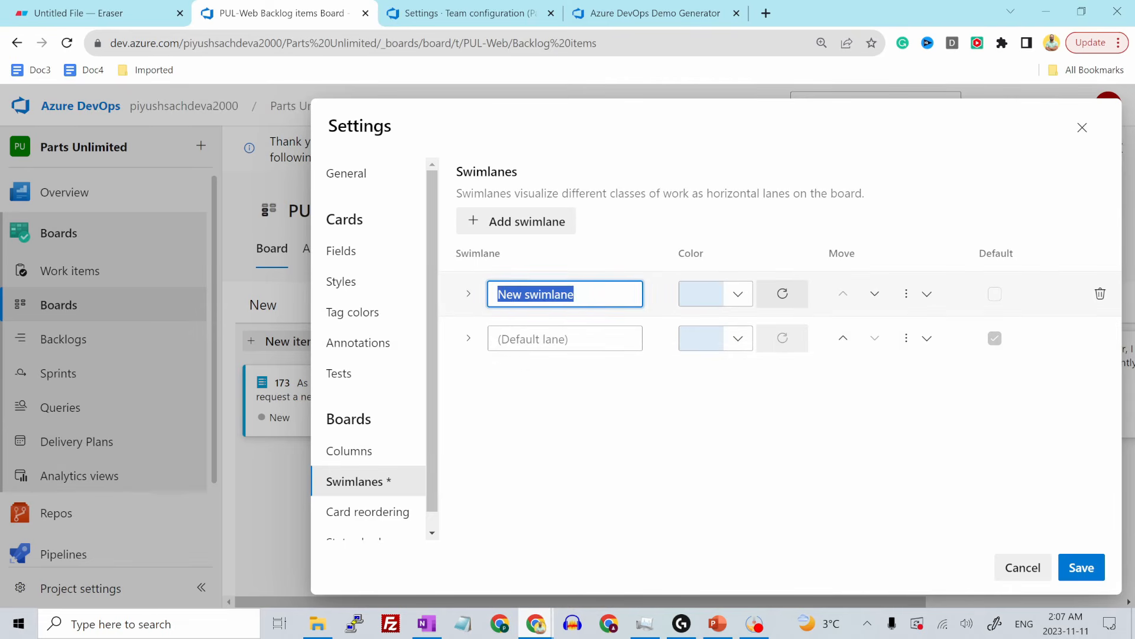
type("Exp[edite")
key("Left")
key("Left")
key("Left")
key("Left")
key("Left")
key("BackSpace")
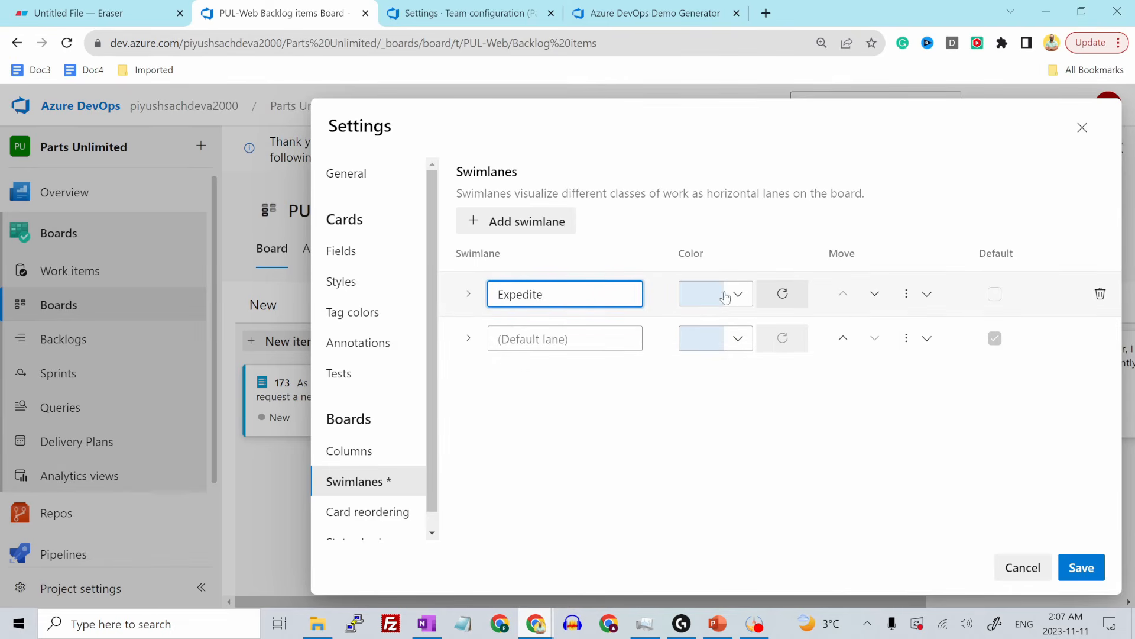
left_click(747, 291)
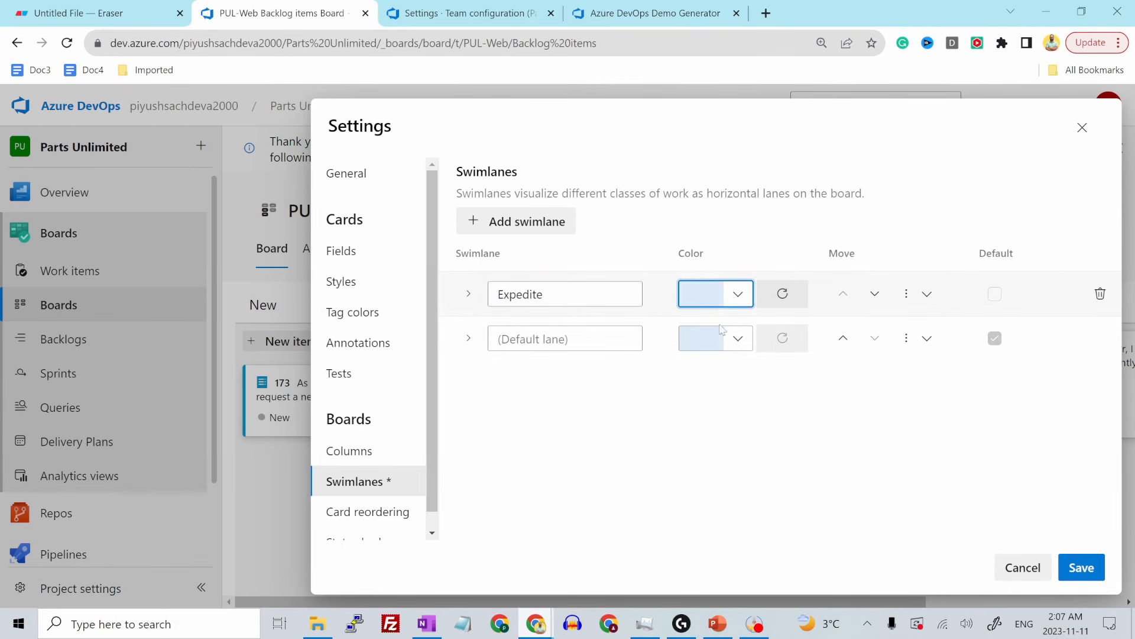
left_click(1080, 568)
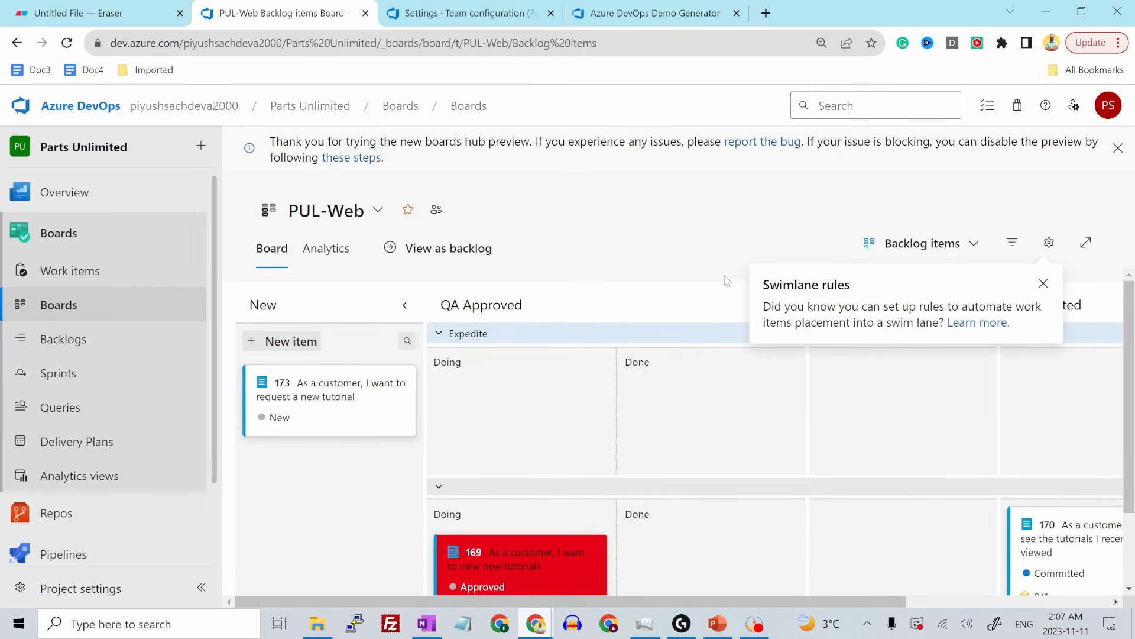
Step: Dismiss the swimlane rules tip and examine how the Expedite and default lanes divide the board
key("ctrl+minus")
key("ctrl+minus")
key("ctrl+minus")
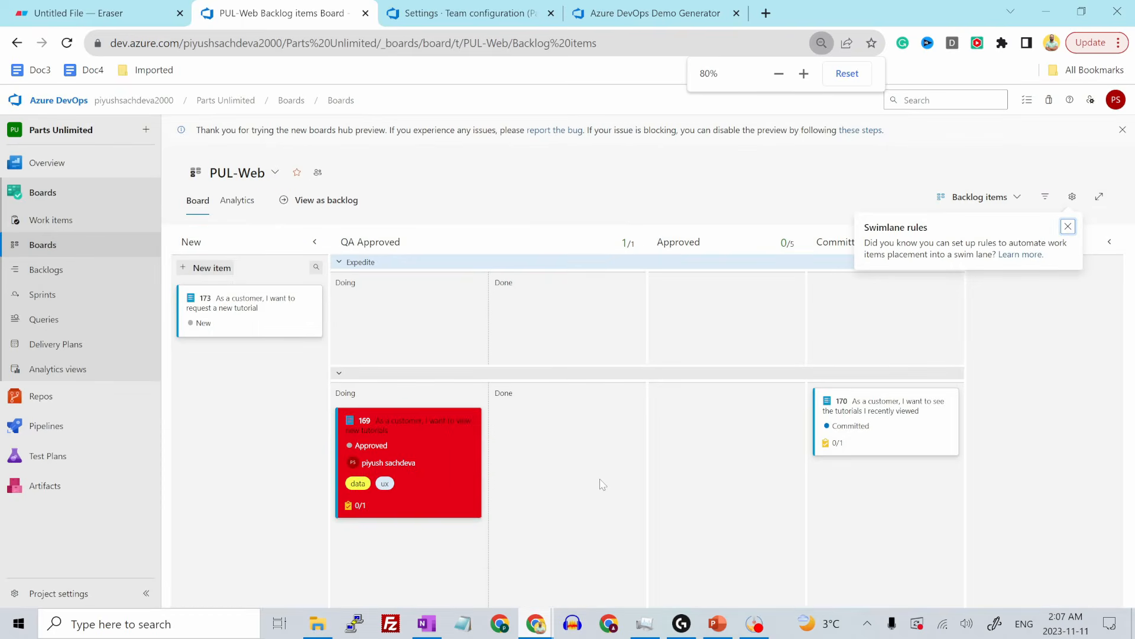
key("ctrl+plus")
left_click(1059, 243)
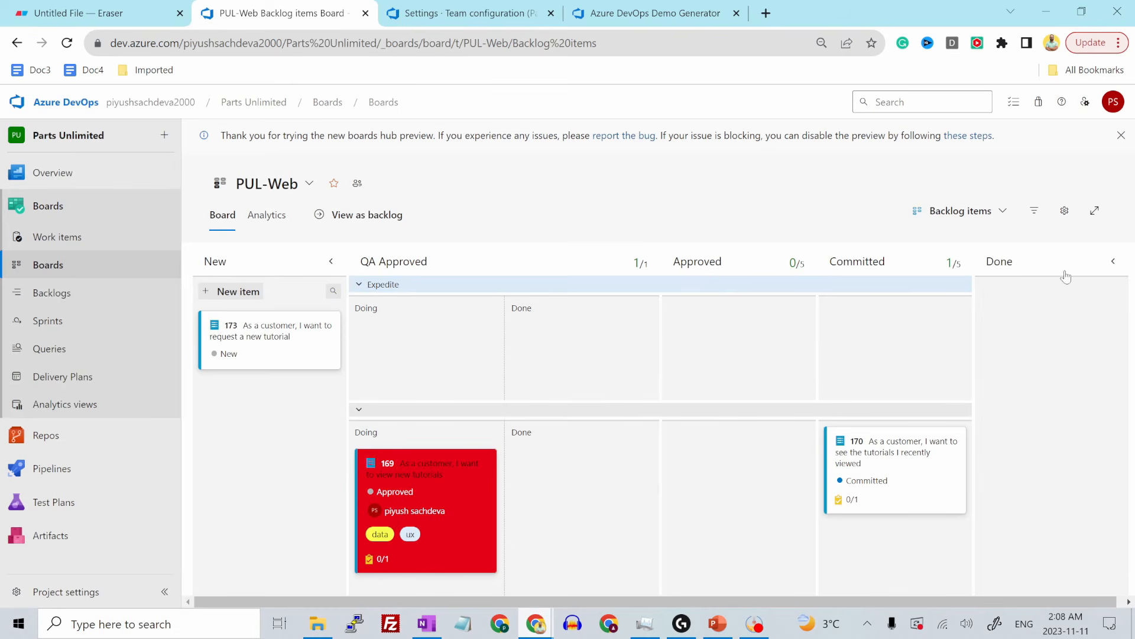
left_click(358, 410)
left_click(359, 412)
left_click_drag(264, 359, 387, 358)
Step: Switch to the Parts Unlimited Team board and examine its columns, swimlanes and cards
left_click(311, 186)
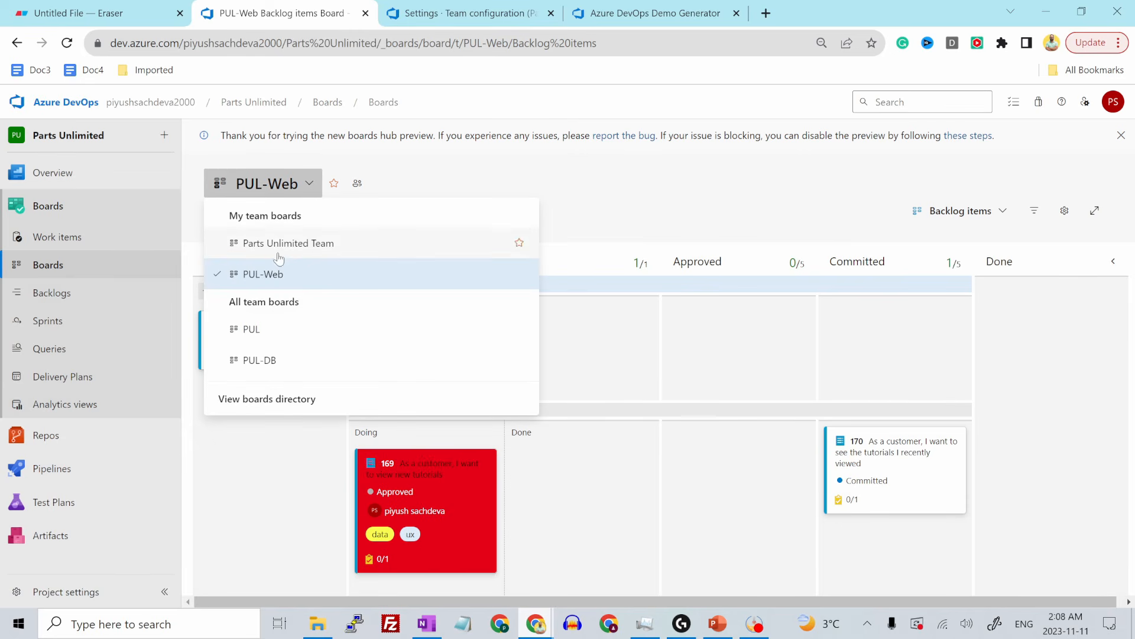
left_click(283, 244)
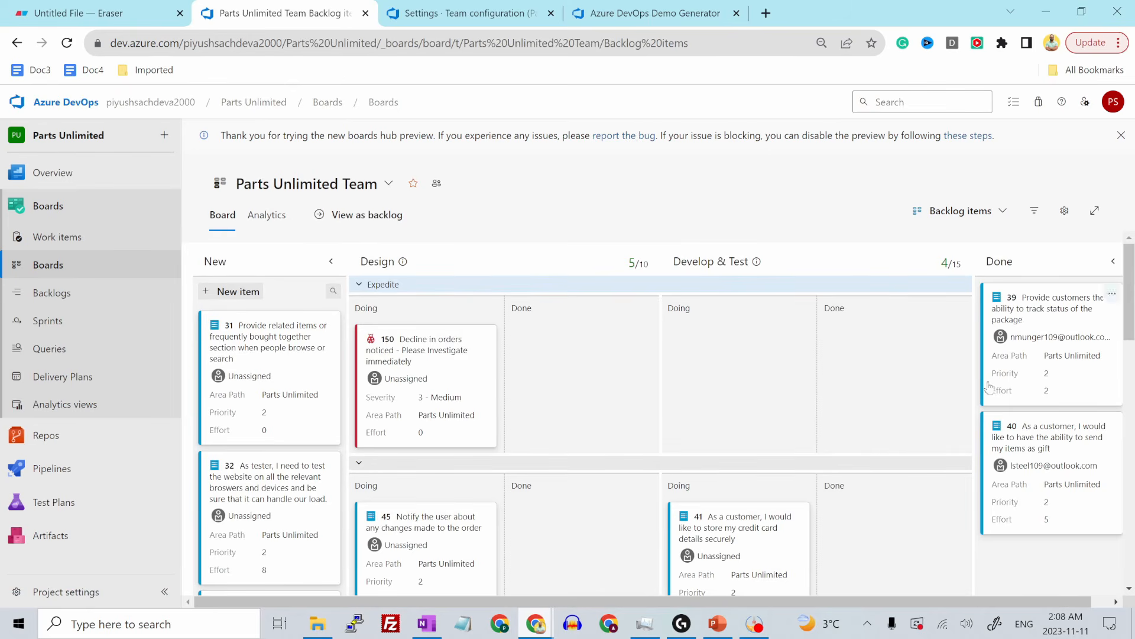
left_click_drag(1052, 598, 975, 601)
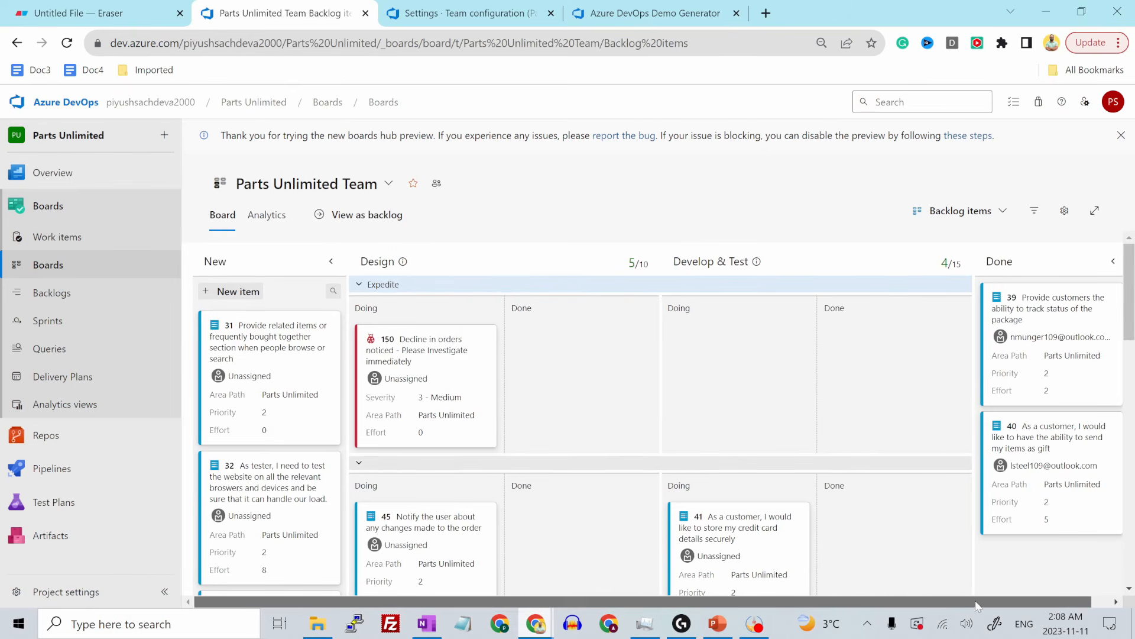
scroll(504, 400, "down", 1)
scroll(503, 399, "up", 1)
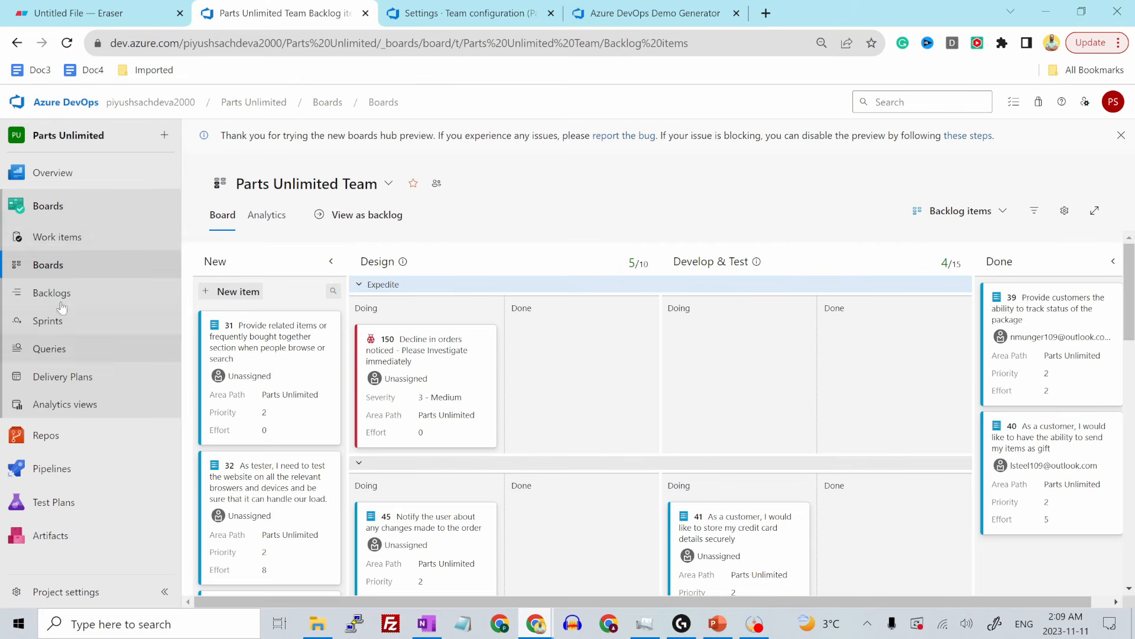
Step: Create a team dashboard named "Product Training" for the Parts Unlimited Team from the project's dashboards
left_click(65, 212)
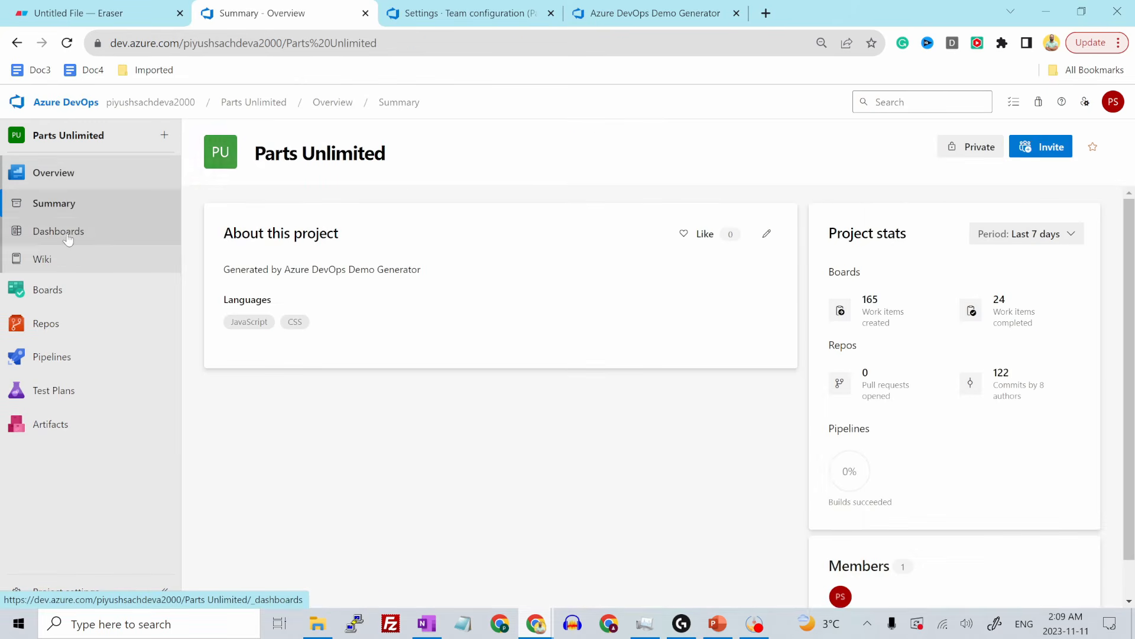
left_click(66, 231)
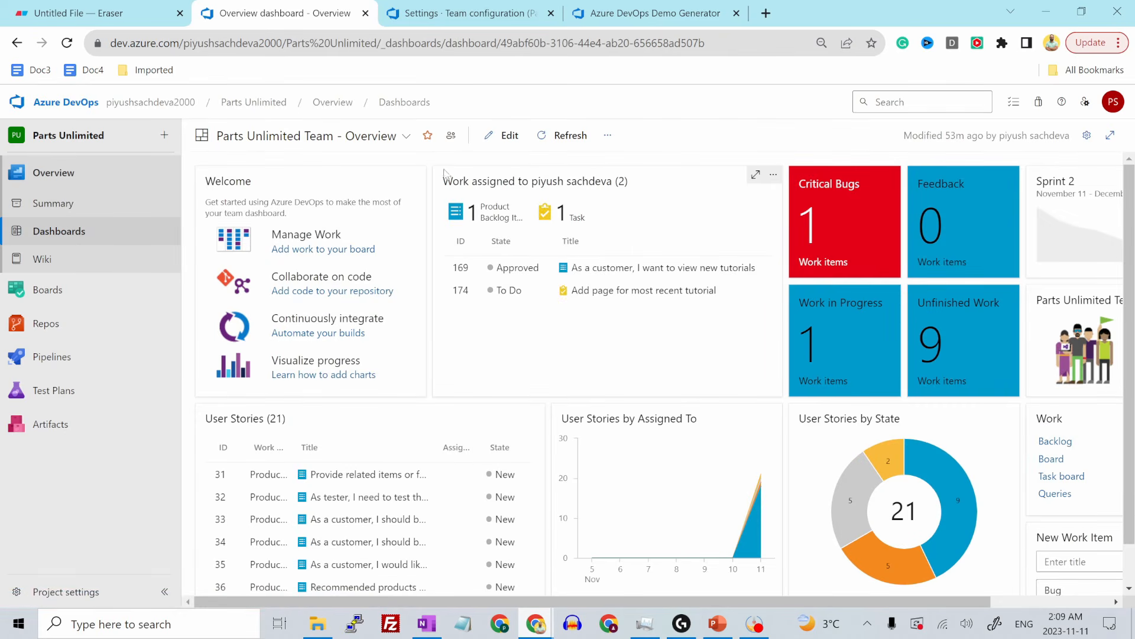
left_click(408, 137)
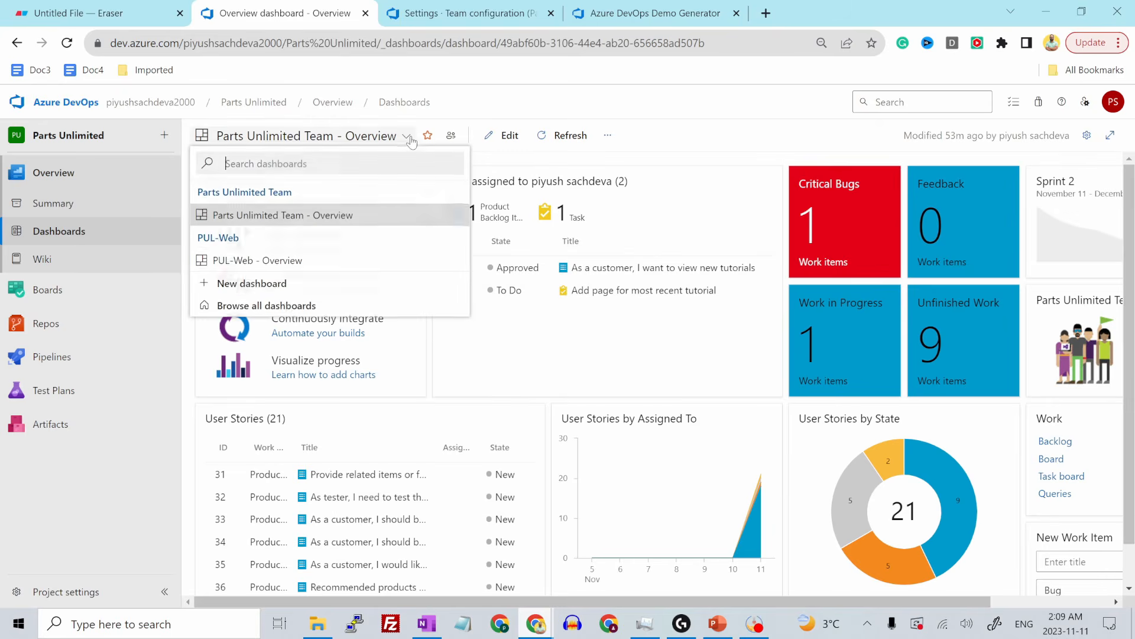
left_click(247, 286)
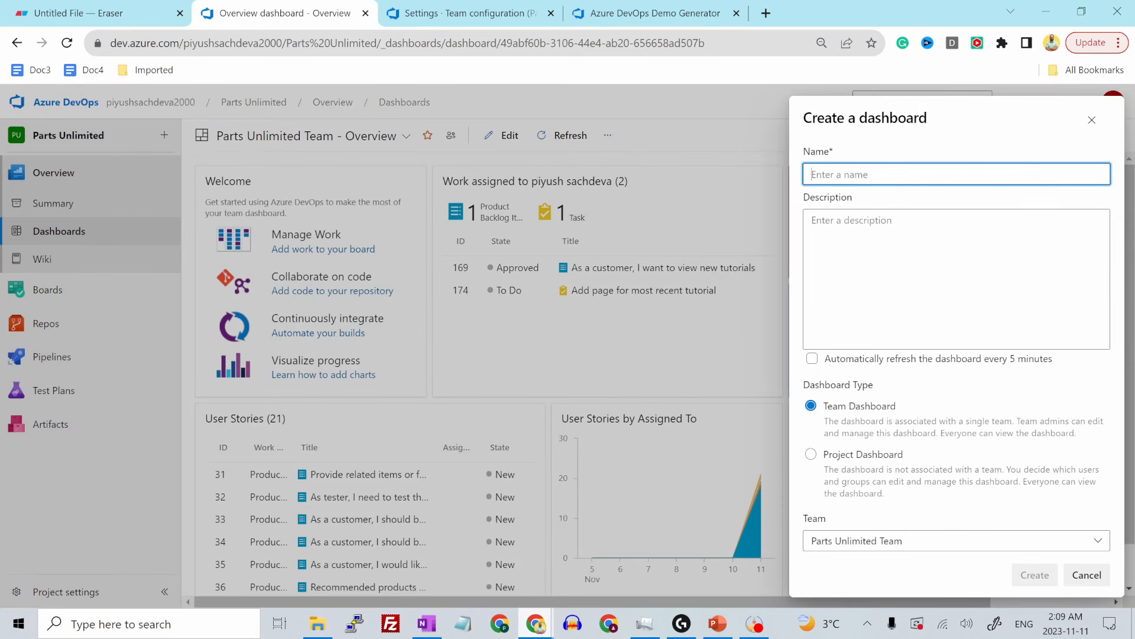
type("{Product Trfaini")
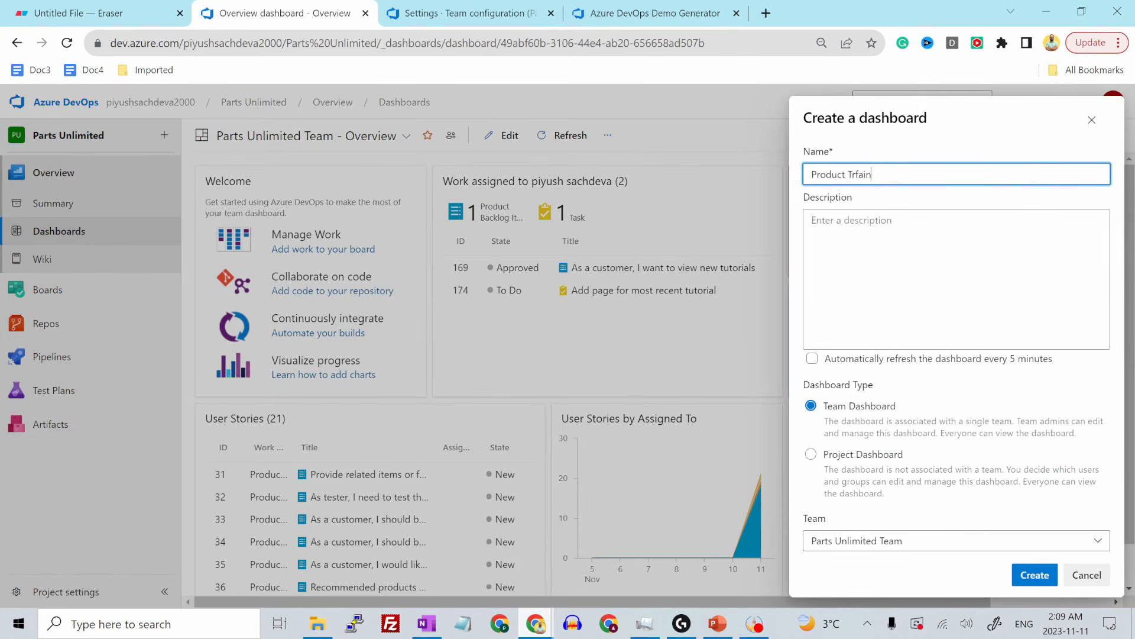
key("BackSpace")
type("aining")
left_click(1030, 572)
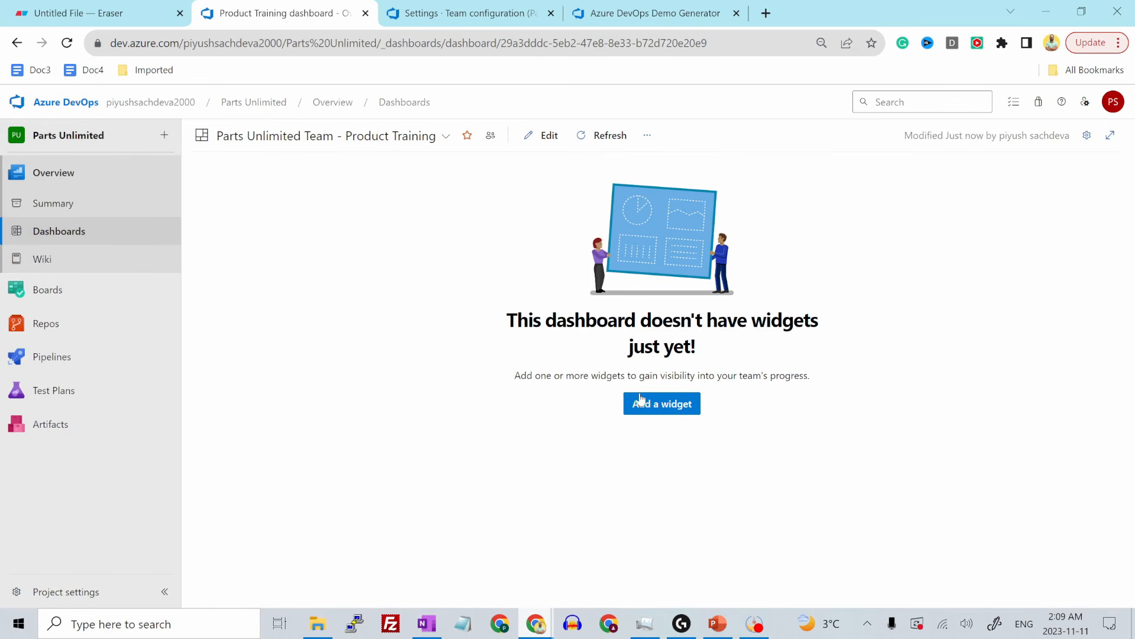
Step: Search the widget catalogue for "sprint" and add the Sprint Overview widget to the empty Product Training dashboard
left_click(665, 407)
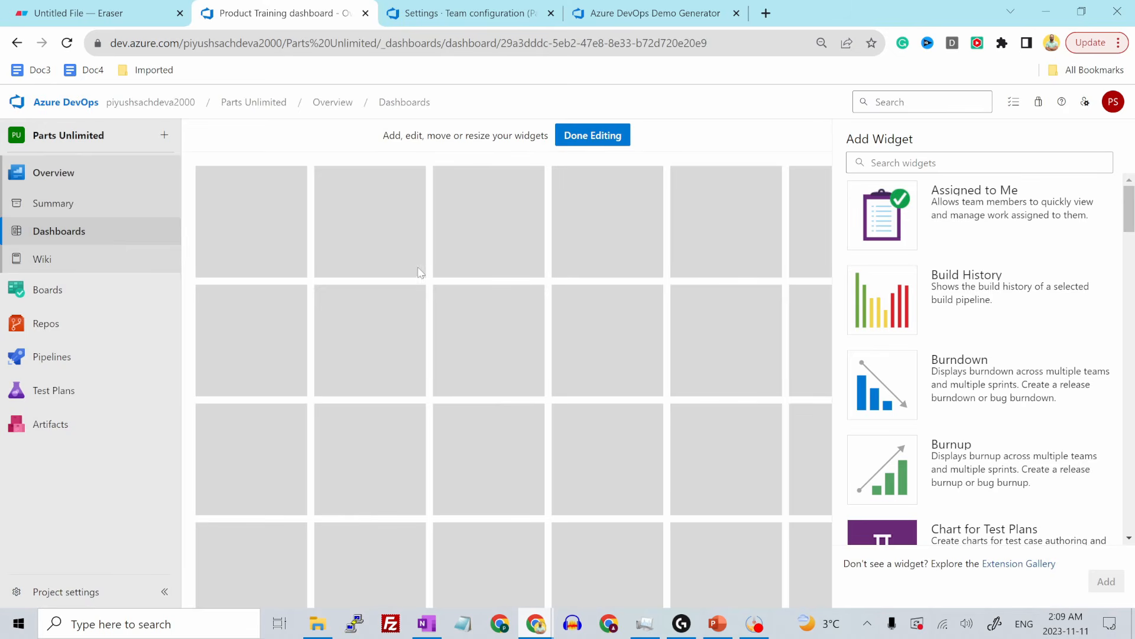
left_click(965, 166)
type("sprin")
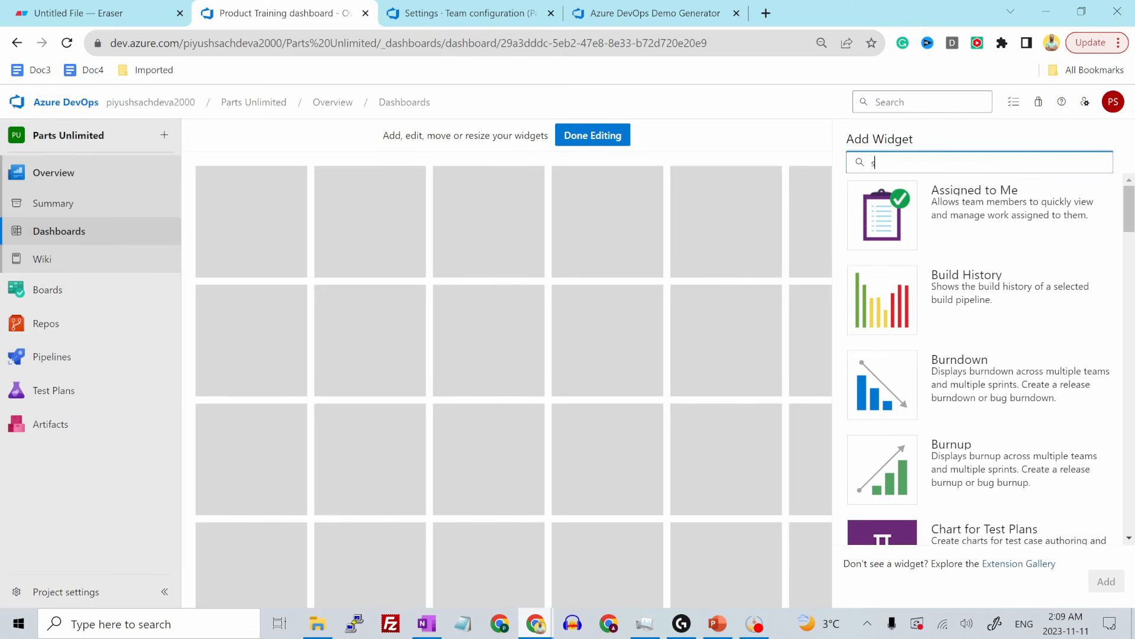
scroll(1023, 322, "down", 2)
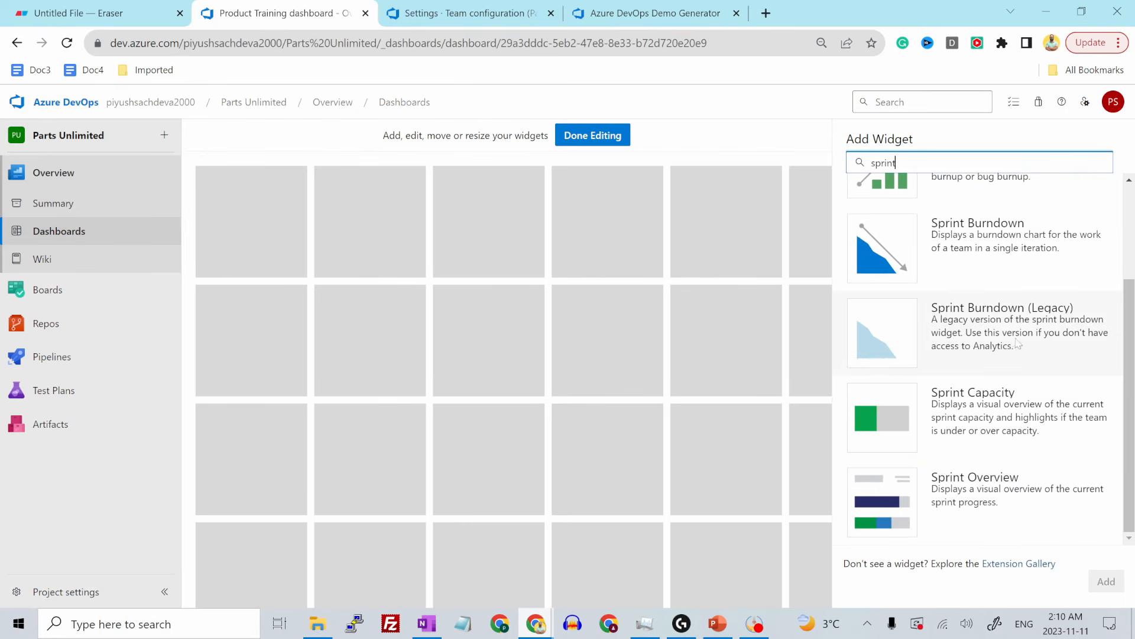
left_click(885, 507)
left_click(1107, 582)
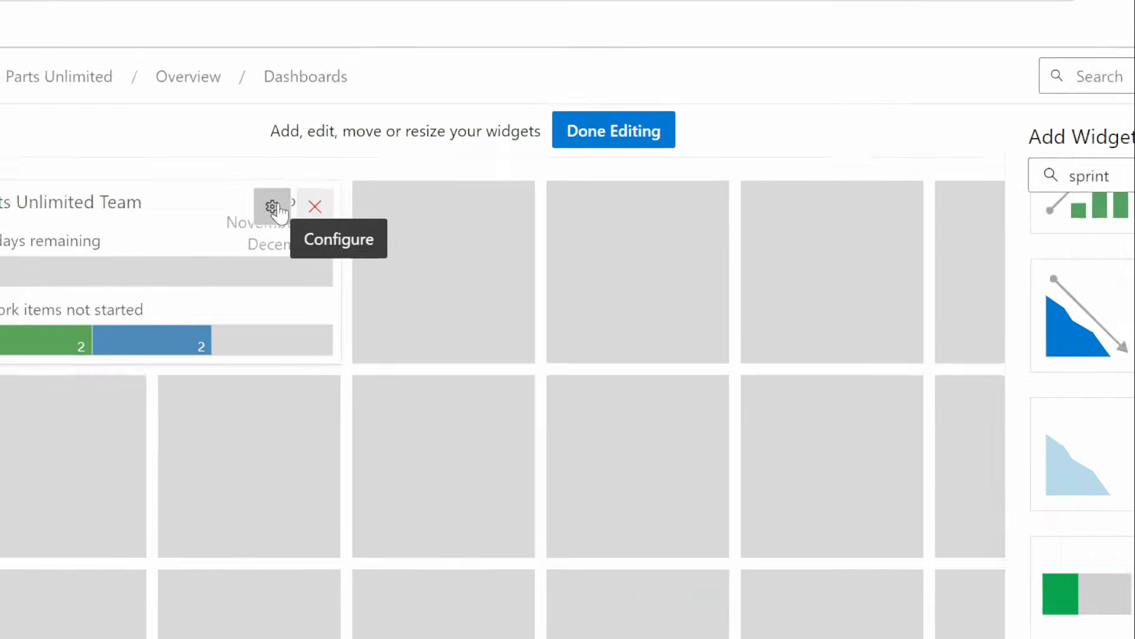
Step: Configure the Sprint Overview widget for Parts Unlimited Team with Count of Work Items and non-working days hidden, and save it
left_click(384, 182)
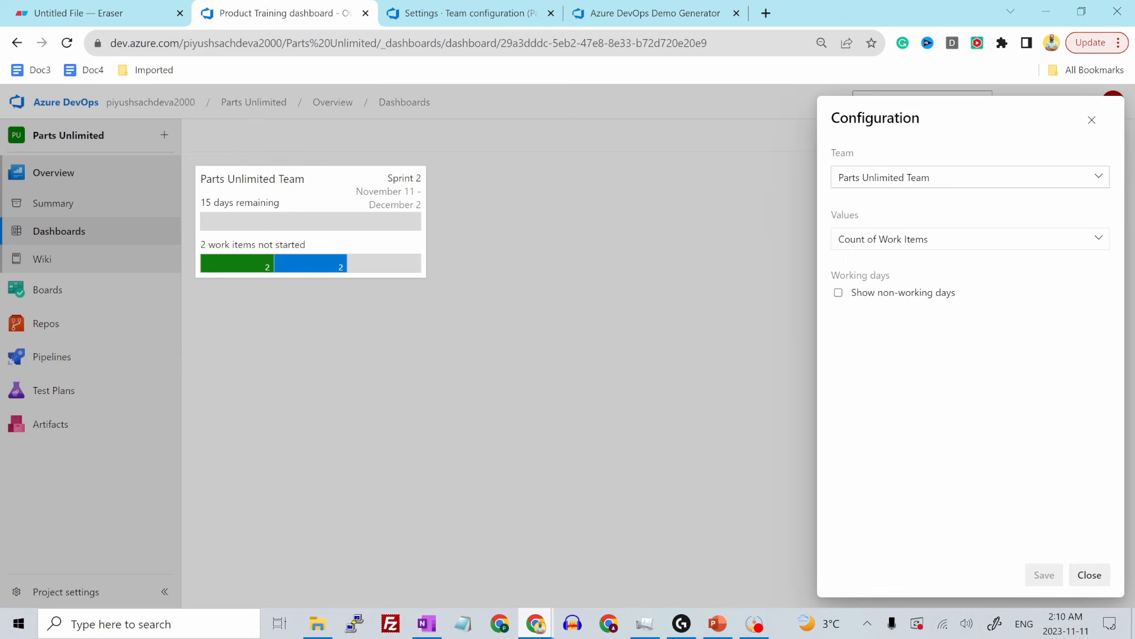
left_click(839, 293)
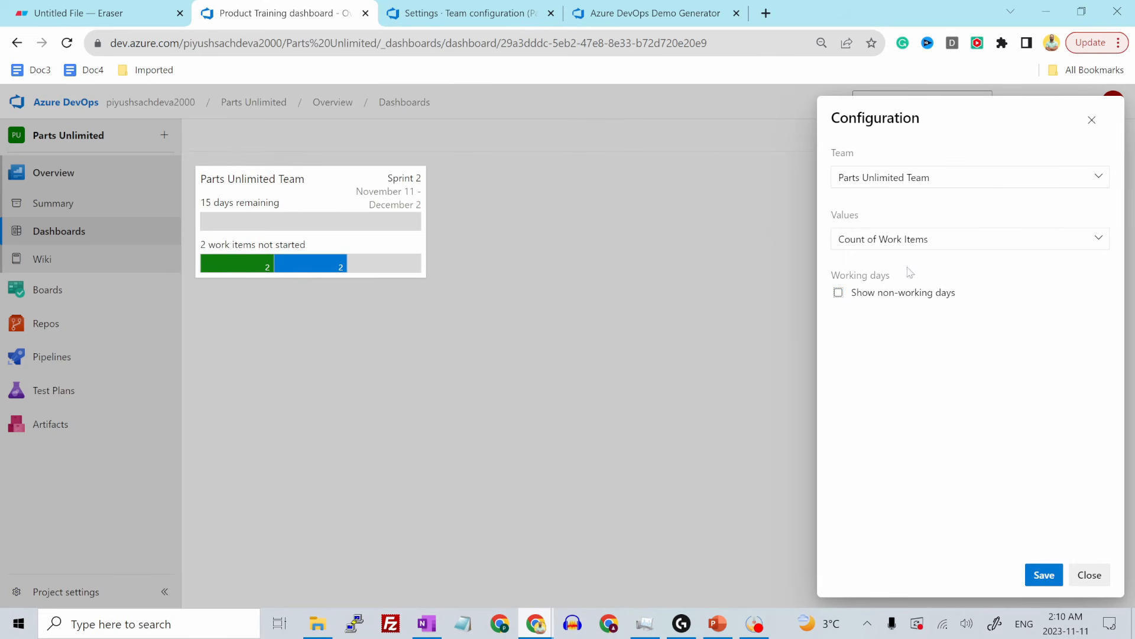
left_click(1099, 242)
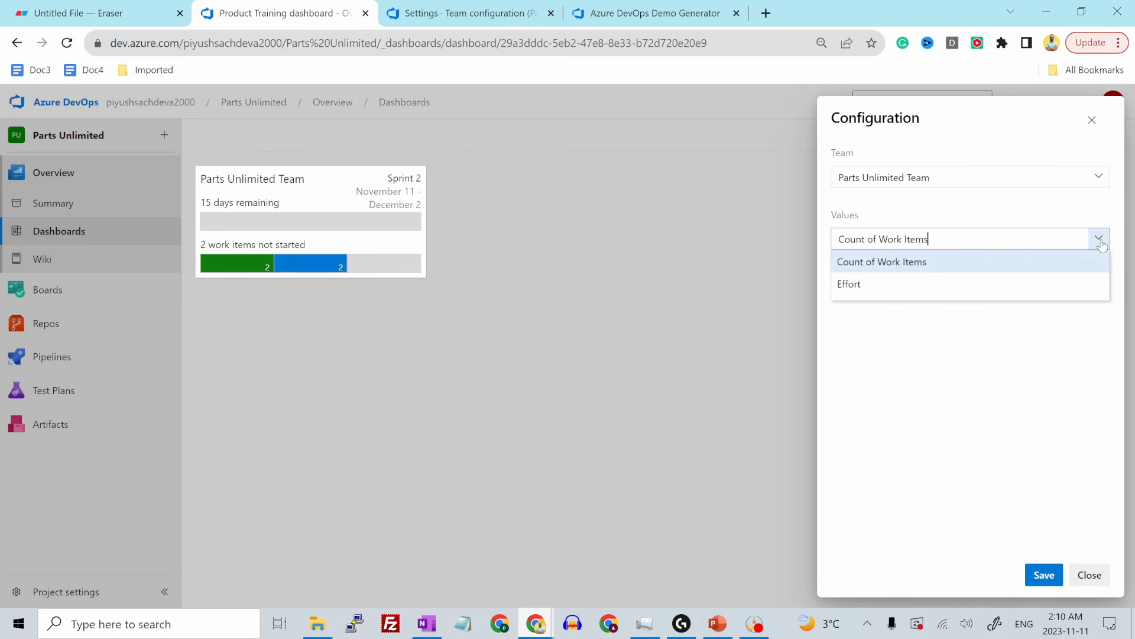
left_click(1023, 290)
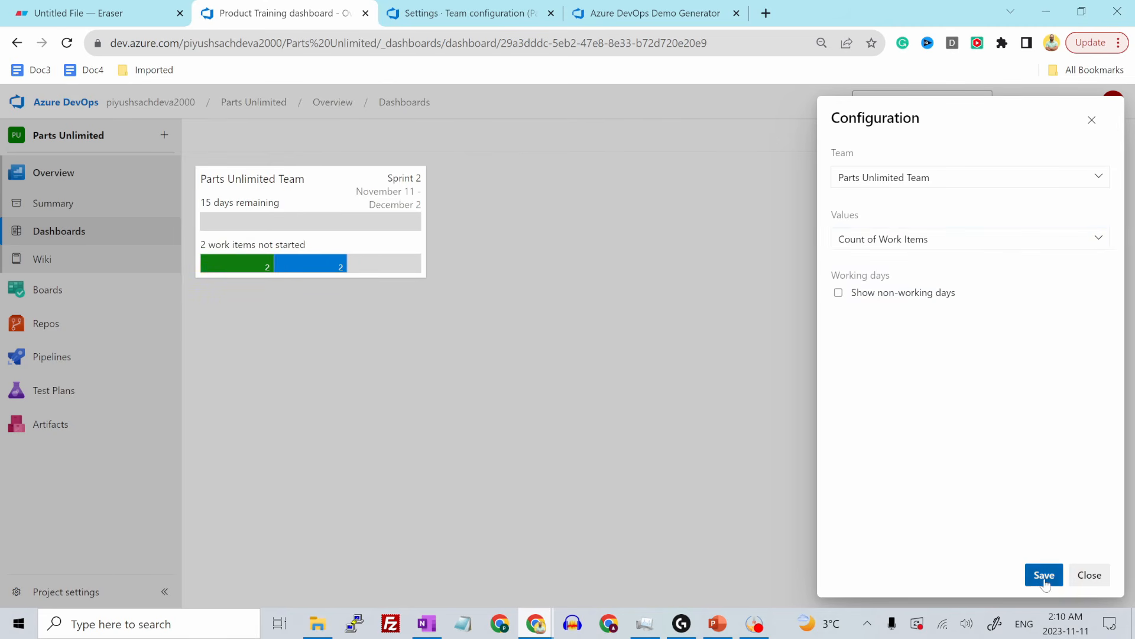
left_click(1044, 576)
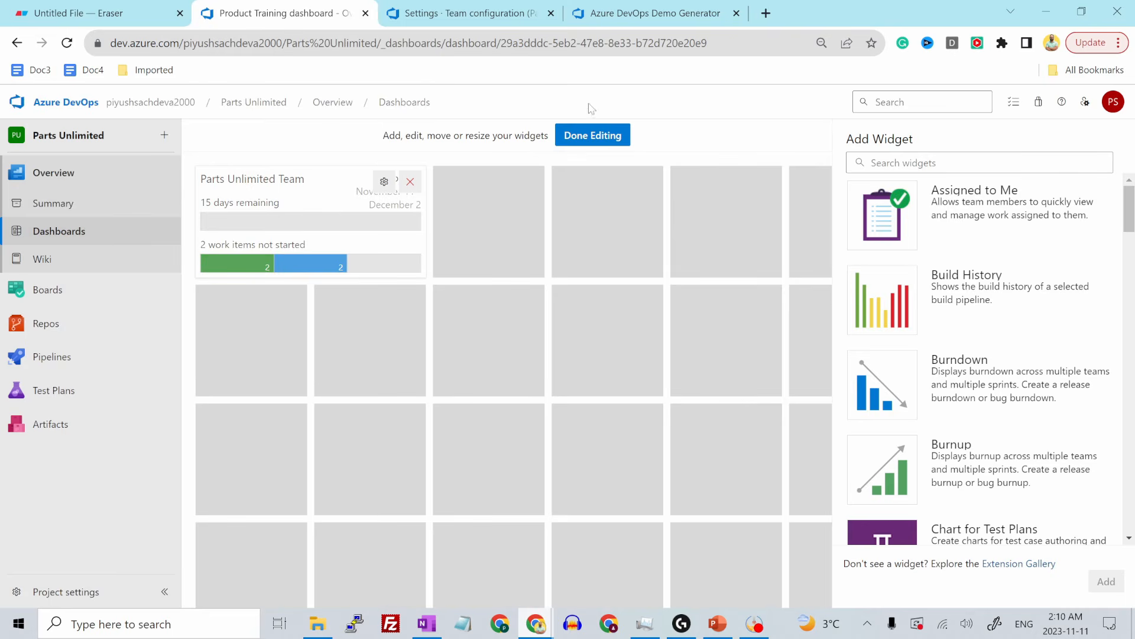
Step: Add a Sprint Capacity widget to the dashboard, set its team to PUL-Web, and save its configuration
left_click(922, 163)
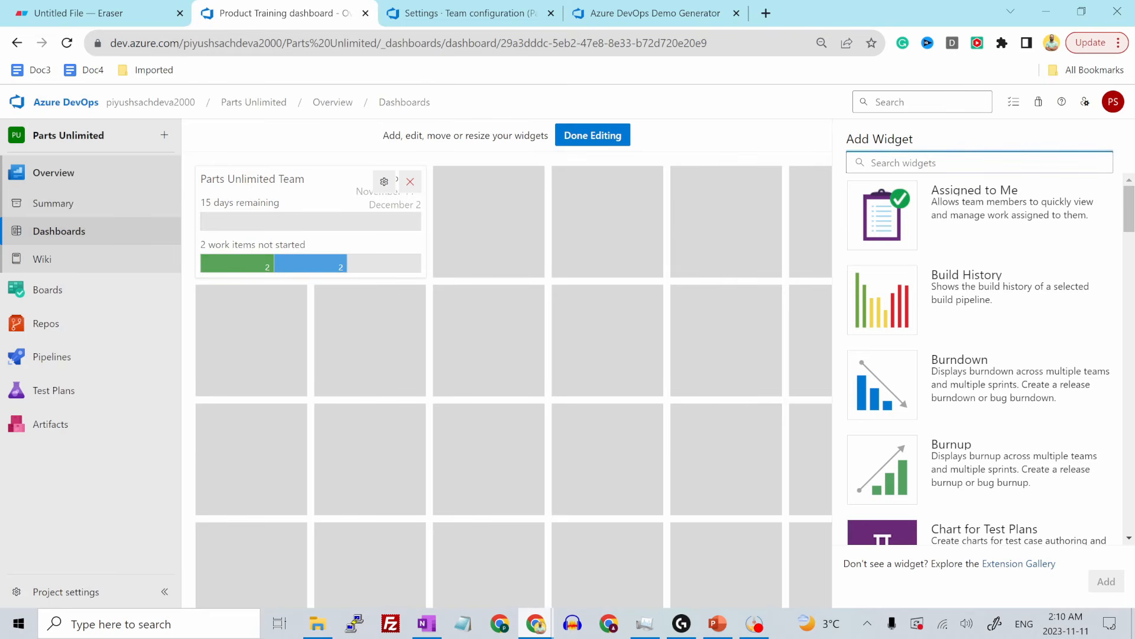
type("sprint cap")
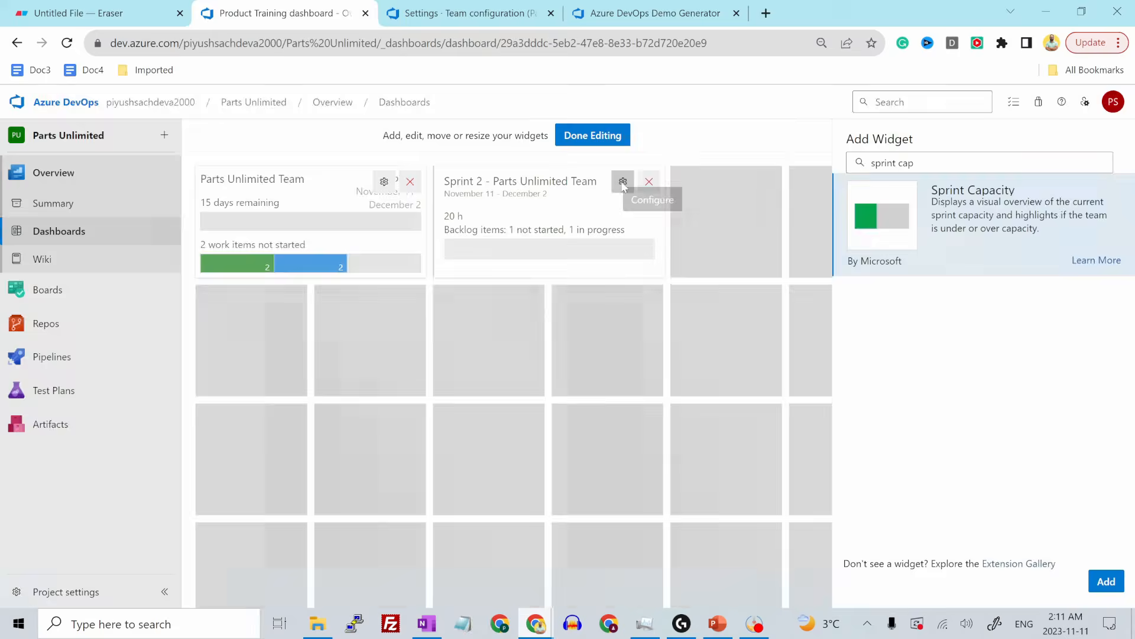
left_click(623, 182)
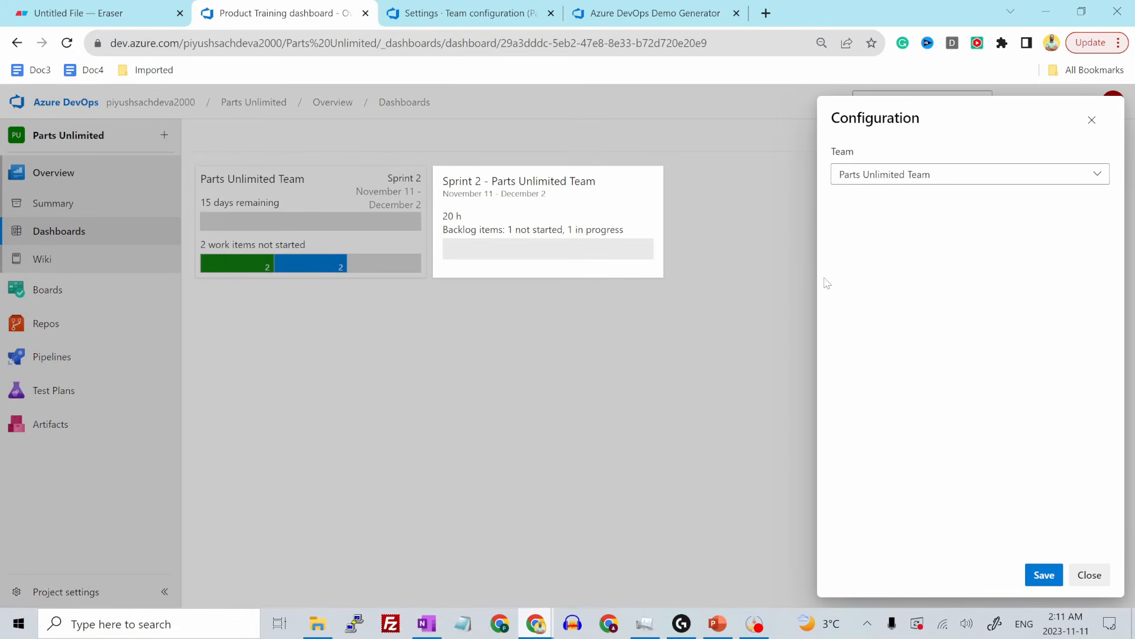
left_click(911, 181)
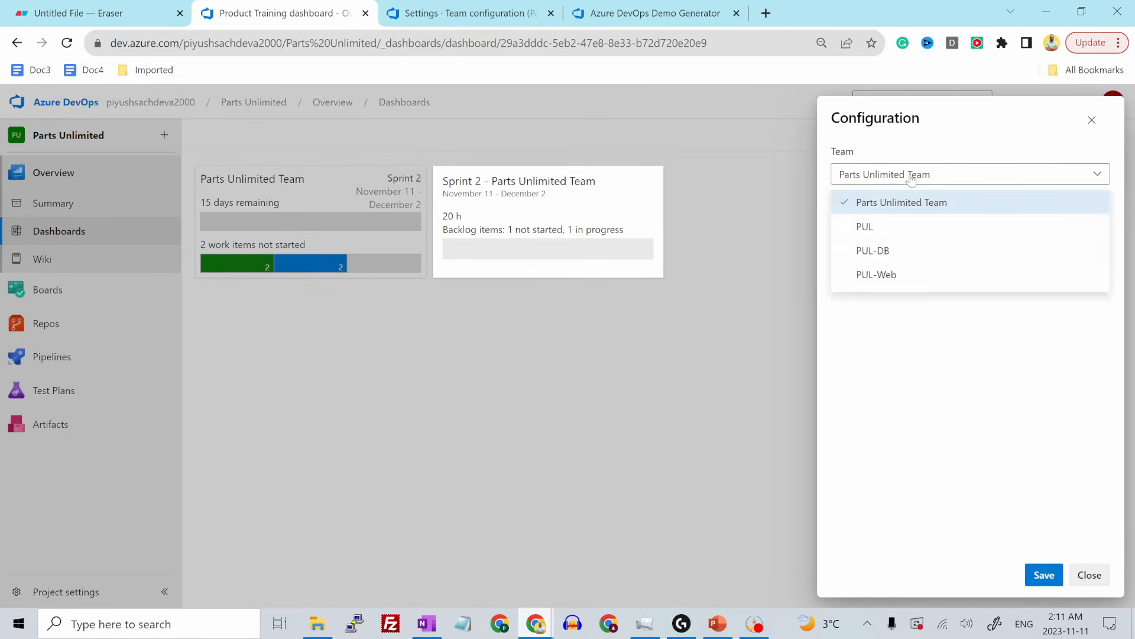
left_click(899, 275)
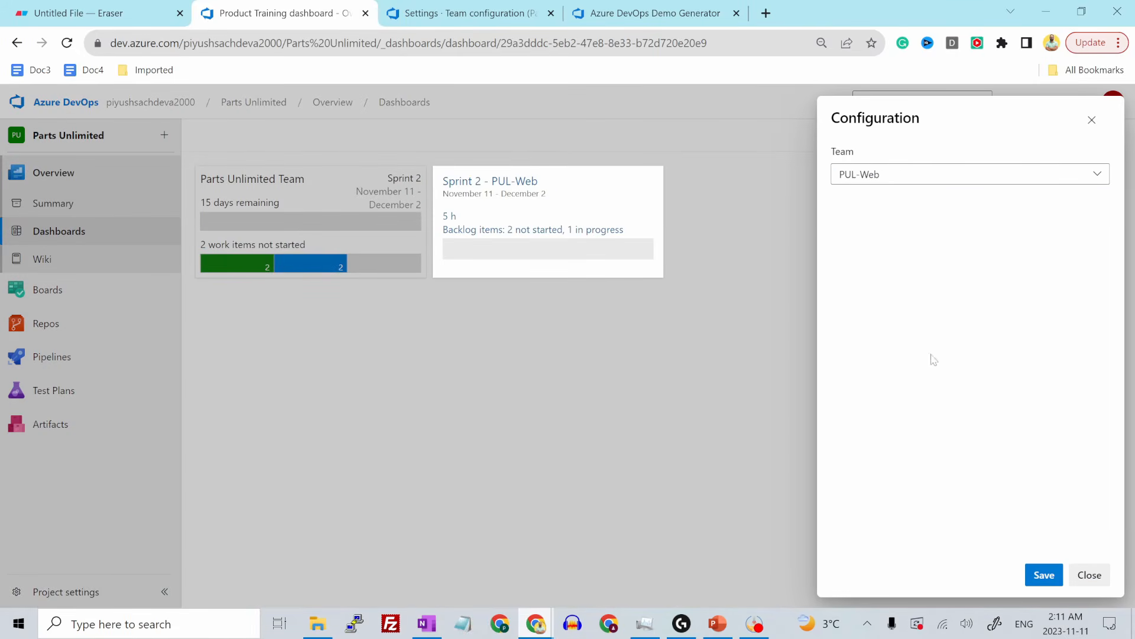
left_click(1043, 575)
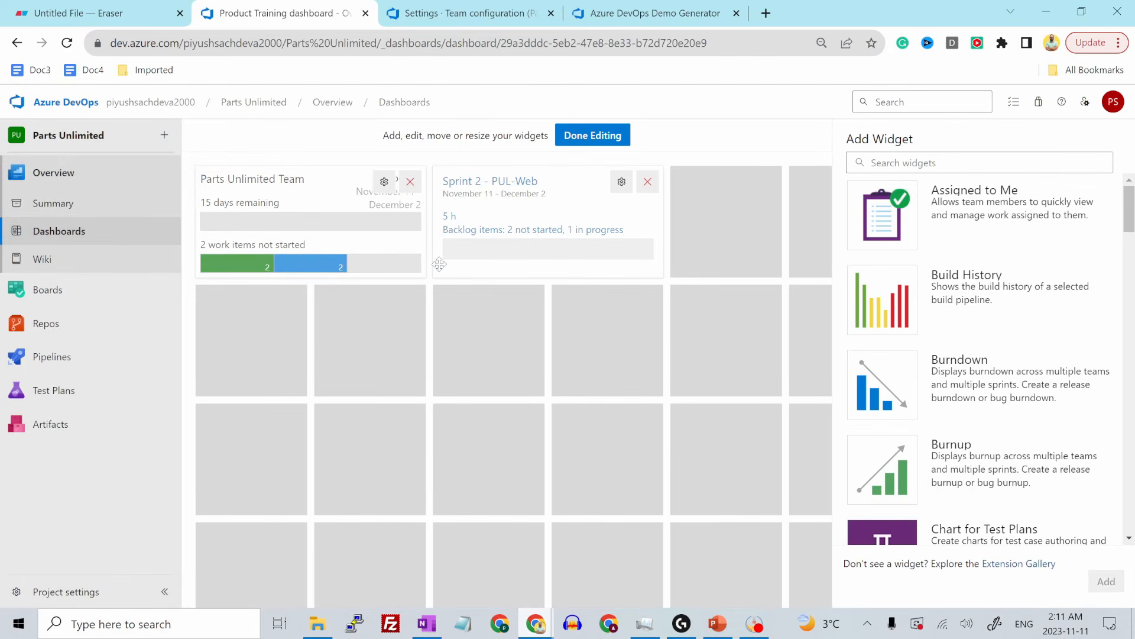
Step: Finish editing the Product Training dashboard with its Sprint Overview and Sprint Capacity widgets
left_click(622, 182)
left_click(747, 196)
left_click(582, 135)
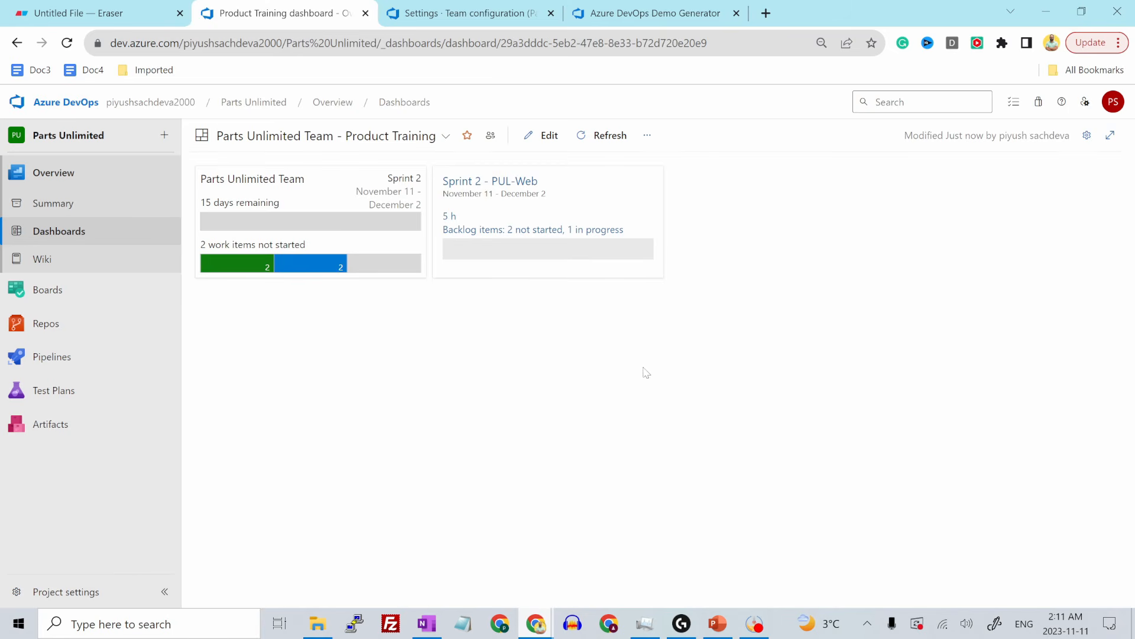
Step: Create a new work item query and set its Work Item Type clause to Task
mouse_move(46, 290)
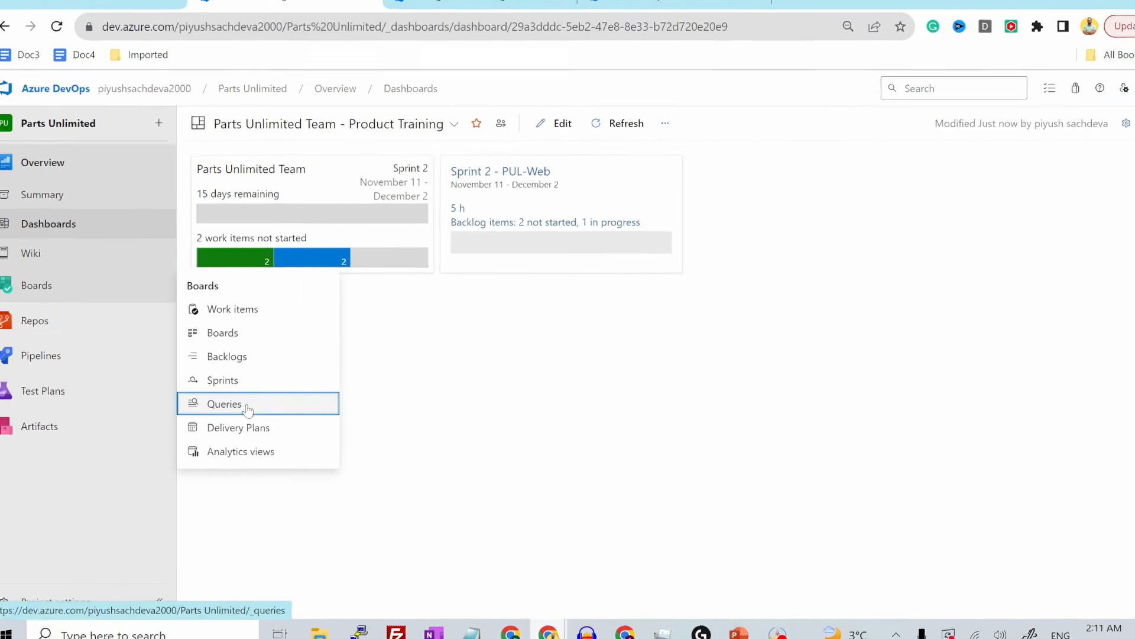
left_click(246, 407)
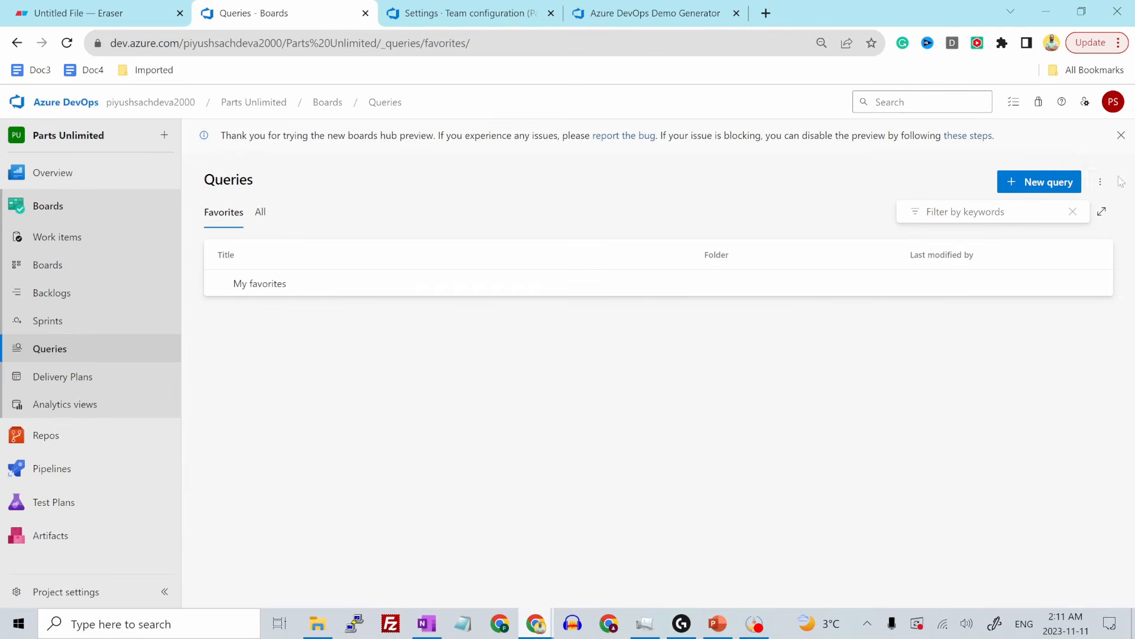
left_click(925, 240)
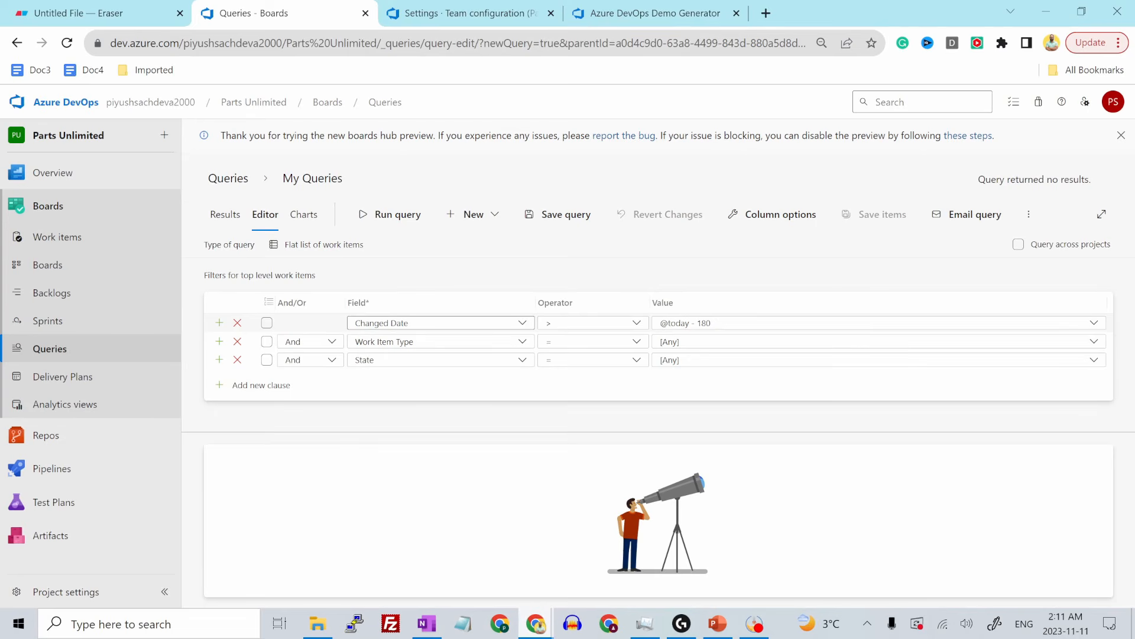
left_click(680, 342)
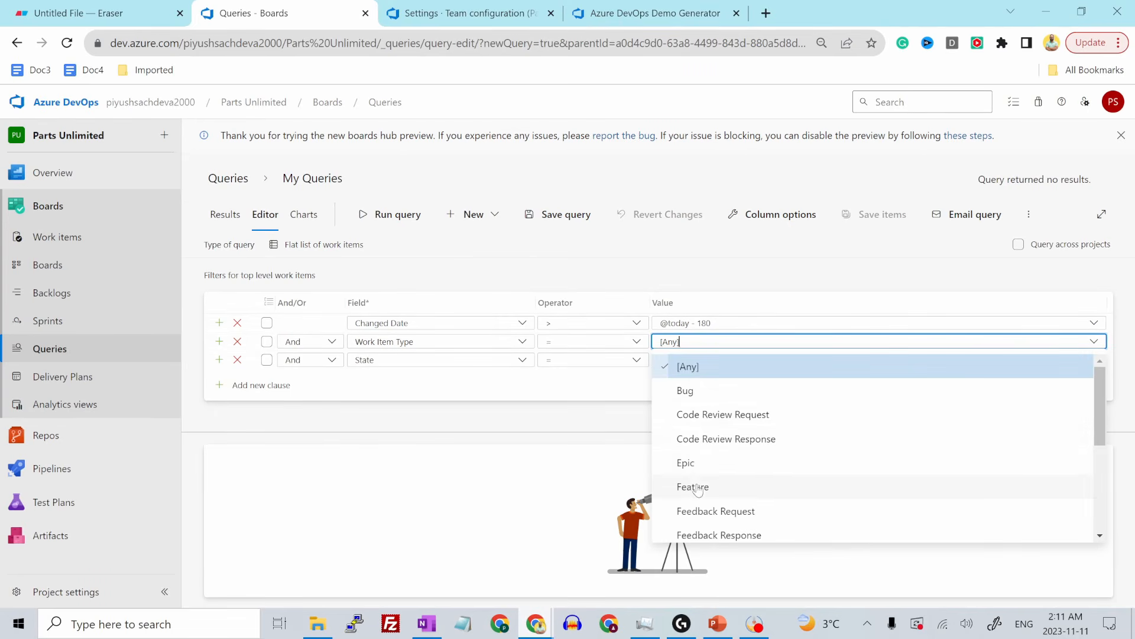
type("tas")
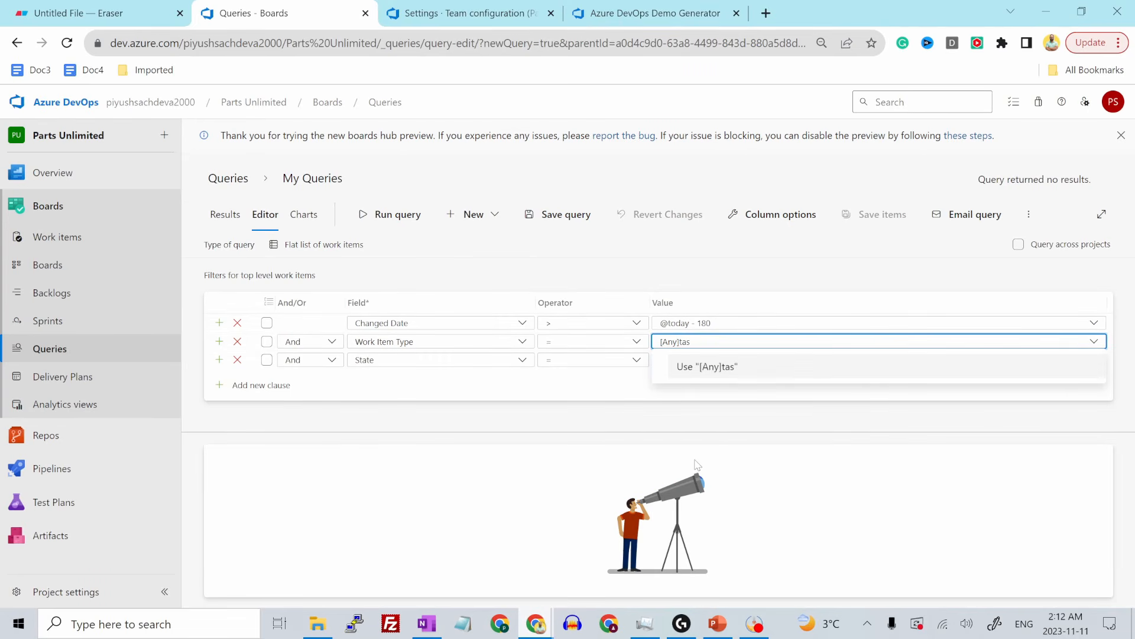
key("ctrl+a")
type("tas")
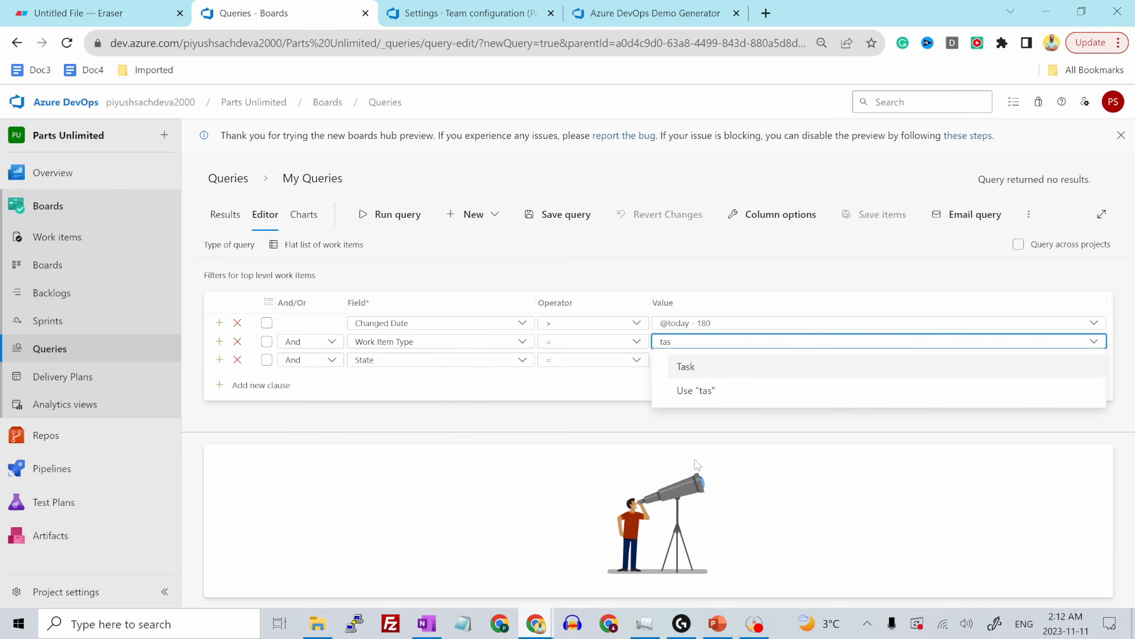
key("Return")
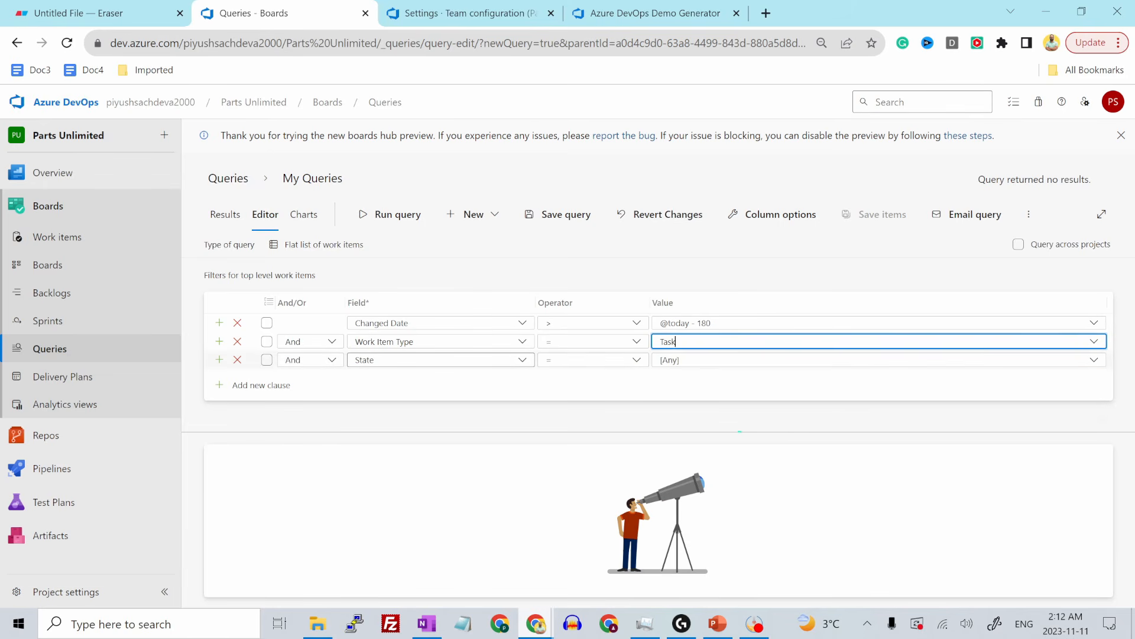
Step: Change the query's State clause to Area Path = Parts Unlimited\PUL-Web and remove the Changed Date clause
left_click(528, 363)
type("a Path")
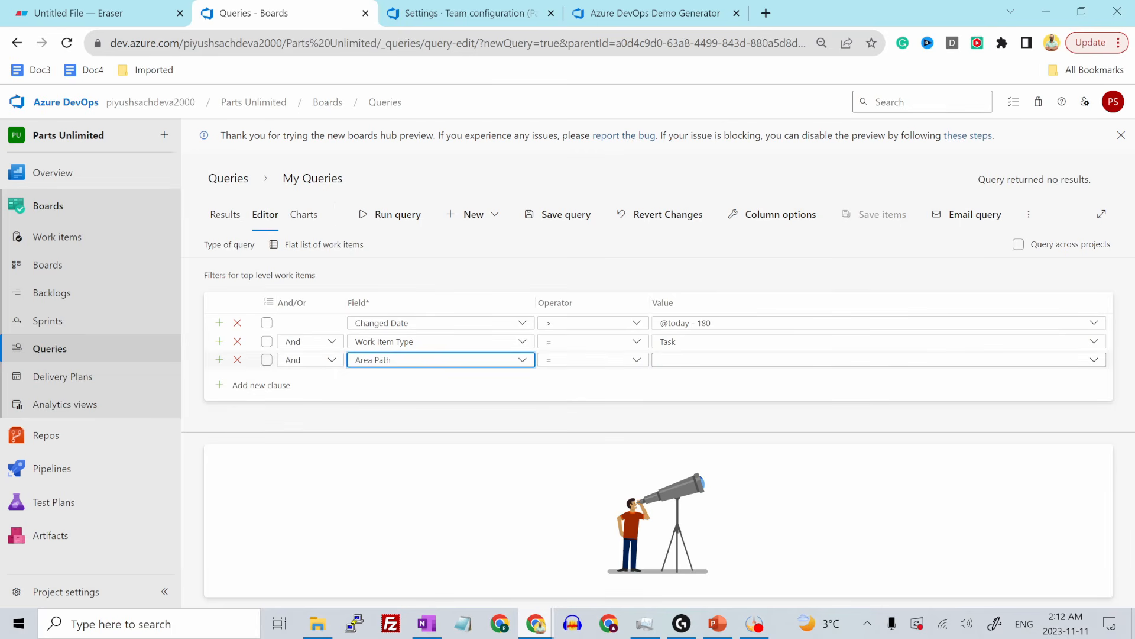
left_click(733, 359)
left_click(755, 399)
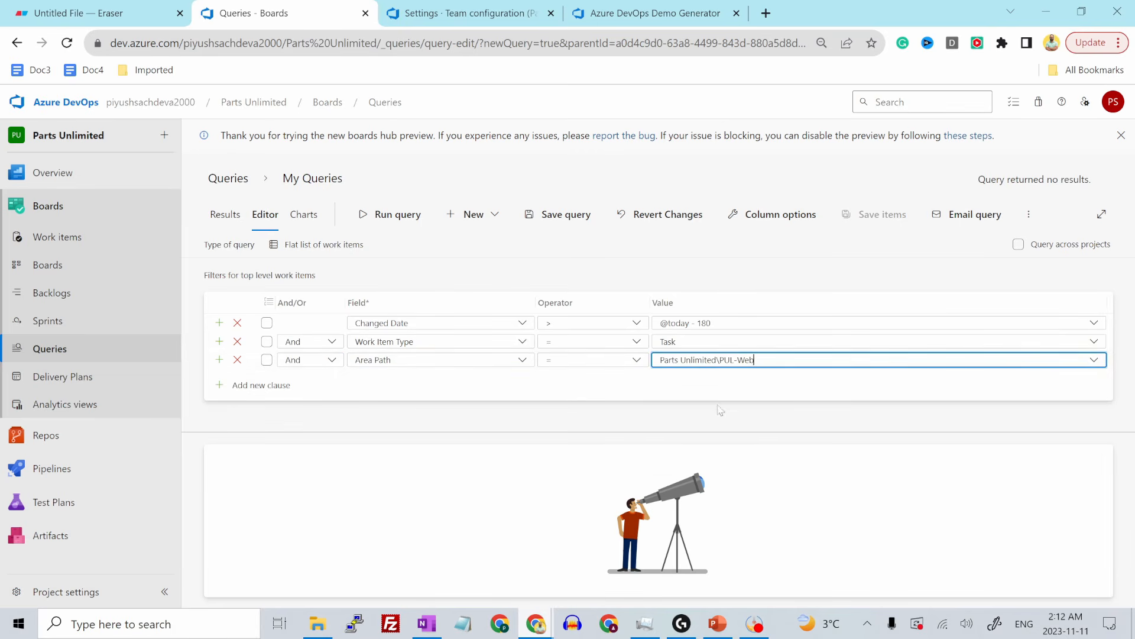
left_click(238, 323)
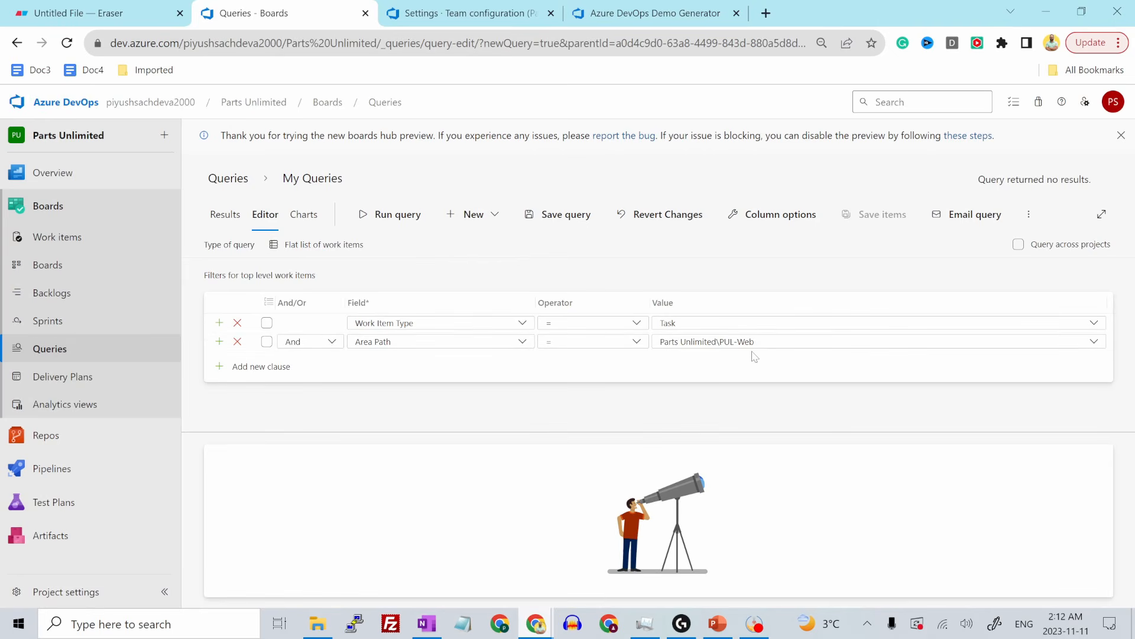
Step: Save the new query as "Web tasks" in the My Queries folder
key("ctrl+plus")
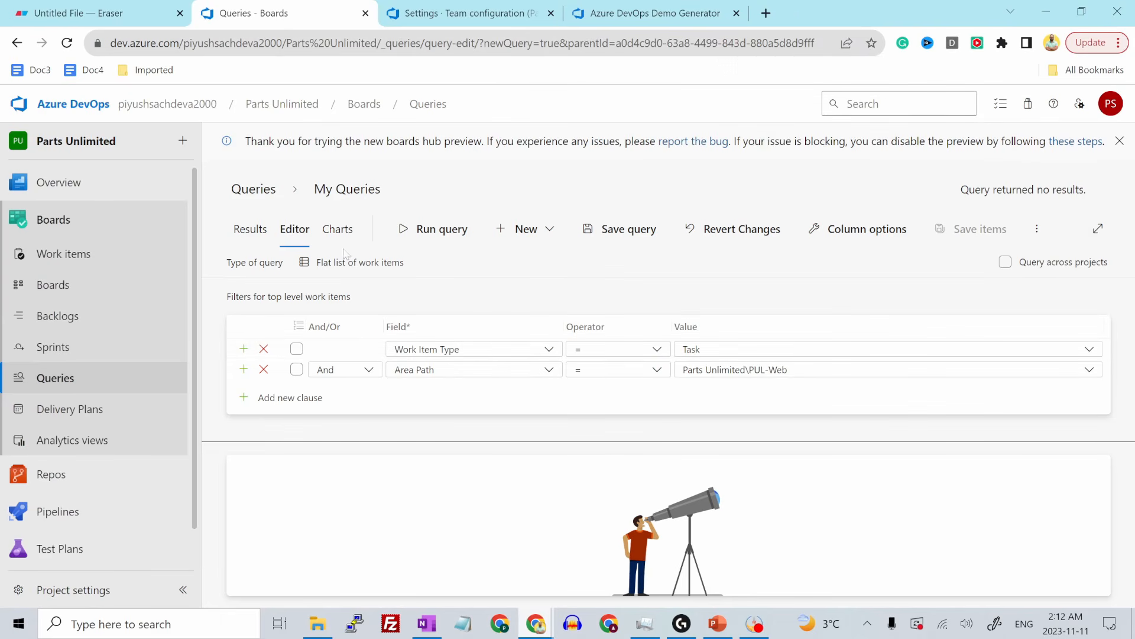
left_click(617, 229)
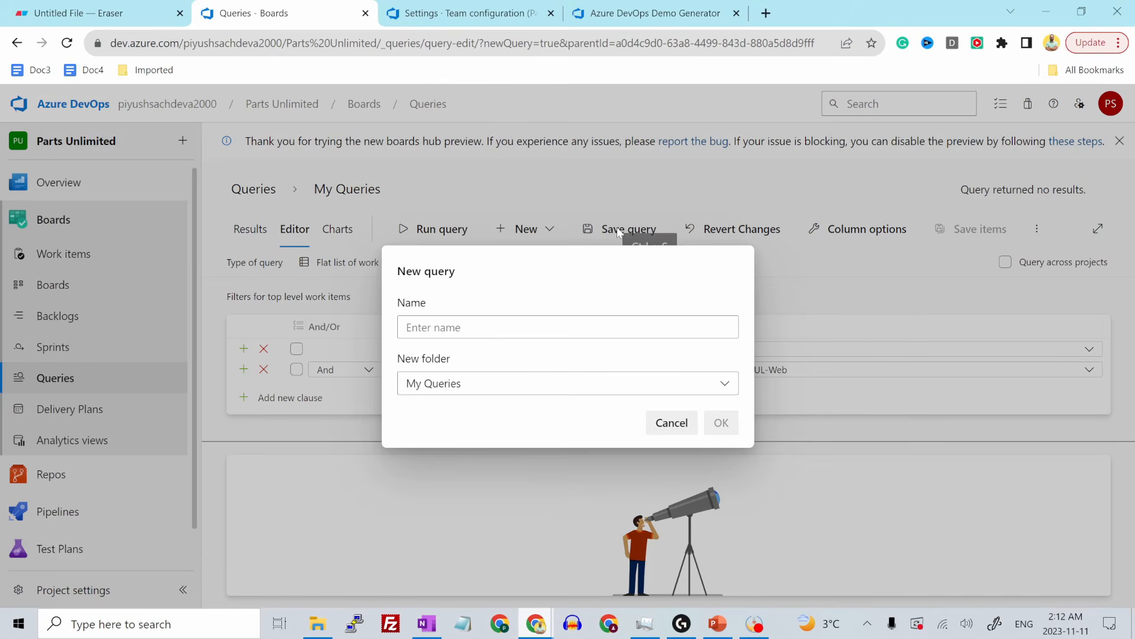
left_click(506, 328)
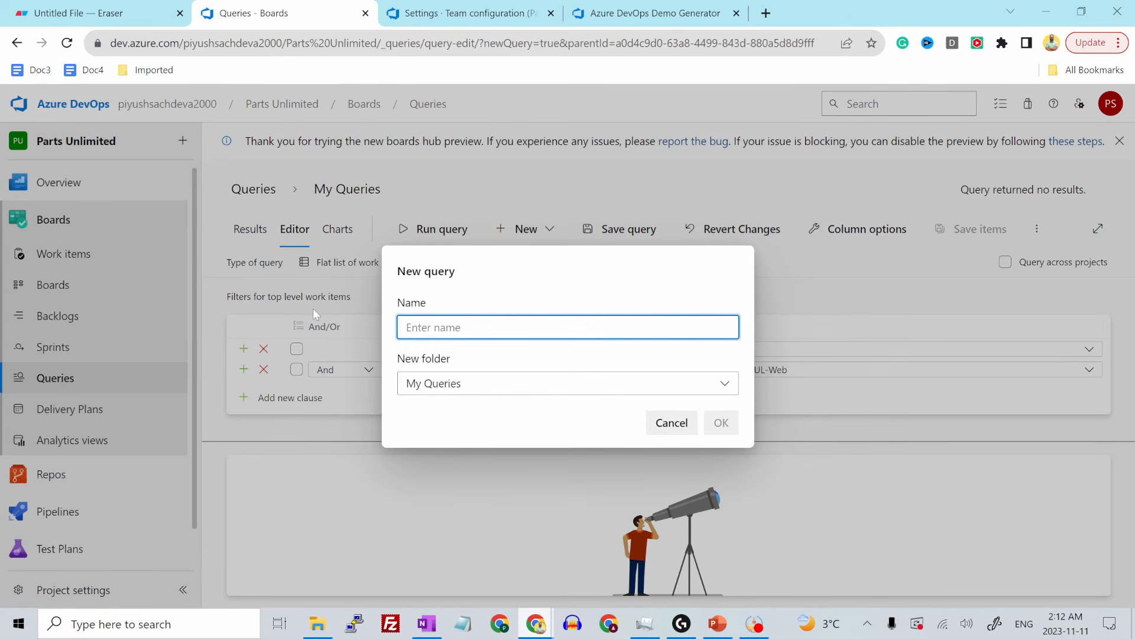
type("Web tiasks")
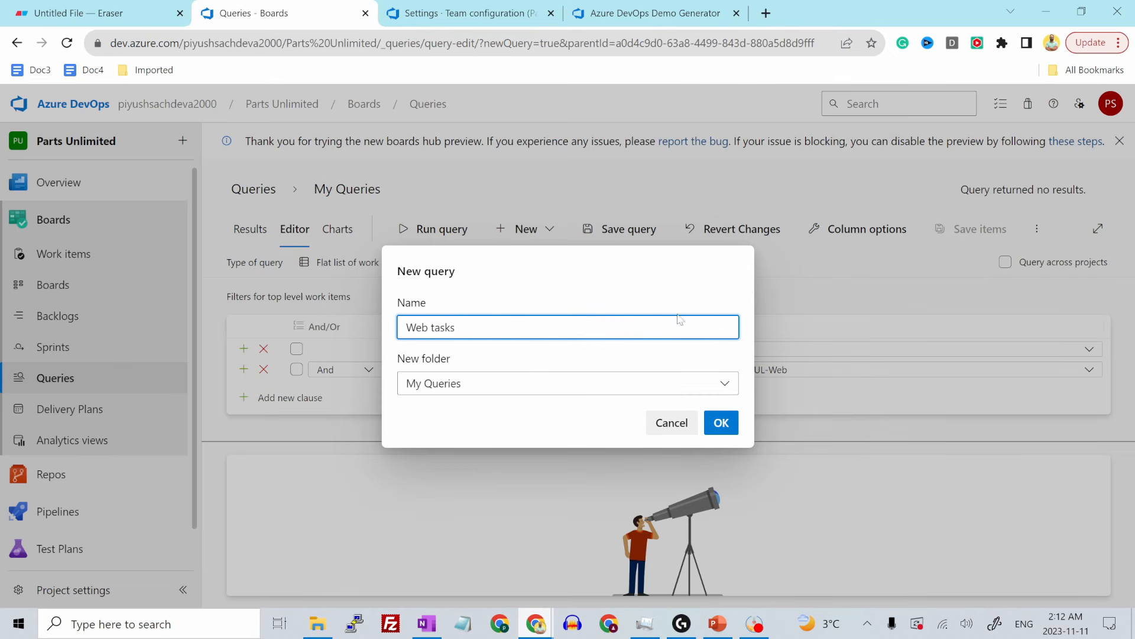
left_click(719, 423)
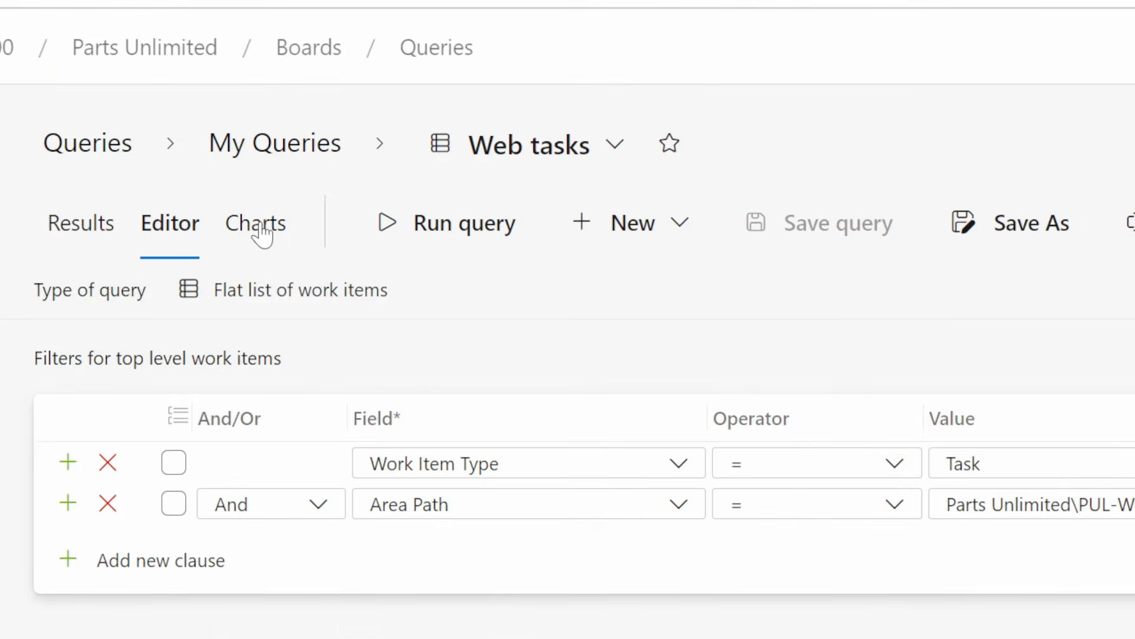
Step: Create a pie chart "Web tasks by assignment" for the query, grouped by Assigned To and sorted by value descending, and save it
left_click(262, 232)
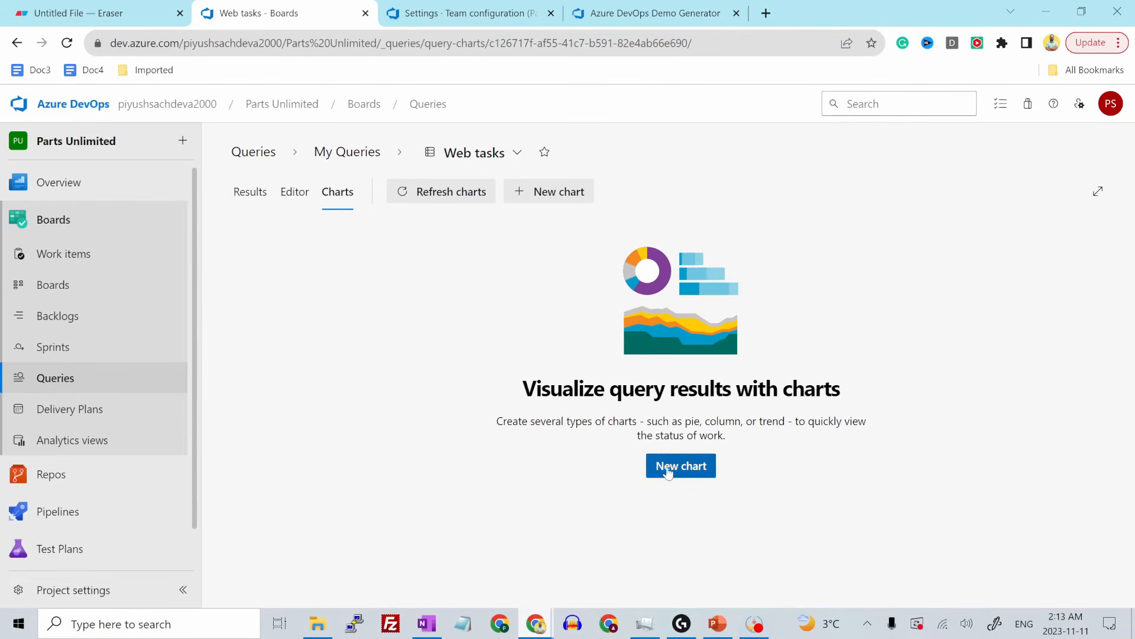
left_click(669, 467)
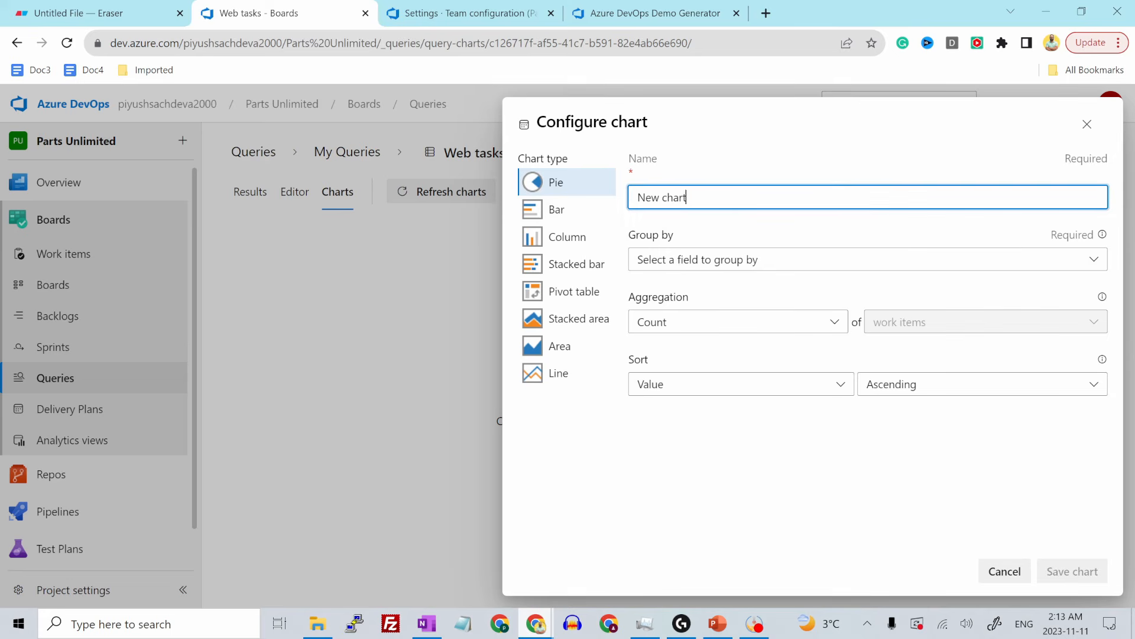
left_click_drag(693, 198, 594, 188)
type("Web tasks by assignment")
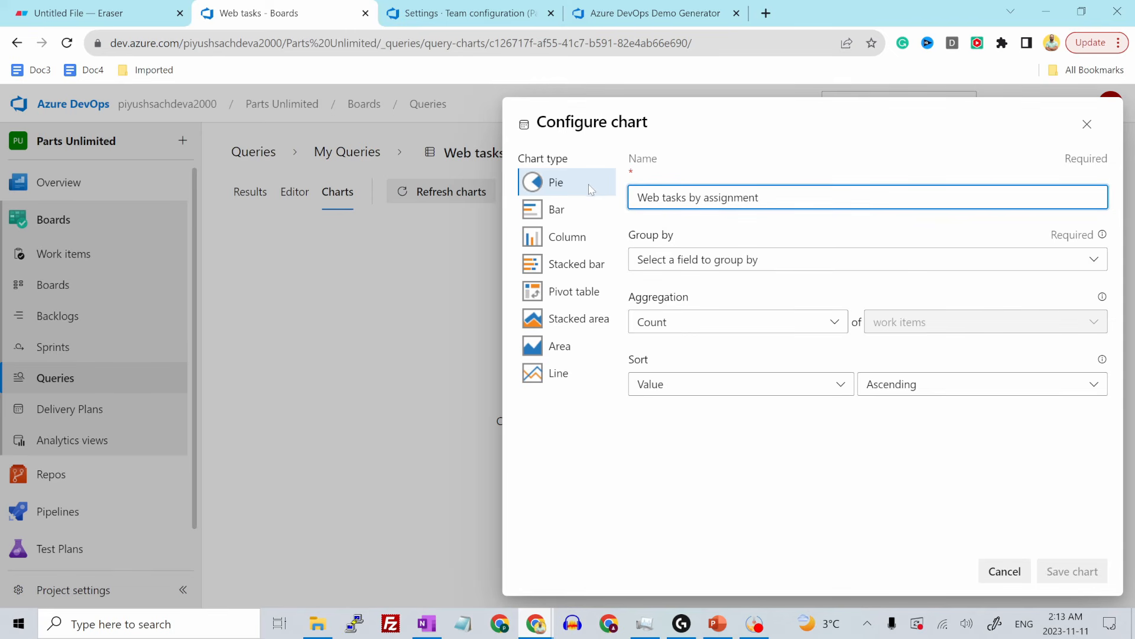
left_click(698, 259)
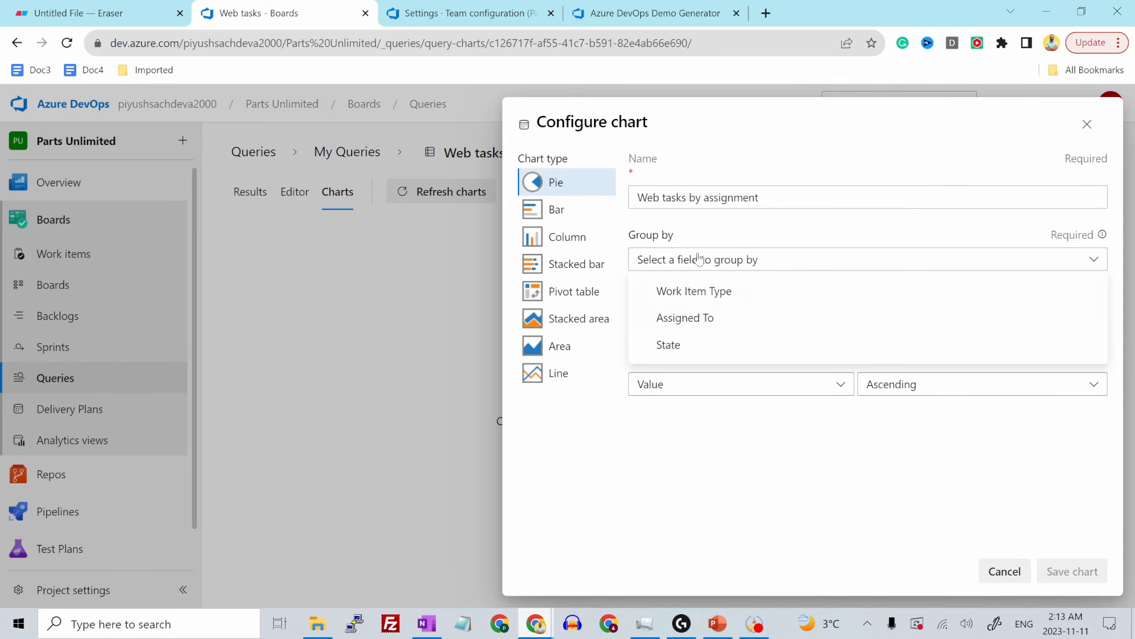
left_click(693, 318)
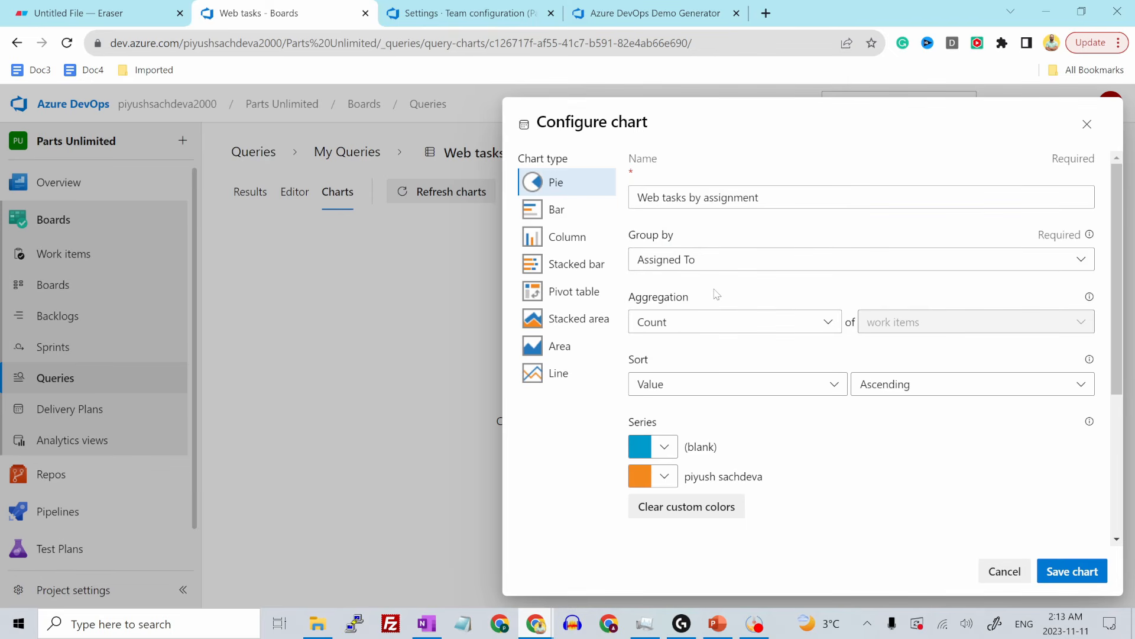
left_click(935, 386)
left_click(894, 445)
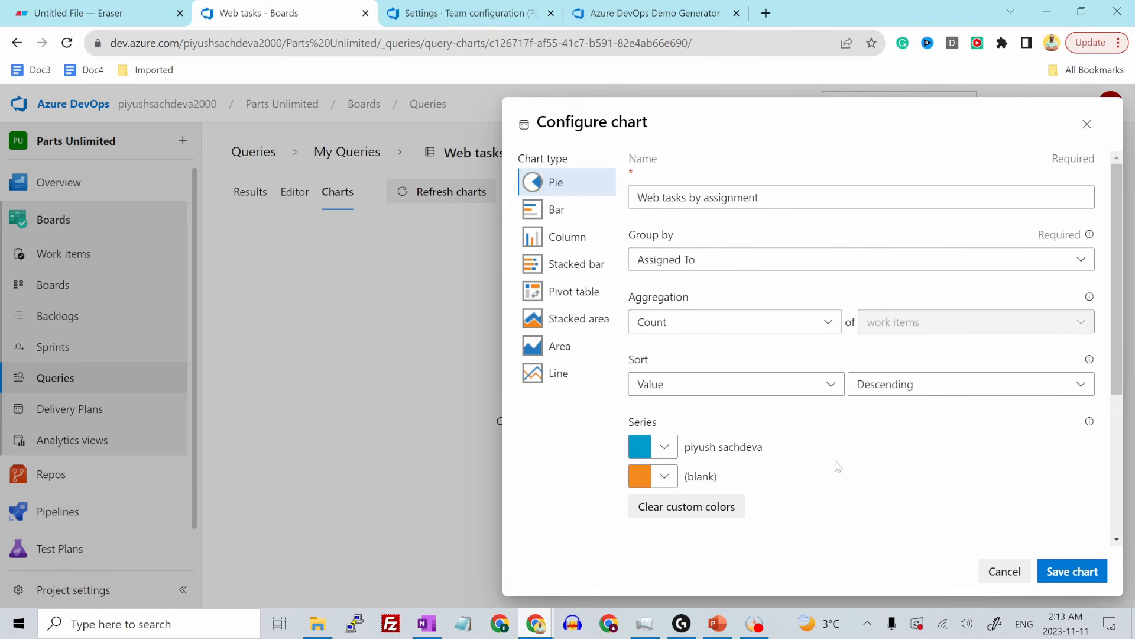
left_click(1065, 574)
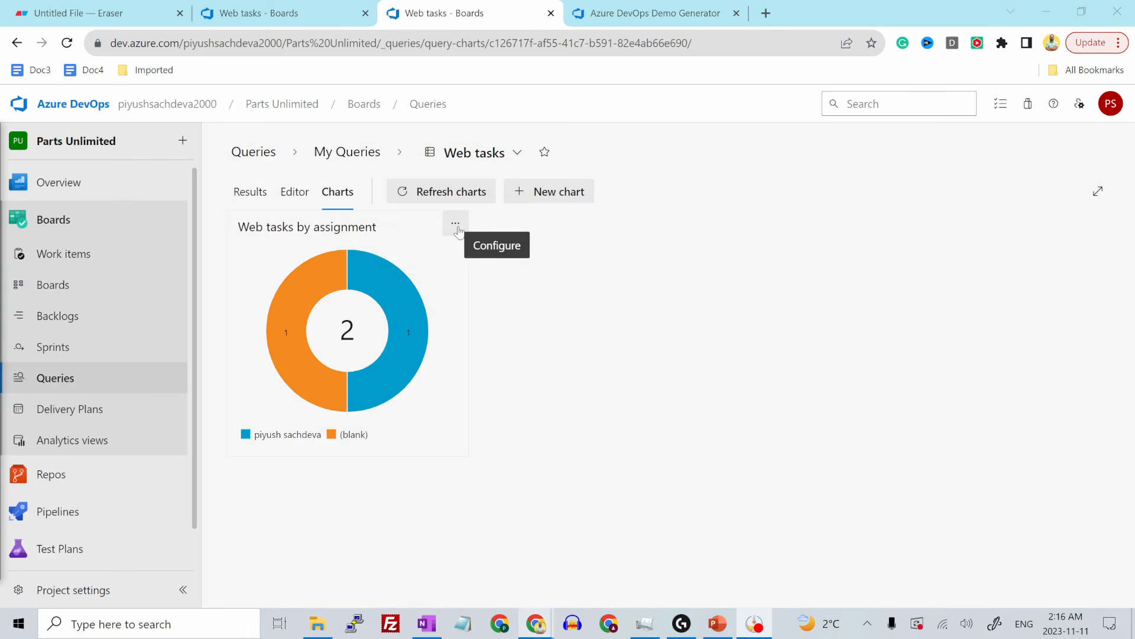
Step: Review the configuration and preview of the "Web tasks by assignment" chart and close it without saving
left_click(457, 229)
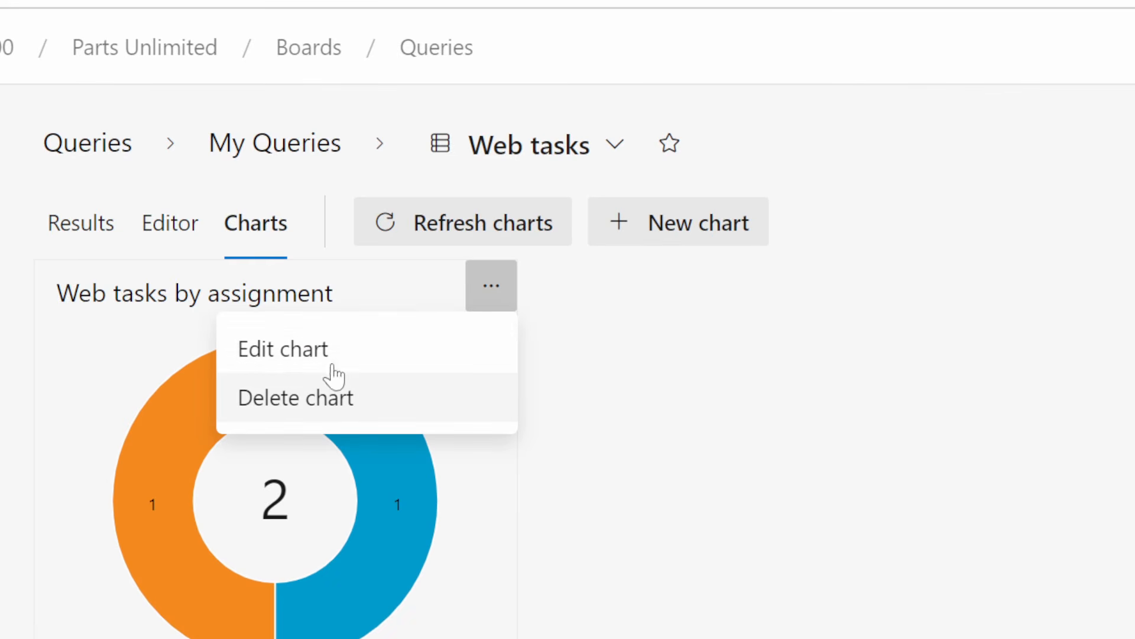
left_click(309, 355)
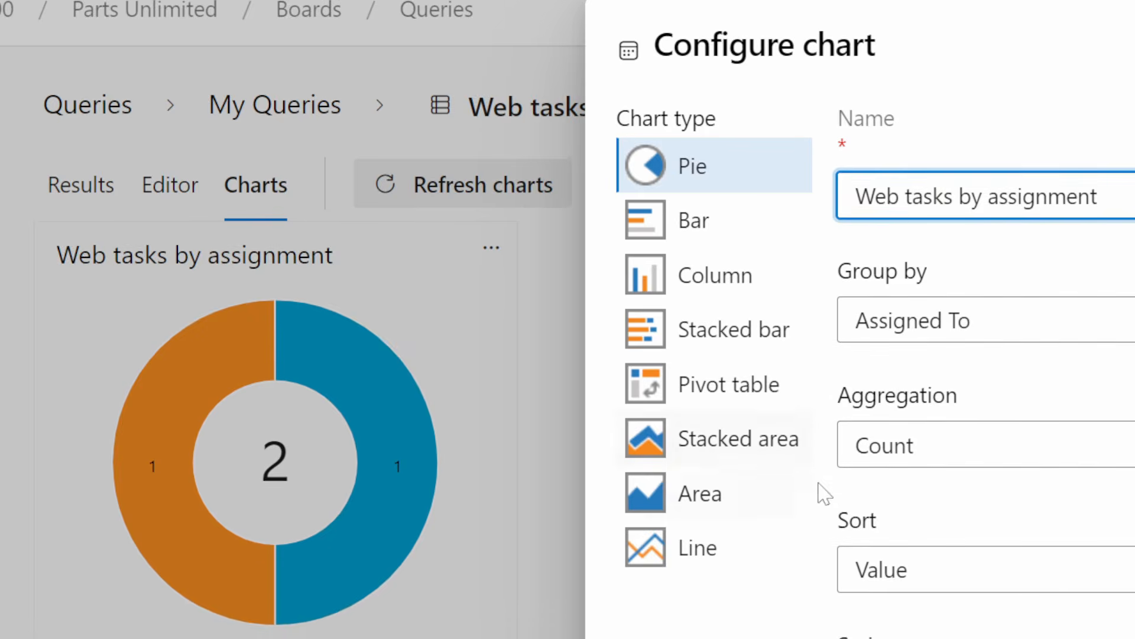
scroll(842, 458, "down", 4)
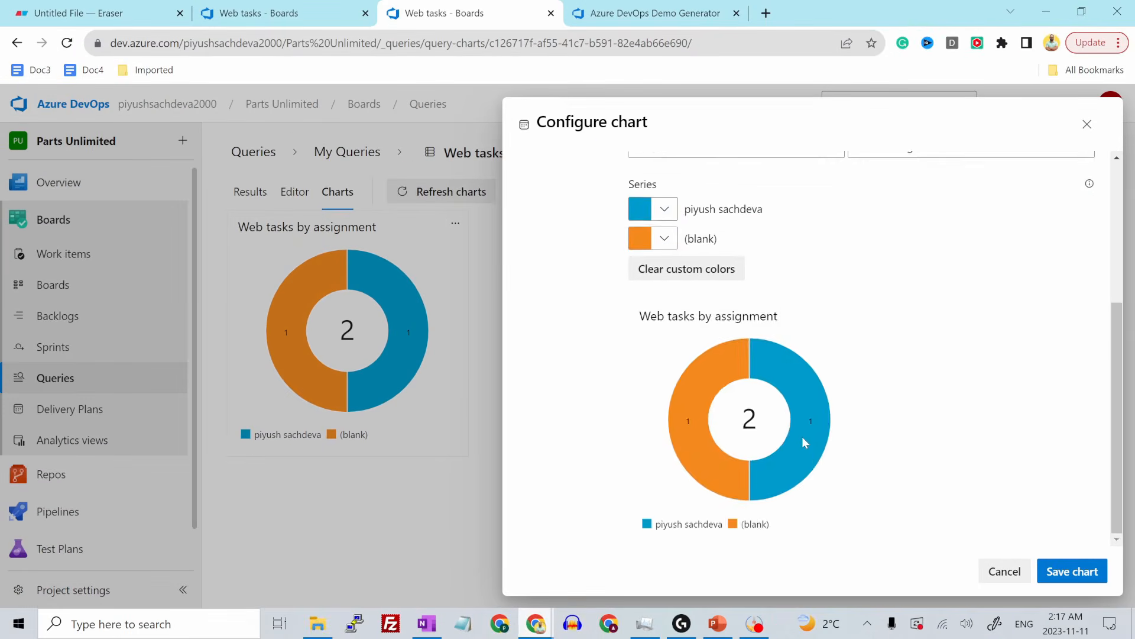
scroll(842, 458, "up", 4)
left_click(1005, 571)
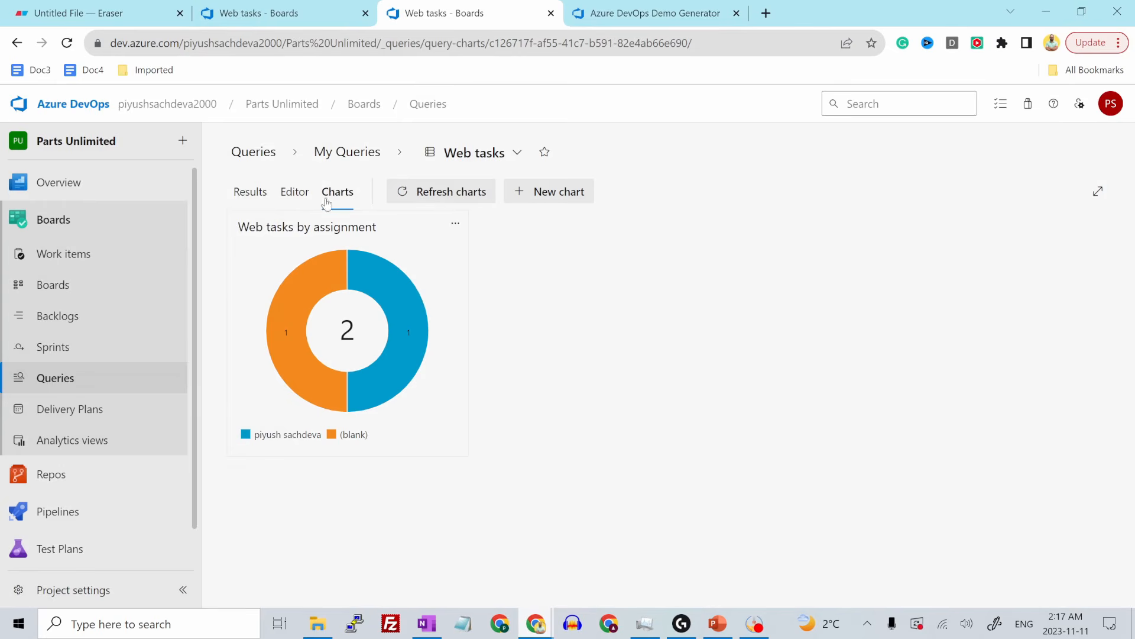
Step: Save a copy of the Web tasks query under the same name in the Shared Queries folder
left_click(299, 196)
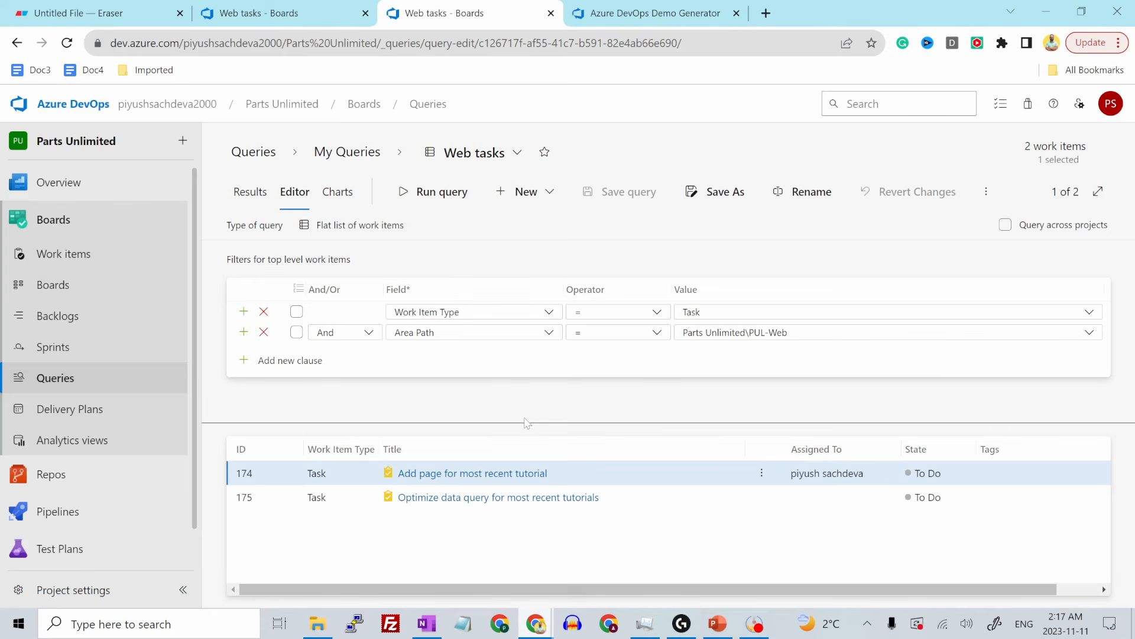
left_click(713, 195)
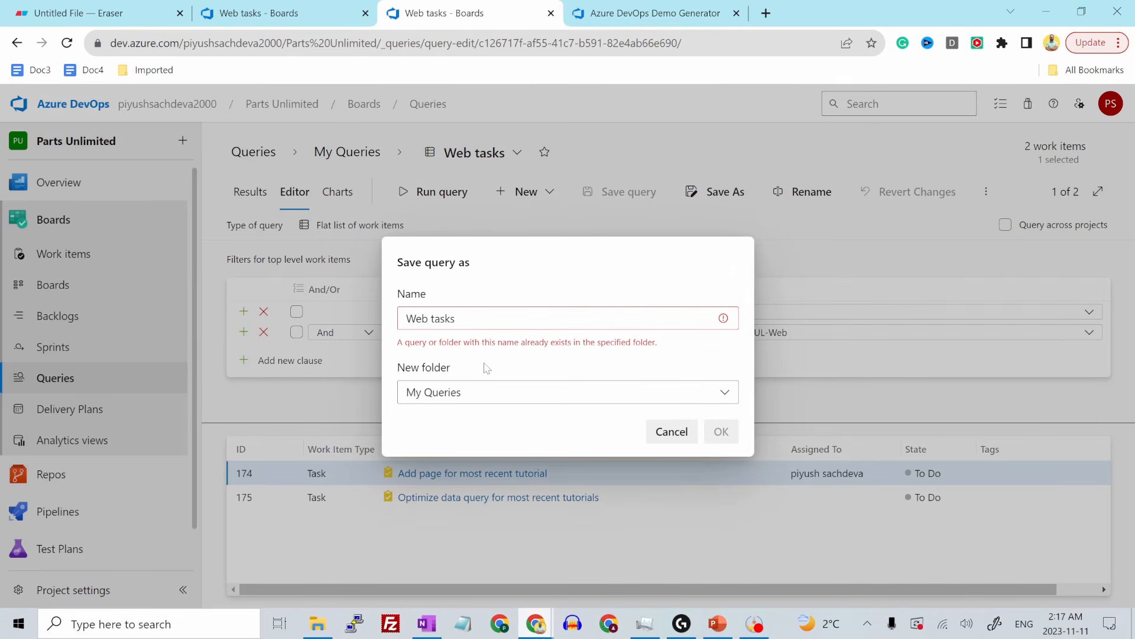
left_click(725, 396)
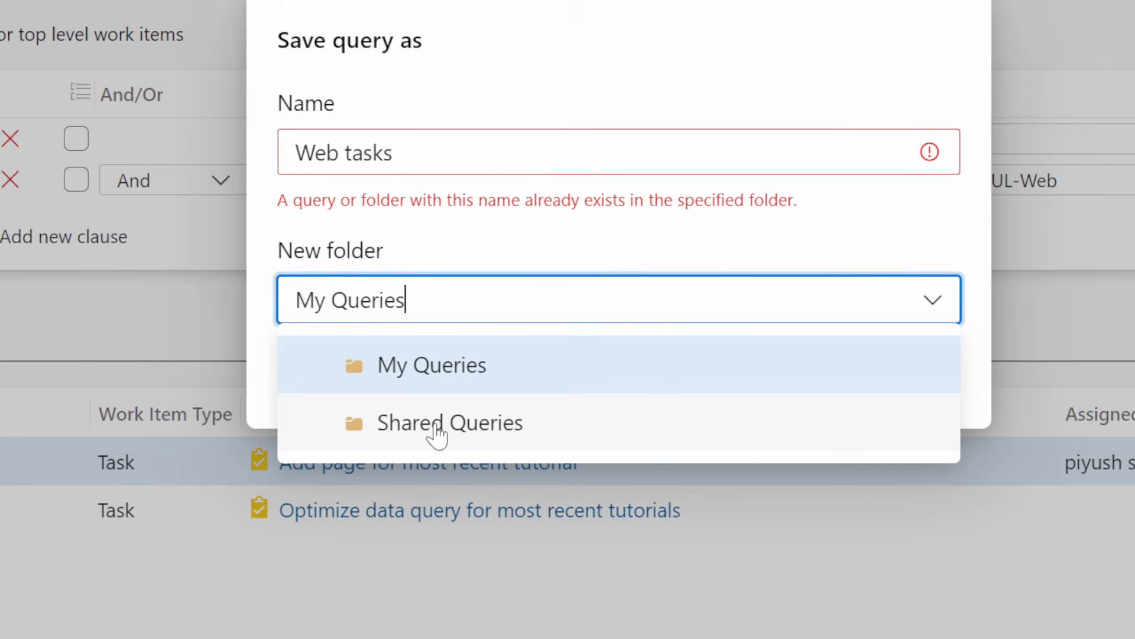
left_click(436, 434)
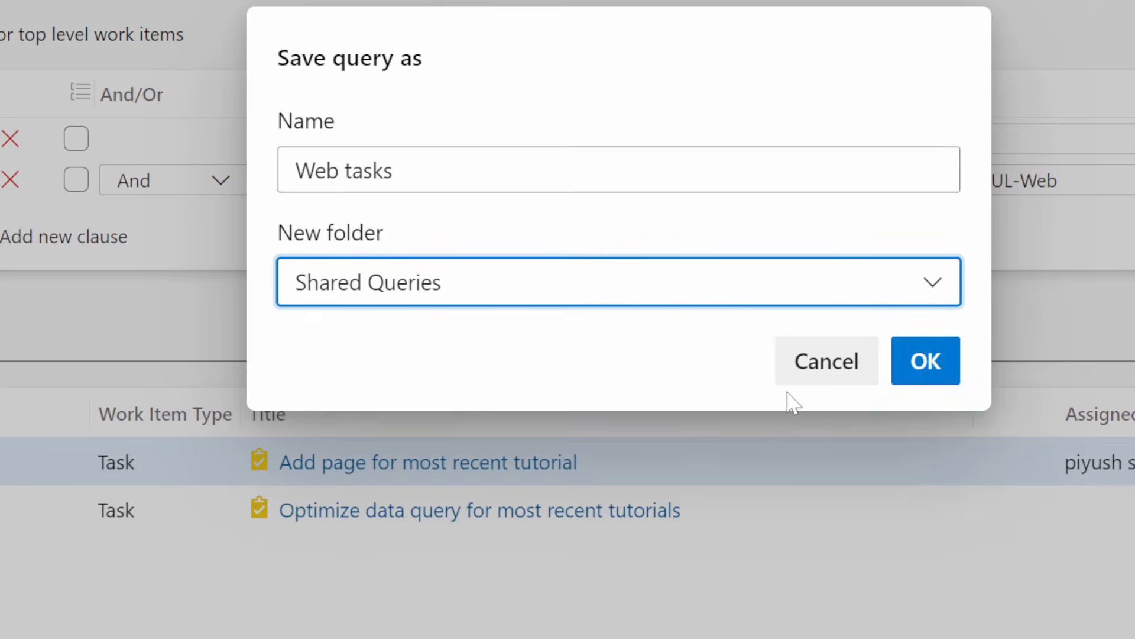
left_click(920, 360)
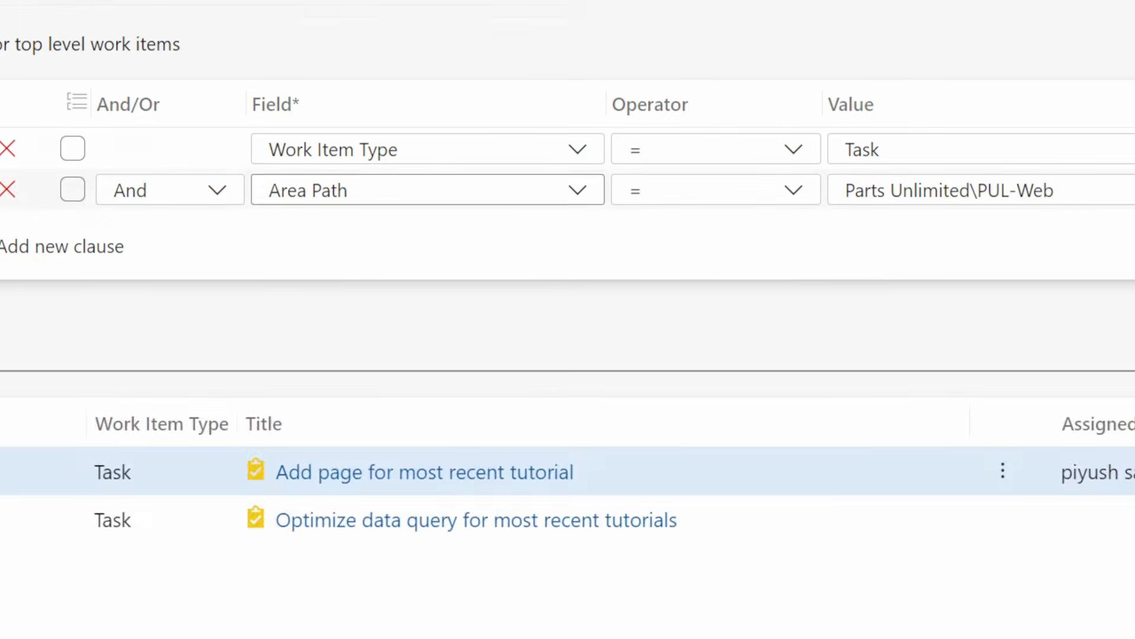
Step: Create a pie chart for the shared Web tasks query, keeping the default name, grouped by Assigned To and sorted by value descending
left_click(189, 131)
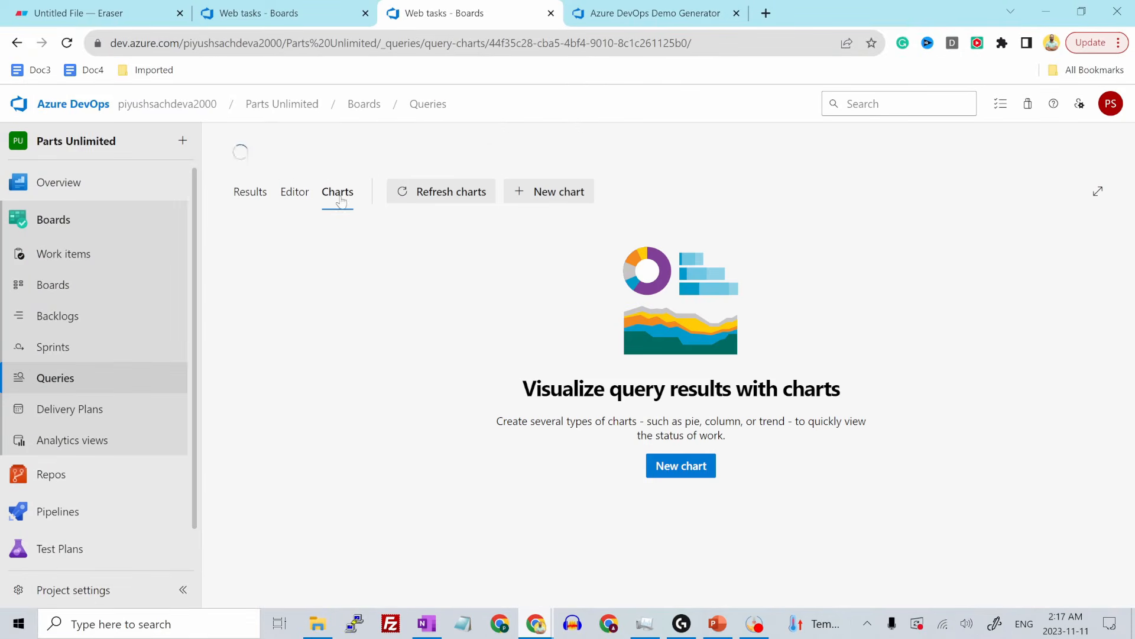
left_click(686, 470)
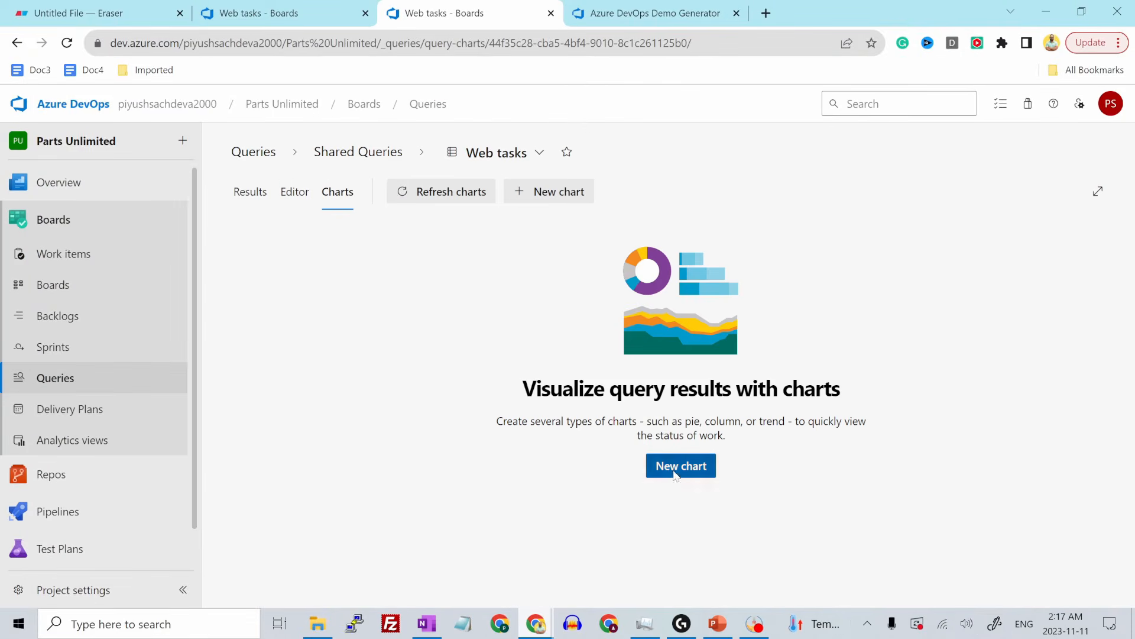
left_click(727, 260)
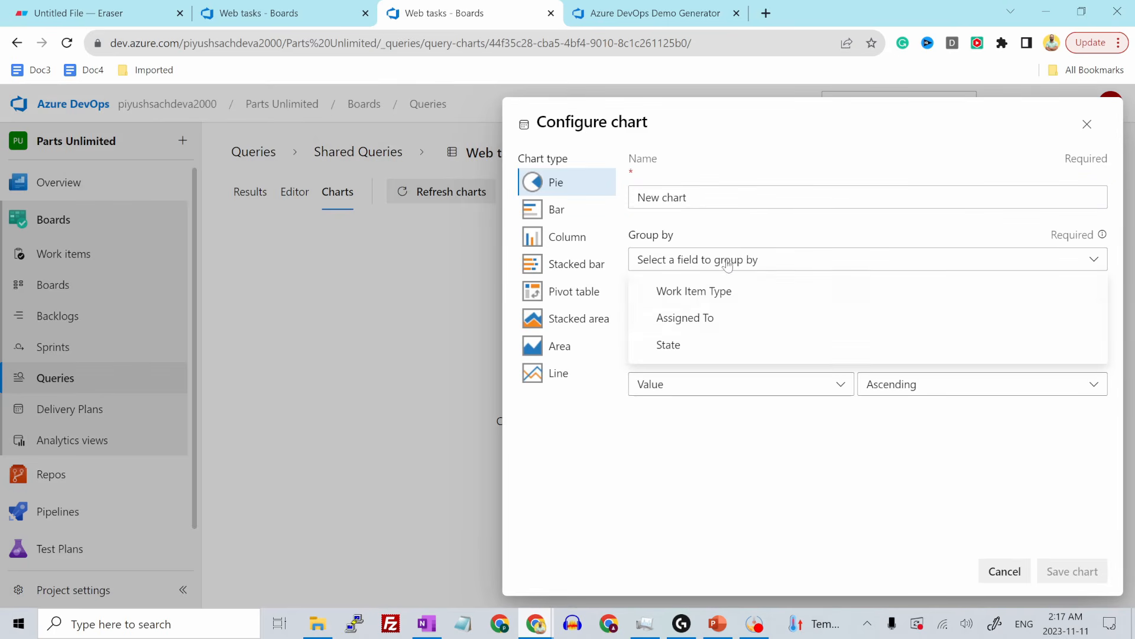
left_click(689, 321)
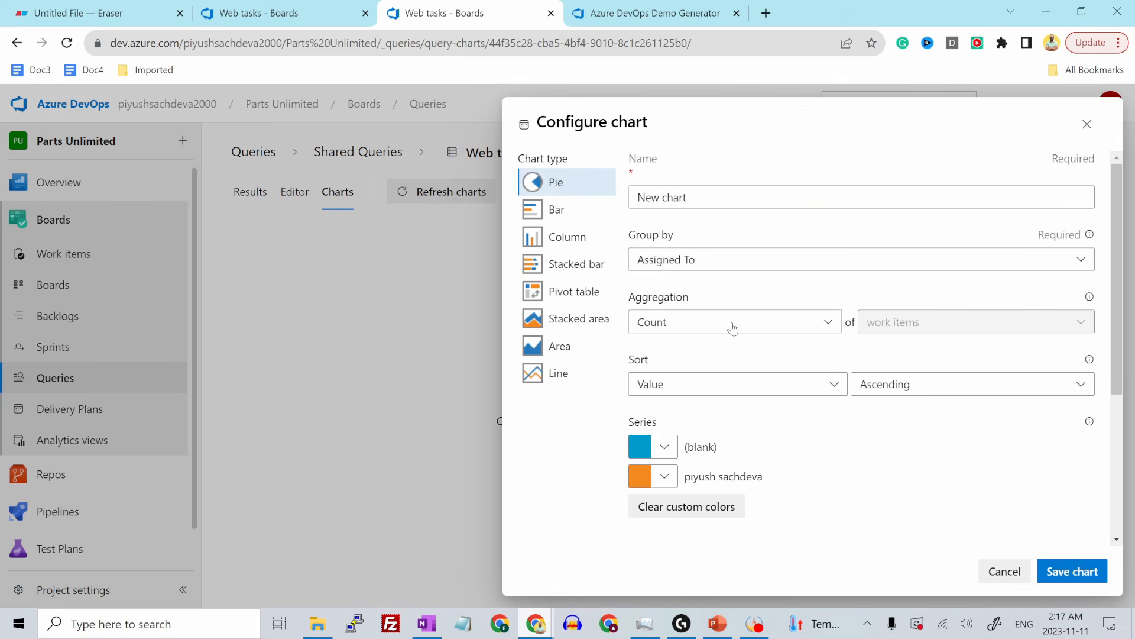
left_click(924, 392)
left_click(905, 442)
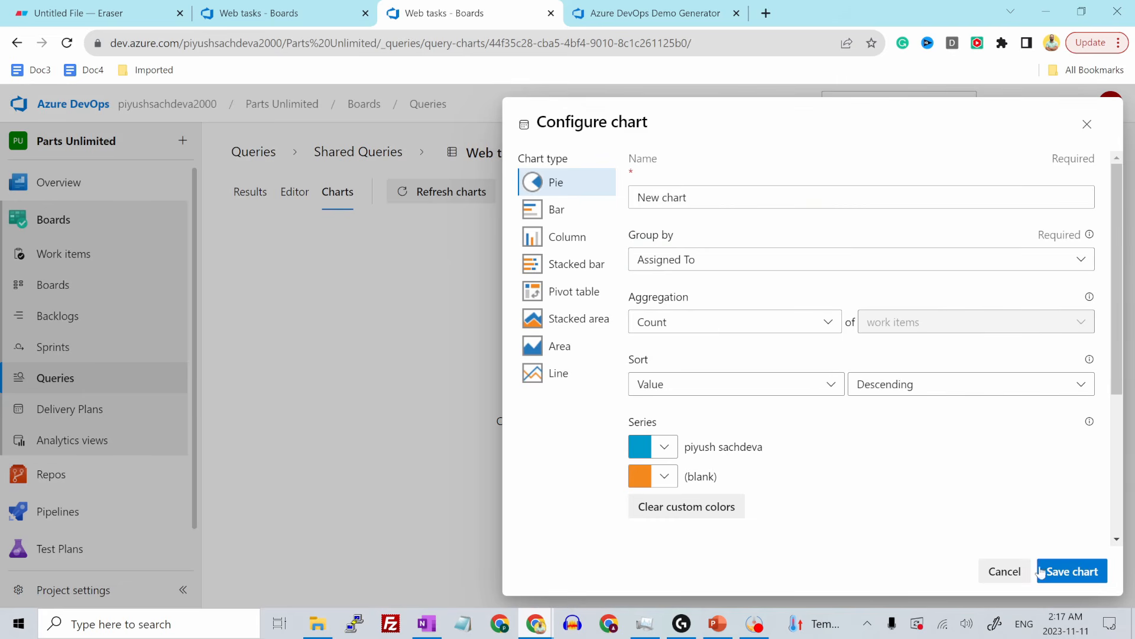
left_click(1041, 572)
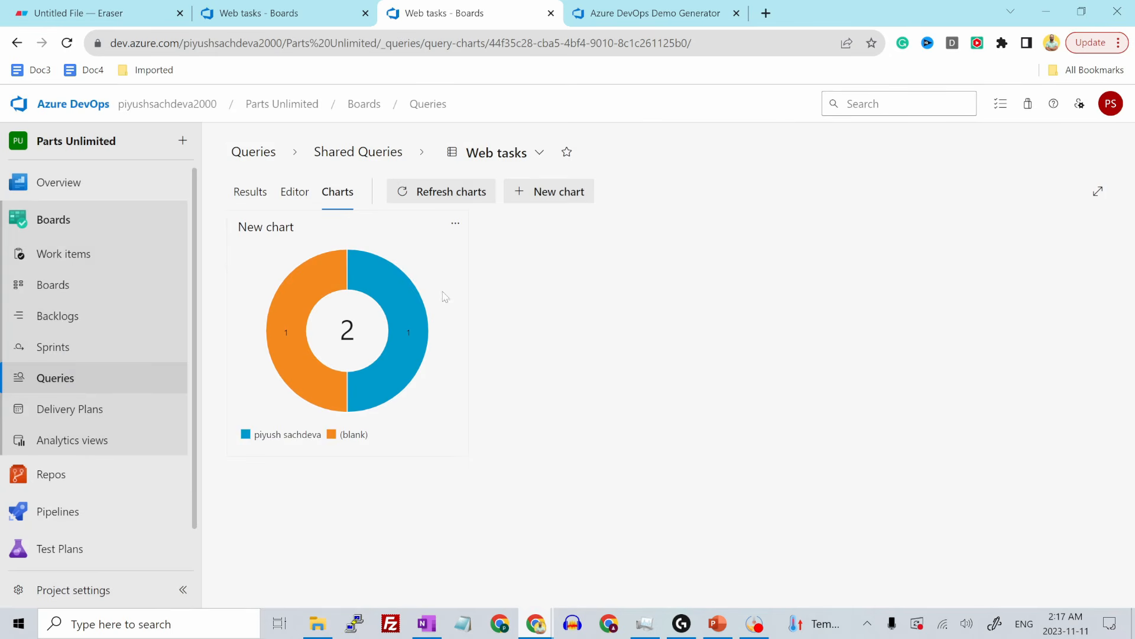
Step: Add the shared query's pie chart to the Product Training dashboard of Parts Unlimited Team
left_click(455, 224)
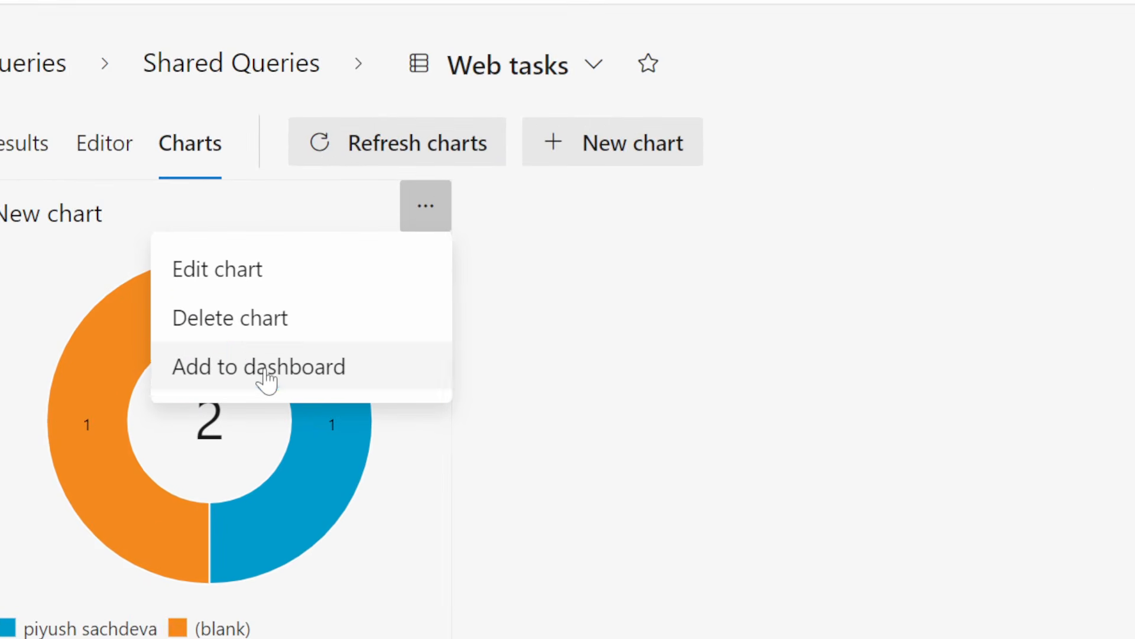
left_click(266, 379)
left_click(893, 213)
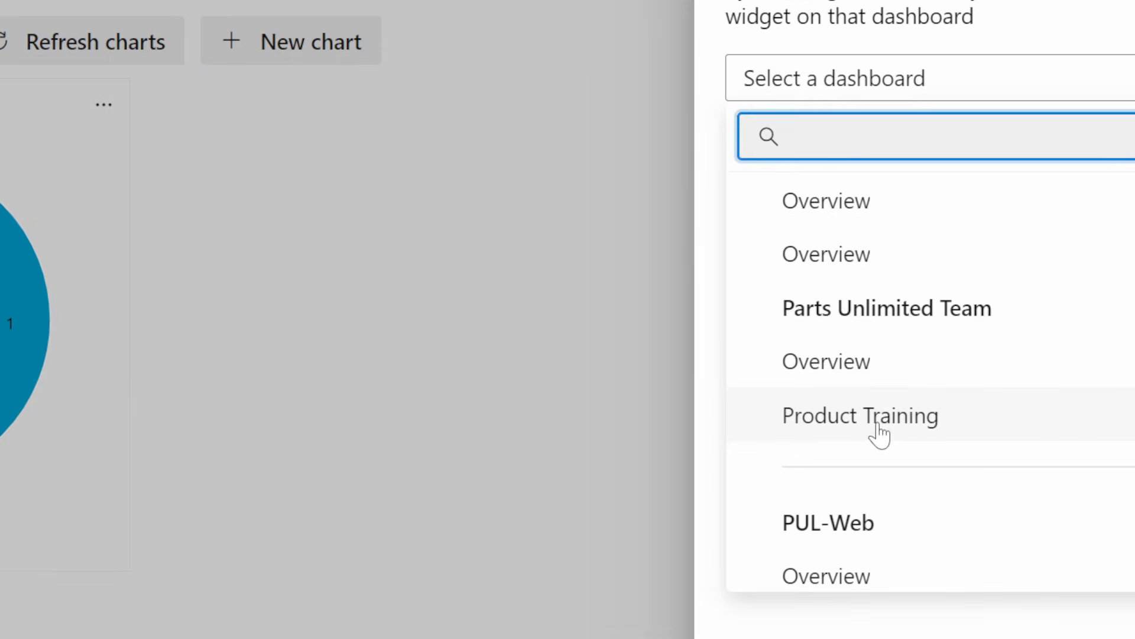
left_click(879, 434)
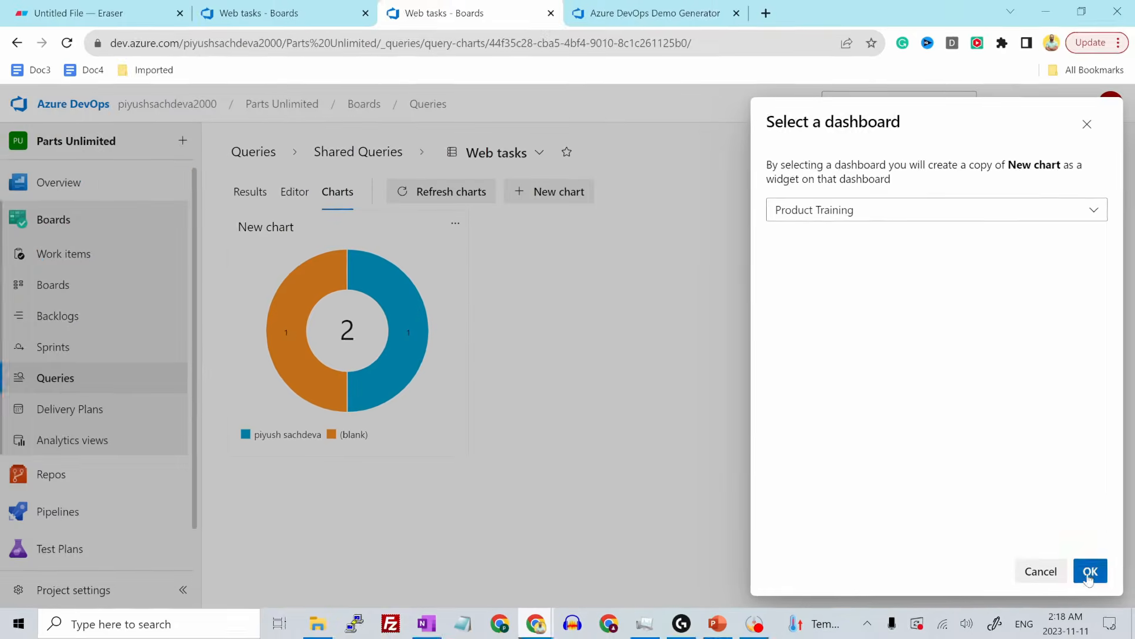
left_click(1088, 572)
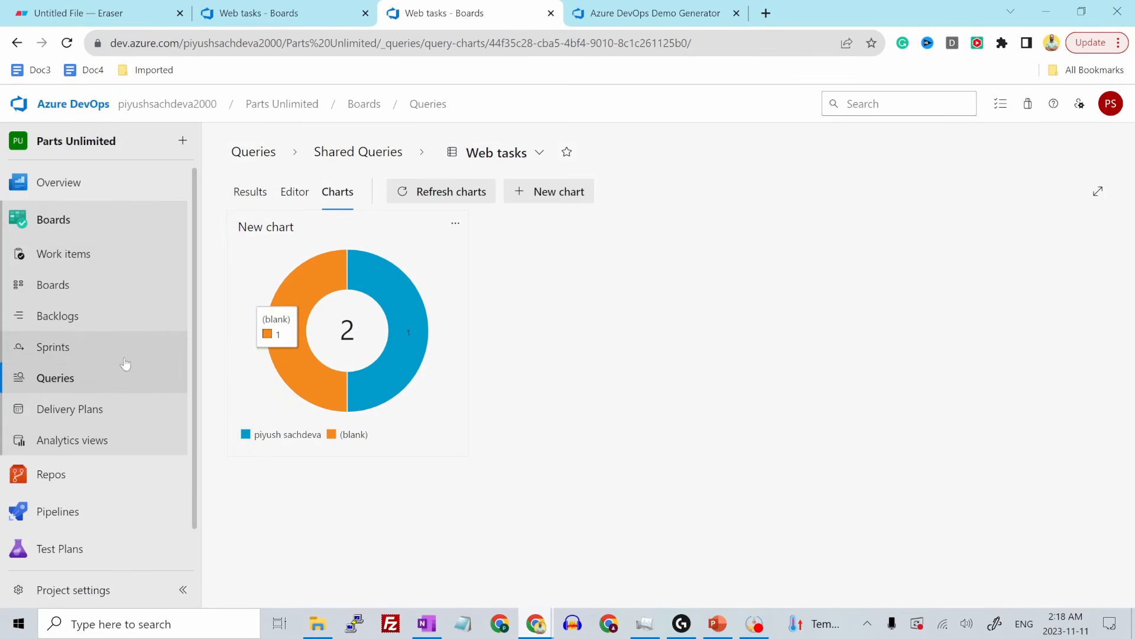
Step: Open the Product Training dashboard, check its newly added chart, and put the dashboard into edit mode
left_click(55, 219)
left_click(59, 182)
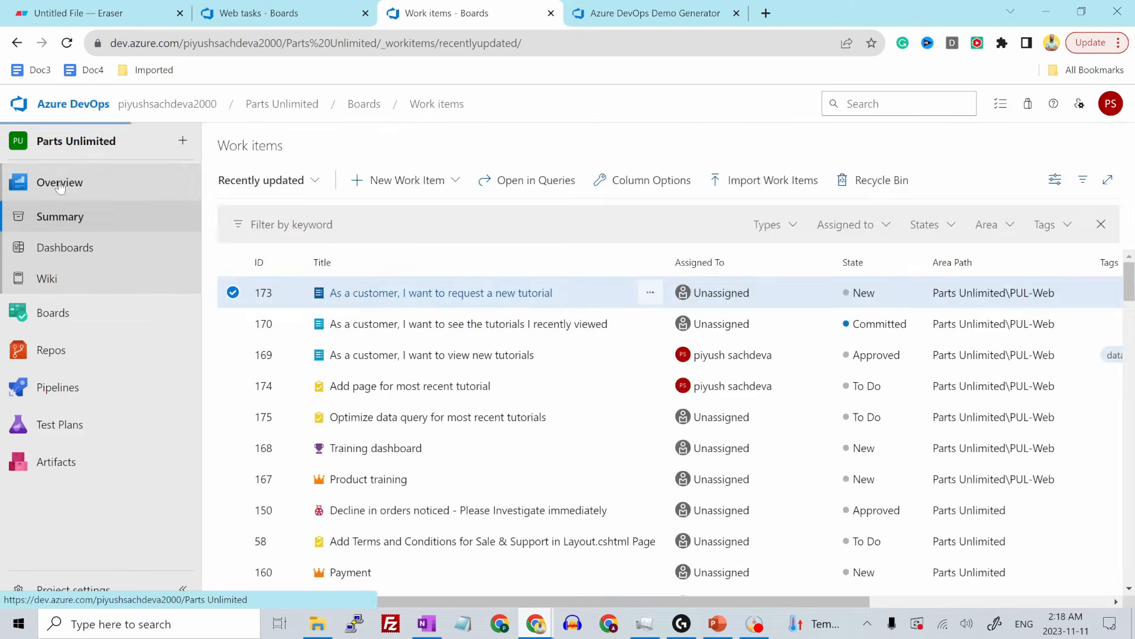
left_click(69, 260)
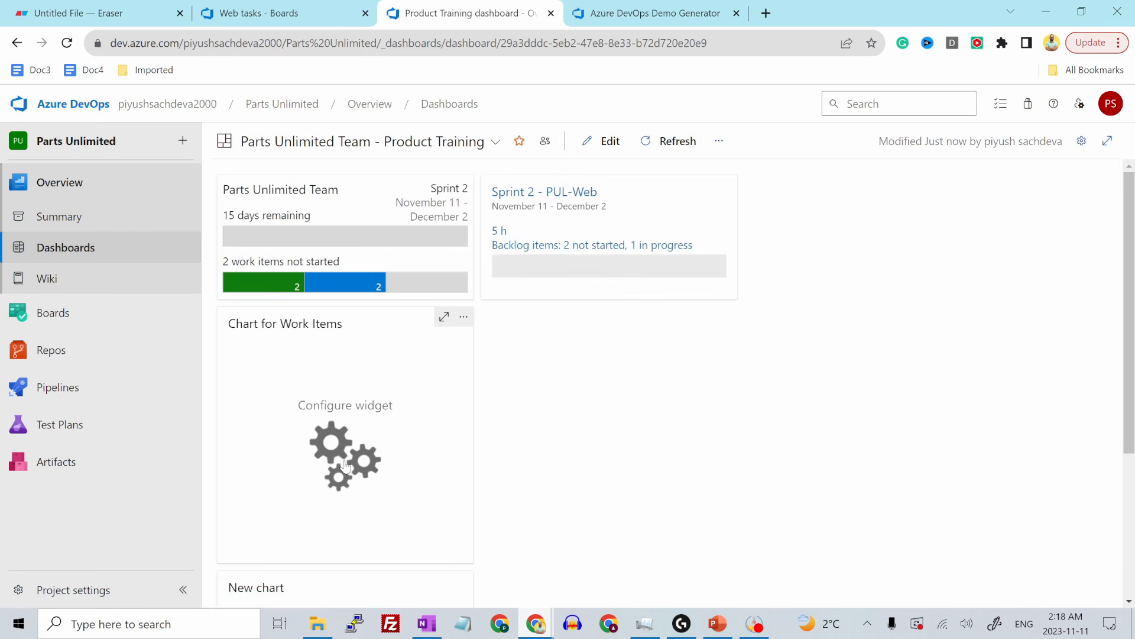
scroll(340, 457, "down", 3)
mouse_move(278, 467)
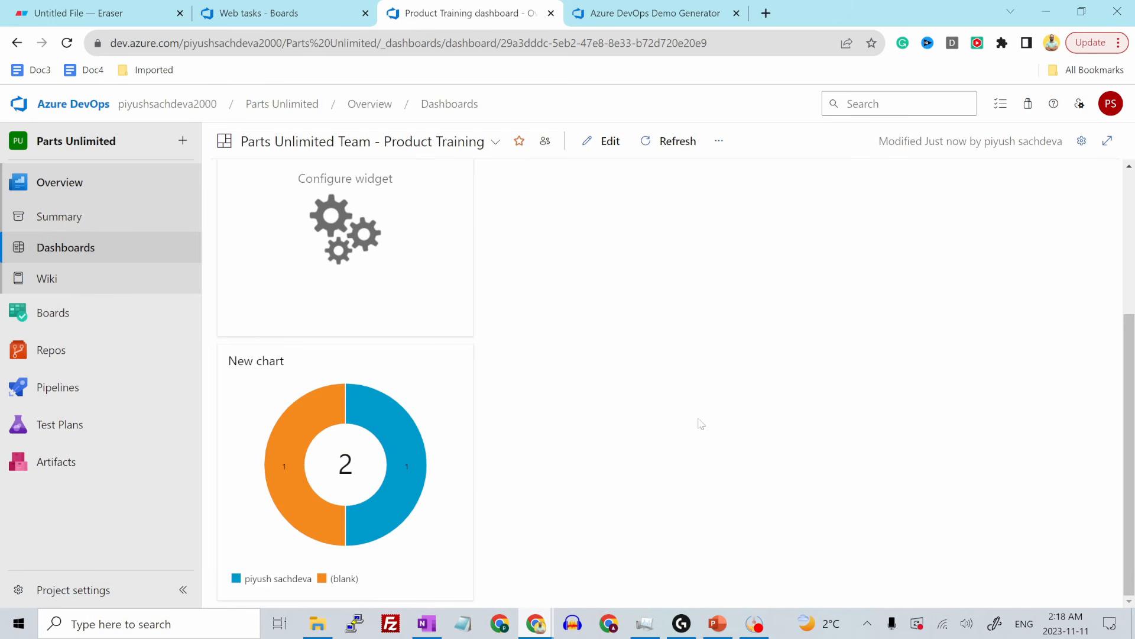
left_click(607, 143)
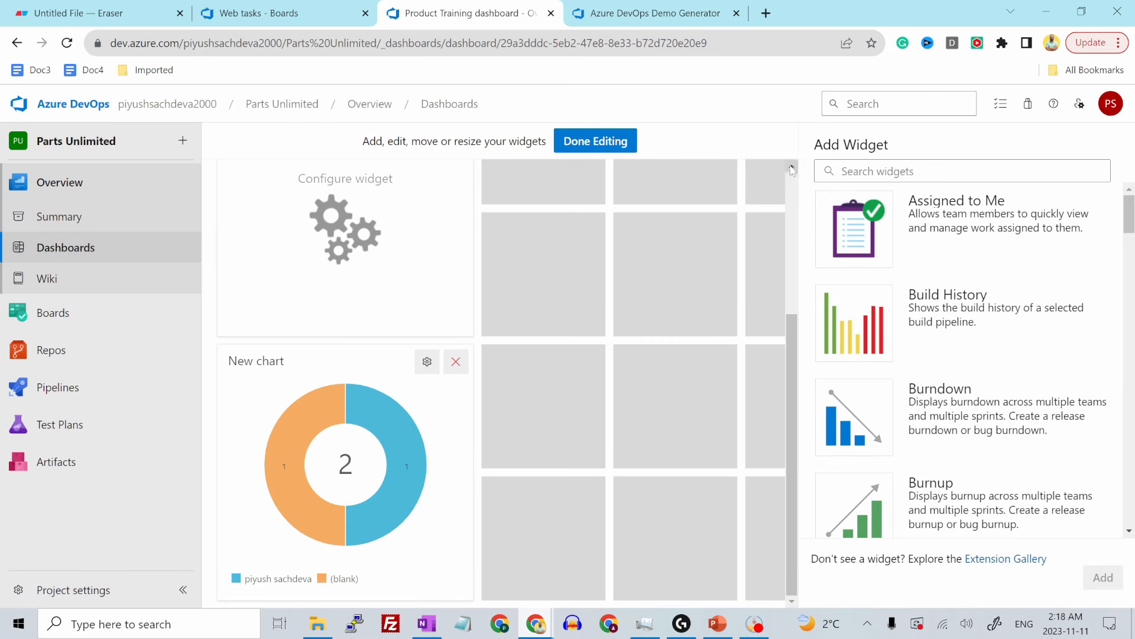
Step: Search the widget catalogue for "quer" and add two Chart for Work Items widgets to the dashboard
type("quer")
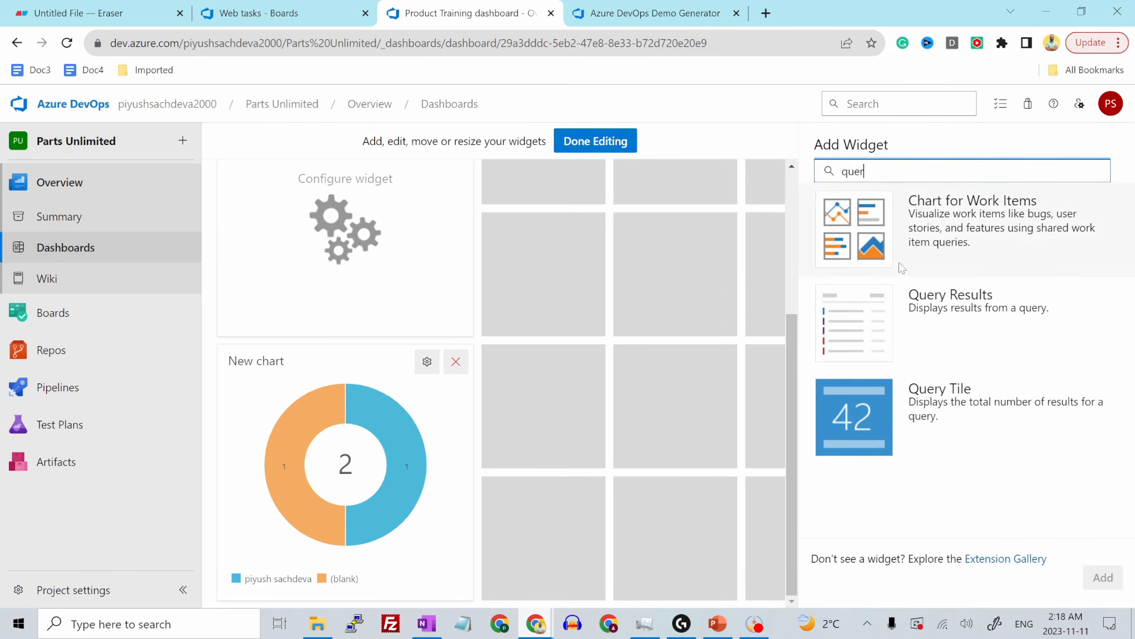
left_click(859, 231)
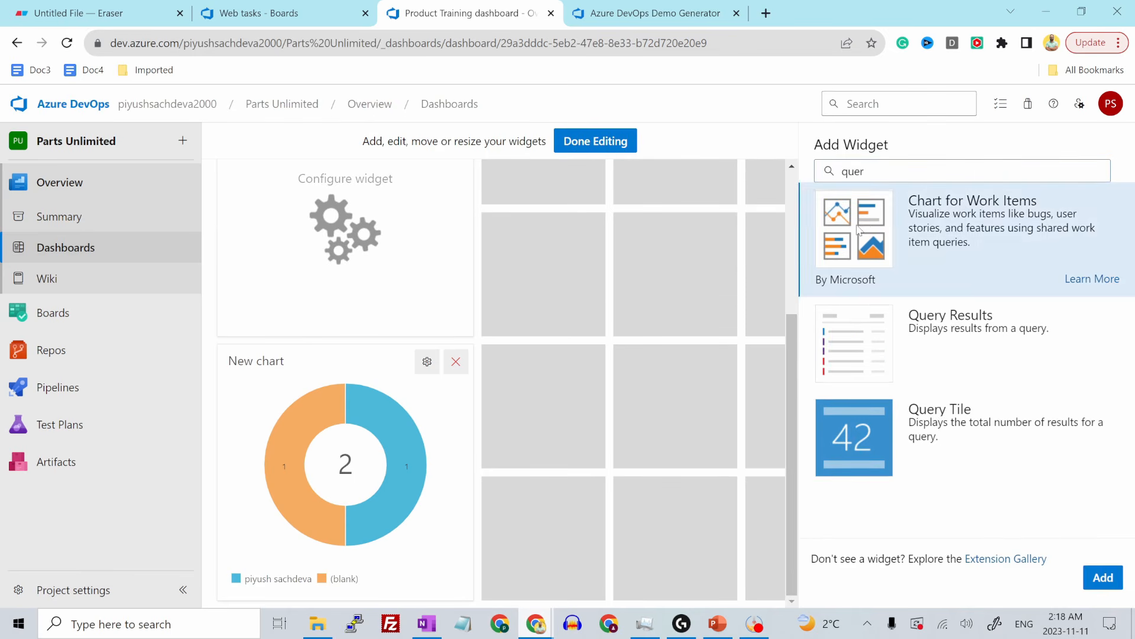
left_click(1102, 577)
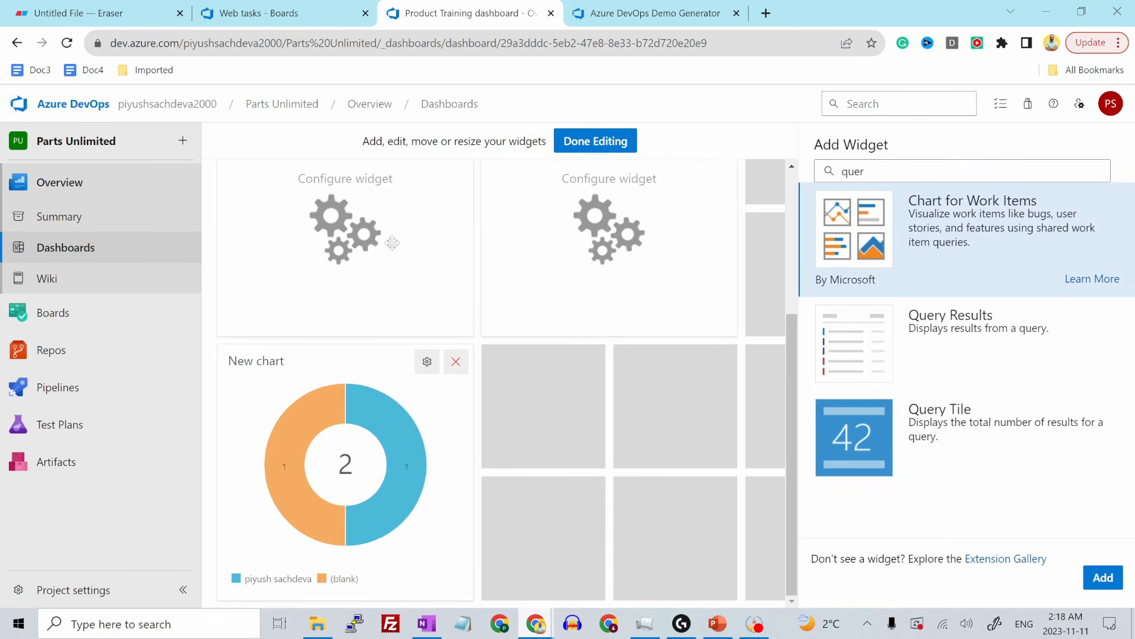
left_click(1102, 577)
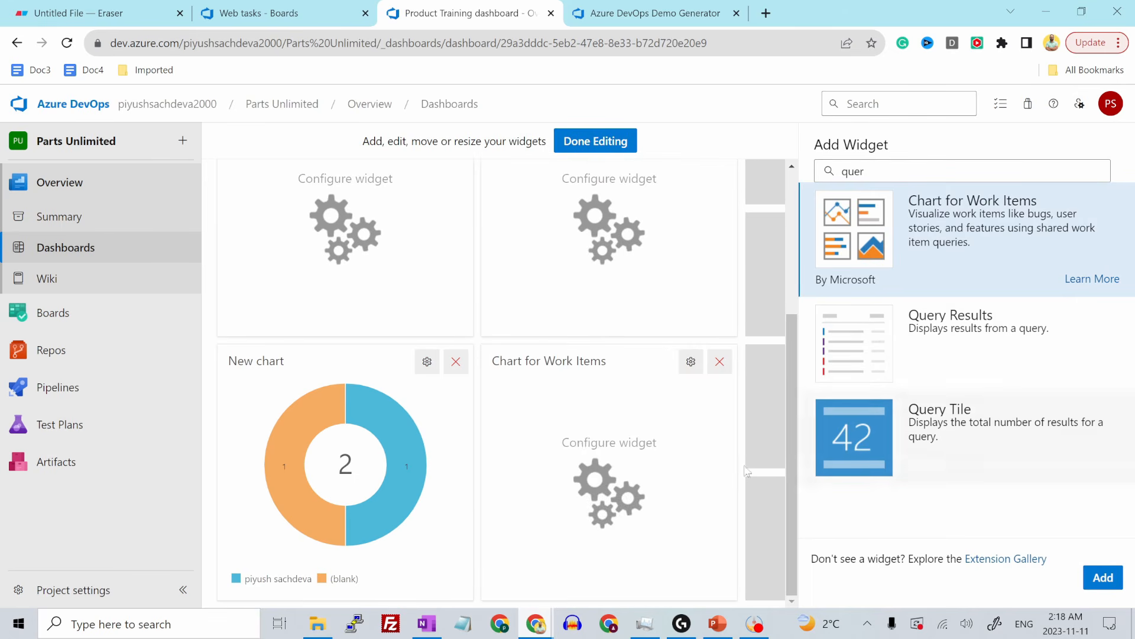
Step: Configure the unconfigured widget beside New chart to use the shared Web tasks query
left_click(691, 361)
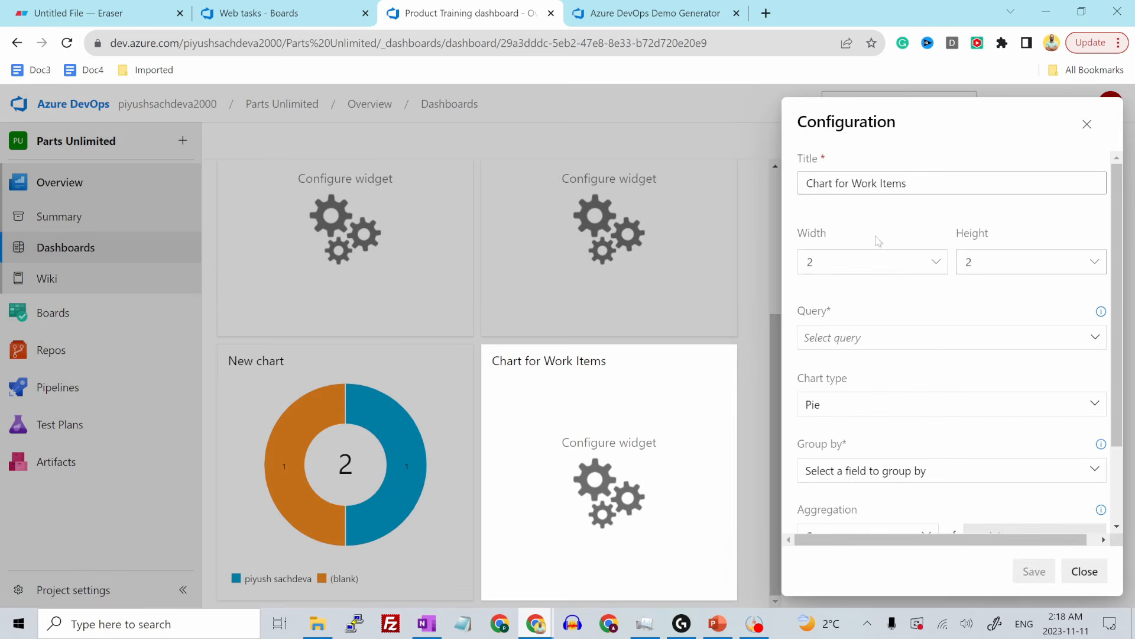
scroll(996, 282, "down", 1)
left_click(840, 260)
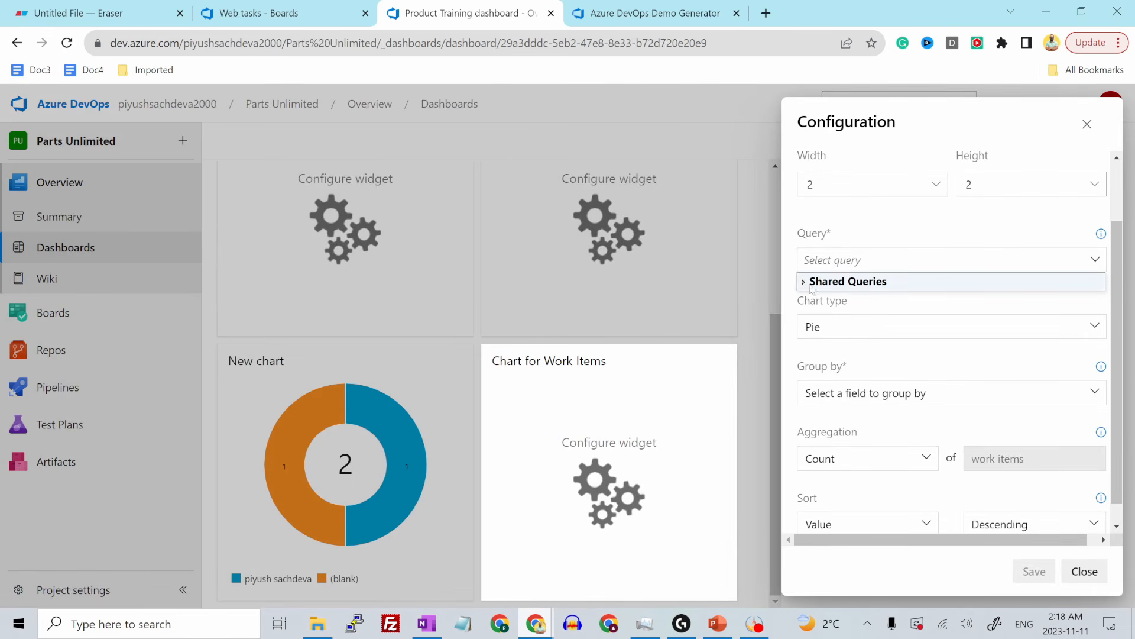
left_click(811, 287)
scroll(845, 379, "down", 1)
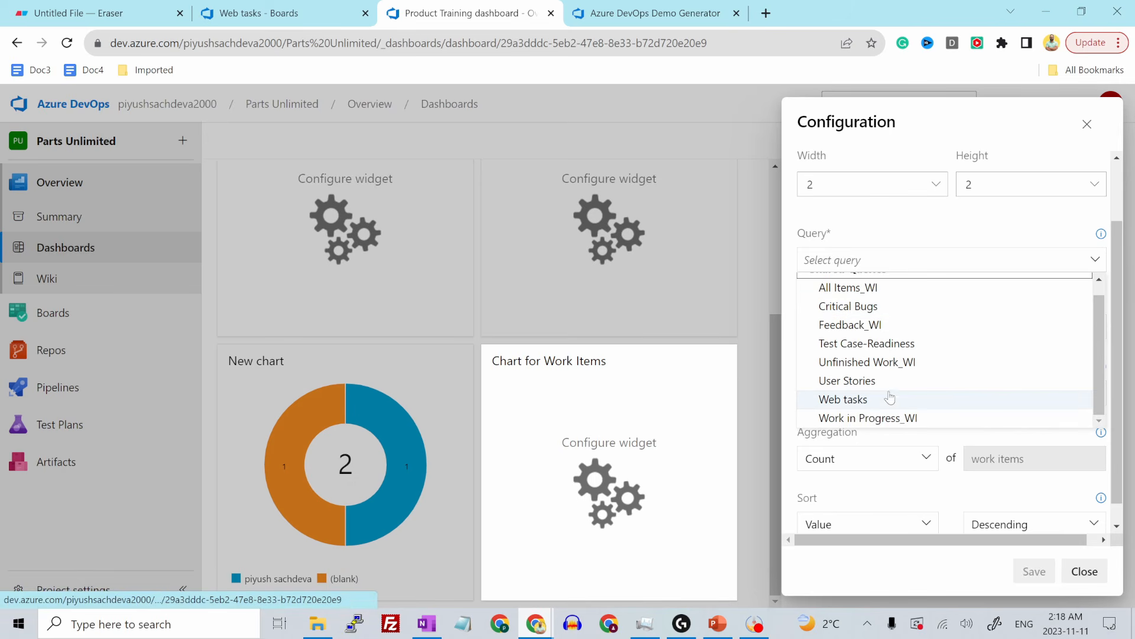
left_click(848, 401)
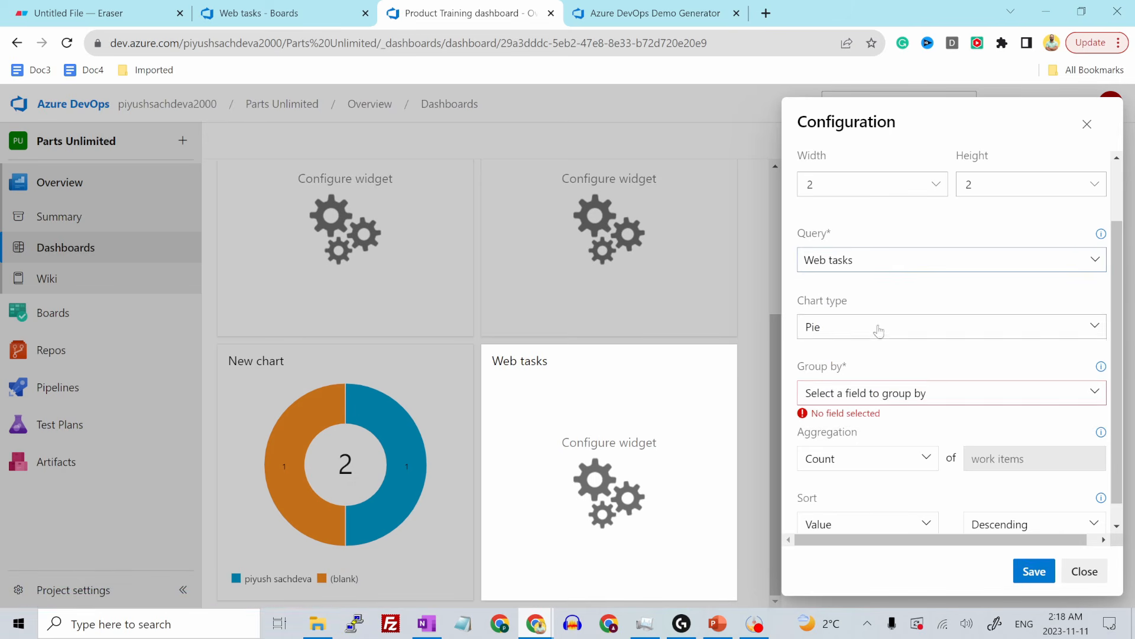
Step: Group the Web tasks pie chart by Work Item Type, save the widget configuration, and finish editing the dashboard
scroll(877, 329, "down", 1)
left_click(900, 375)
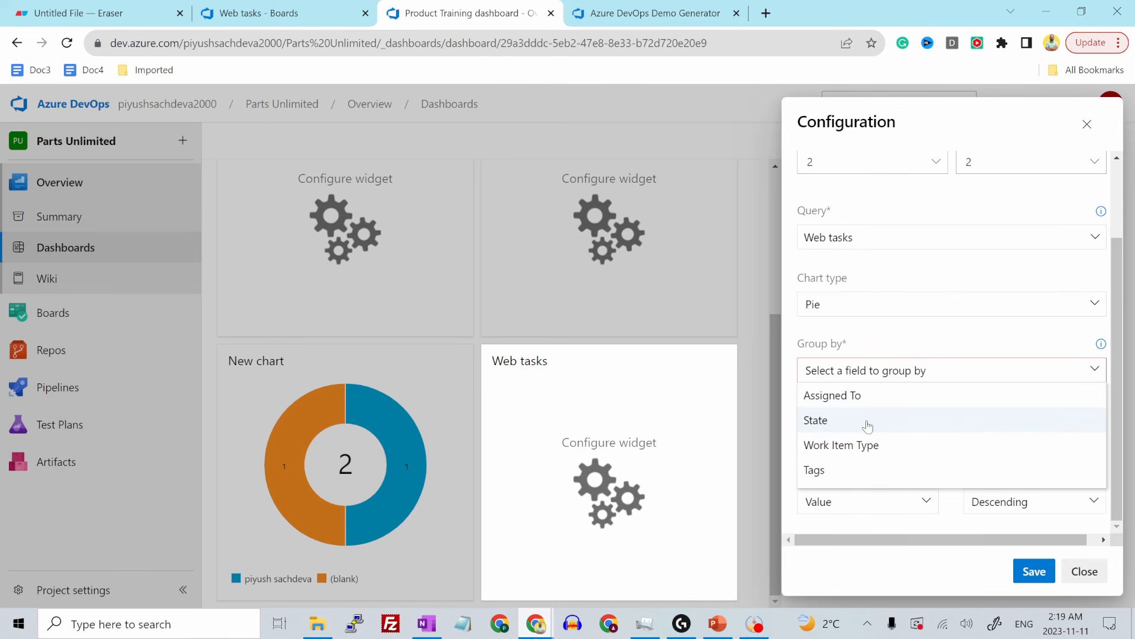
left_click(871, 453)
scroll(906, 413, "down", 1)
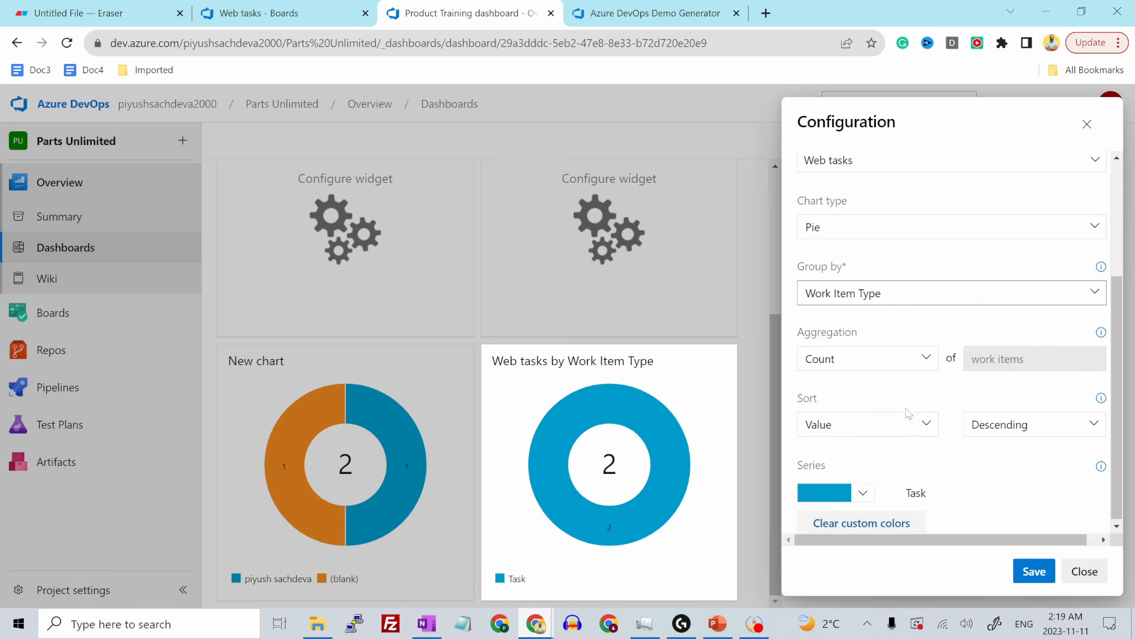
left_click(1035, 571)
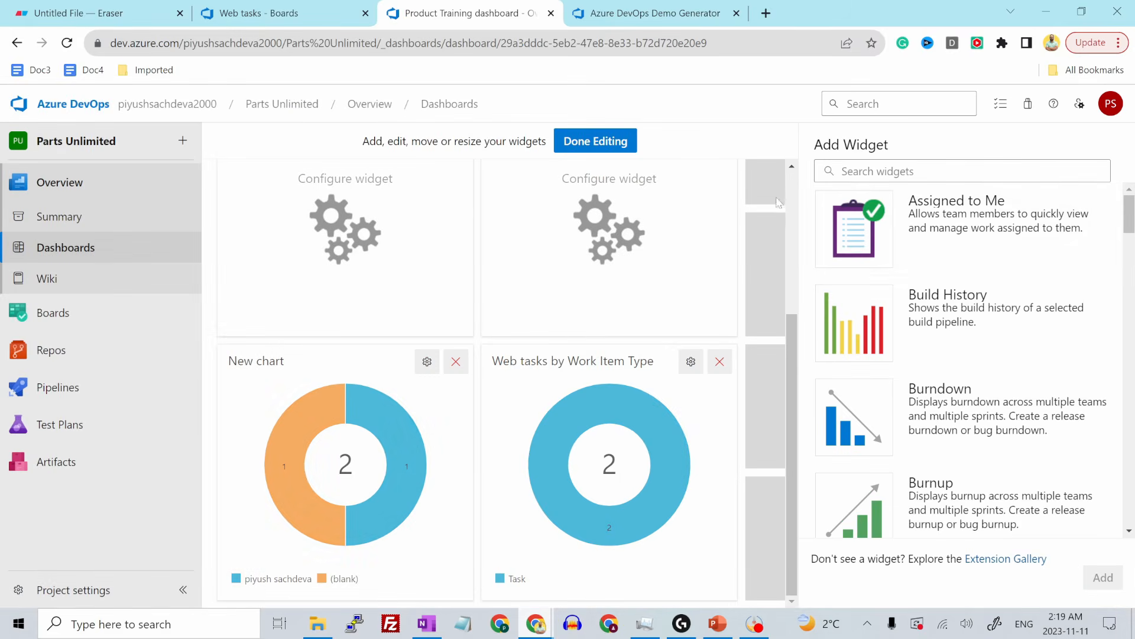
left_click(615, 142)
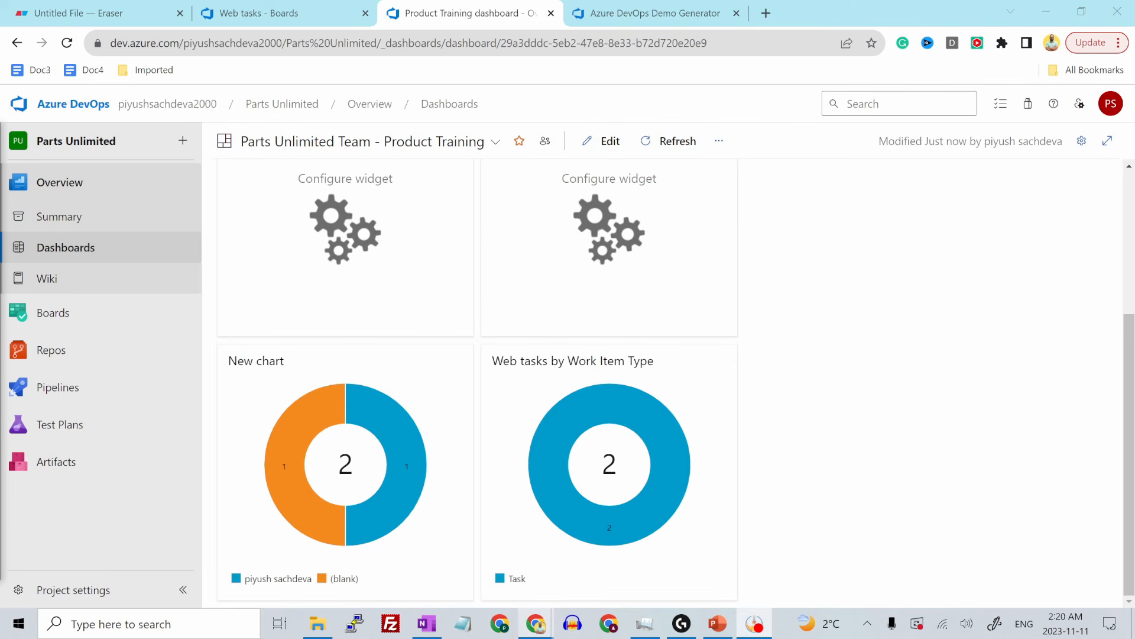
Step: Go to the organization settings and open the Boards process list
left_click(71, 106)
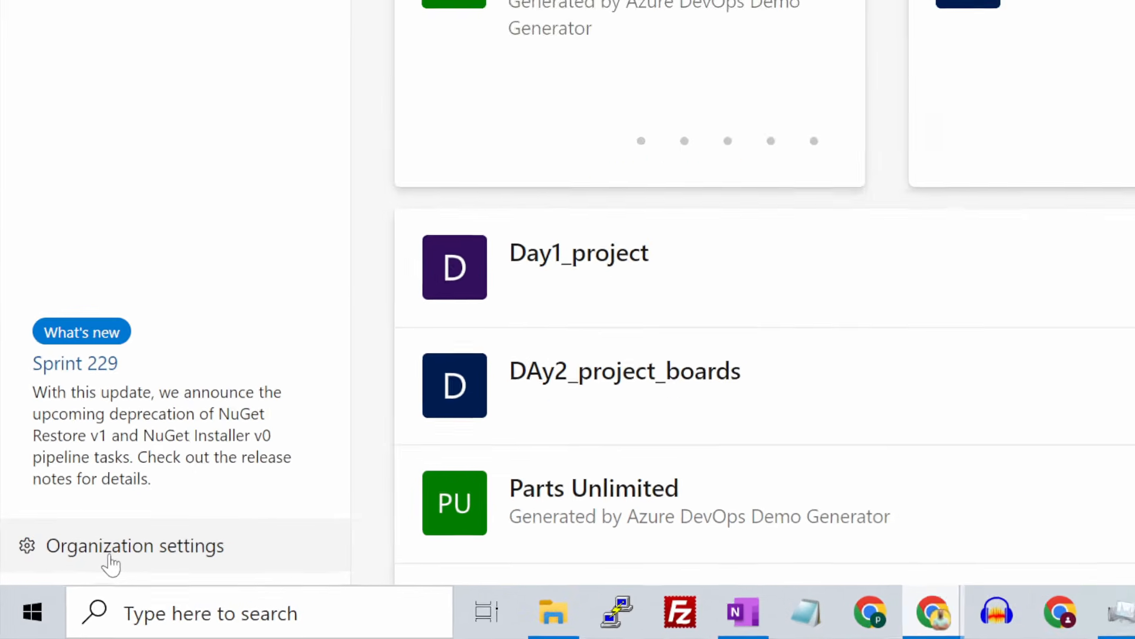
left_click(127, 553)
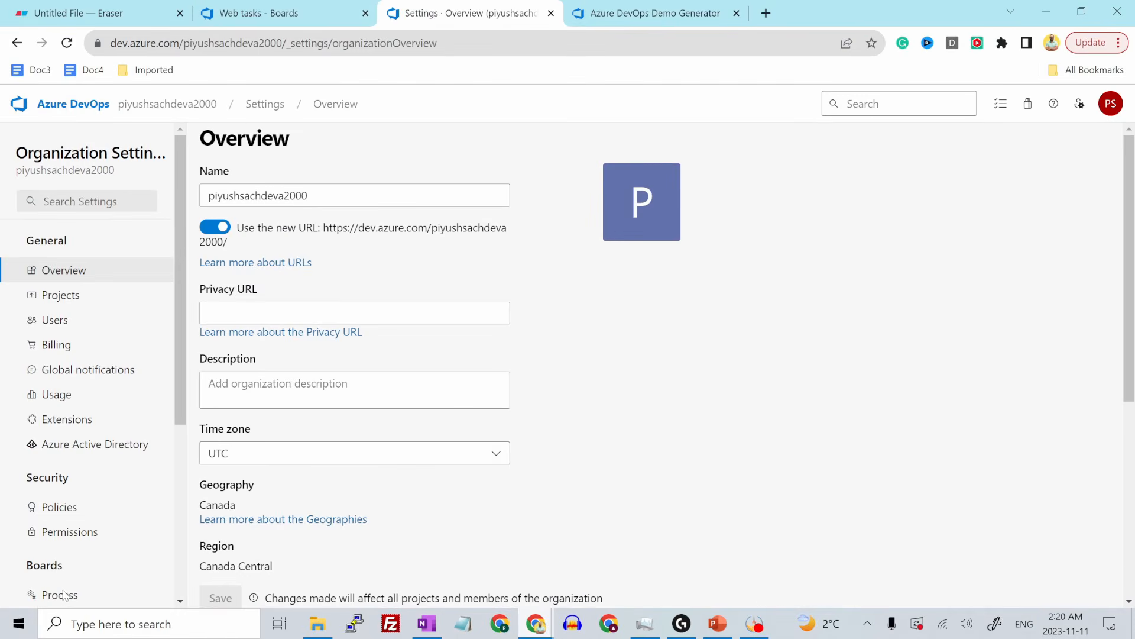
scroll(128, 494, "down", 3)
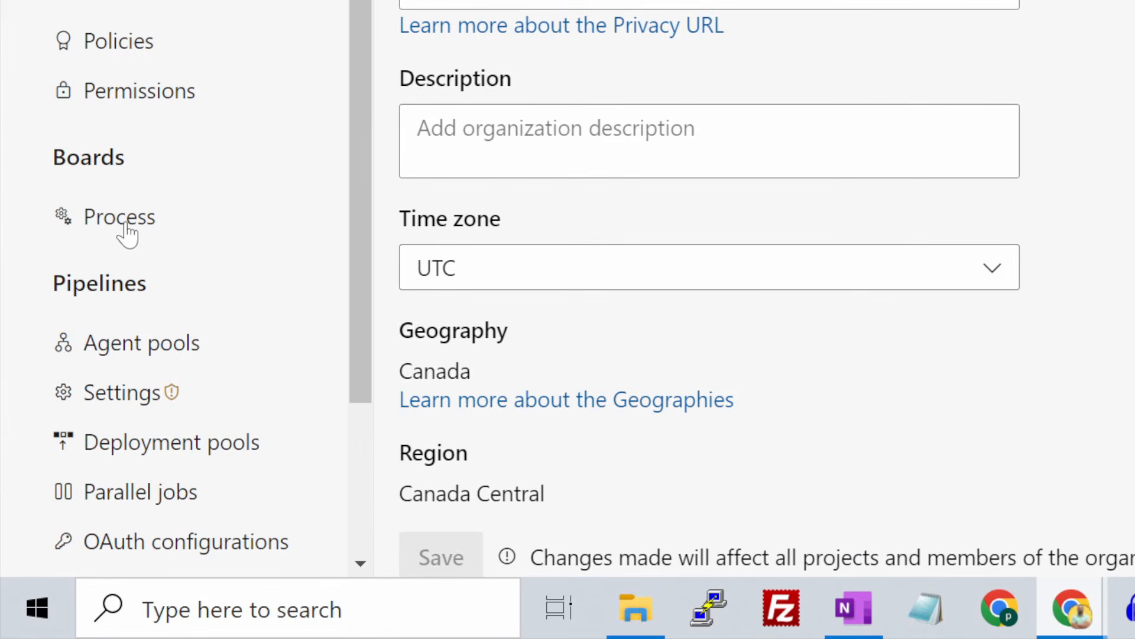
left_click(126, 230)
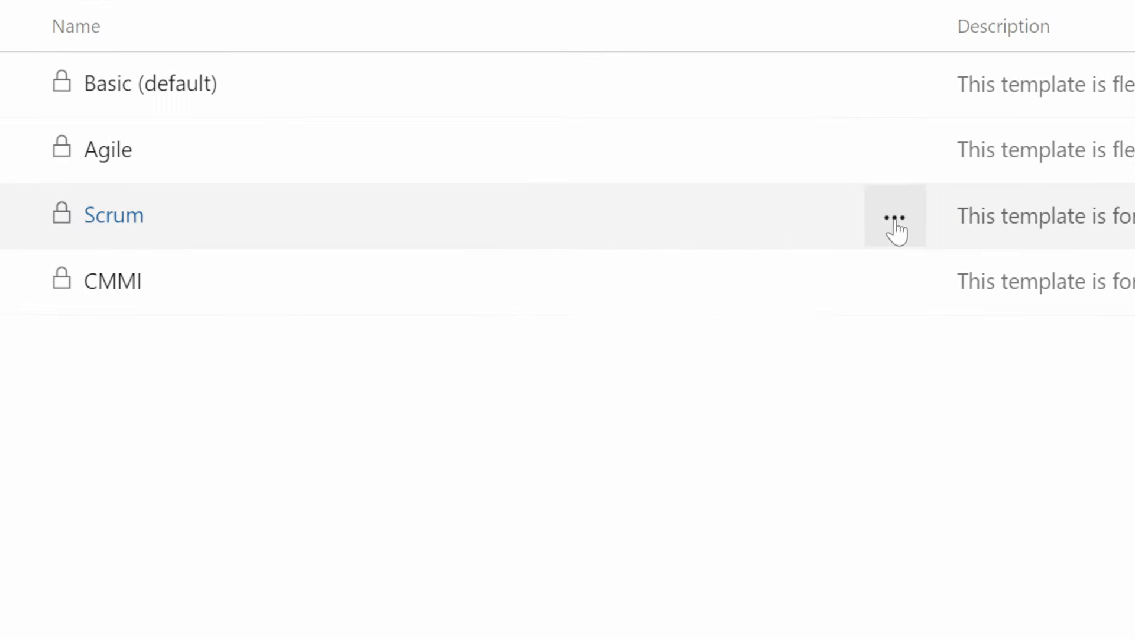
Step: Create an inherited process named Customized Scrum from the Scrum system process, leaving the description empty
left_click(895, 224)
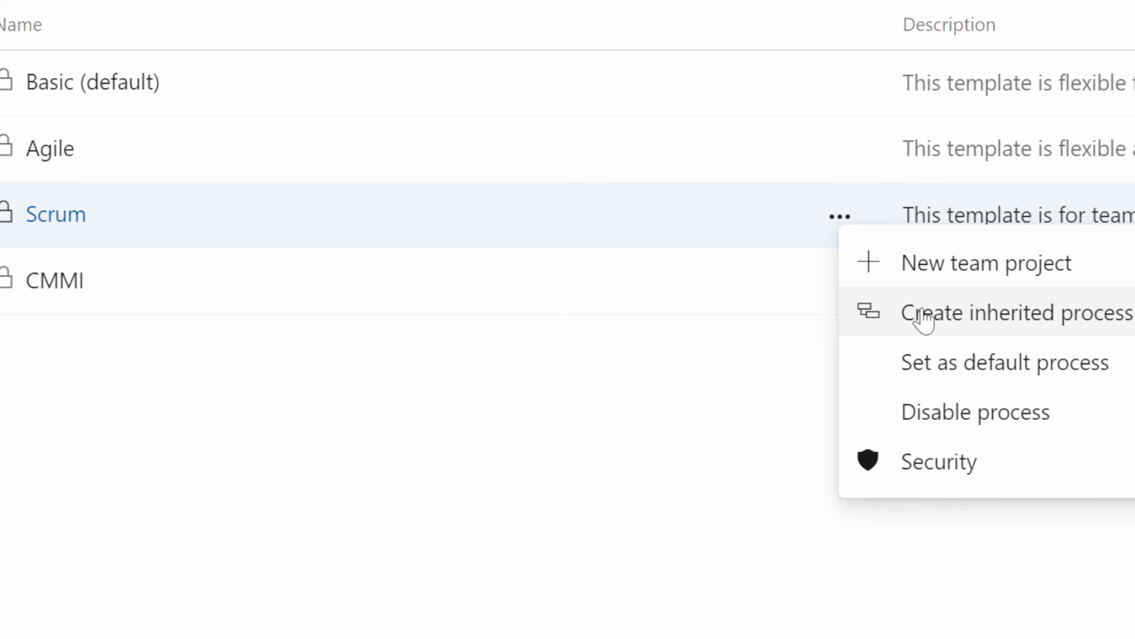
left_click(922, 313)
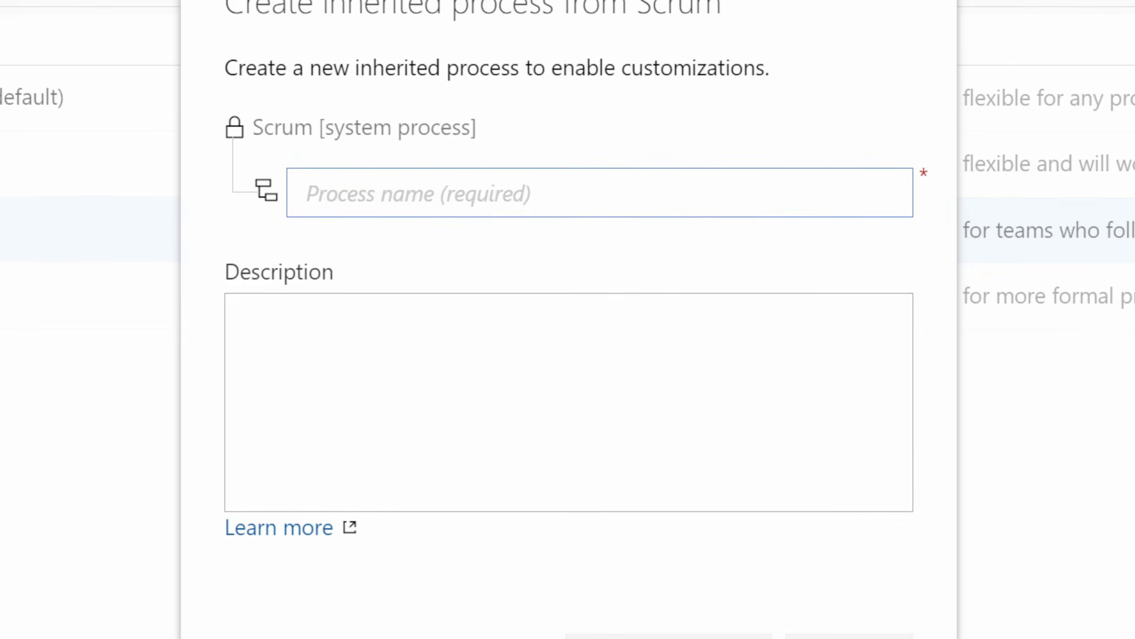
type("Customized")
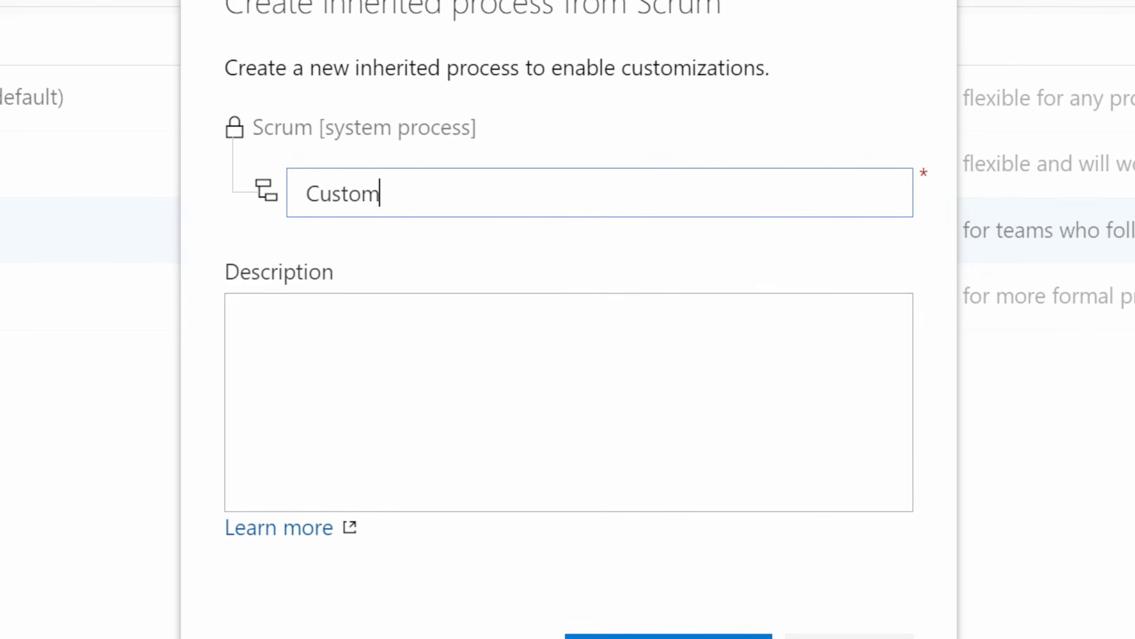
type(" Scrum")
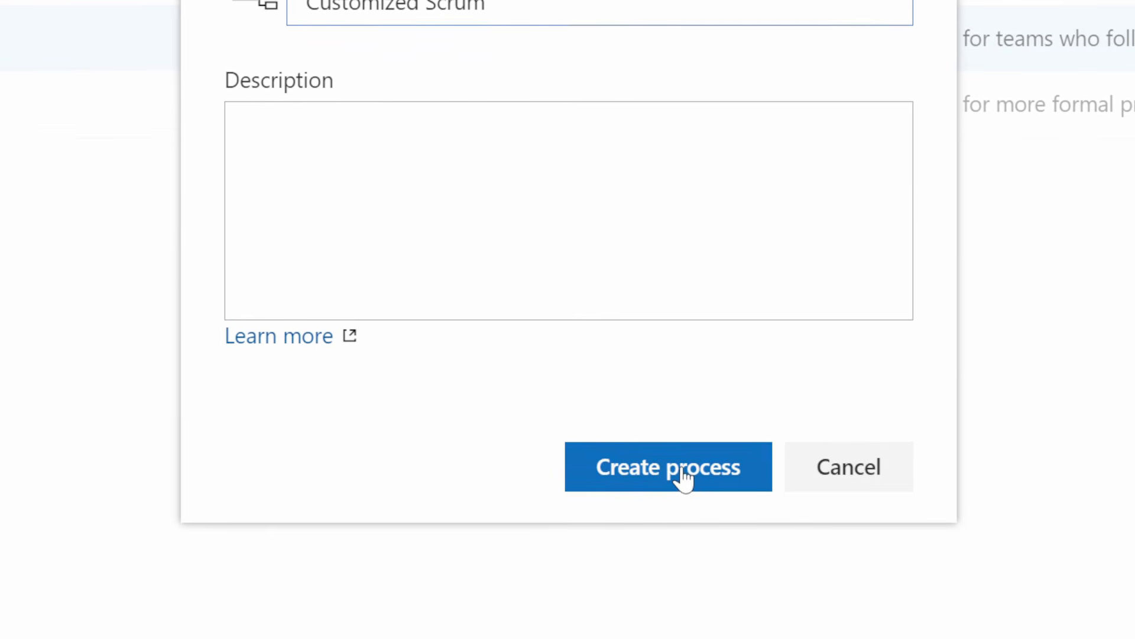
left_click(684, 435)
Step: In the Customized Scrum process, add a single-line text field named Ticket ID to the Product Backlog Item type
left_click(653, 329)
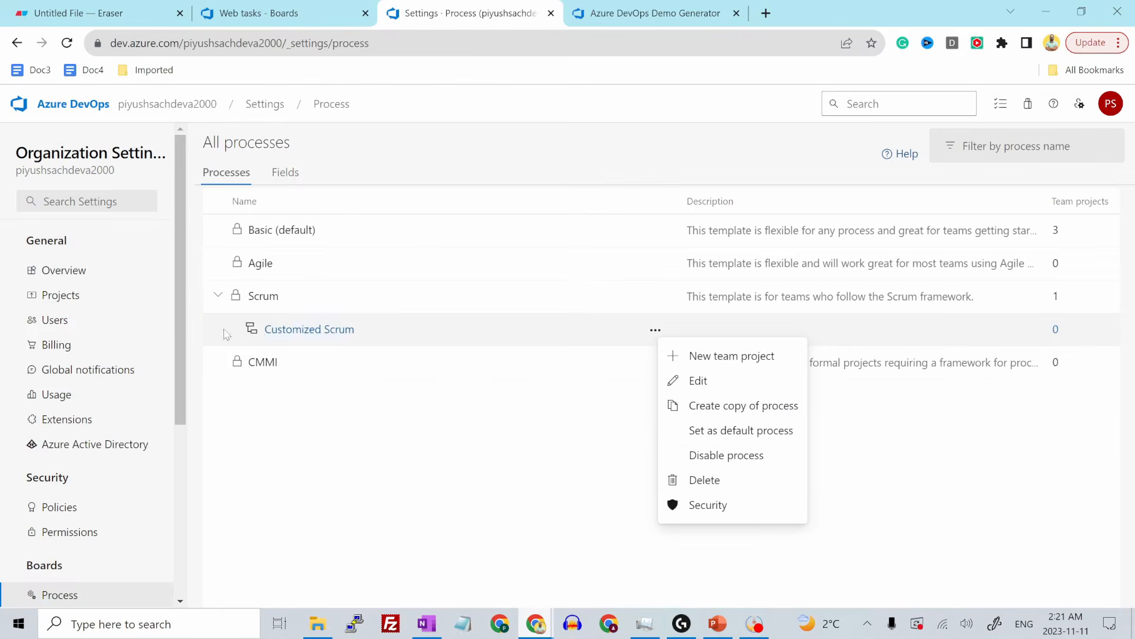
left_click(304, 329)
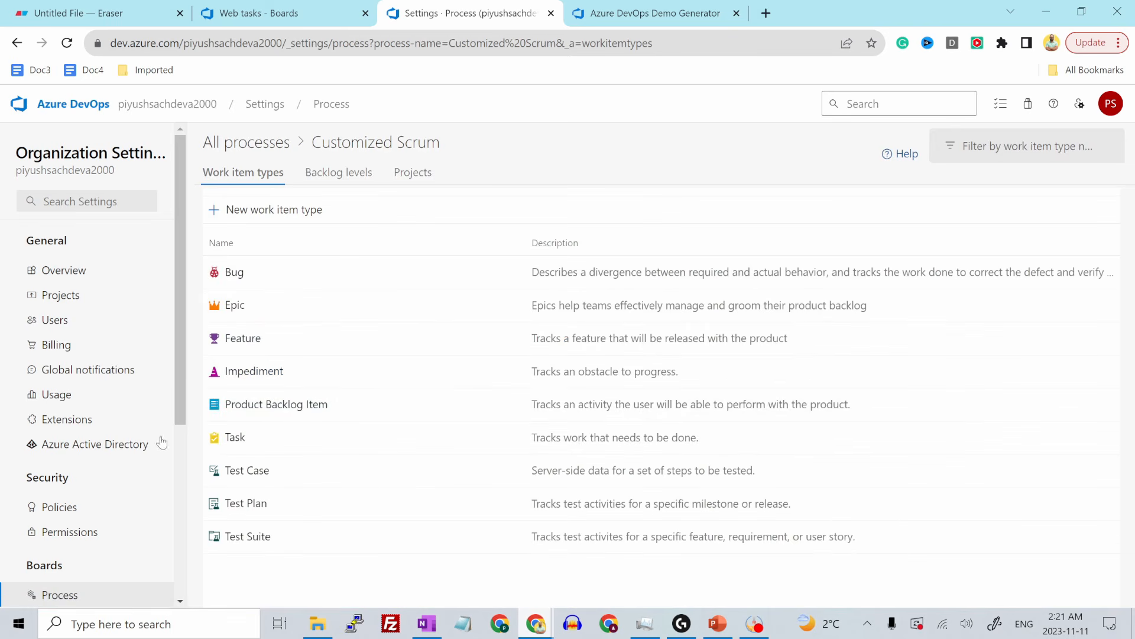
left_click(271, 406)
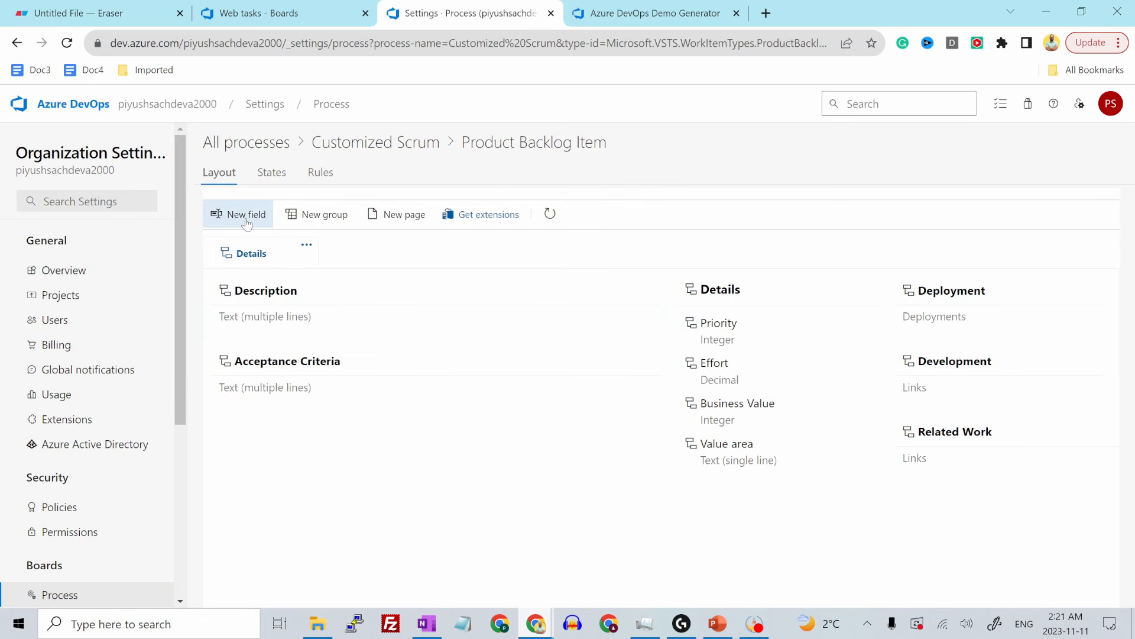
left_click(247, 219)
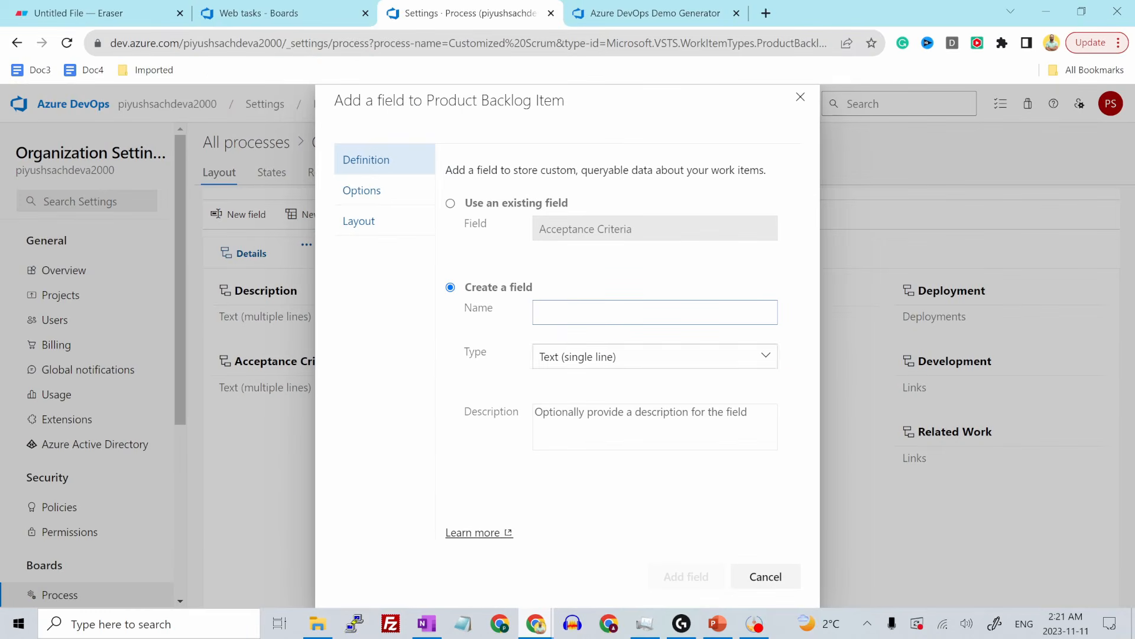
type("Ticket ID")
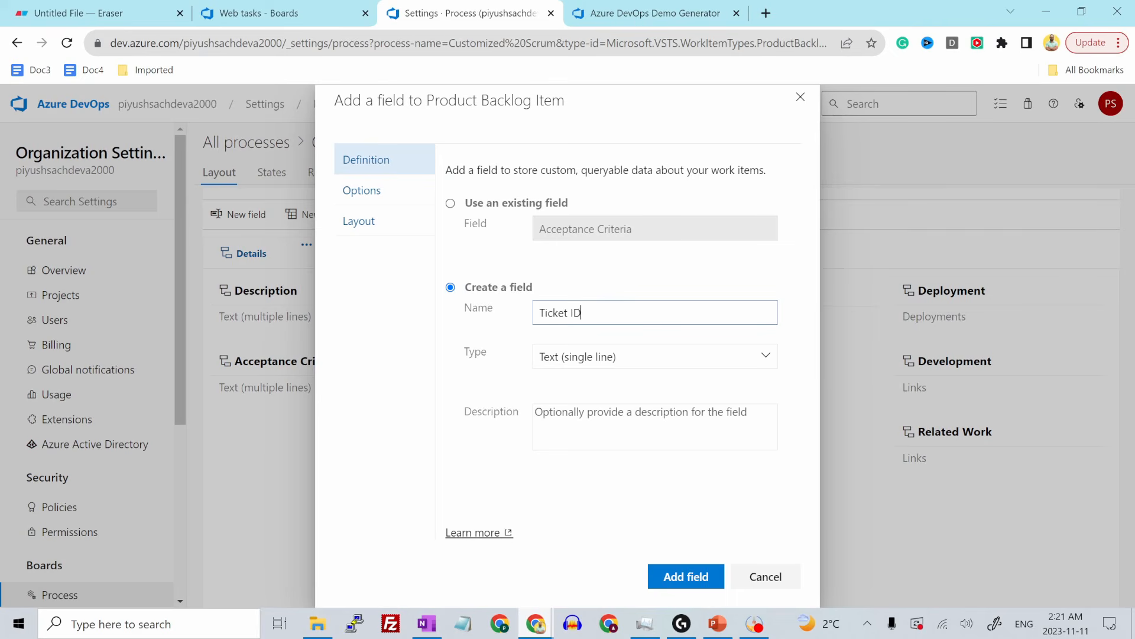
left_click(689, 578)
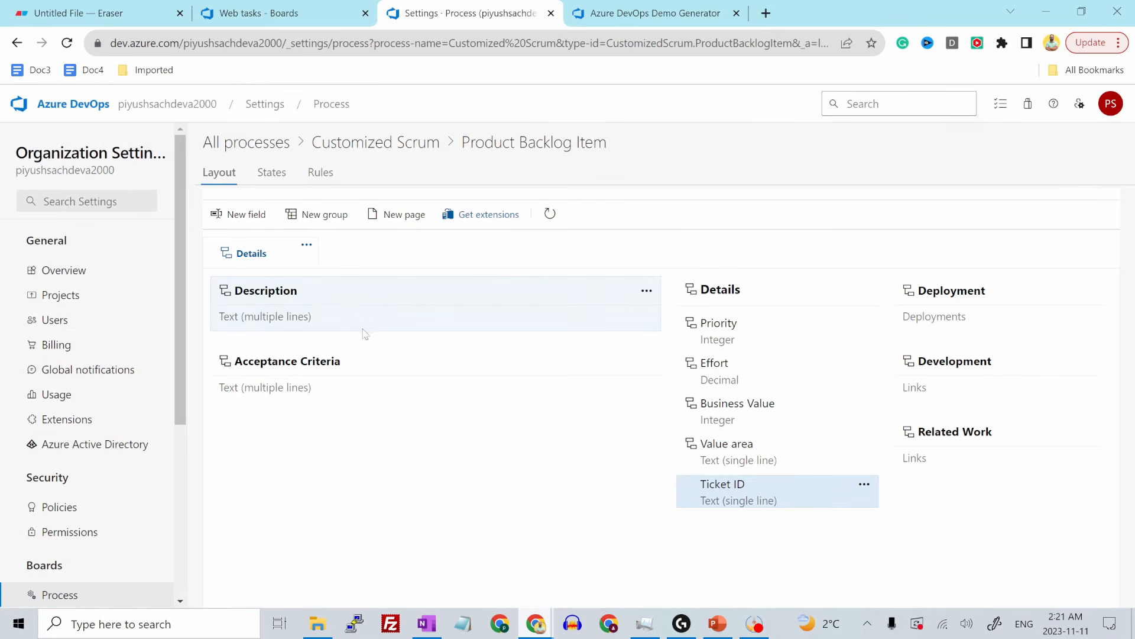
Step: Edit the Ticket ID field's layout to place it in a new group named PartsUnlimited on the Details page
left_click(864, 486)
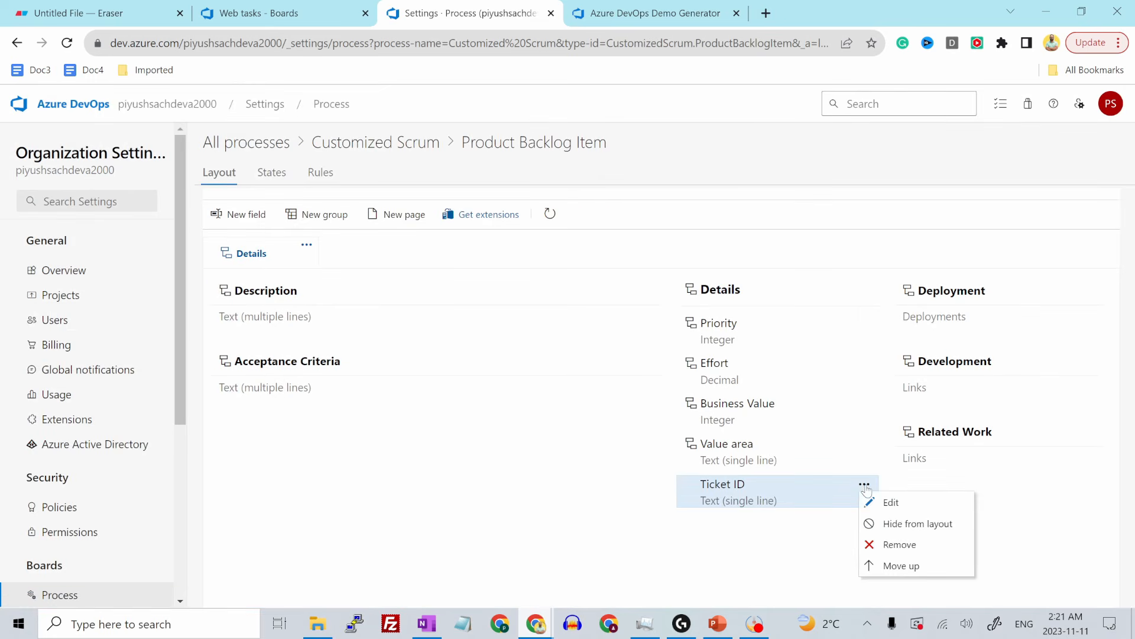
left_click(887, 502)
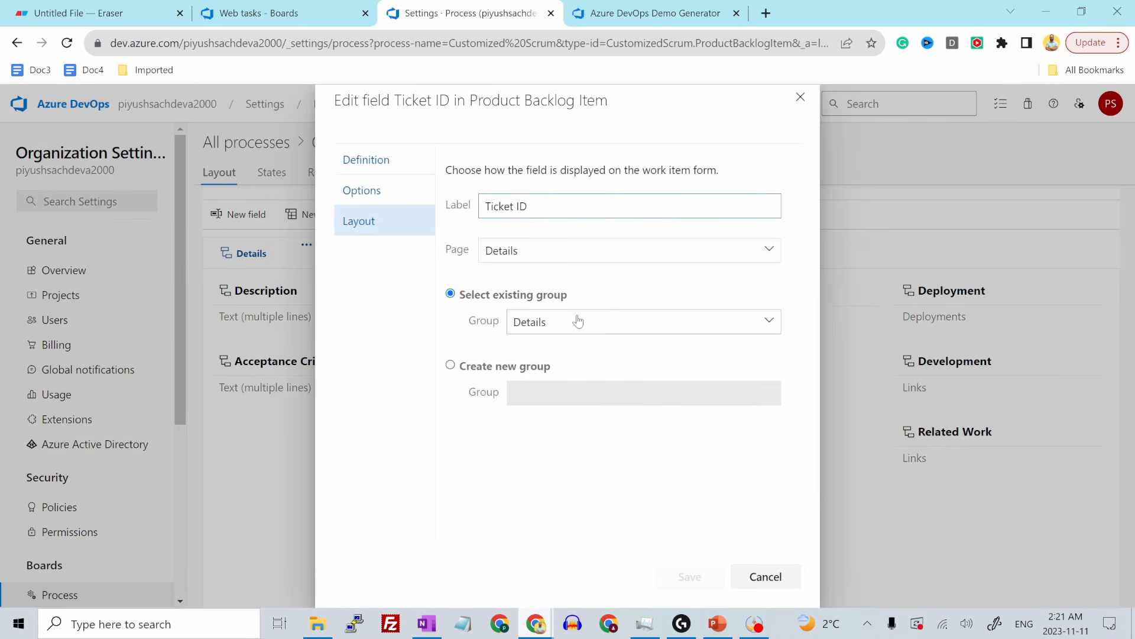
left_click(451, 366)
left_click(532, 393)
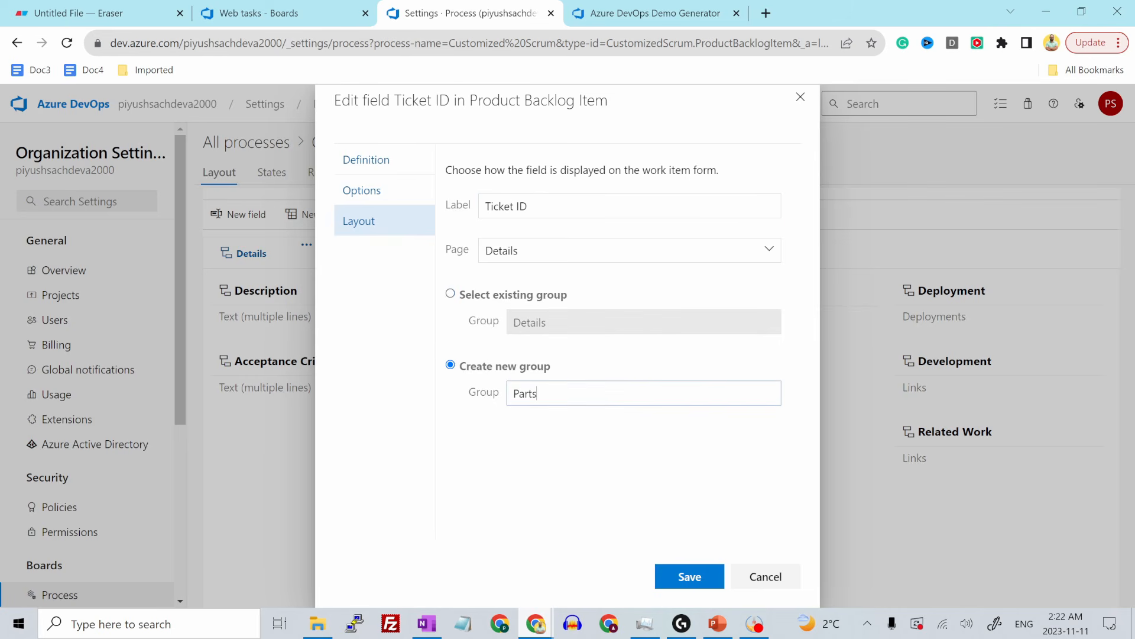
type("PartsUnlimited")
left_click(690, 576)
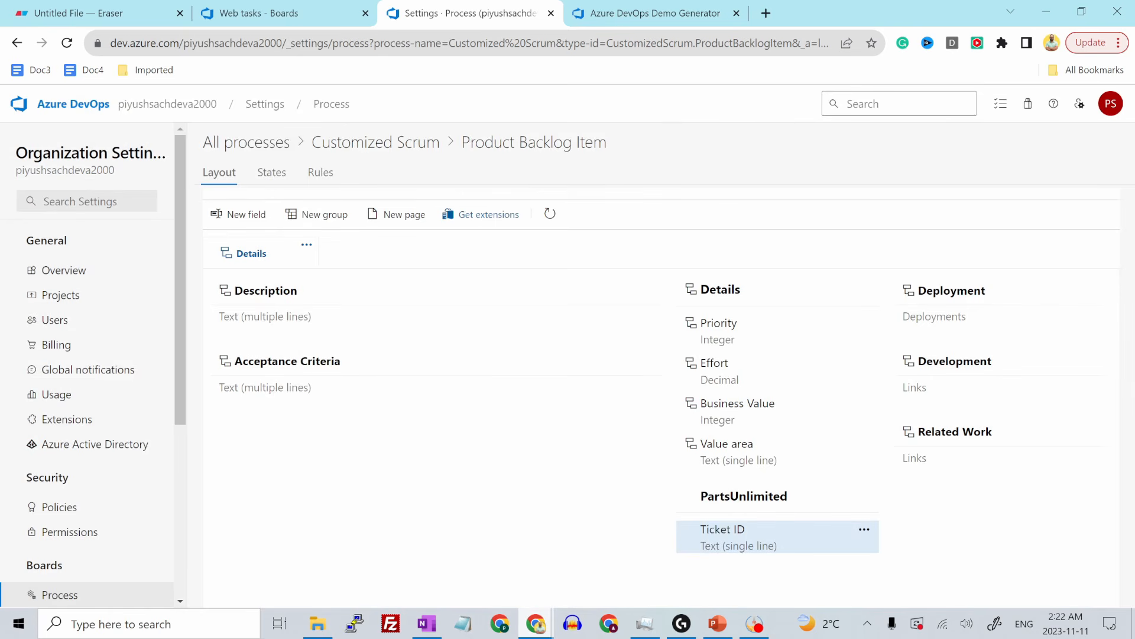
Step: From the Scrum process's project list, change the Parts Unlimited project's process to Customized Scrum and save the change
left_click(251, 147)
right_click(350, 298)
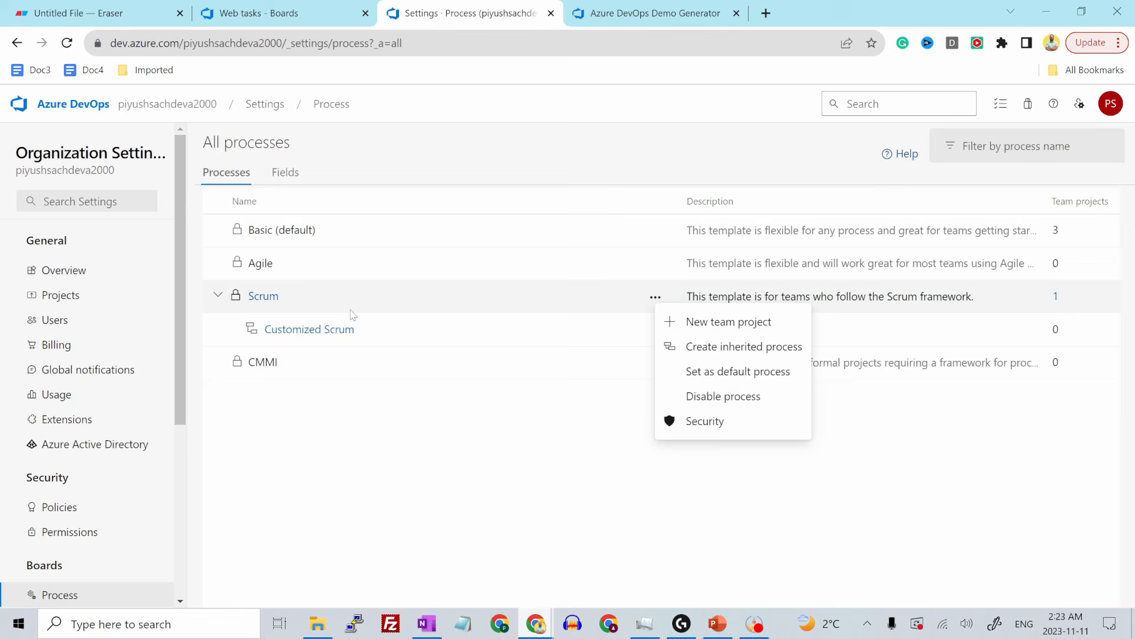
left_click(260, 296)
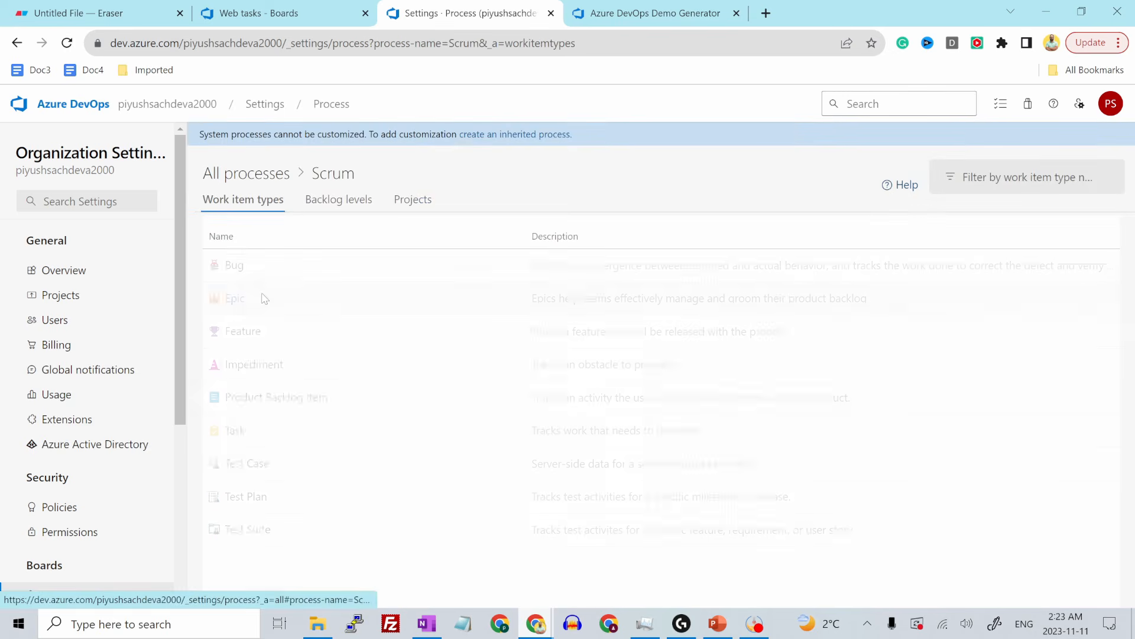
left_click(408, 204)
left_click(499, 260)
left_click(538, 283)
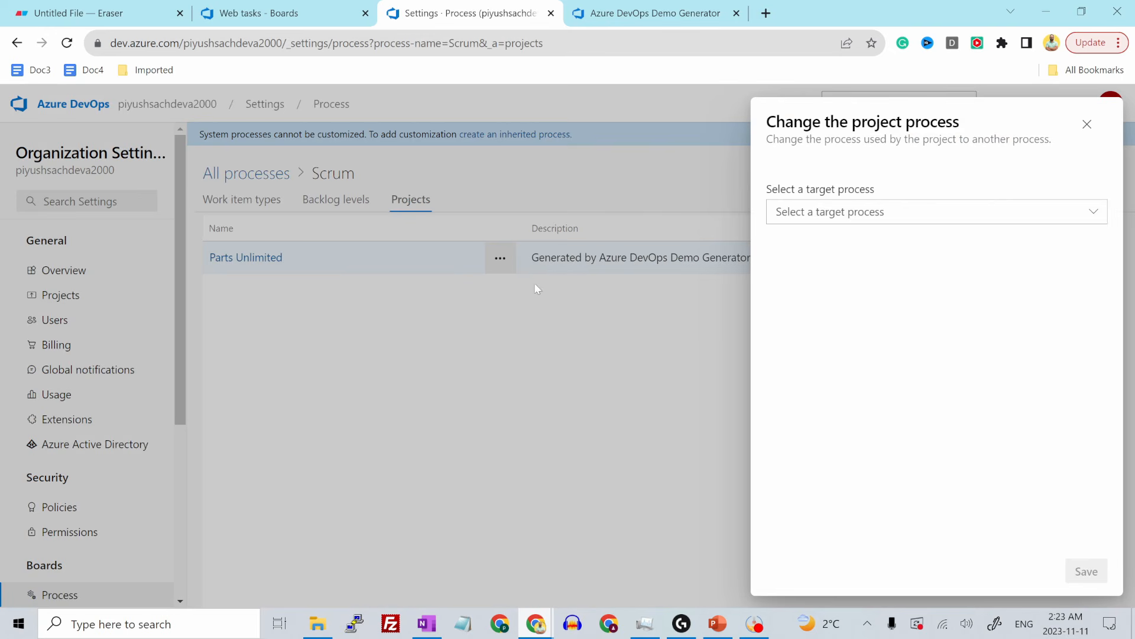
left_click(863, 214)
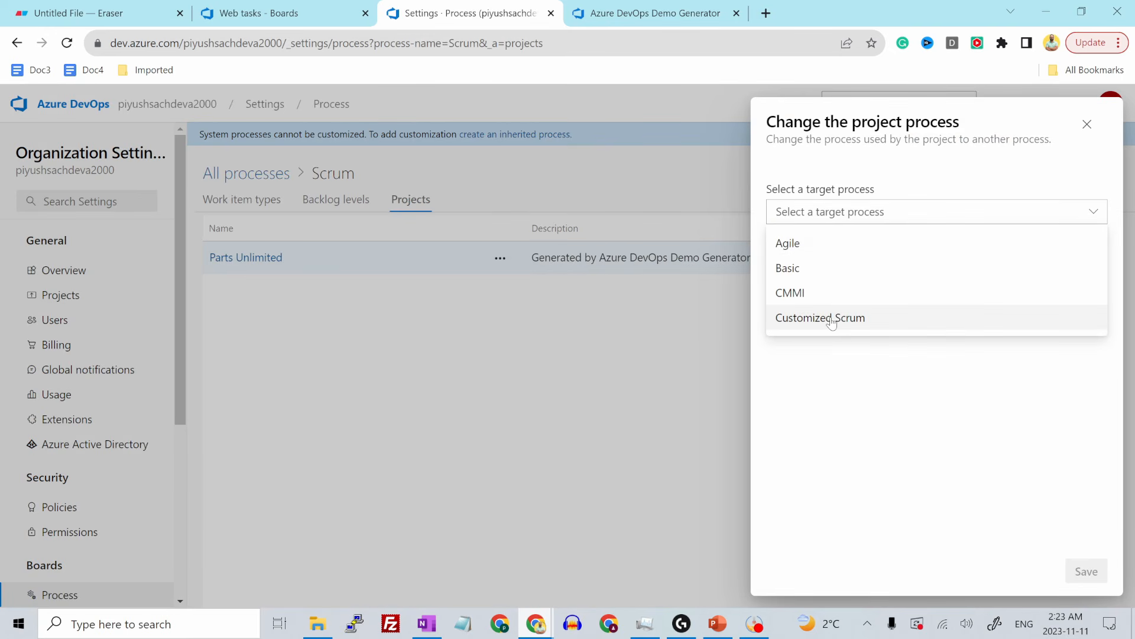
left_click(871, 215)
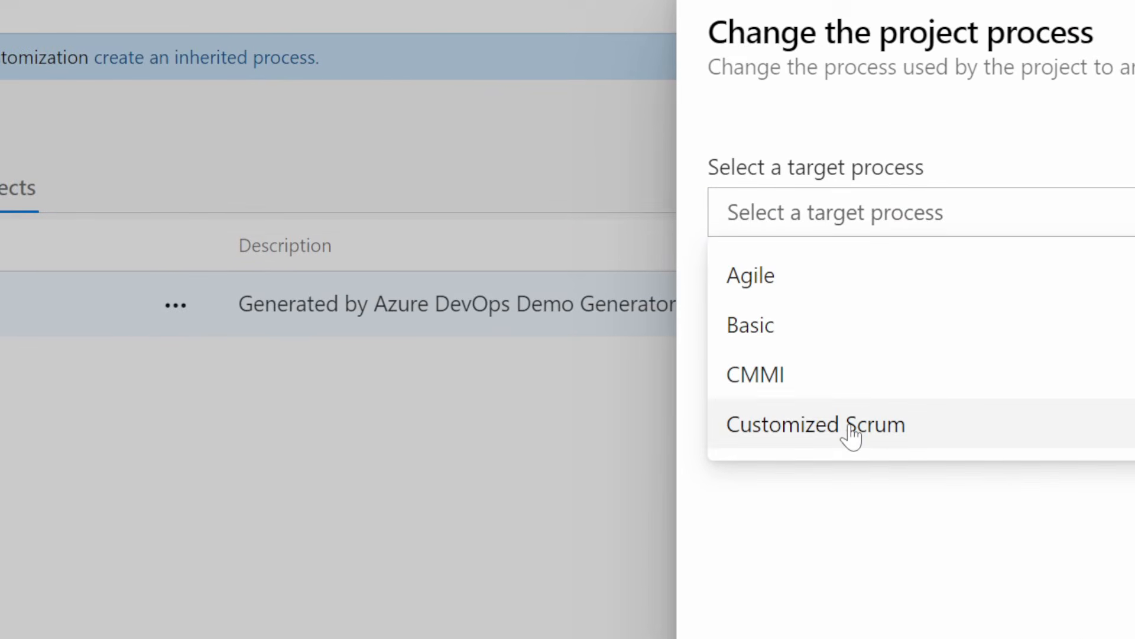
left_click(850, 430)
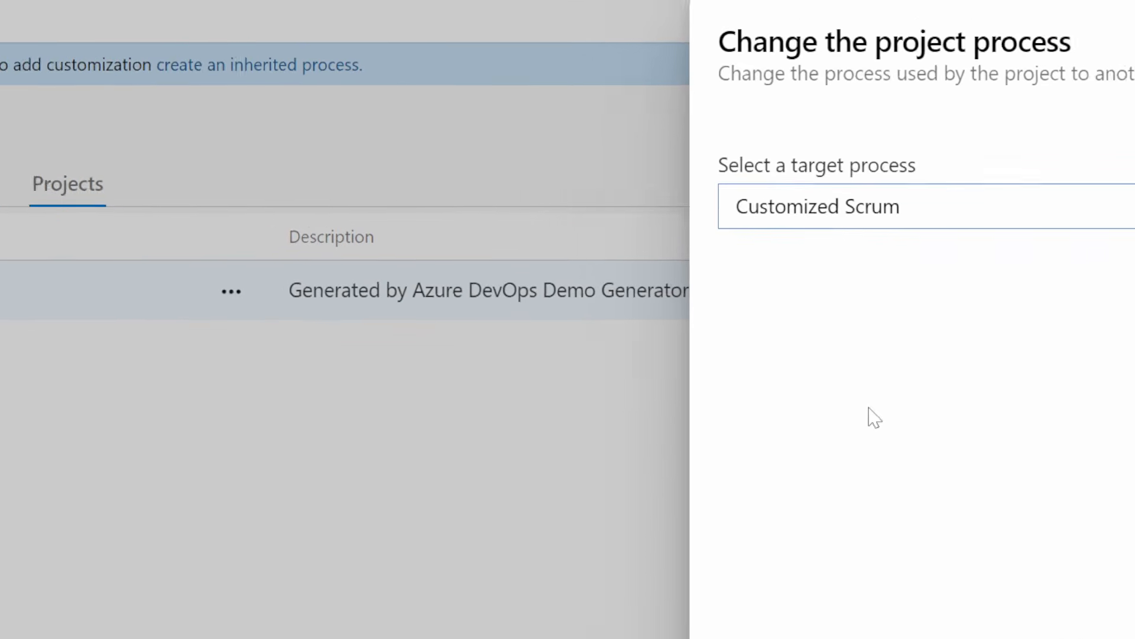
left_click(1084, 570)
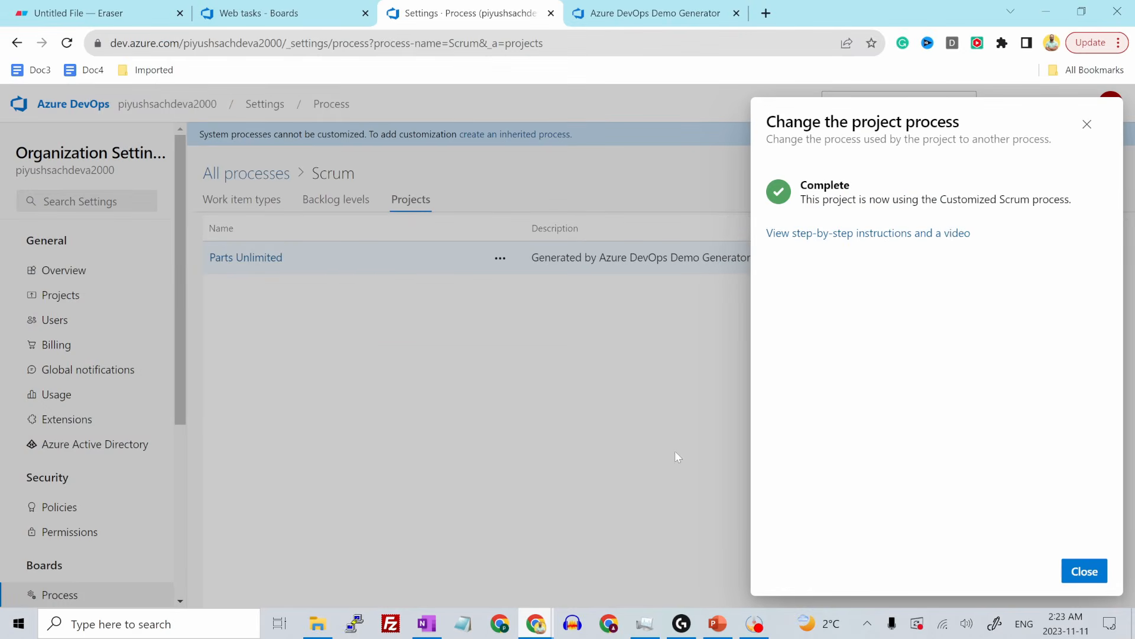
left_click(1084, 569)
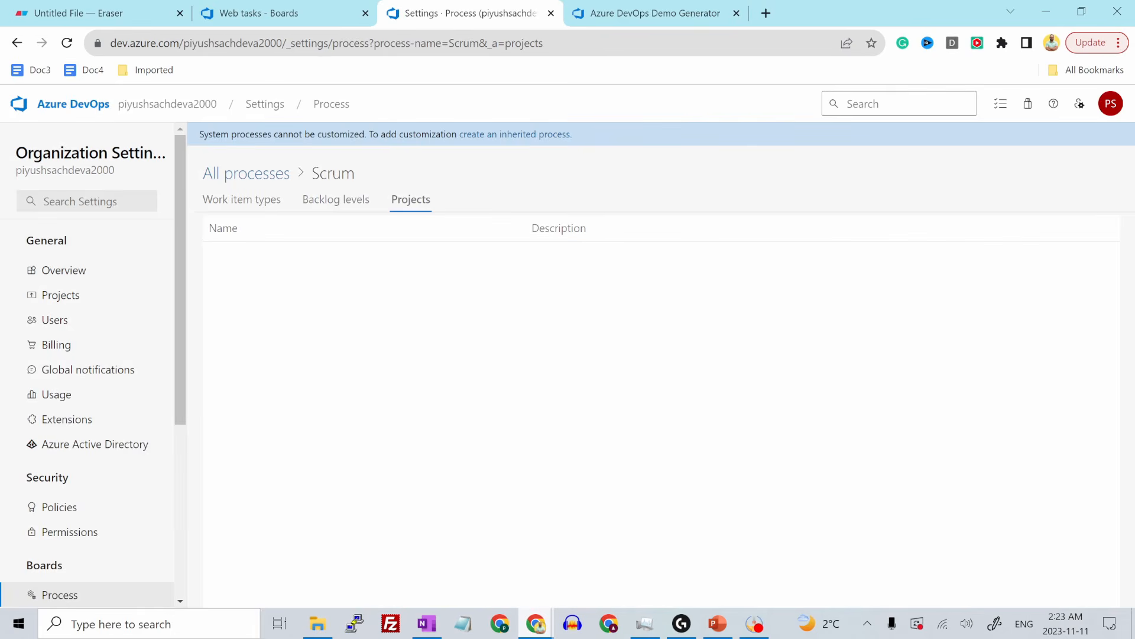
Step: Open the product backlog item "As a customer, I want to request a new tutorial" from the Parts Unlimited project's work items
left_click(68, 108)
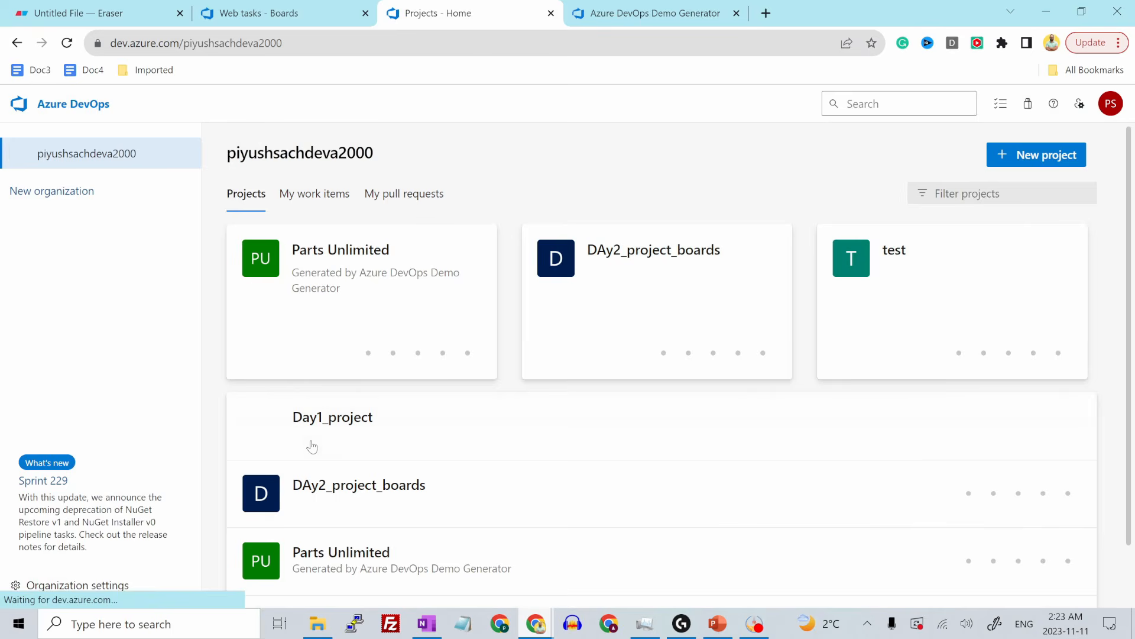
left_click(346, 251)
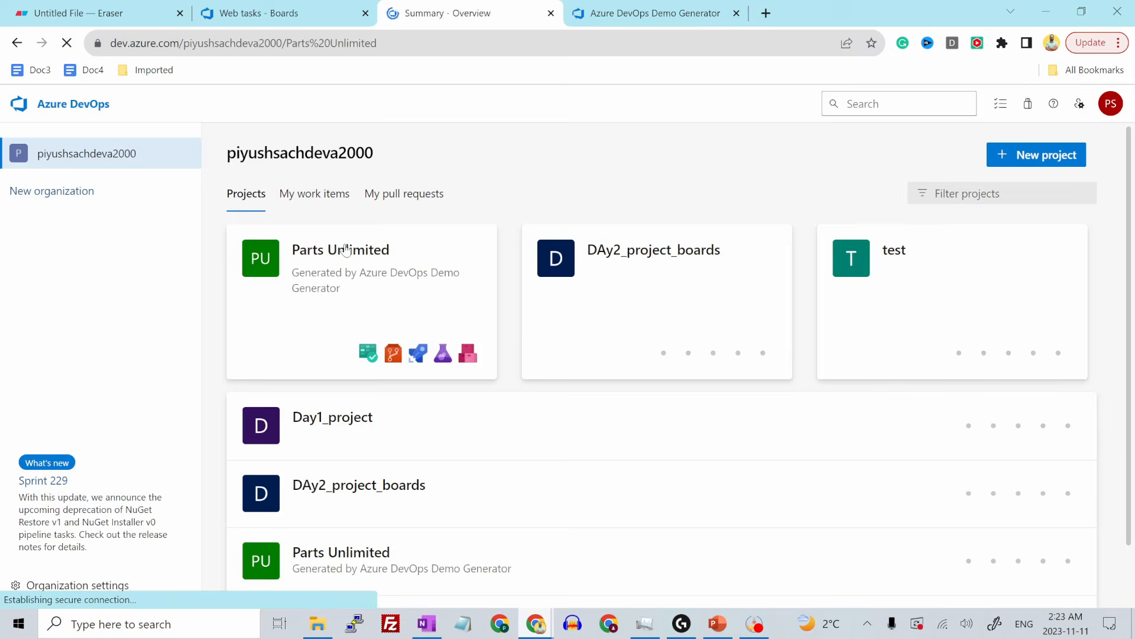
mouse_move(58, 322)
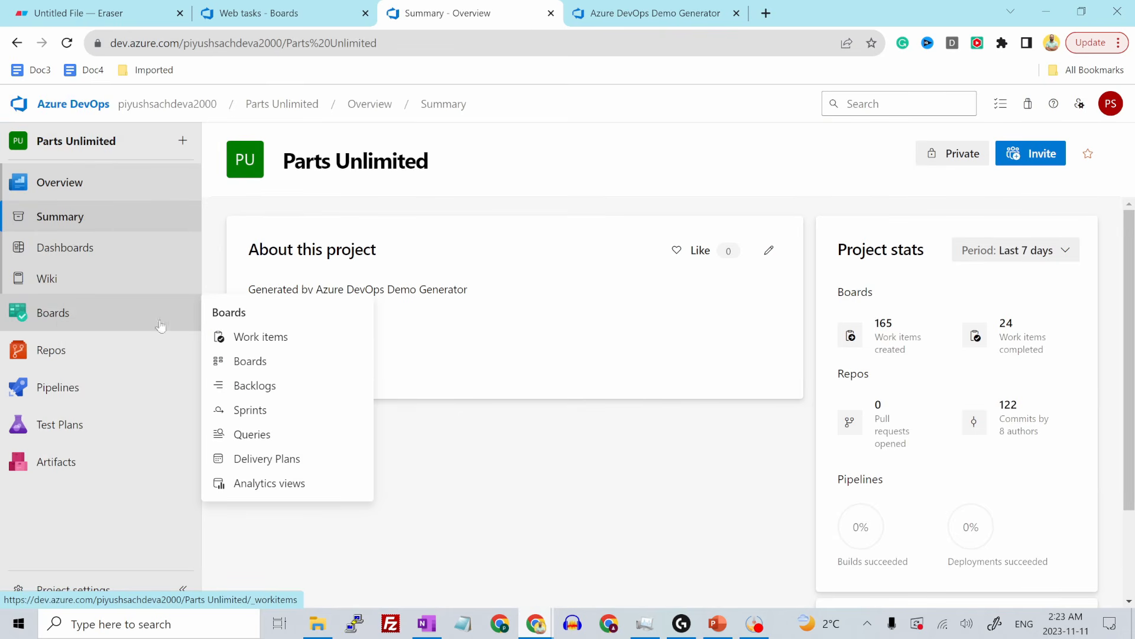
left_click(268, 343)
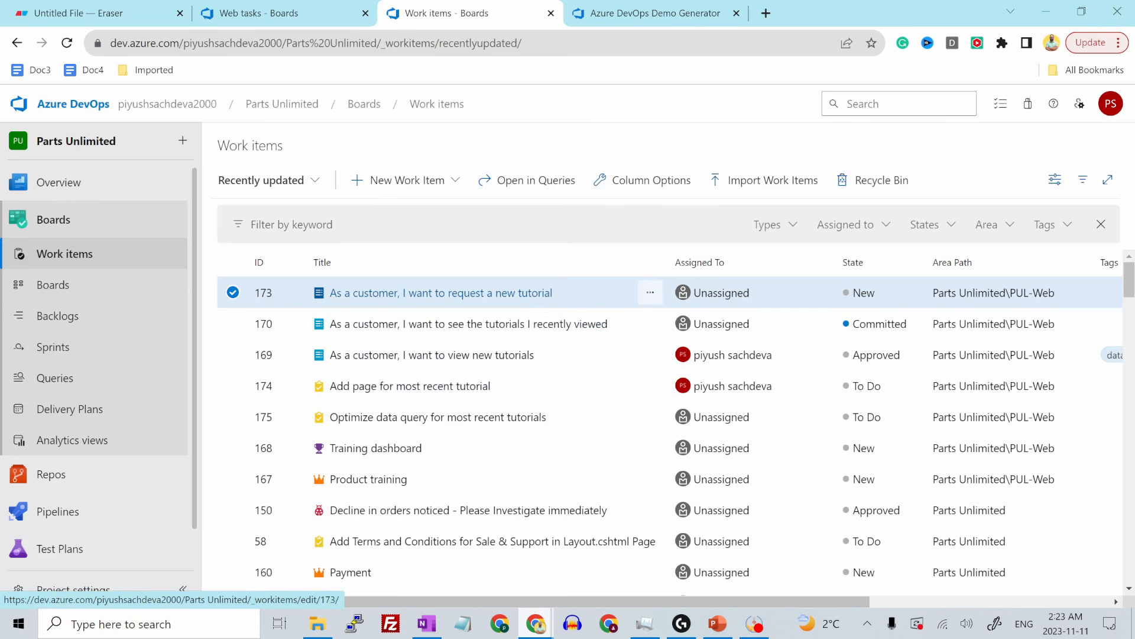
left_click(382, 293)
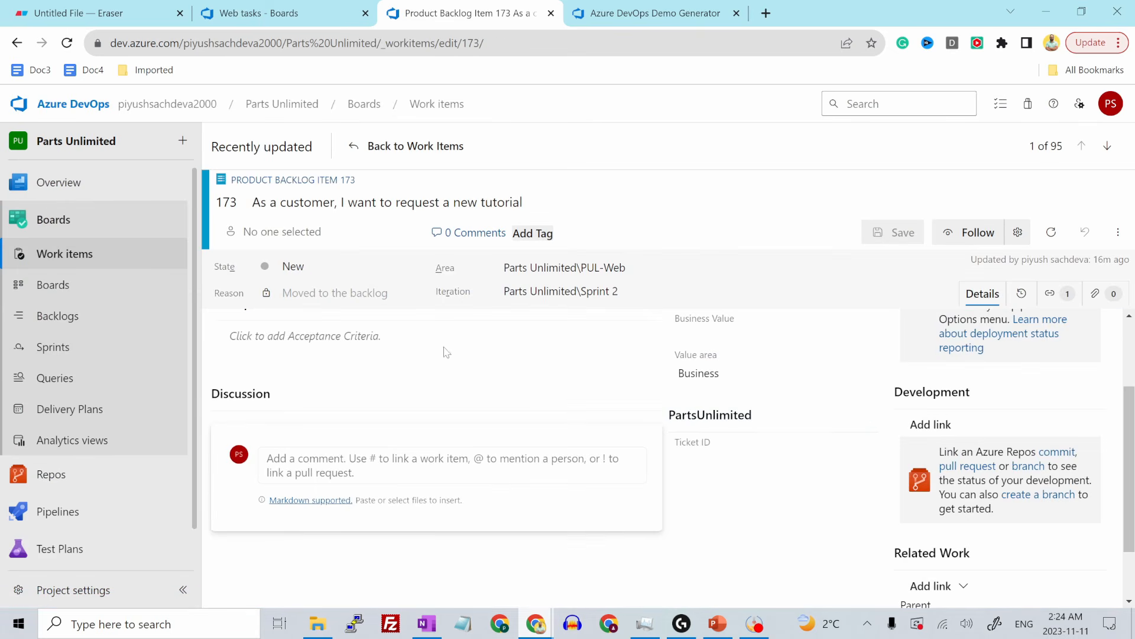
Step: Set the backlog item's Ticket ID in the PartsUnlimited group to 1234 and save the item
left_click(704, 445)
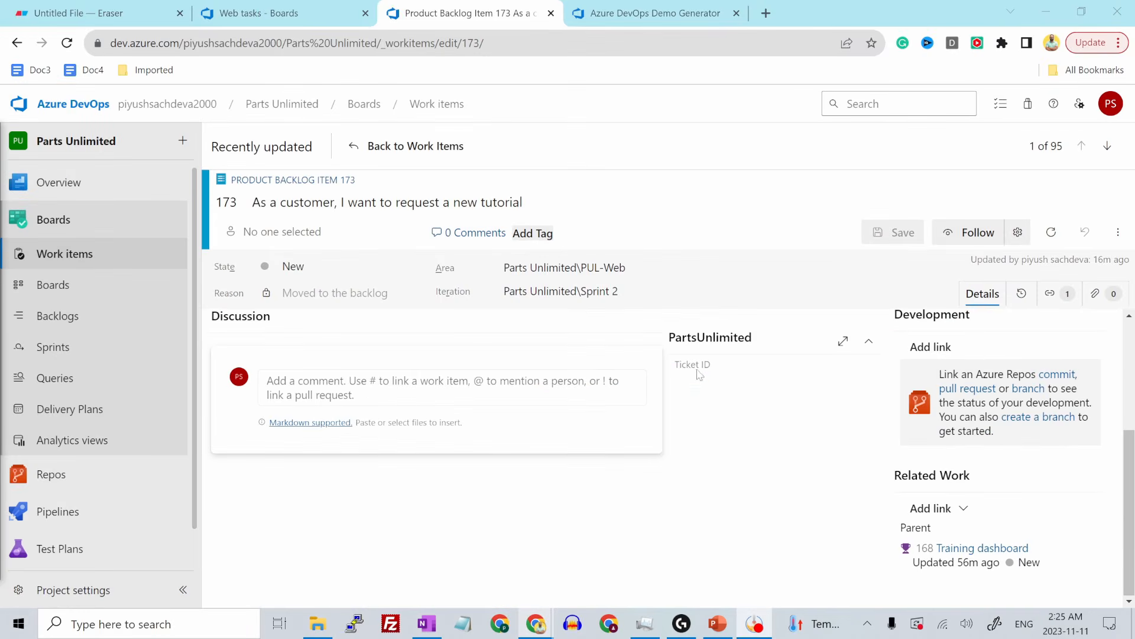
left_click(716, 378)
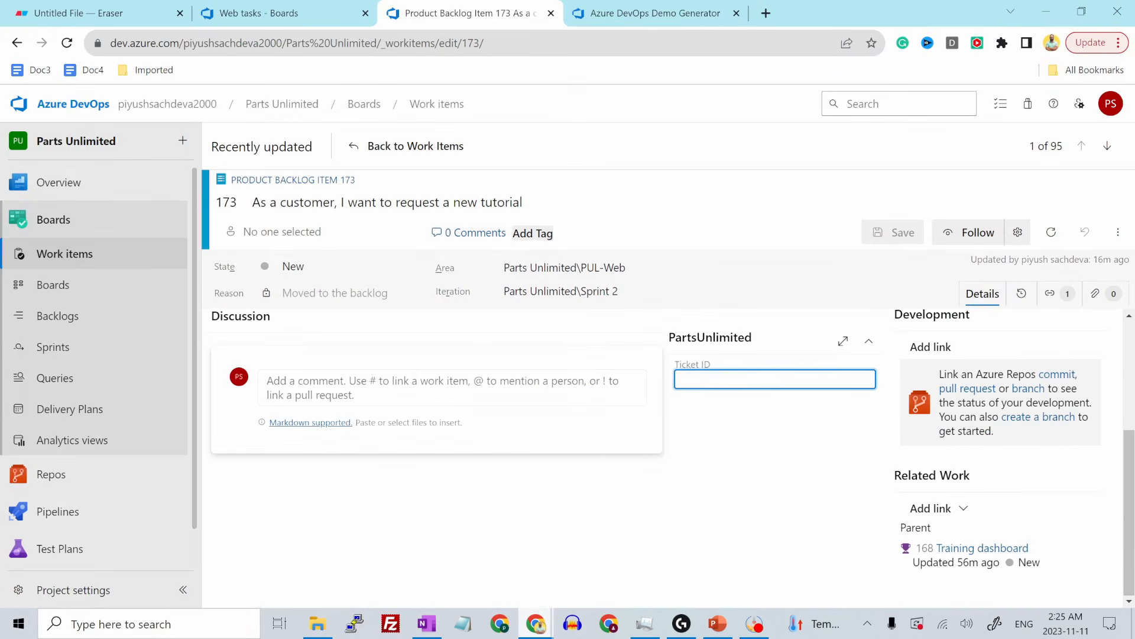
type("1234")
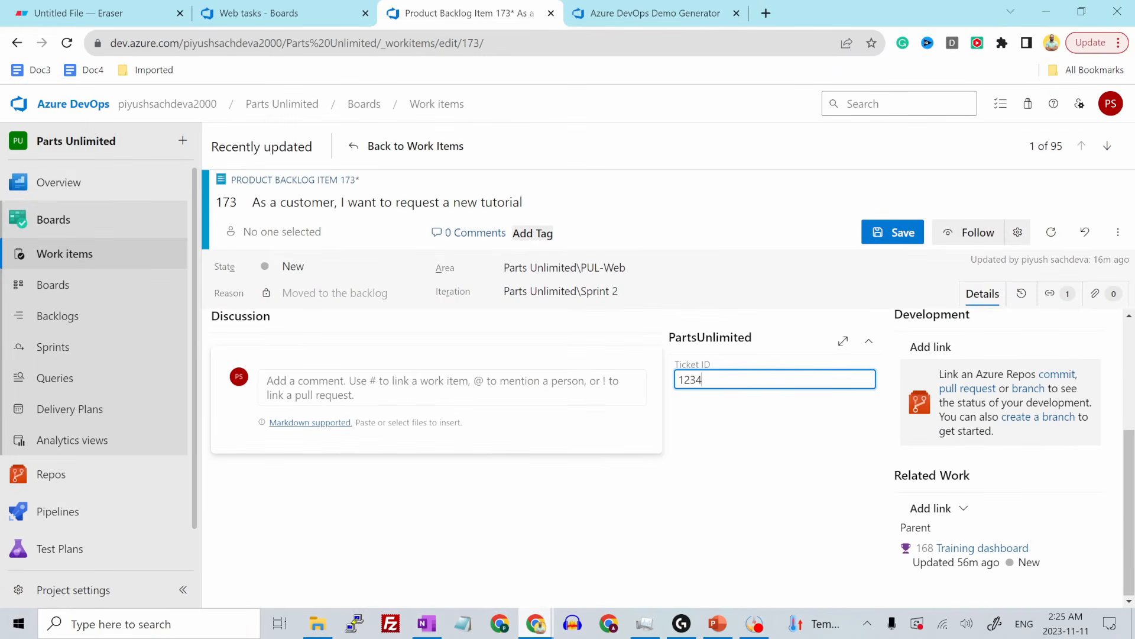
left_click(887, 233)
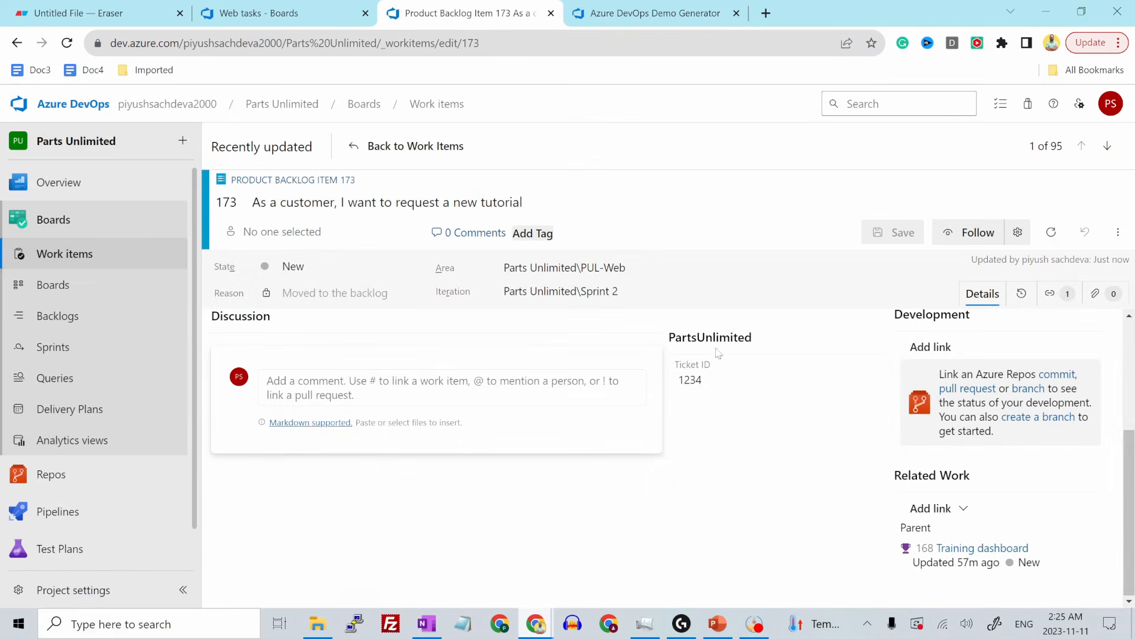
scroll(714, 476, "up", 3)
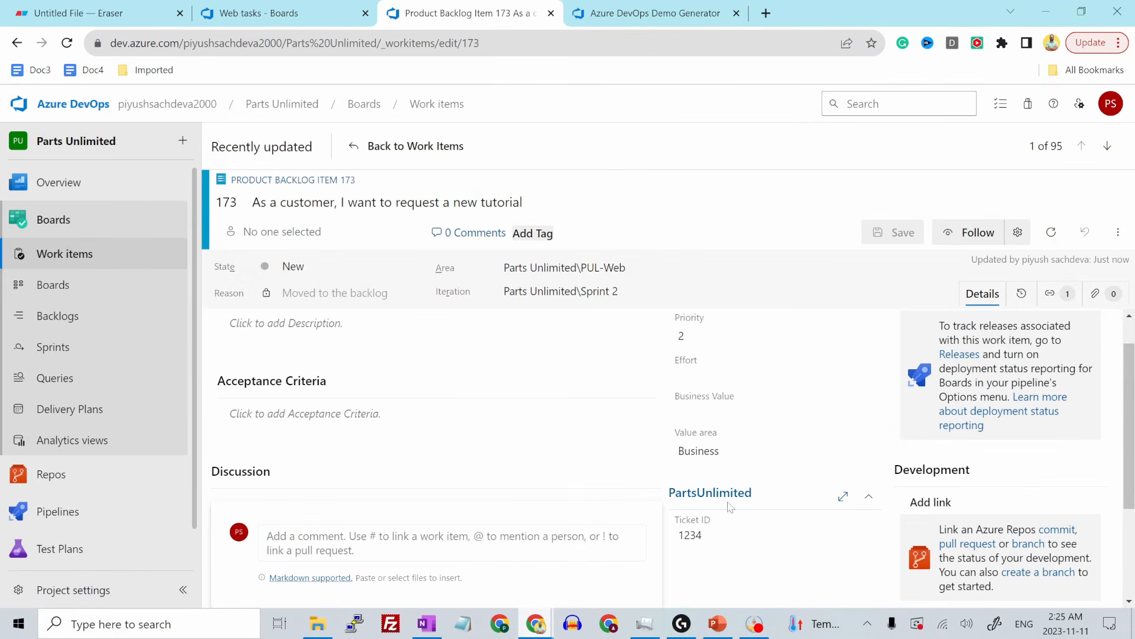